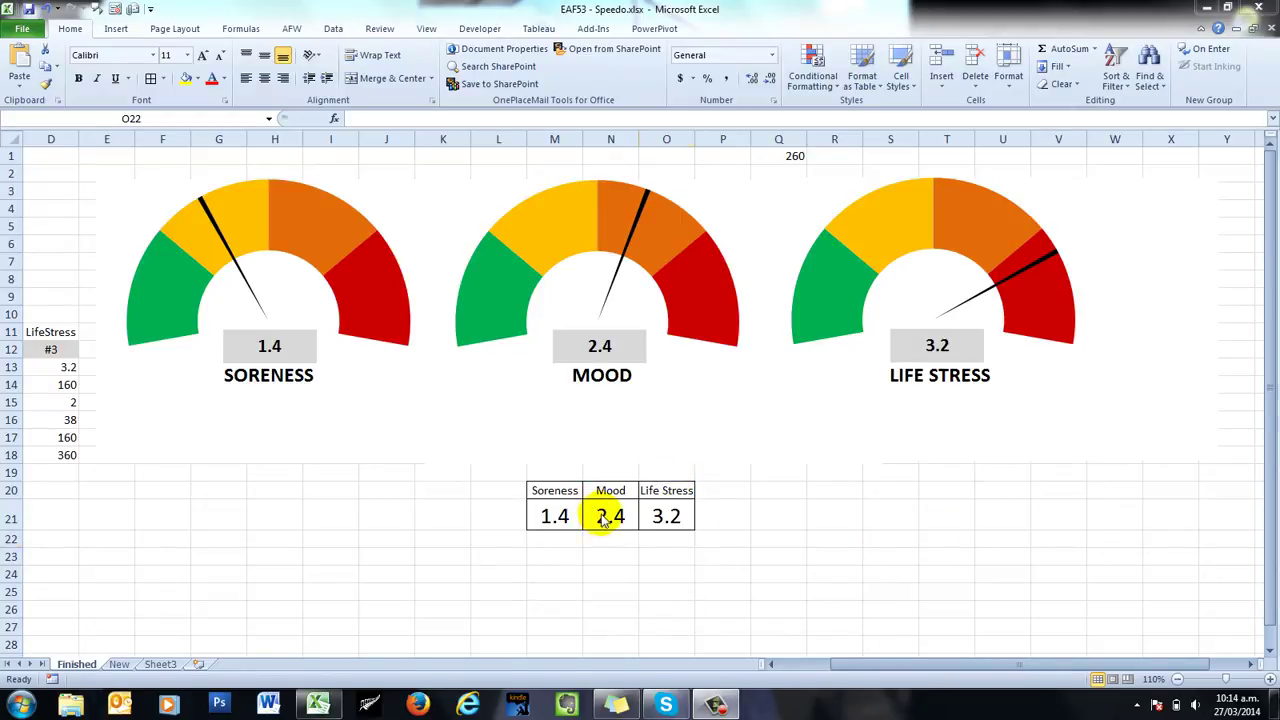
Enter the Mood score 2.1 in N21 and the Soreness score 0.7 in M21
click(620, 517)
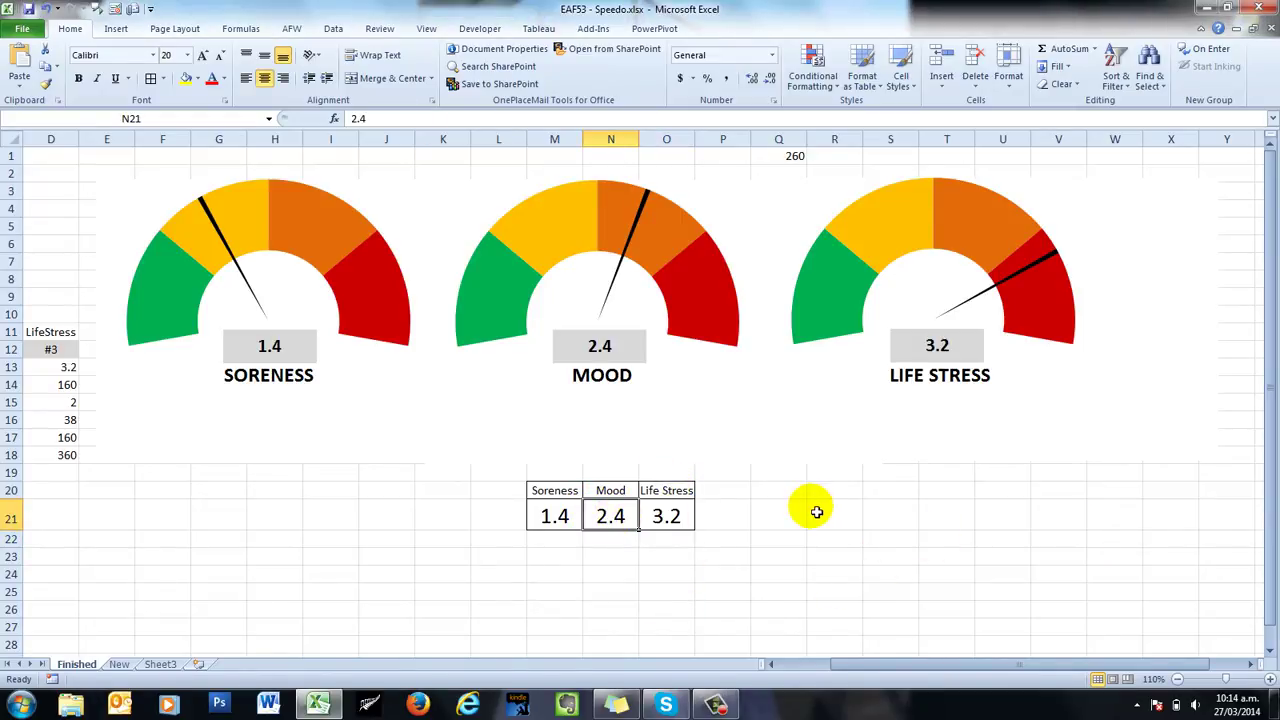
text(2.1)
key(Return)
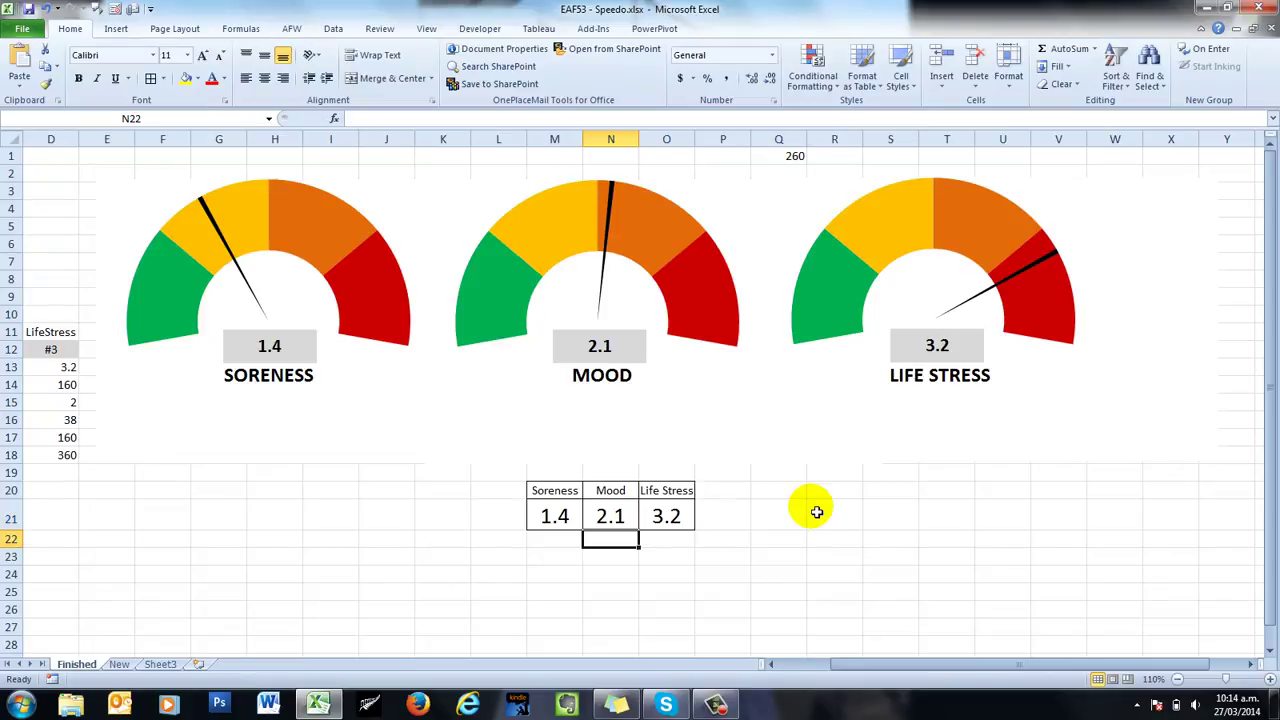
click(555, 515)
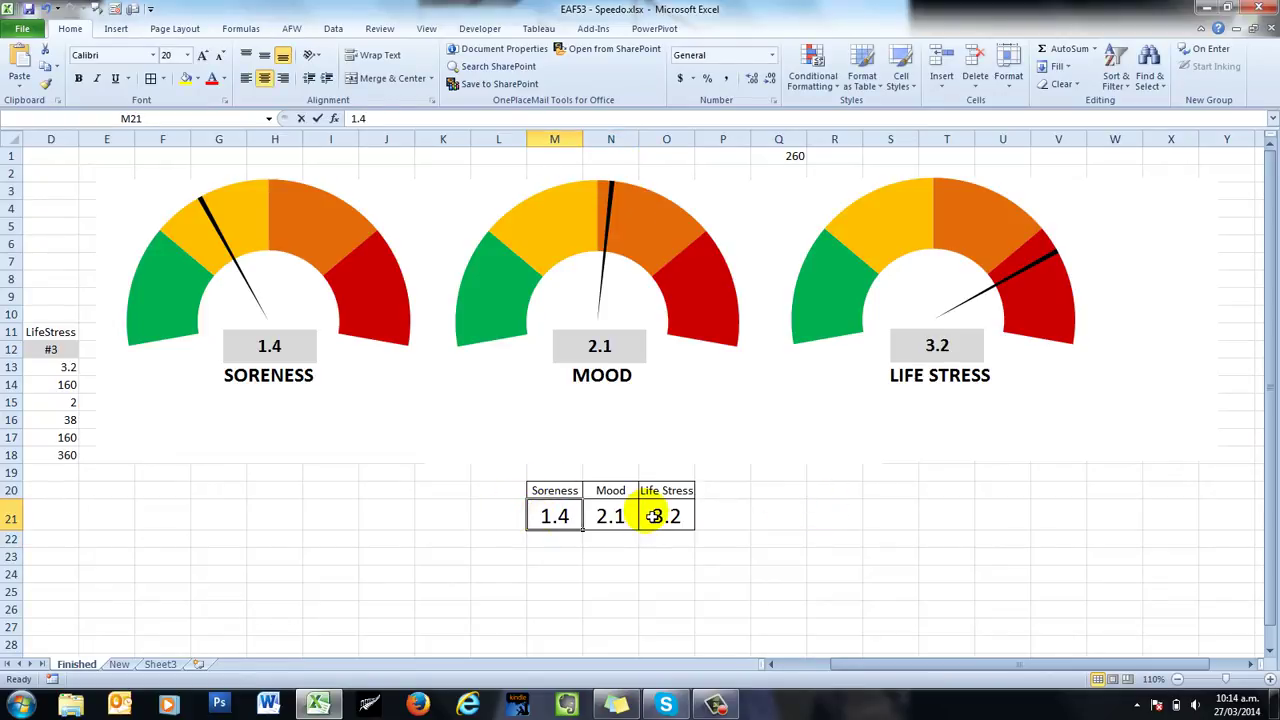
text(0.7)
key(Return)
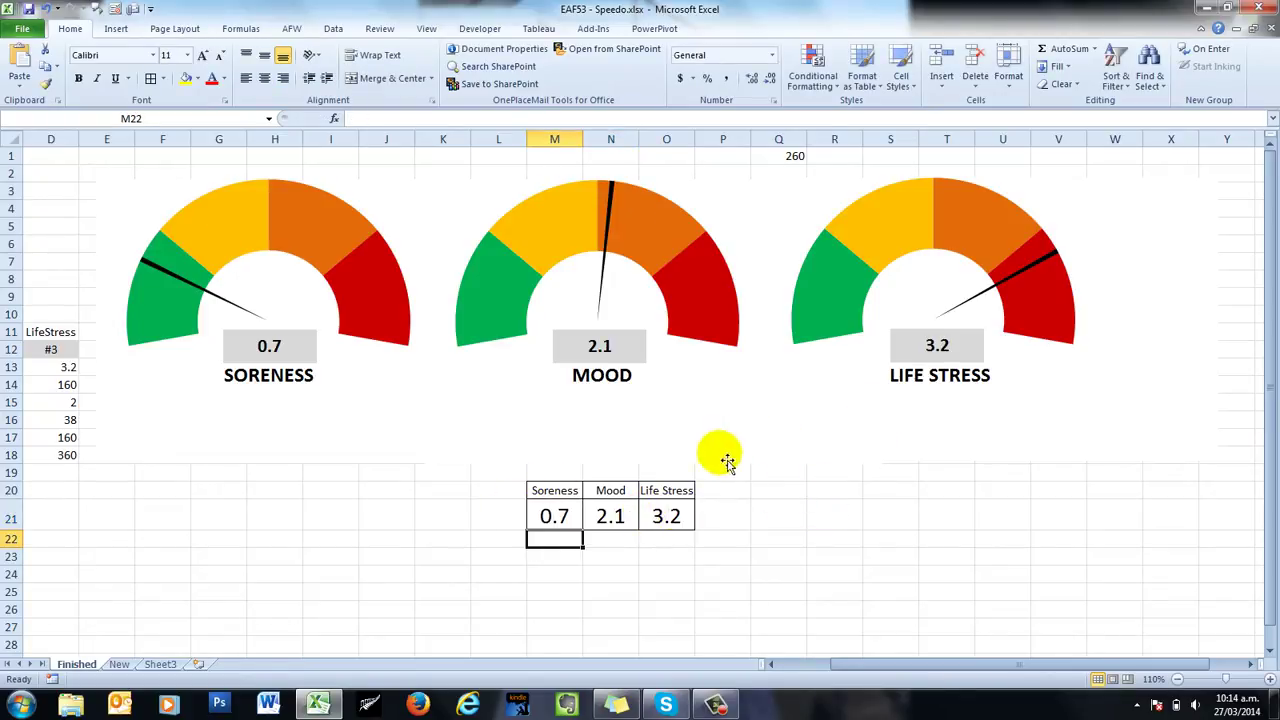
Enter the Life Stress score 3.9 in O21 and switch to the New sheet
click(677, 515)
text(3.9)
key(Return)
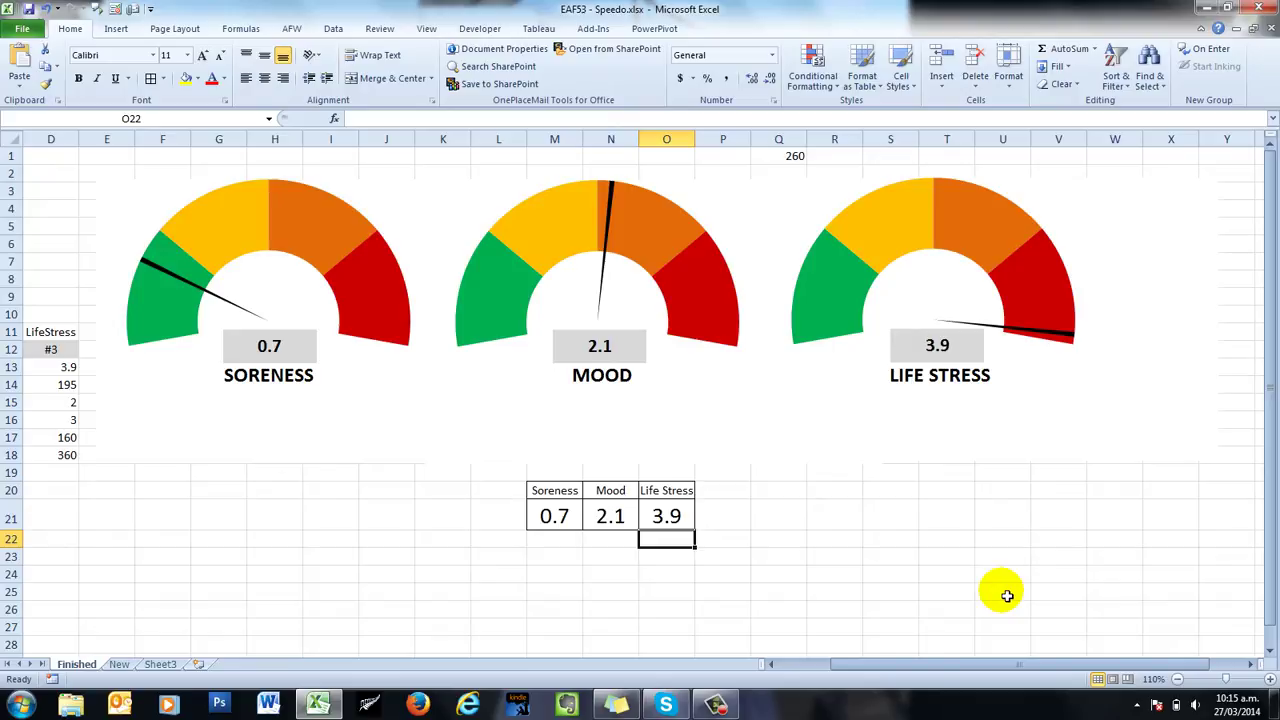
click(121, 664)
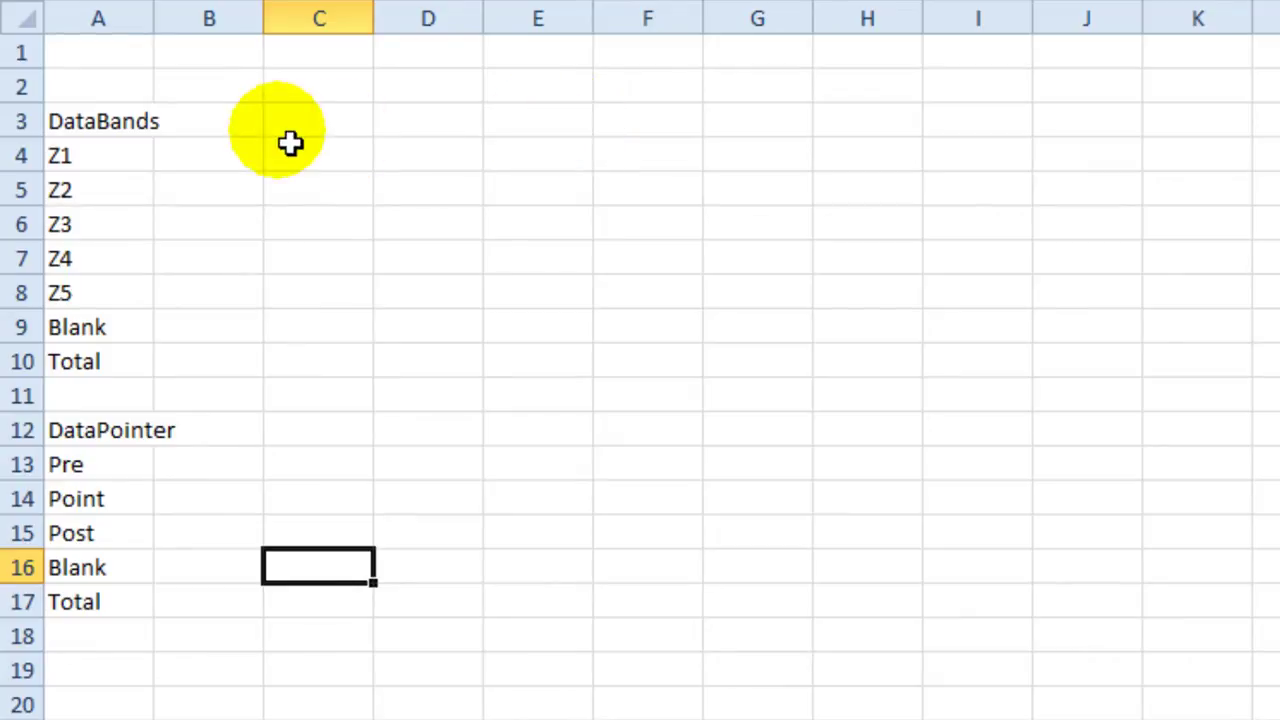
click(234, 158)
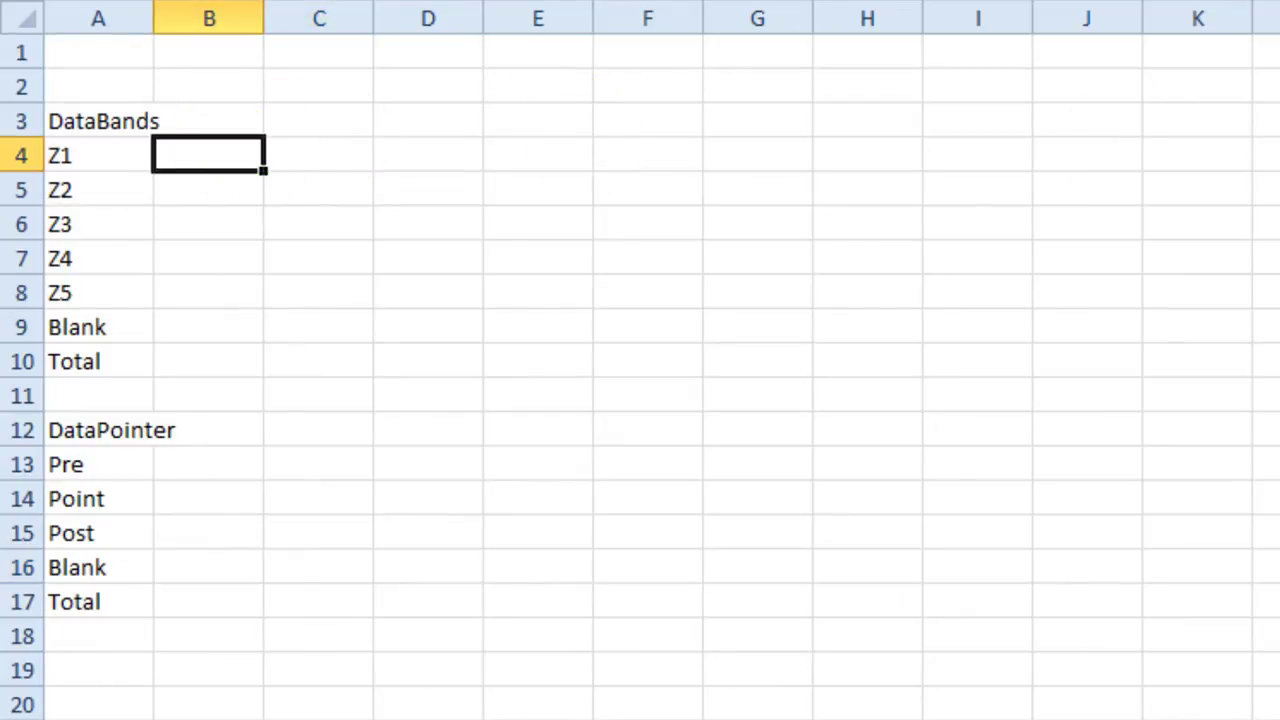
key(Down)
key(Down)
key(Down)
key(Down)
key(Down)
key(Down)
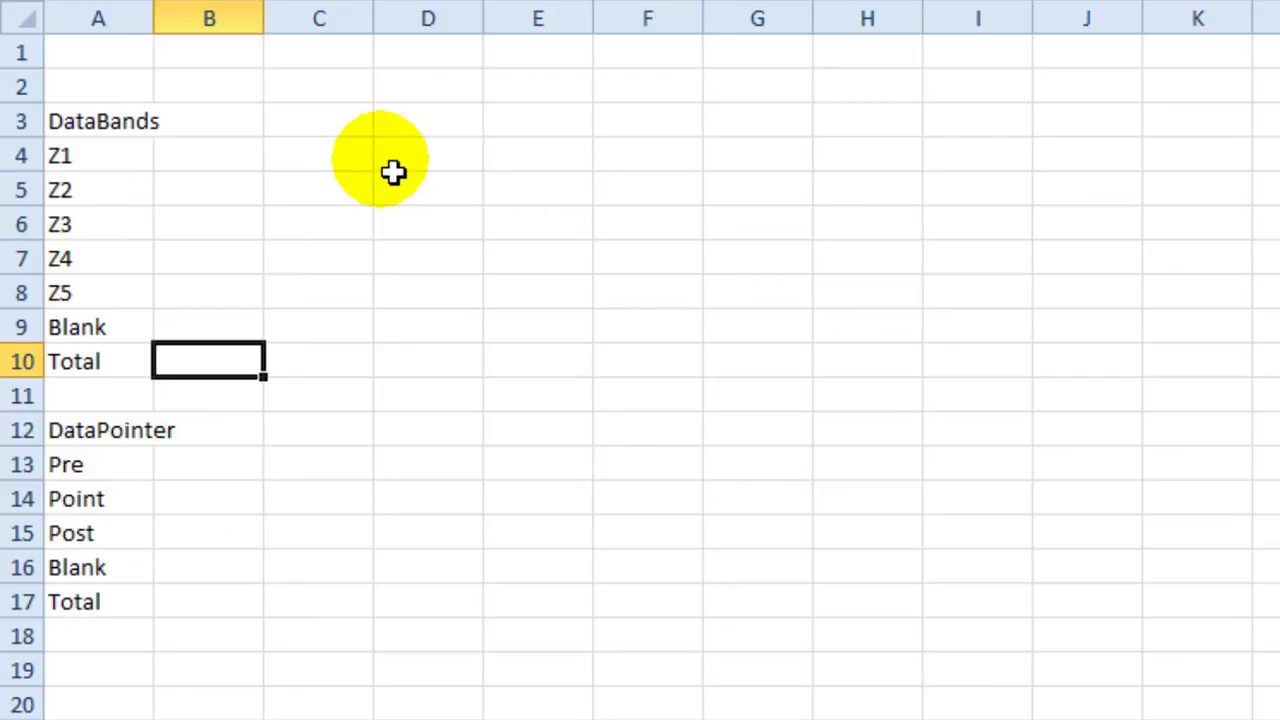
Fill B4:B8 with 40 for each of the Z1–Z5 bands
click(232, 167)
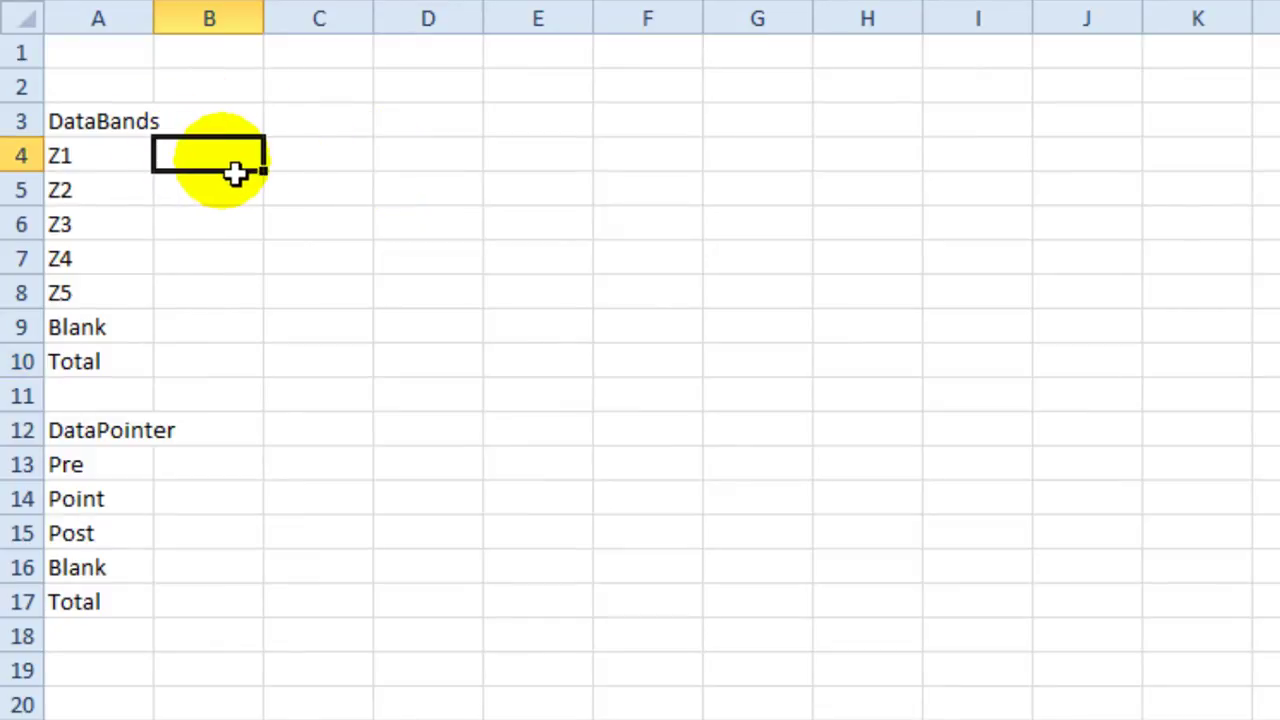
text(40)
key(Return)
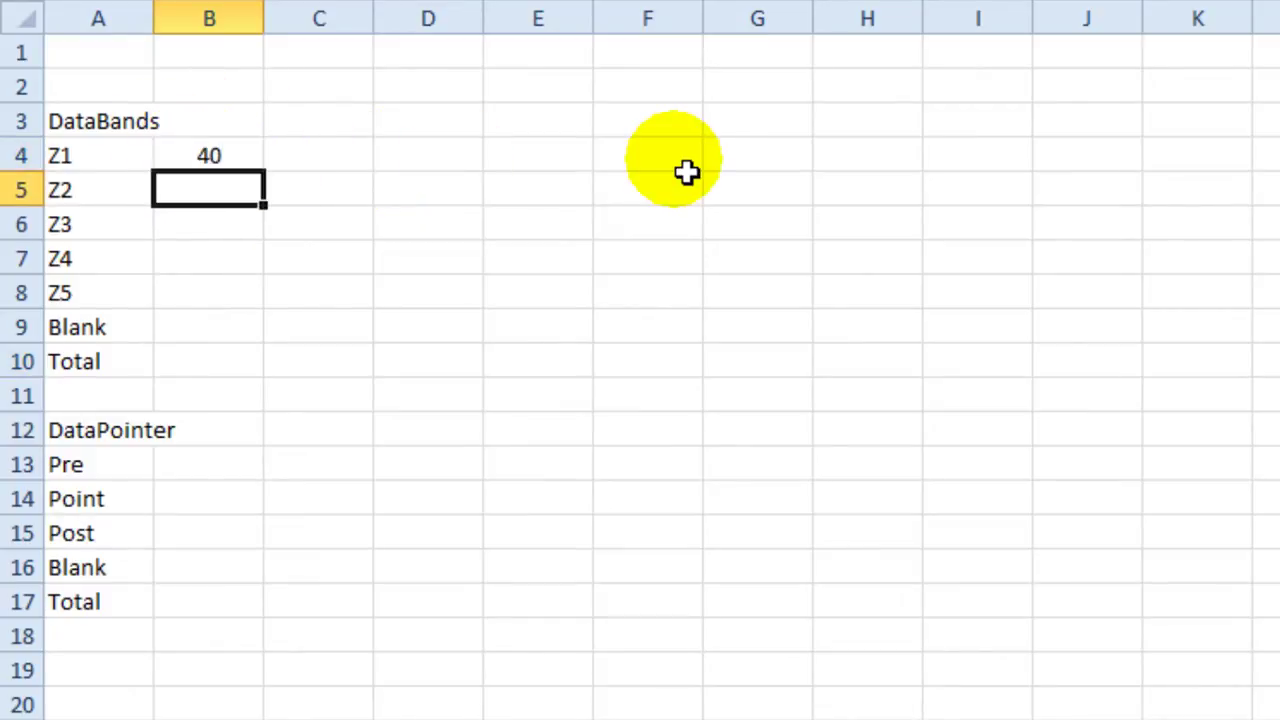
text(40)
key(Return)
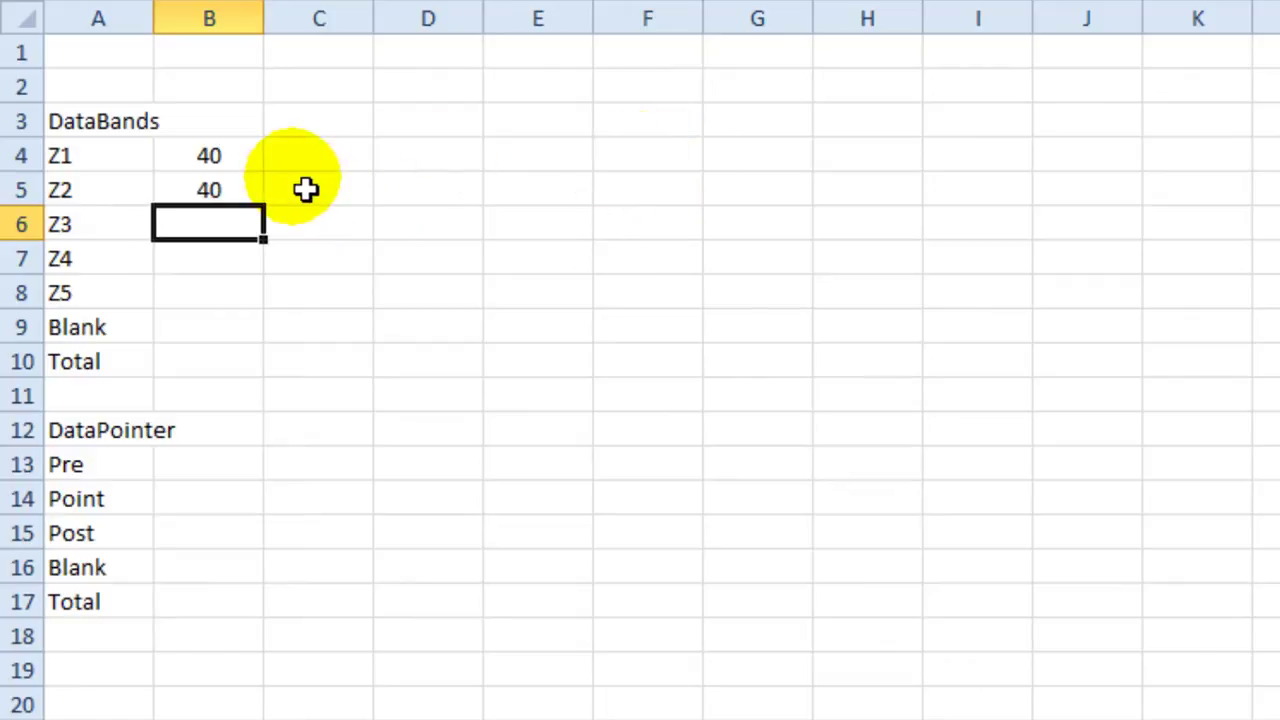
drag(225, 158, 264, 310)
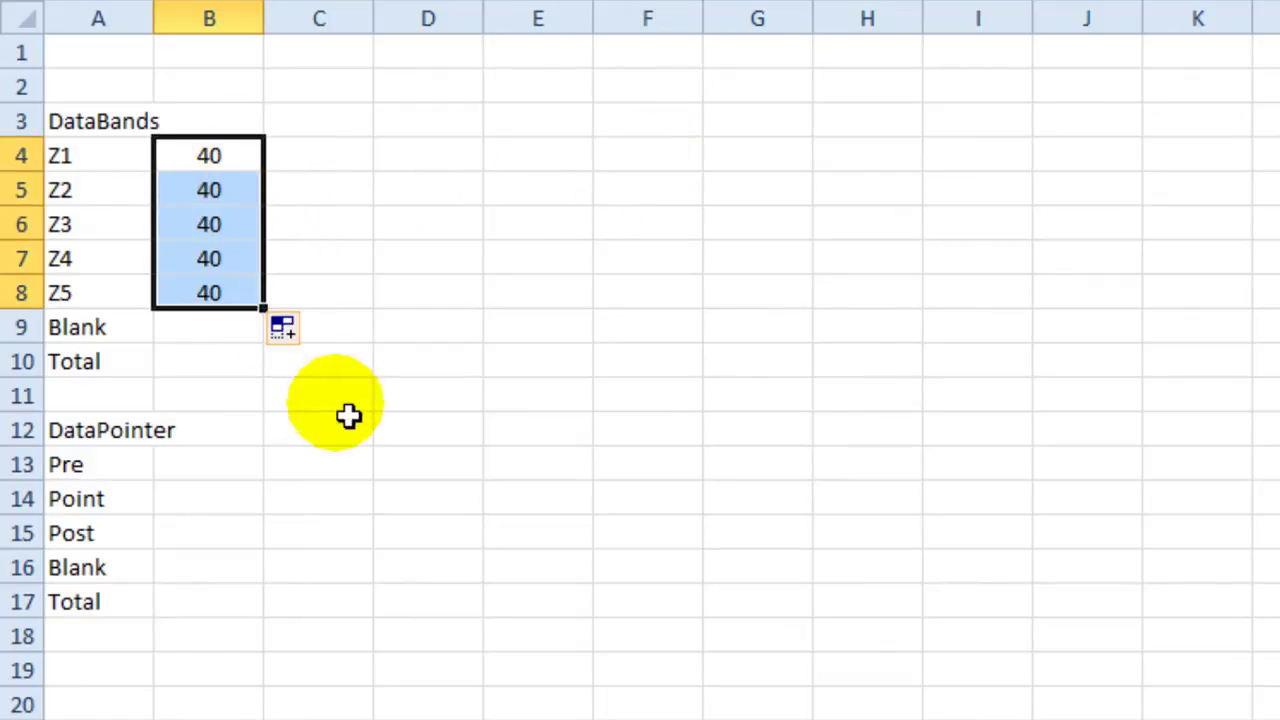
Enter 160 for Blank and a =SUM(B4:B9) Total of 360, then select A4:B9
click(245, 336)
text(160)
key(Return)
text(=sum()
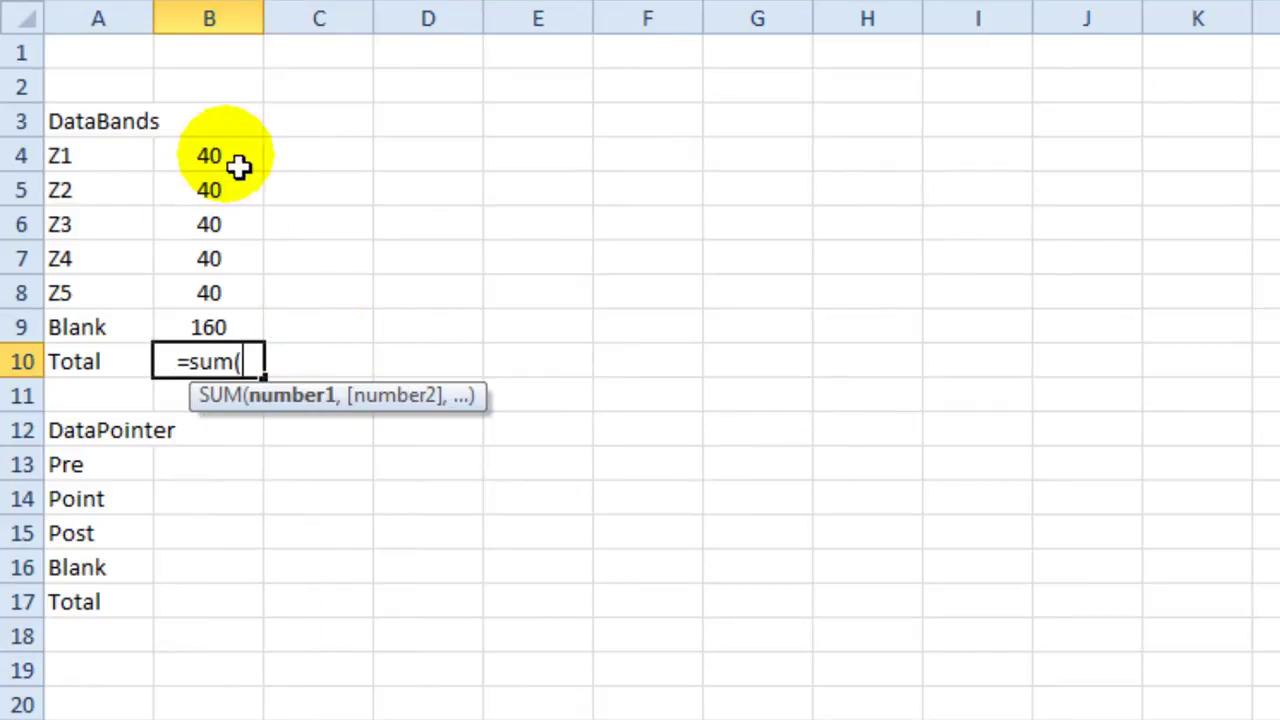
drag(240, 169, 223, 334)
key(Return)
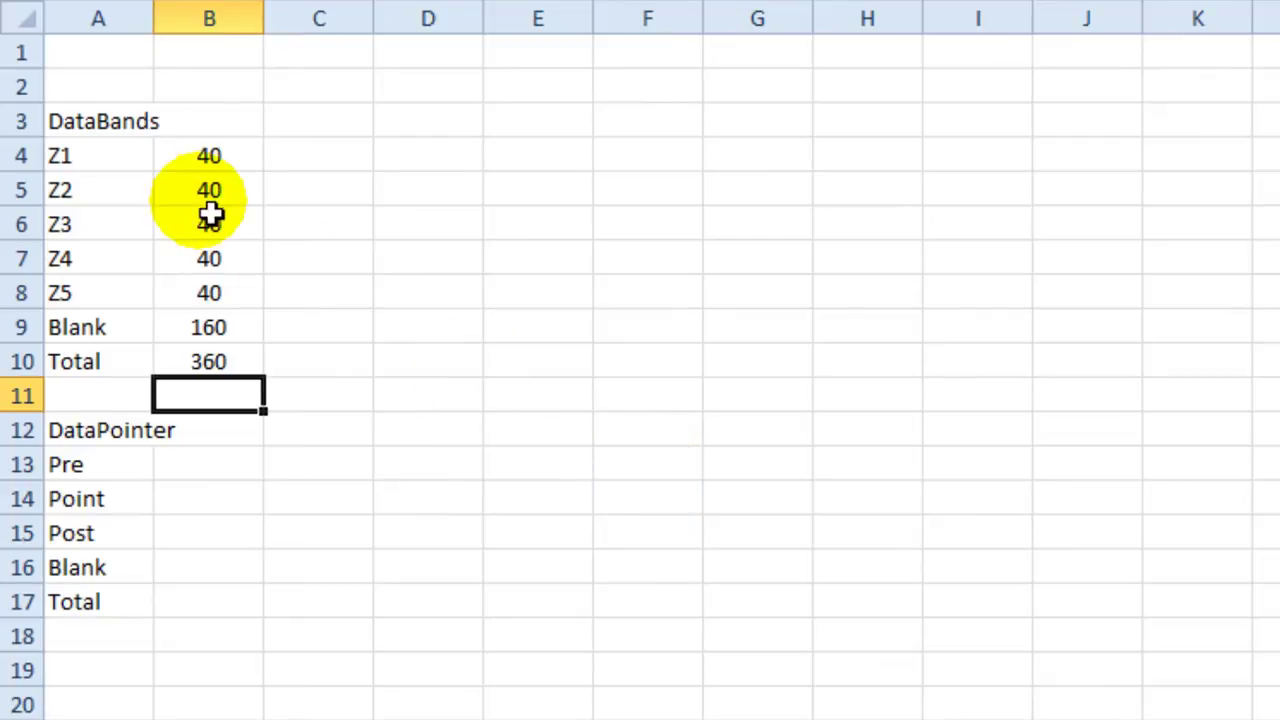
drag(100, 162, 215, 330)
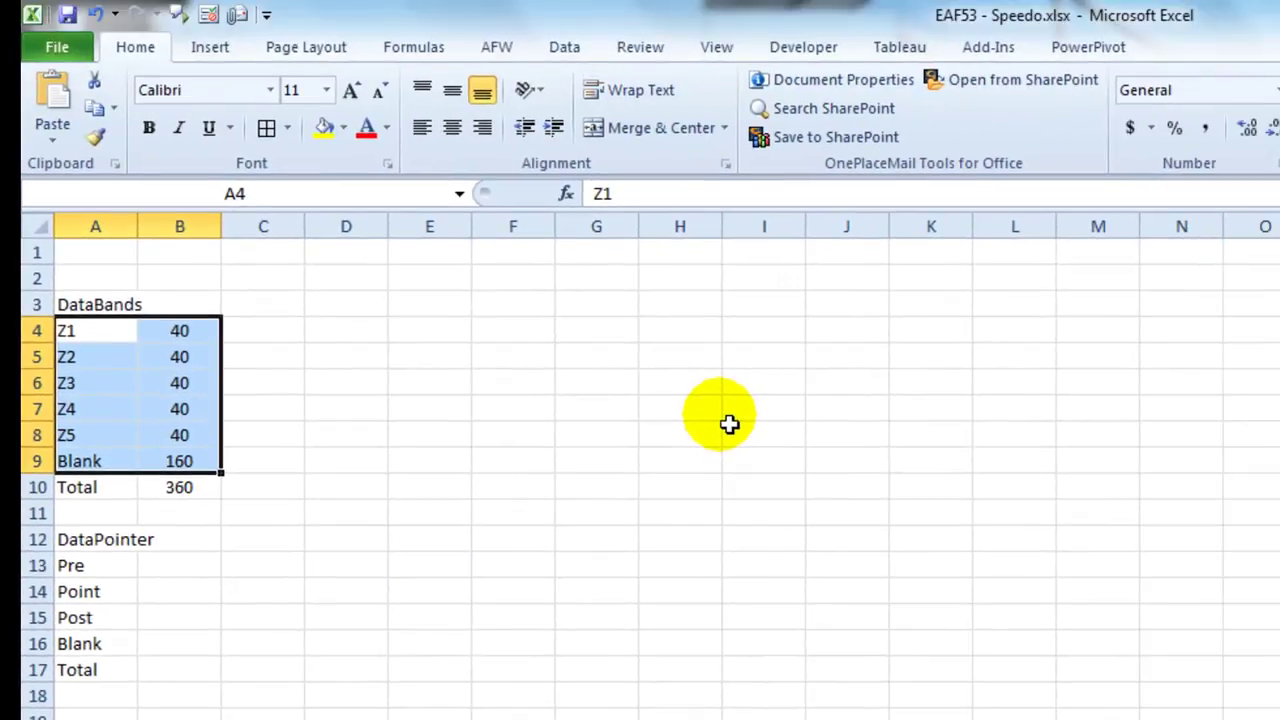
Insert a doughnut chart of the DataBands and move it beside the data
click(215, 47)
click(849, 132)
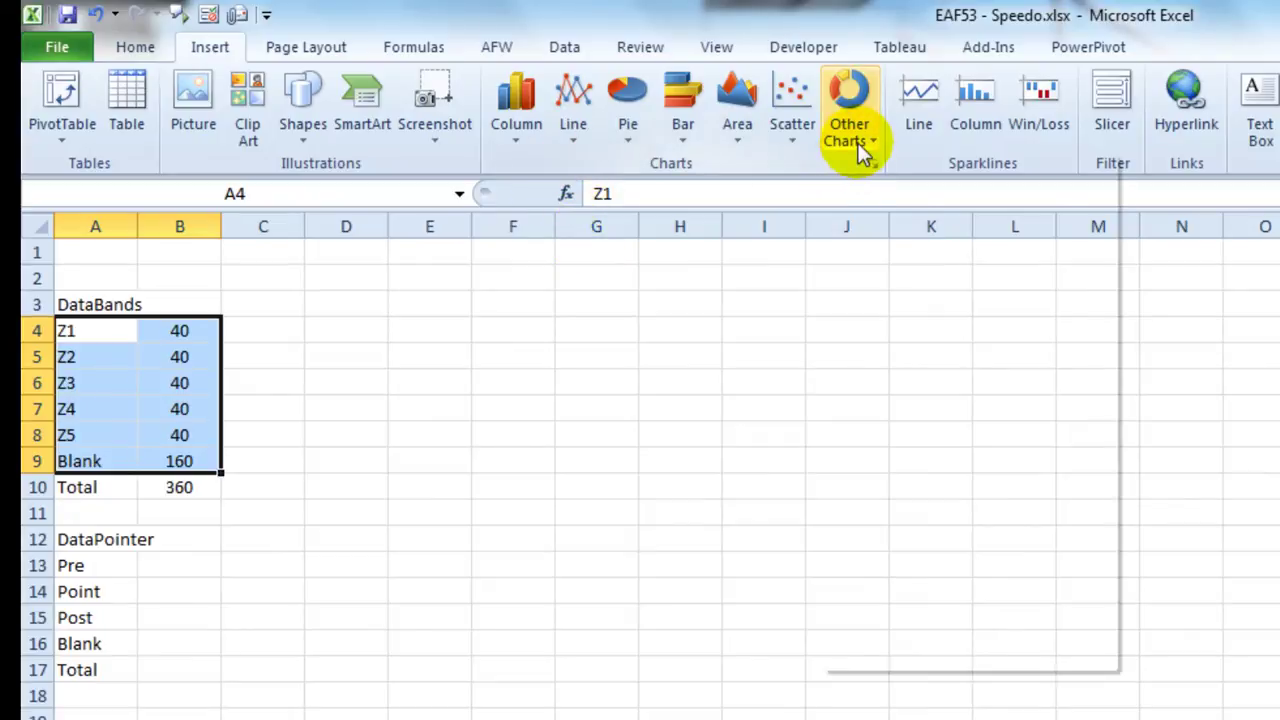
click(862, 427)
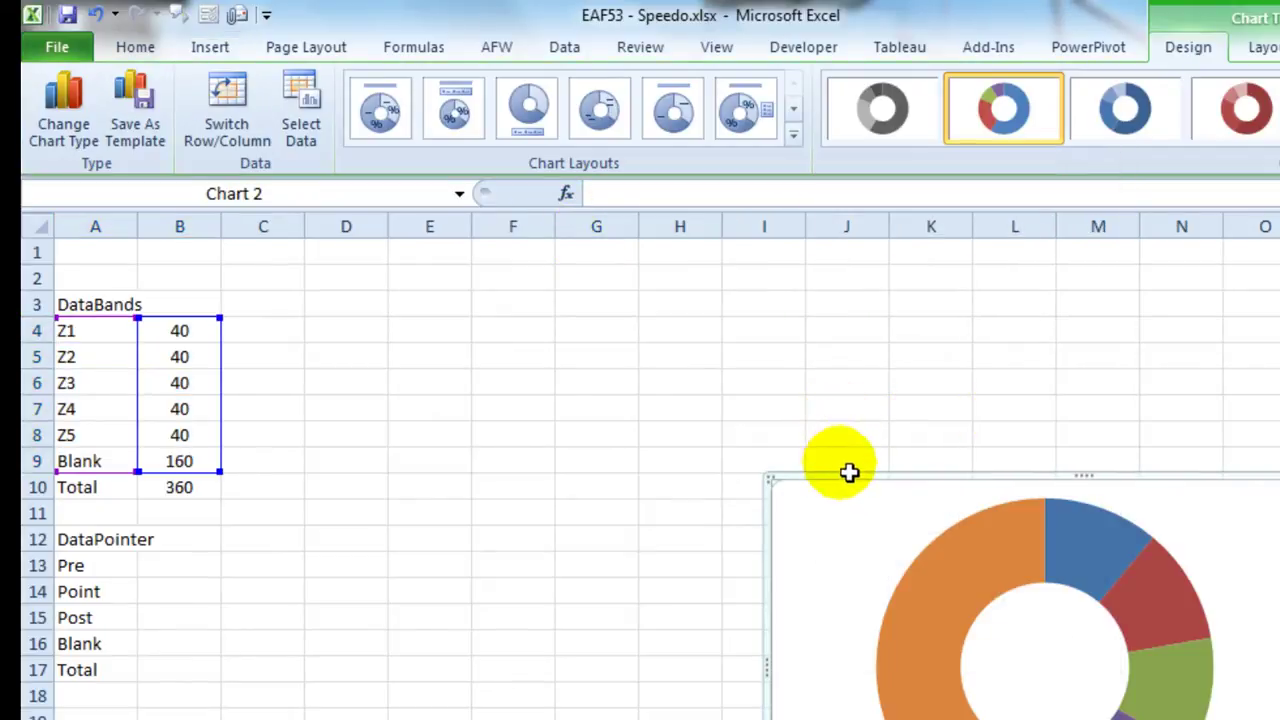
drag(837, 474, 329, 251)
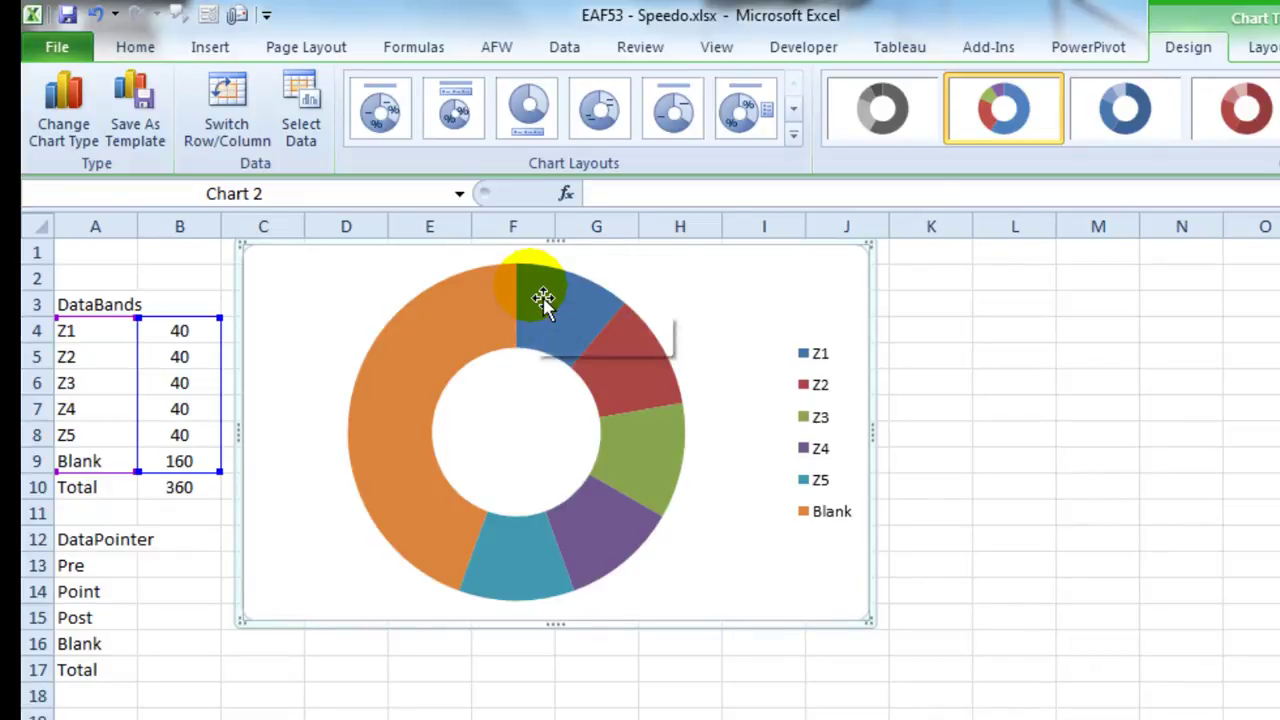
Set the doughnut series' first slice angle to 260°
click(481, 310)
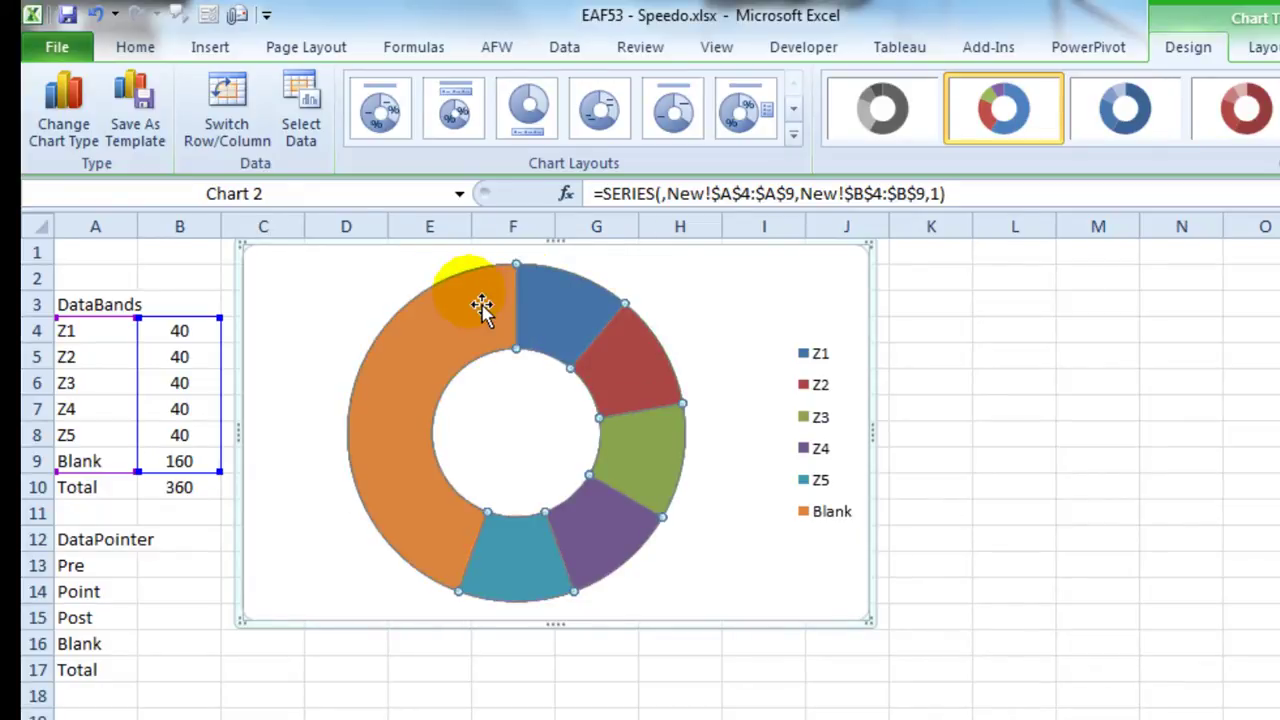
right_click(478, 307)
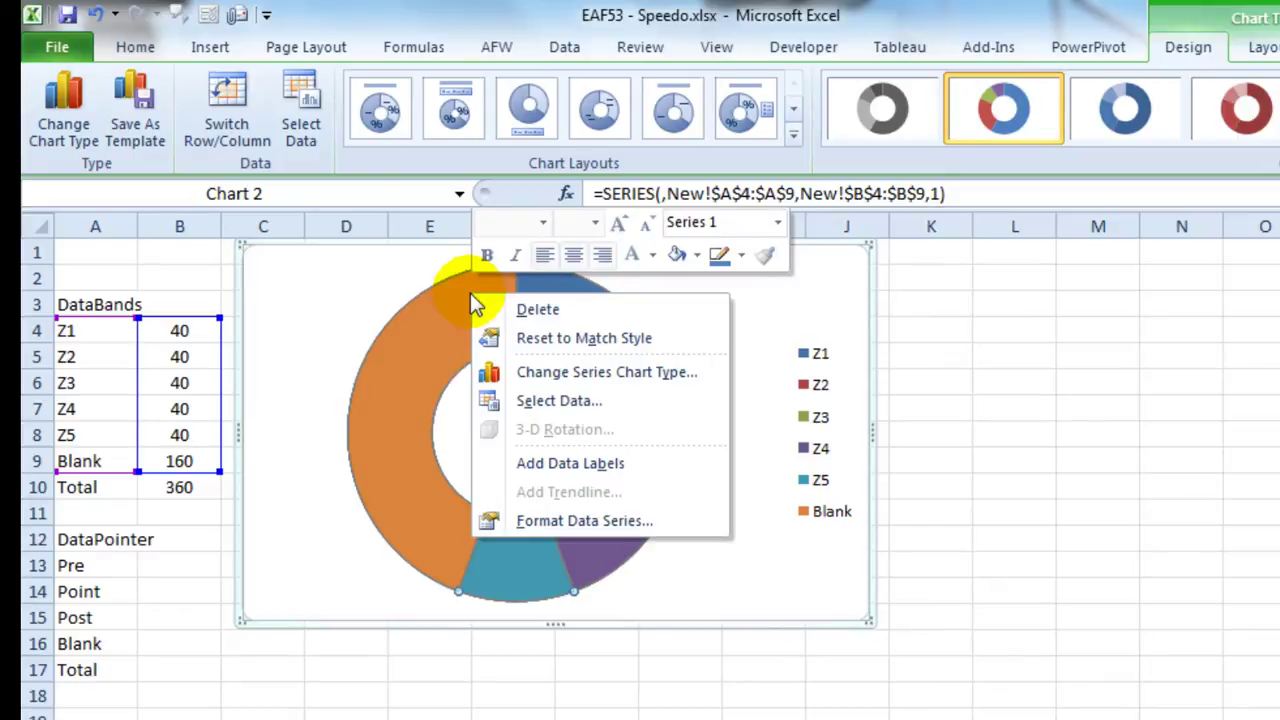
click(603, 525)
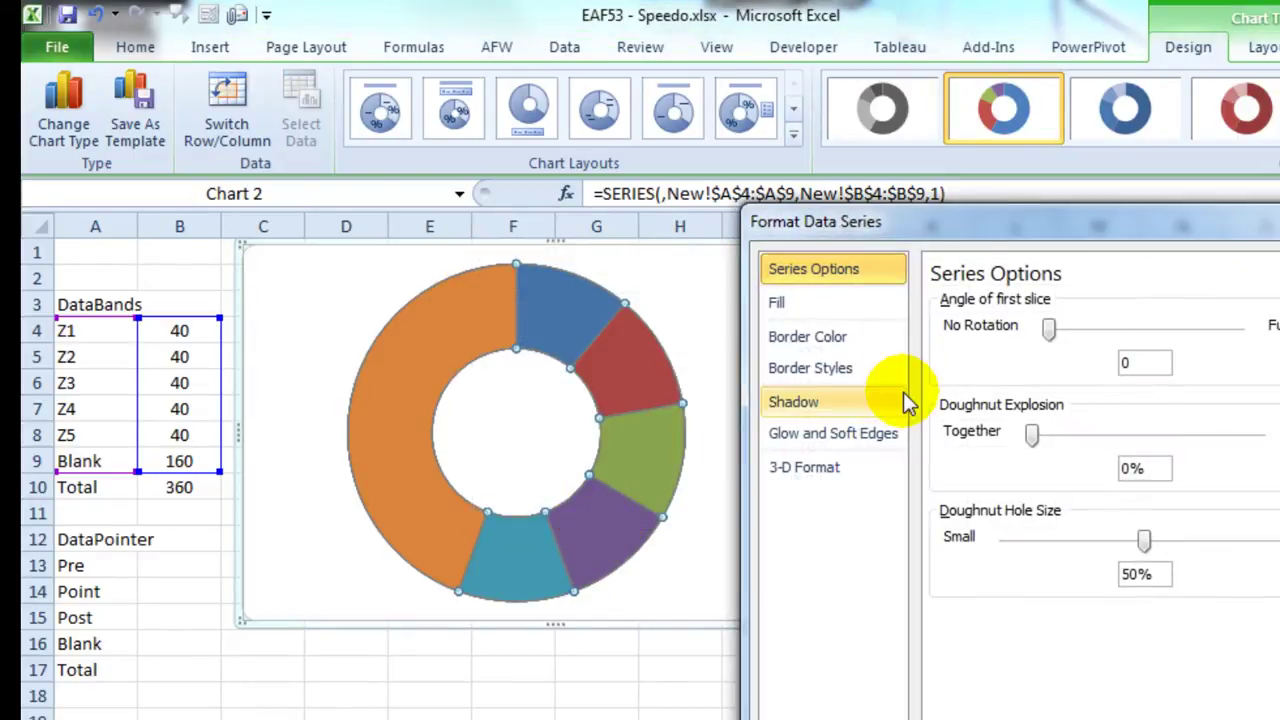
drag(983, 220, 931, 209)
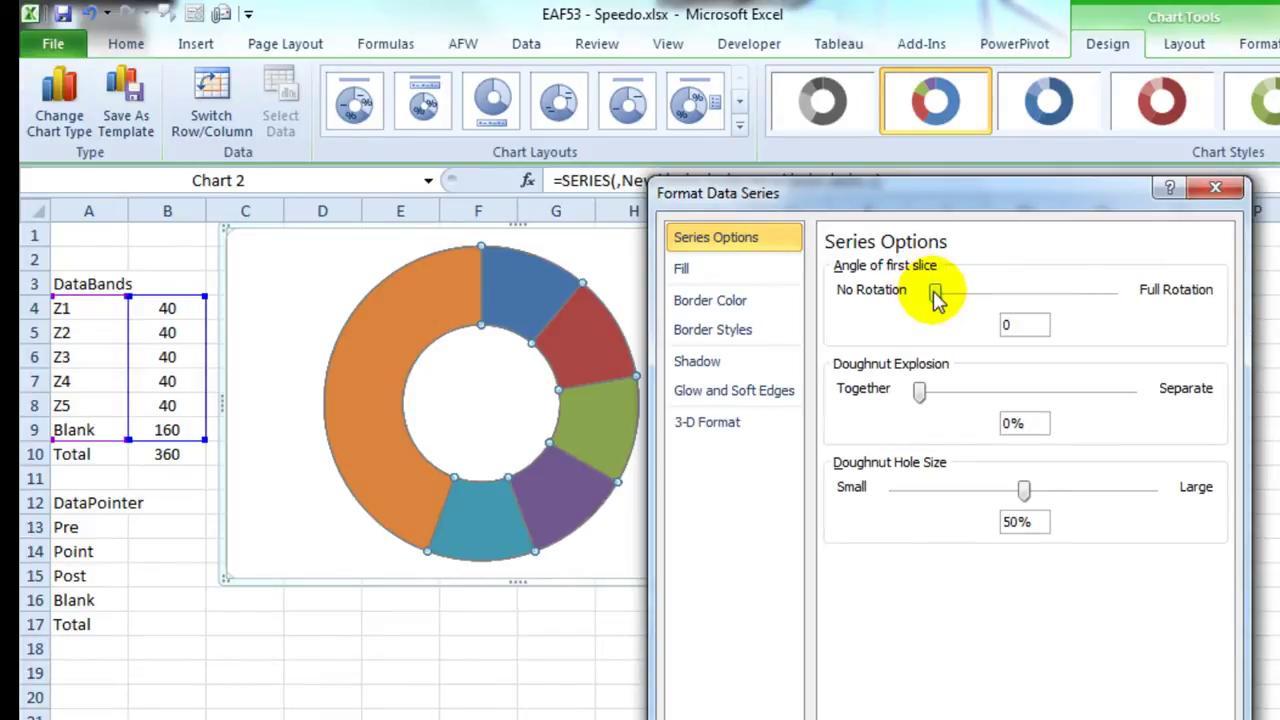
drag(935, 292, 1023, 290)
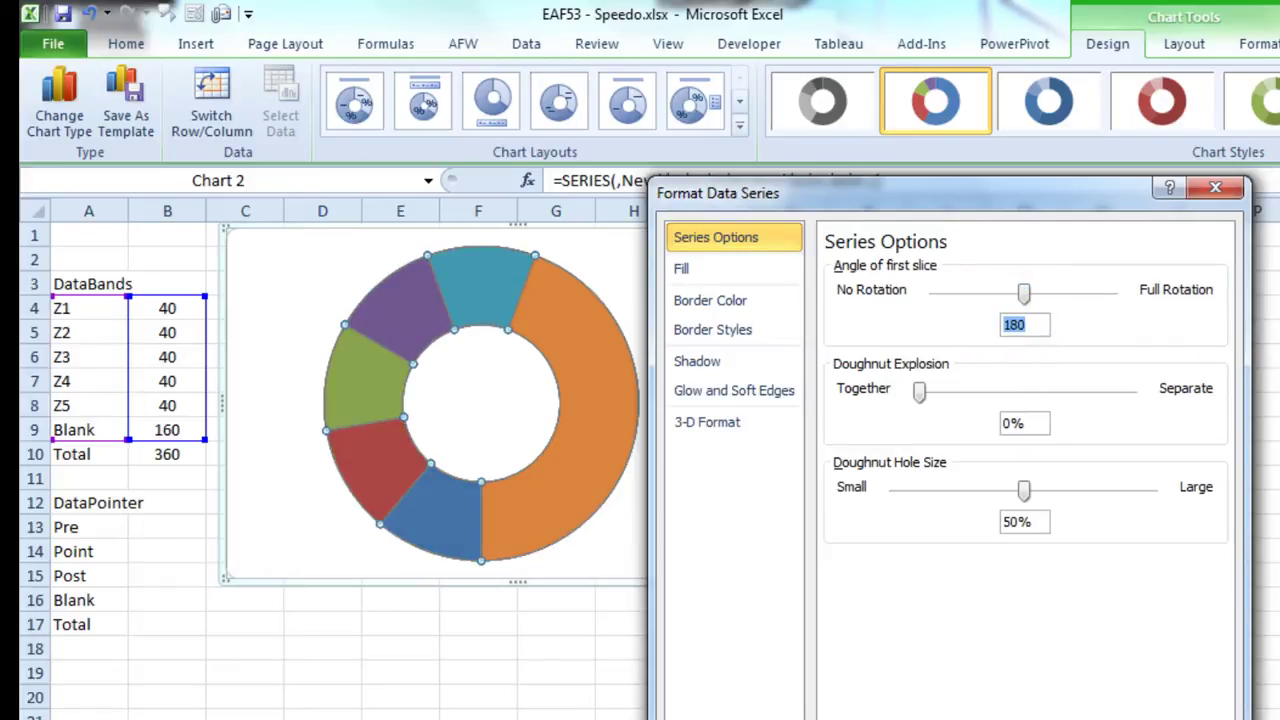
text(260)
key(Return)
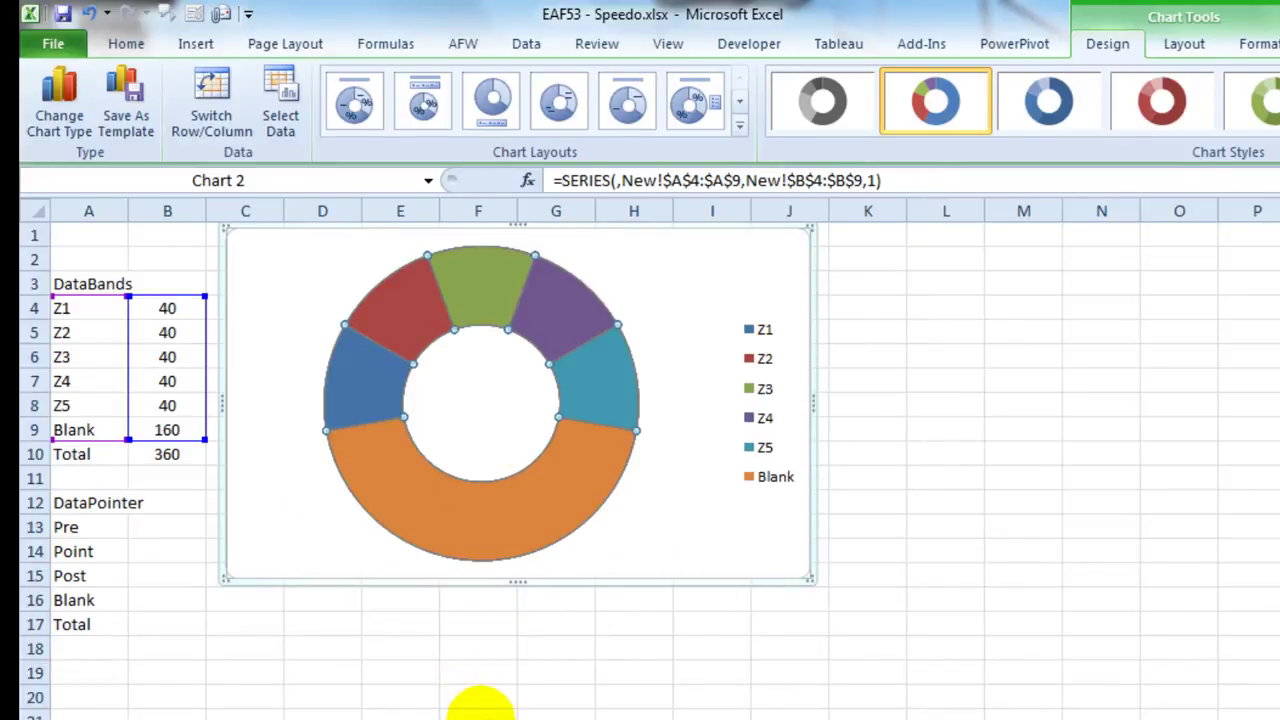
Give the Blank doughnut slice No fill, then select the Z5 band
click(480, 705)
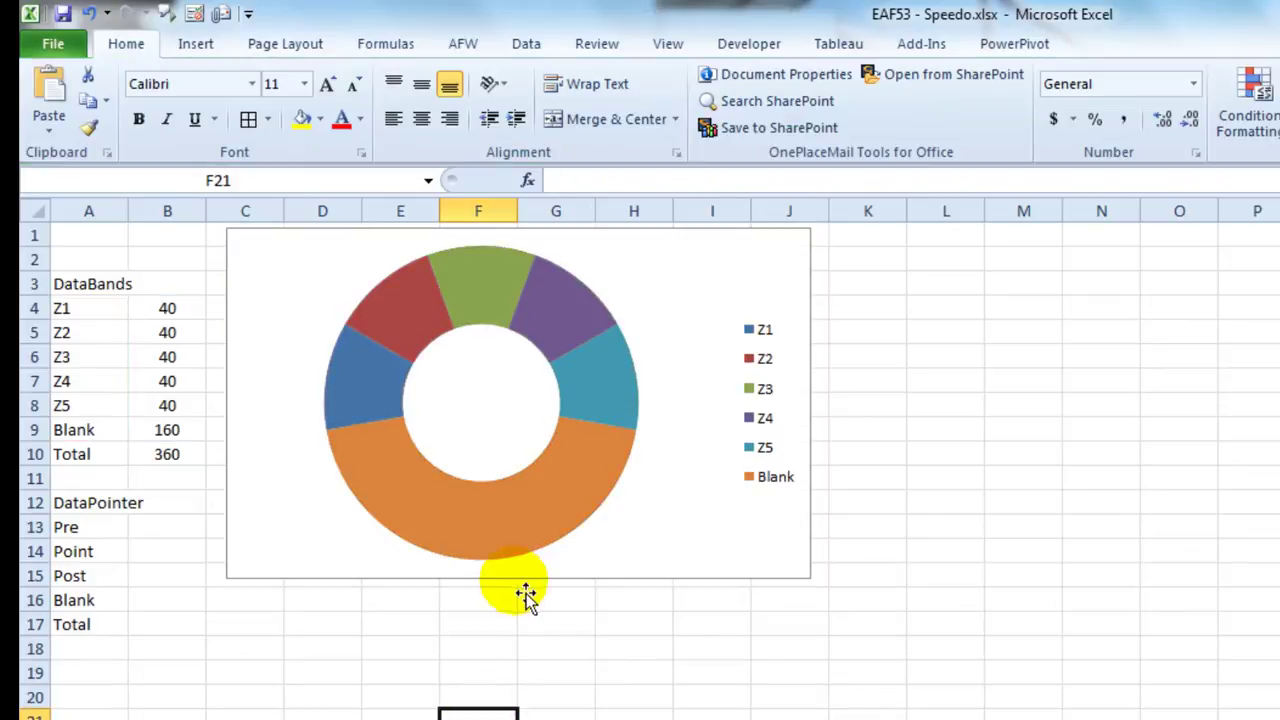
click(507, 537)
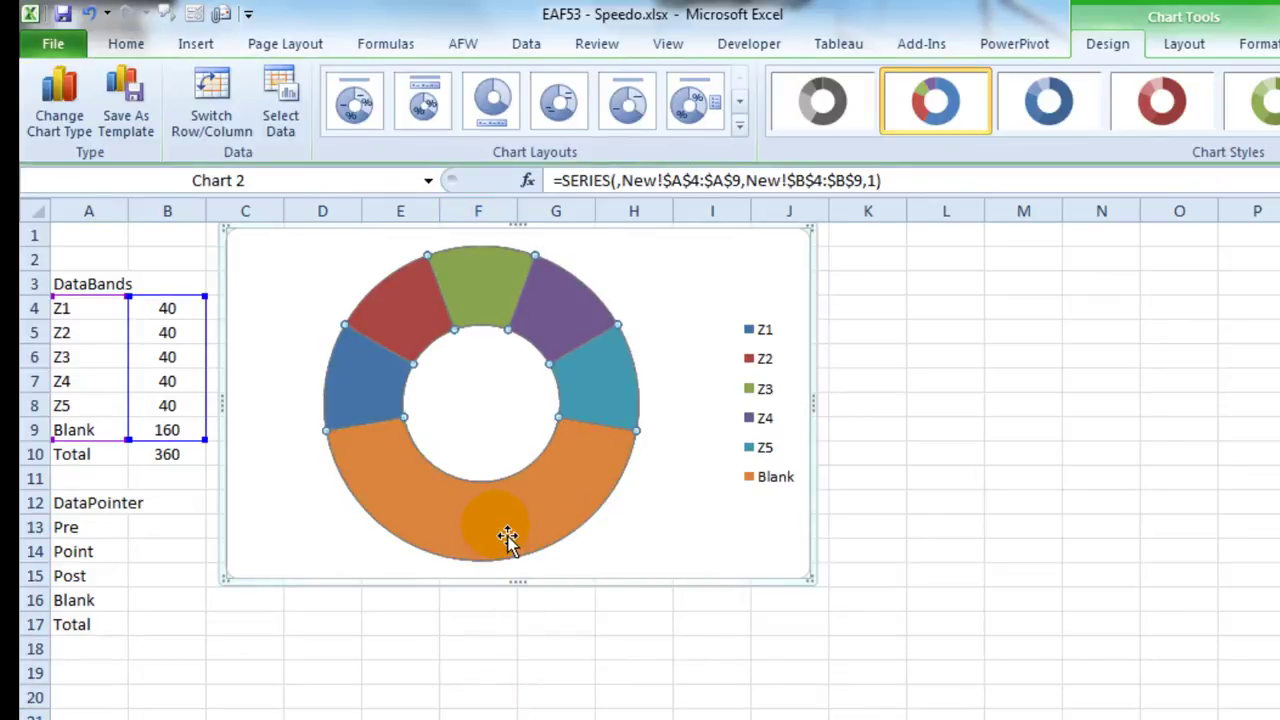
click(507, 537)
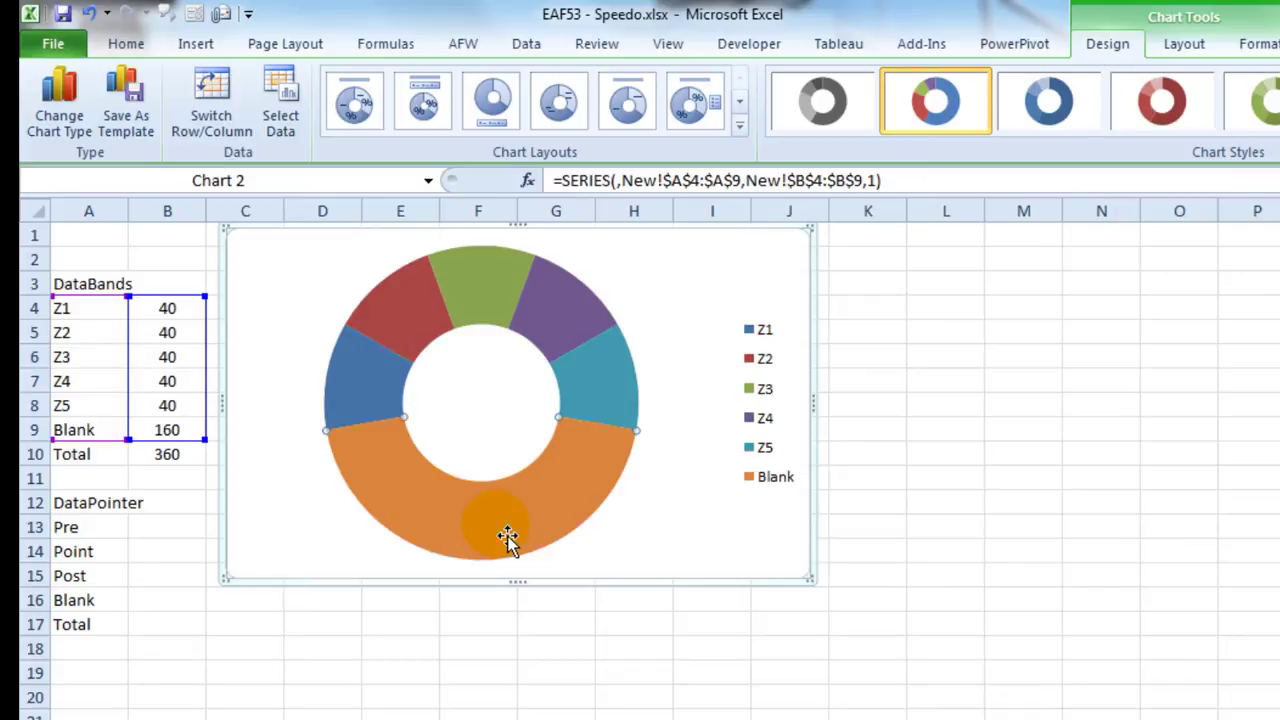
click(126, 43)
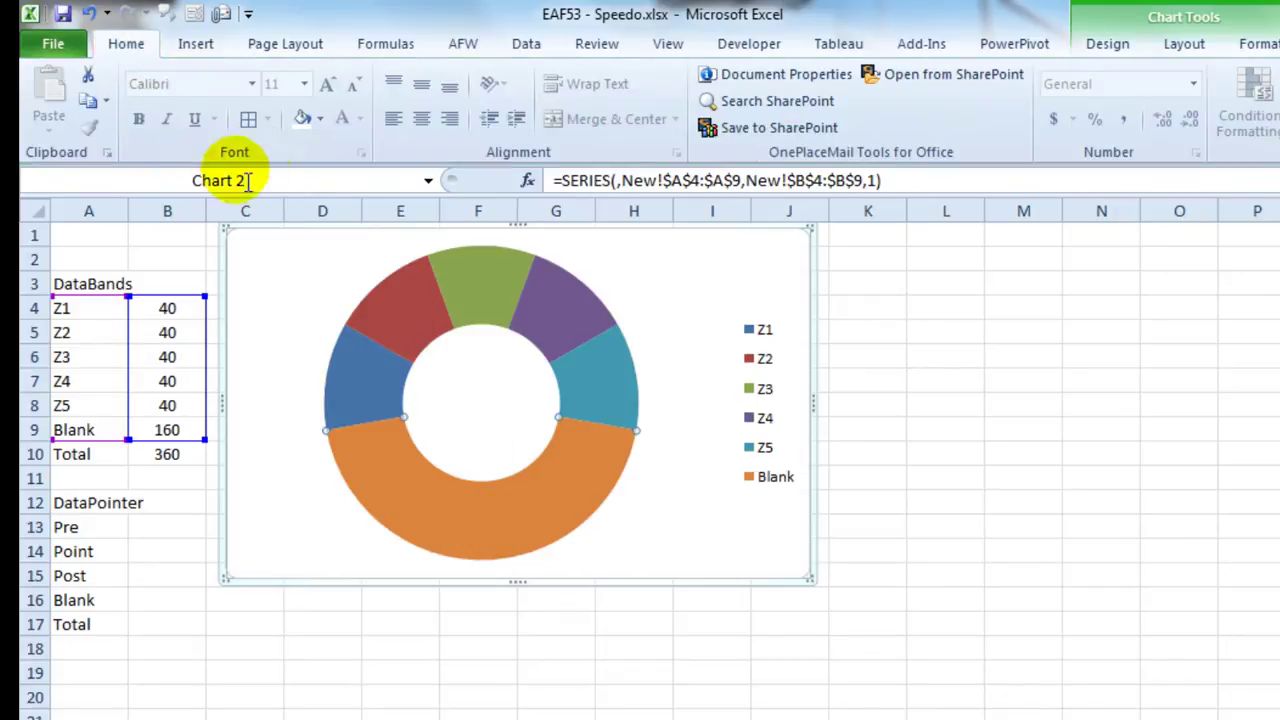
click(302, 118)
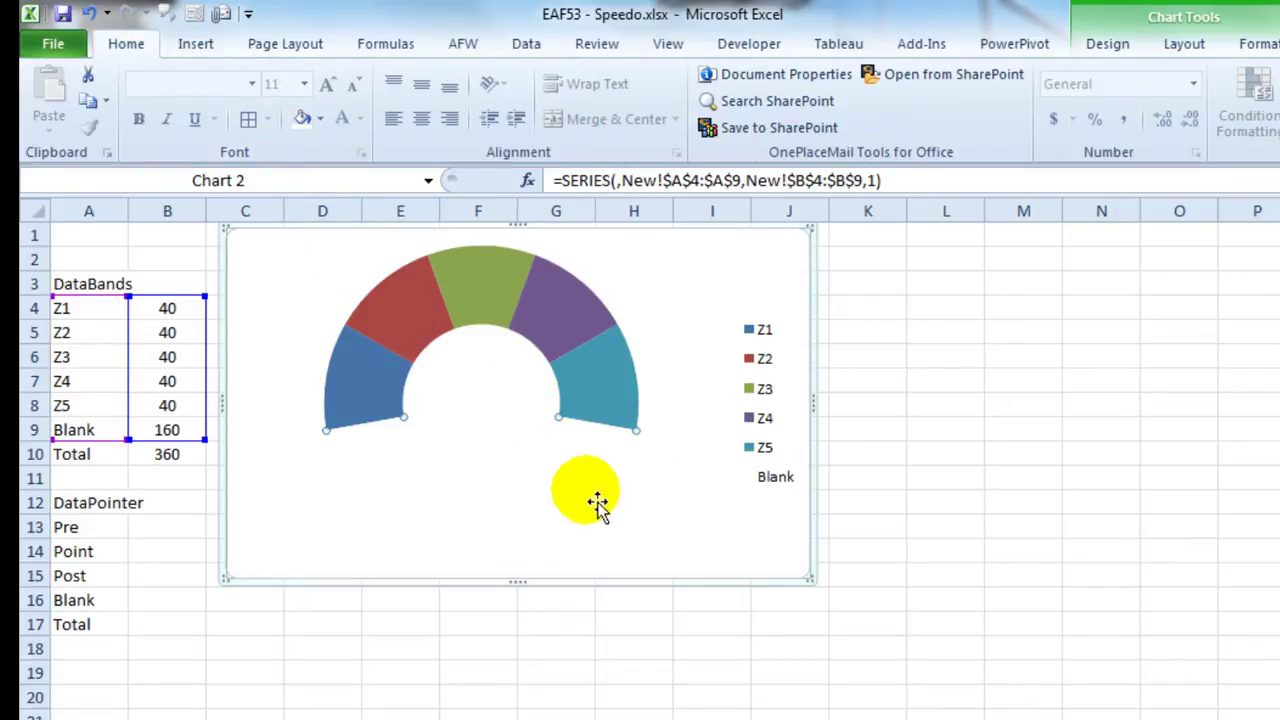
click(605, 410)
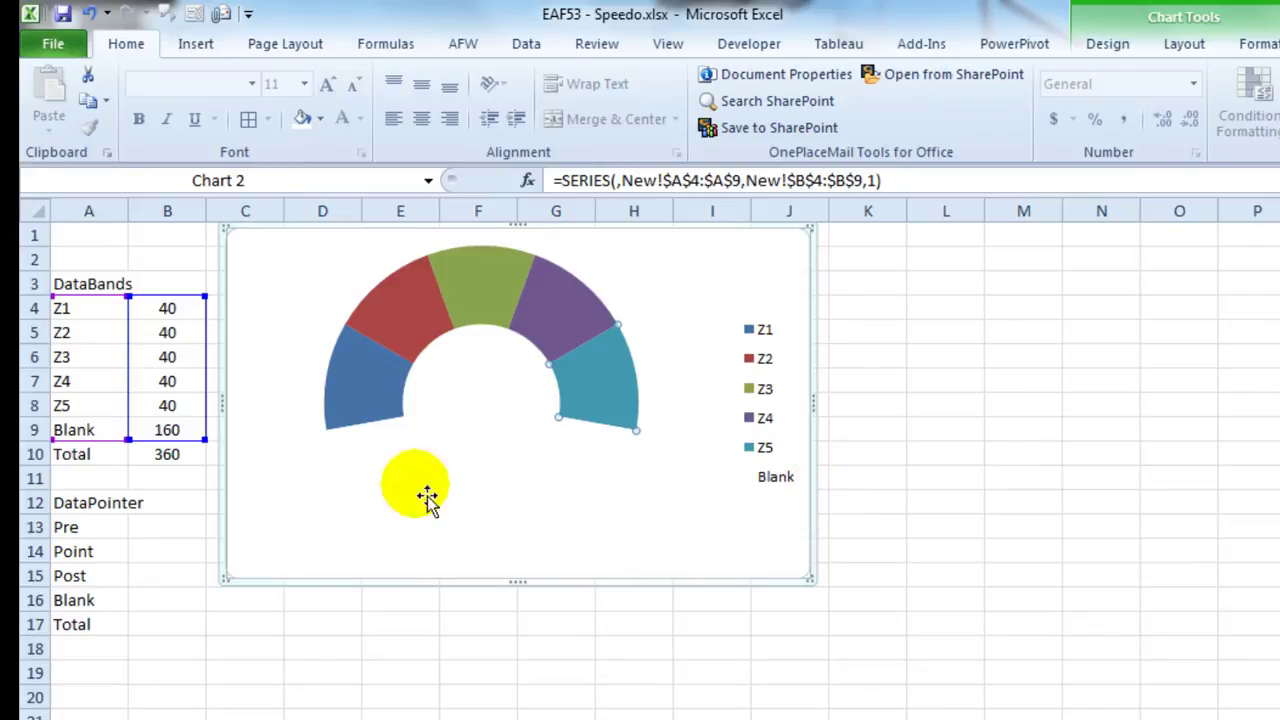
mouse_move(545, 508)
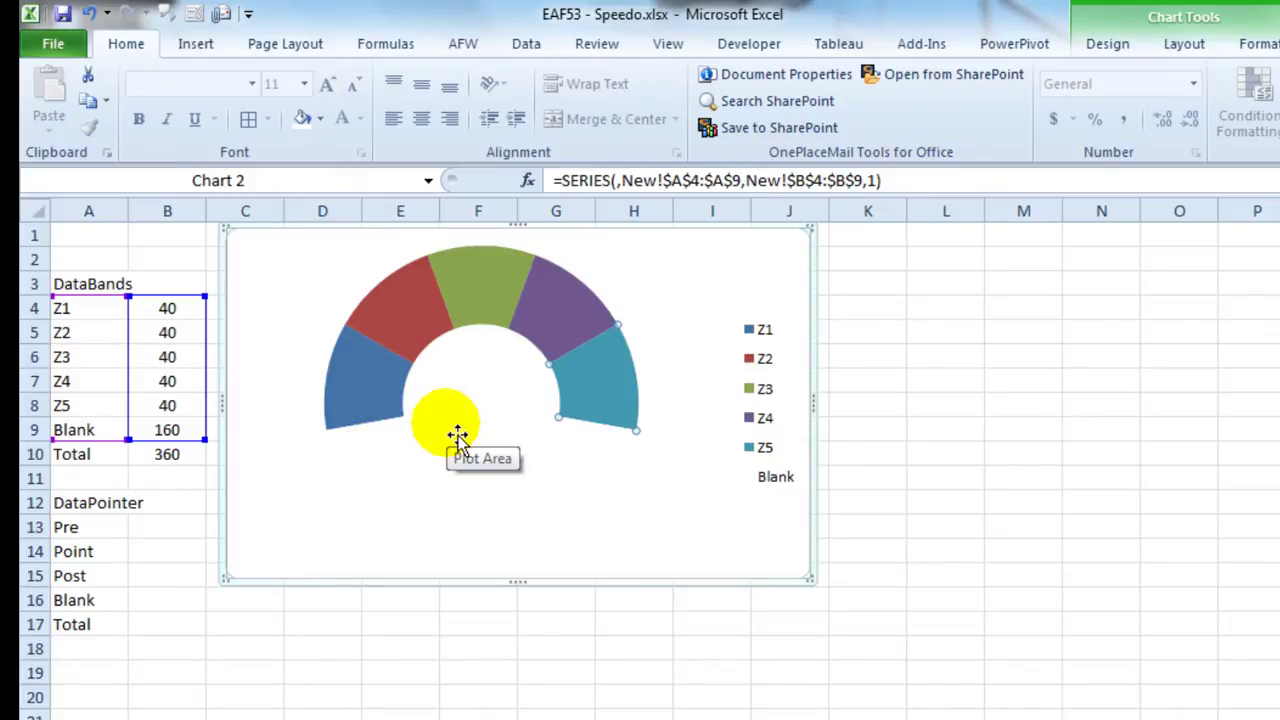
Give the Z5 band a dark red and the Z4 band a red solid fill
right_click(608, 385)
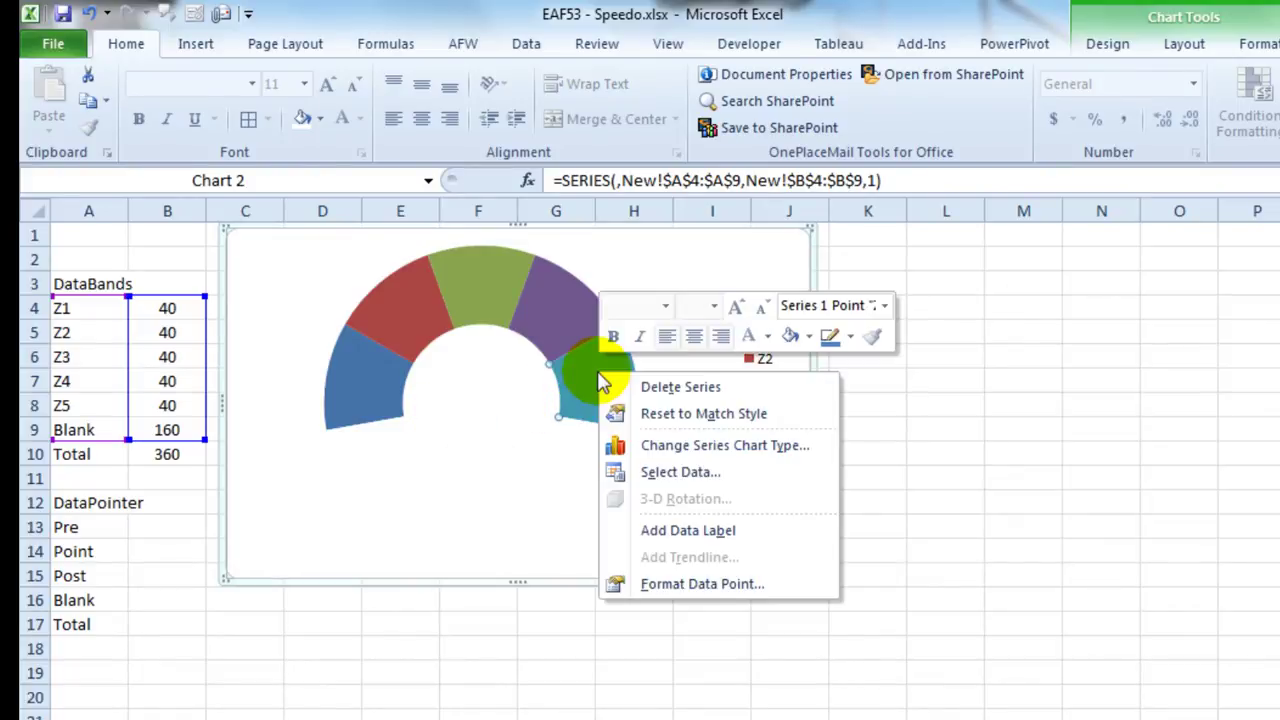
click(721, 591)
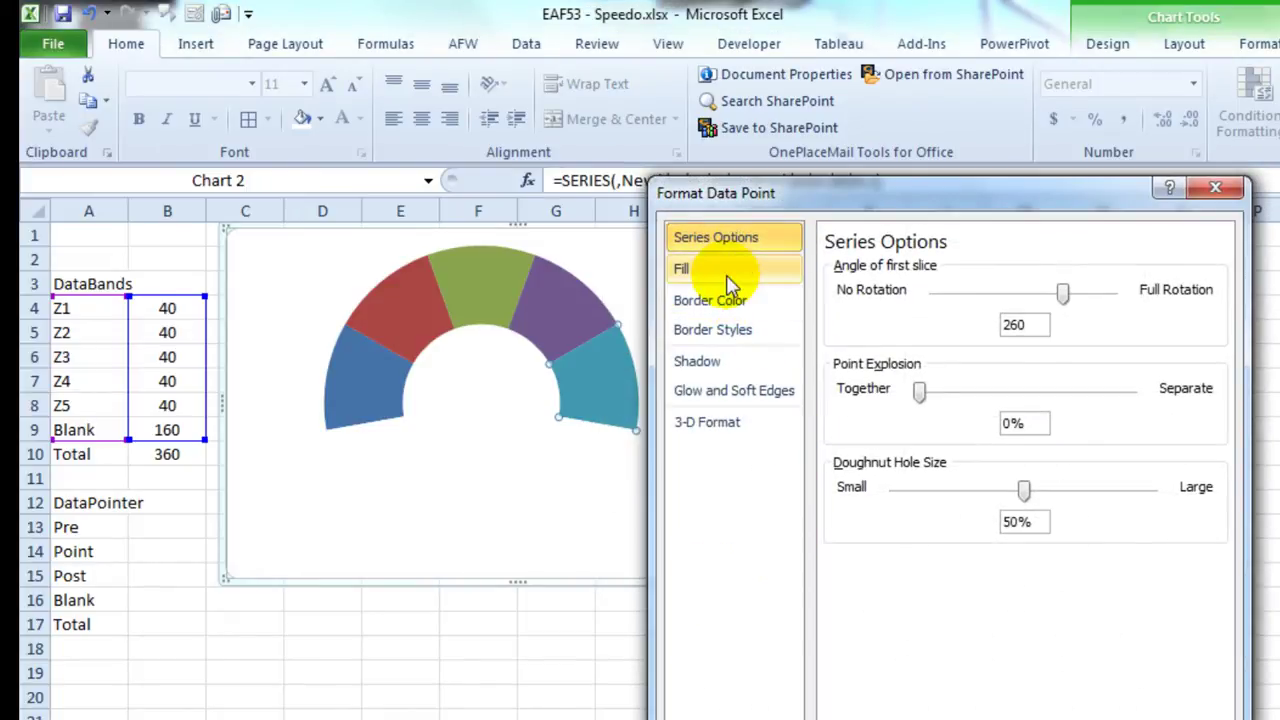
click(730, 272)
click(857, 296)
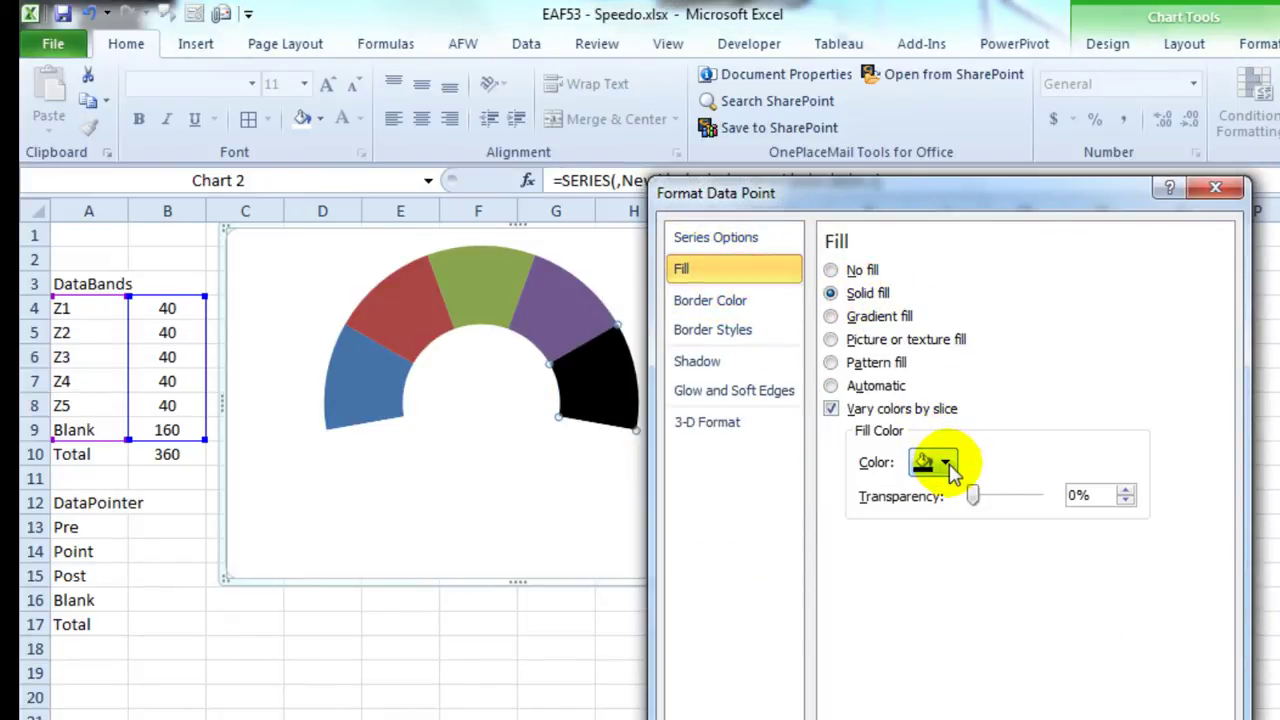
click(946, 462)
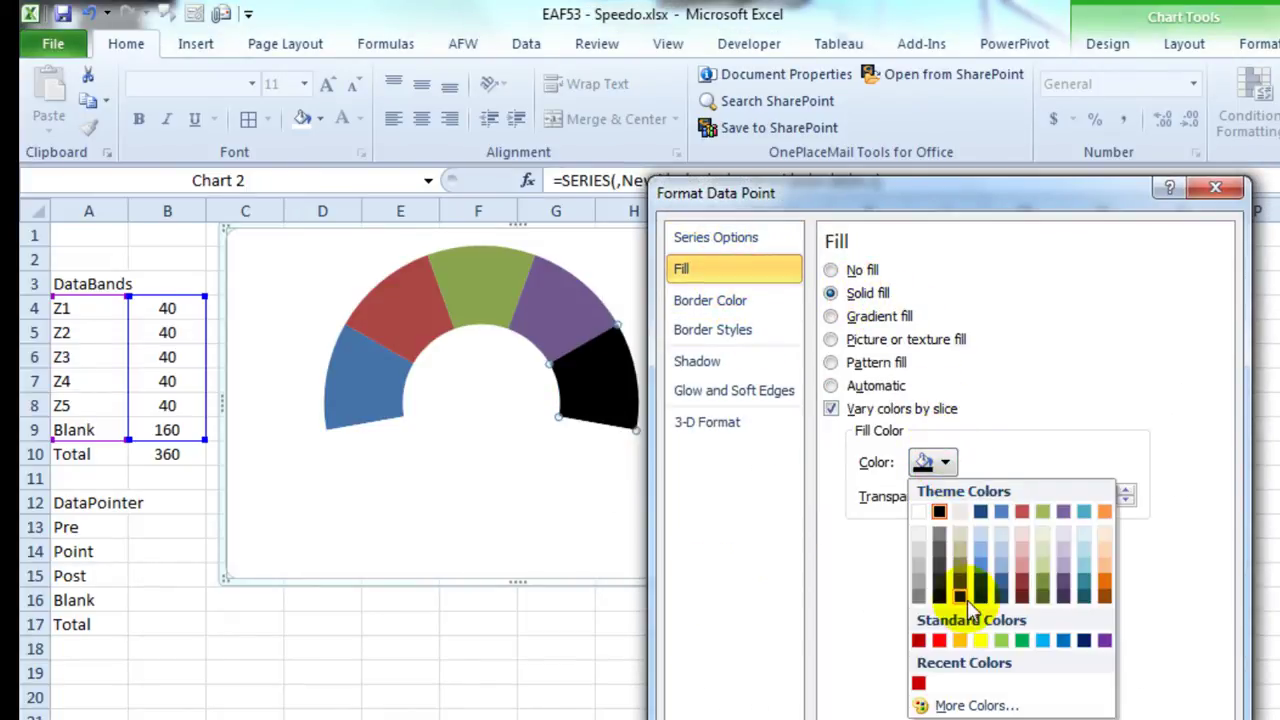
click(918, 683)
click(578, 330)
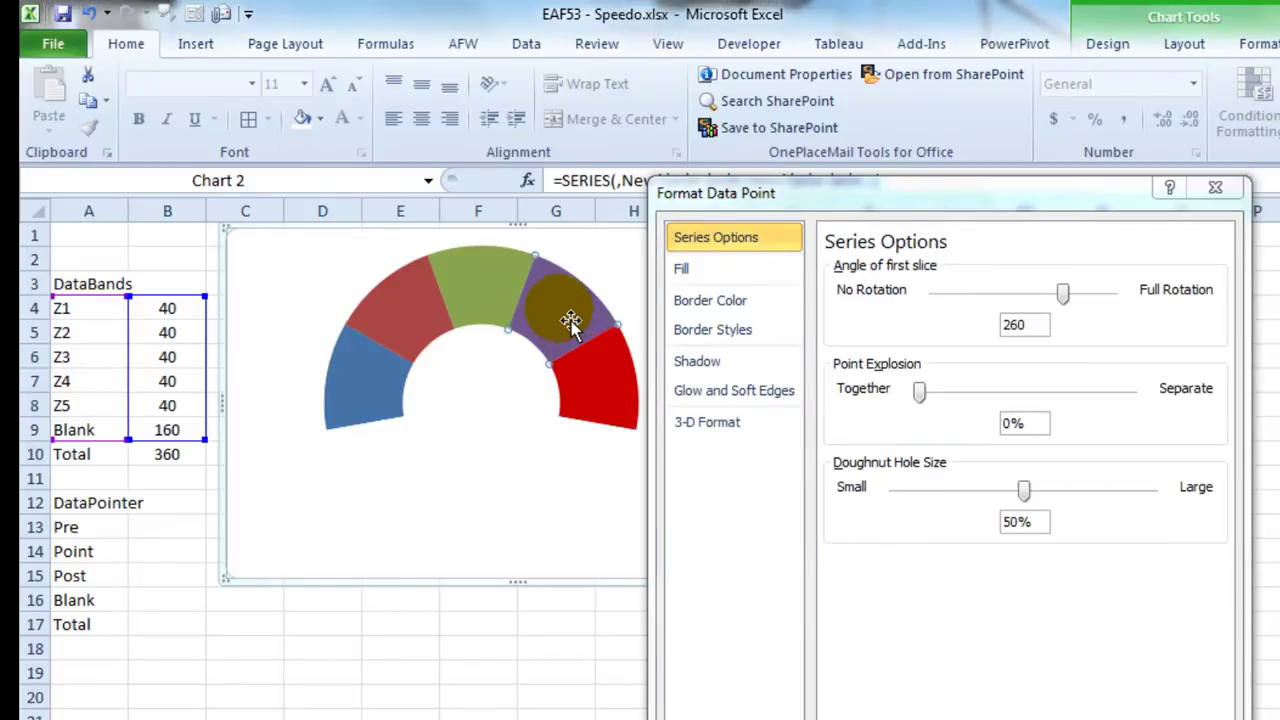
click(757, 275)
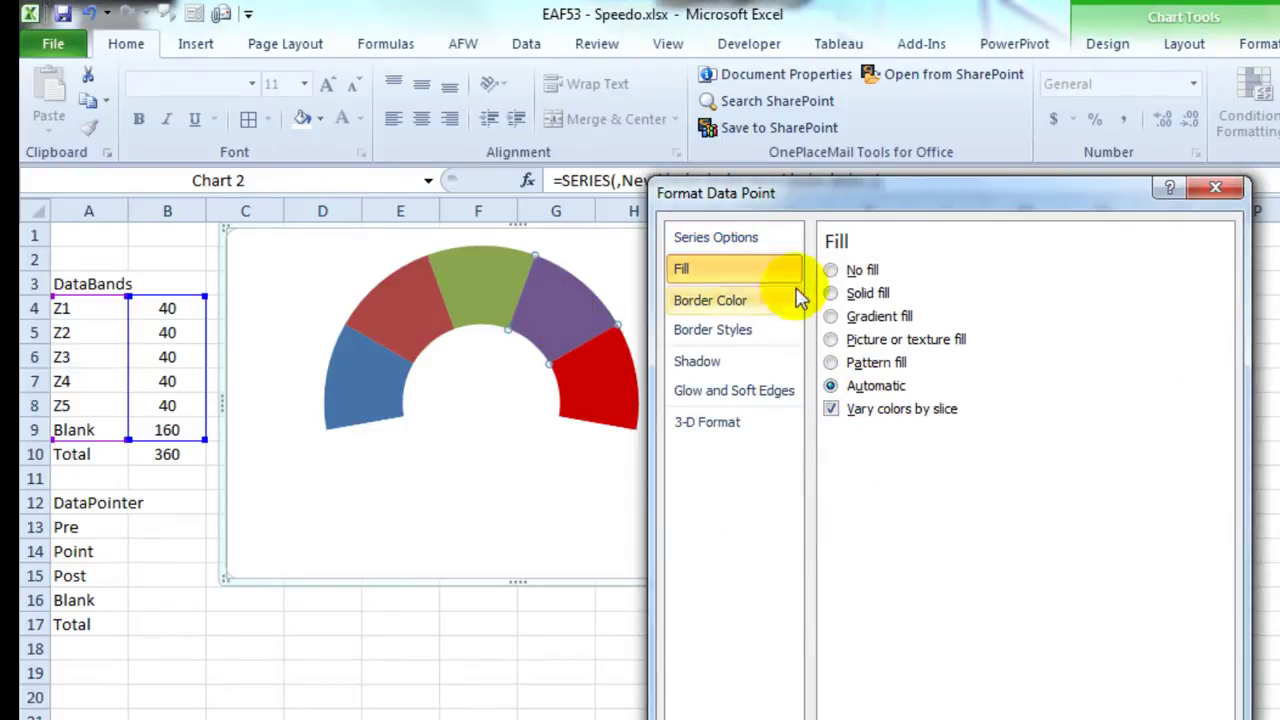
click(862, 293)
click(945, 462)
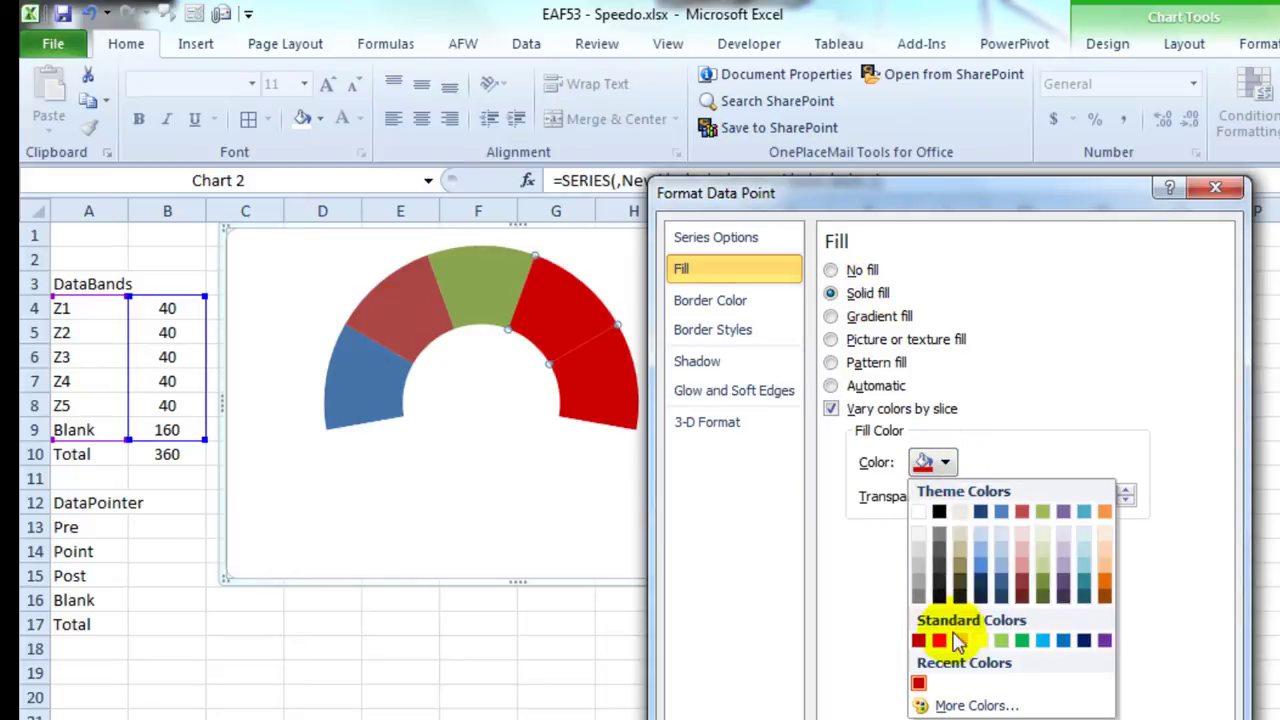
click(915, 683)
Give the Z3 band an orange and the Z2 band a light green solid fill
click(508, 277)
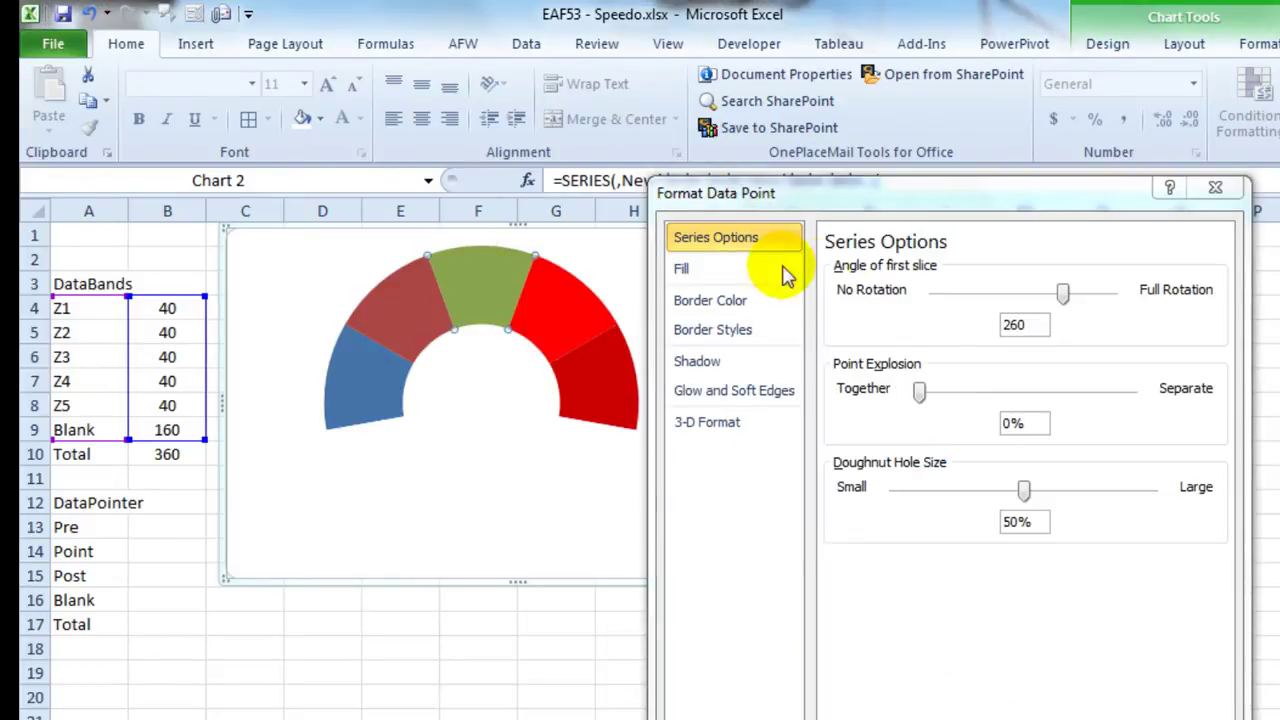
click(681, 268)
click(866, 293)
click(945, 462)
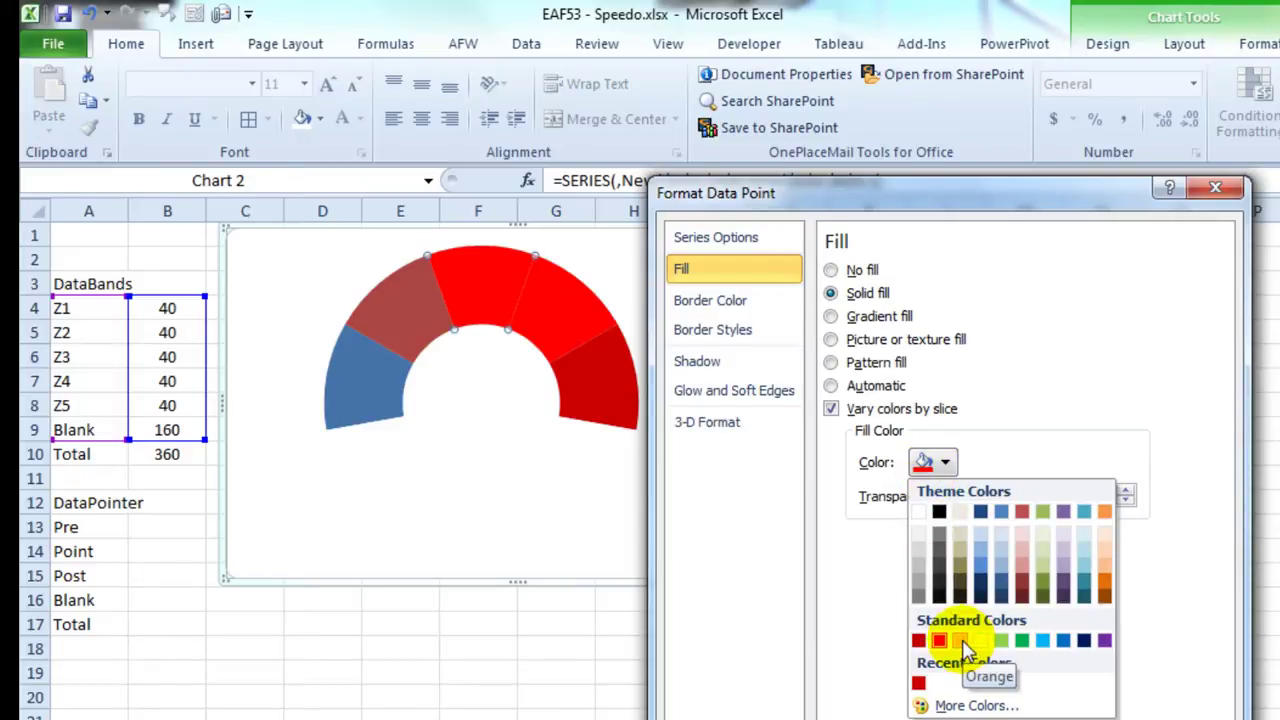
click(960, 641)
click(420, 334)
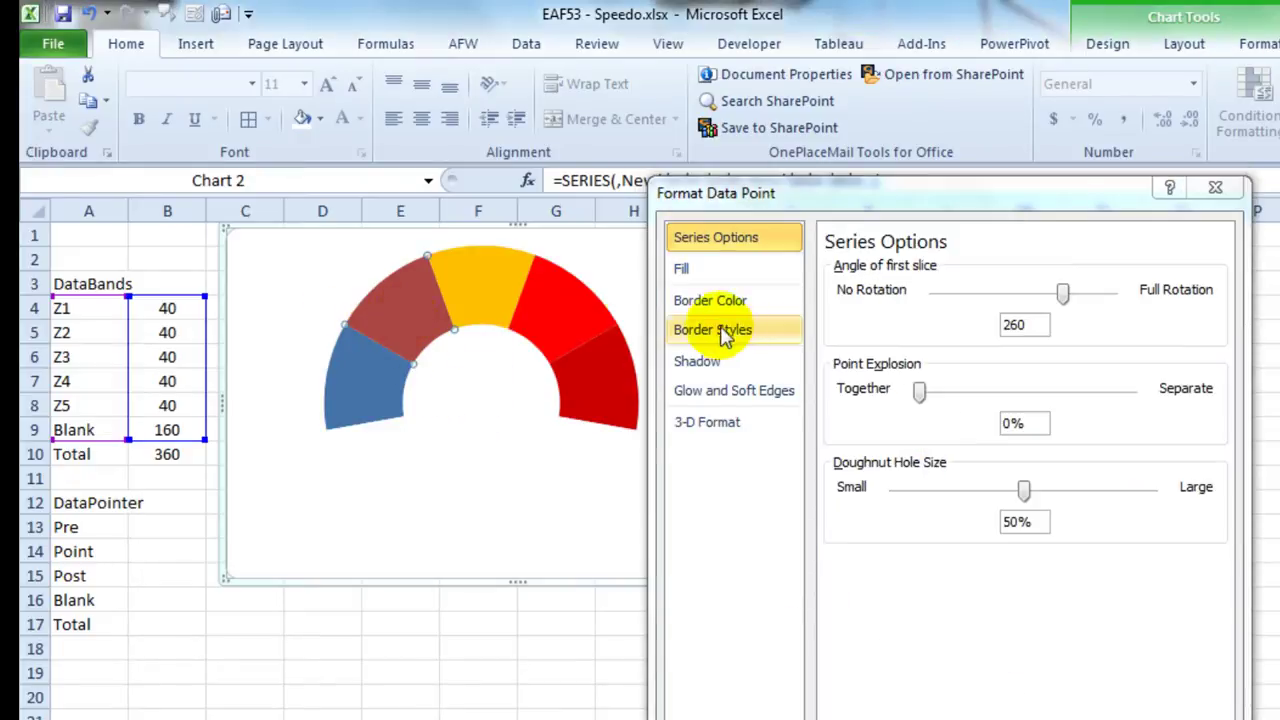
click(700, 268)
click(866, 293)
click(946, 463)
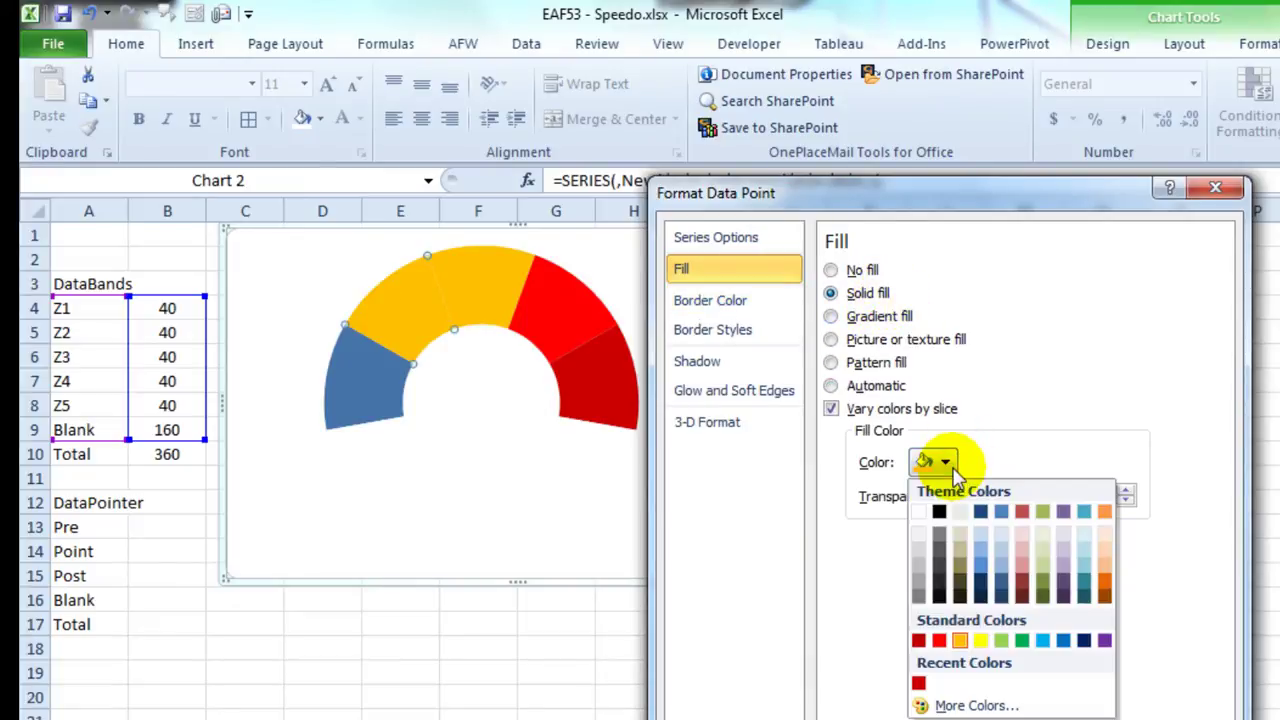
click(1001, 641)
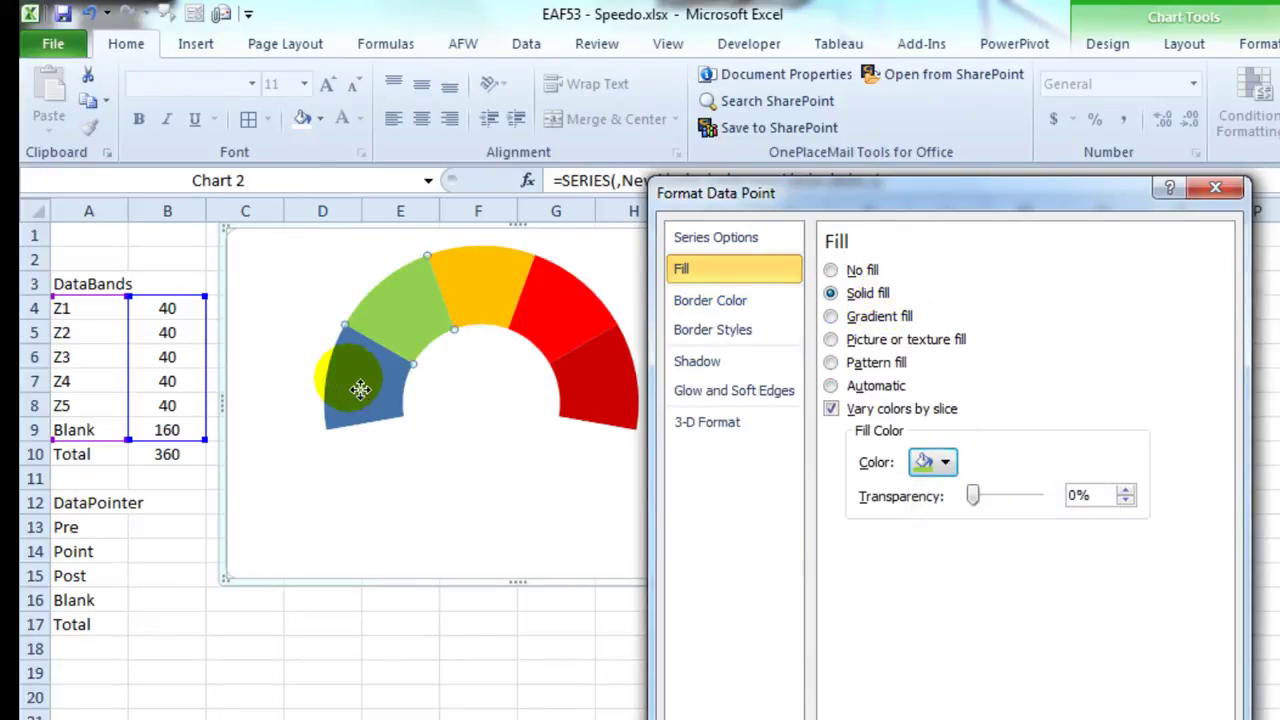
Set the Z1 band to a solid fill
click(358, 380)
click(681, 268)
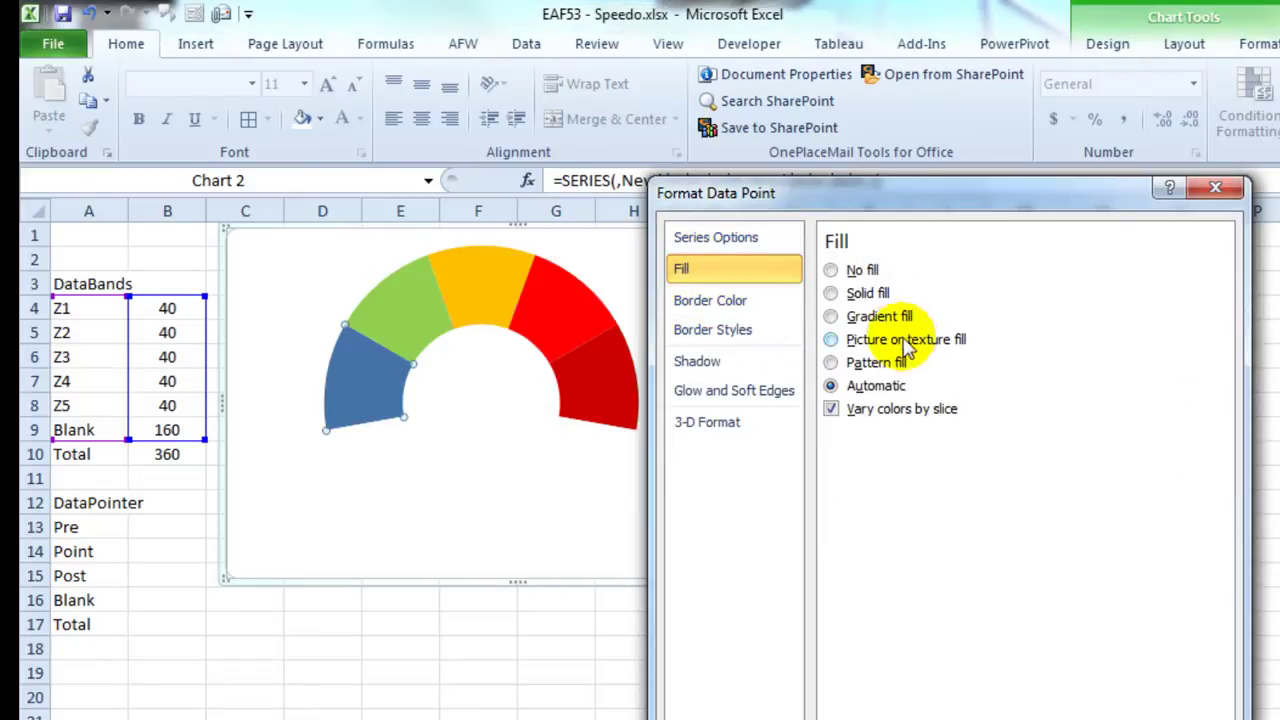
click(866, 293)
click(945, 462)
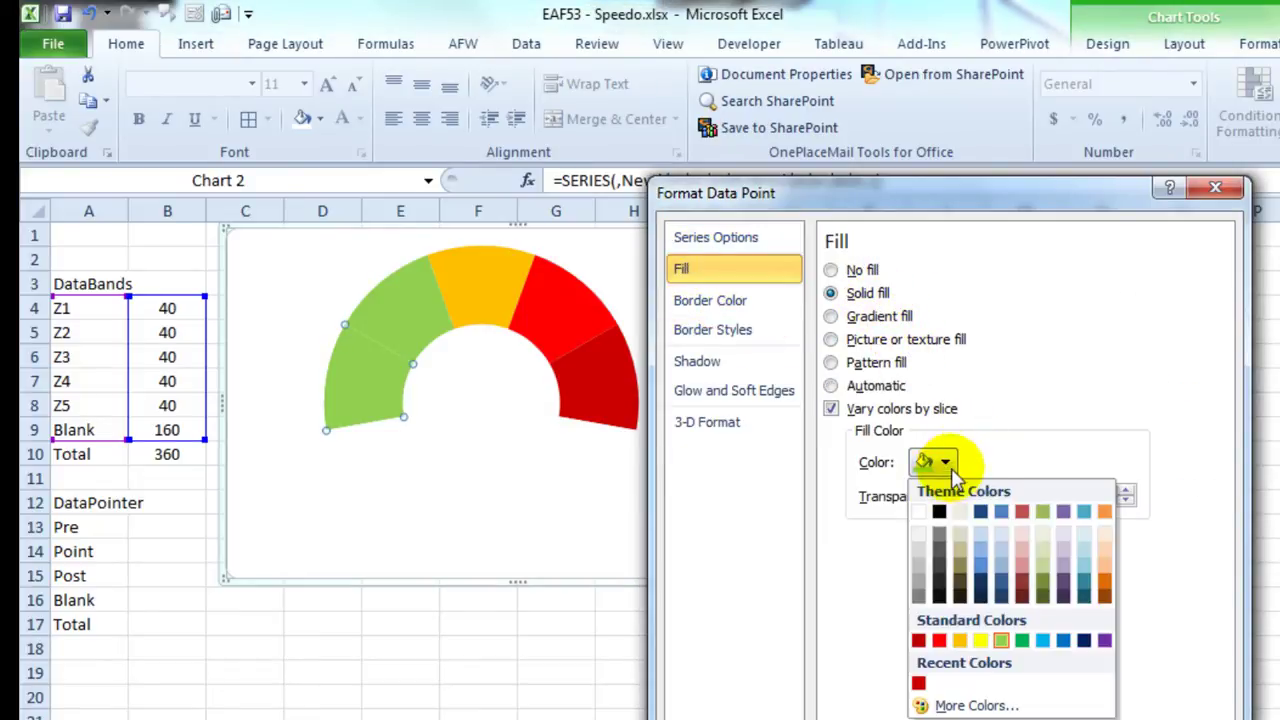
Colour the Z1 band darker green, close the formatting pane and deselect the chart
click(1017, 641)
click(1100, 705)
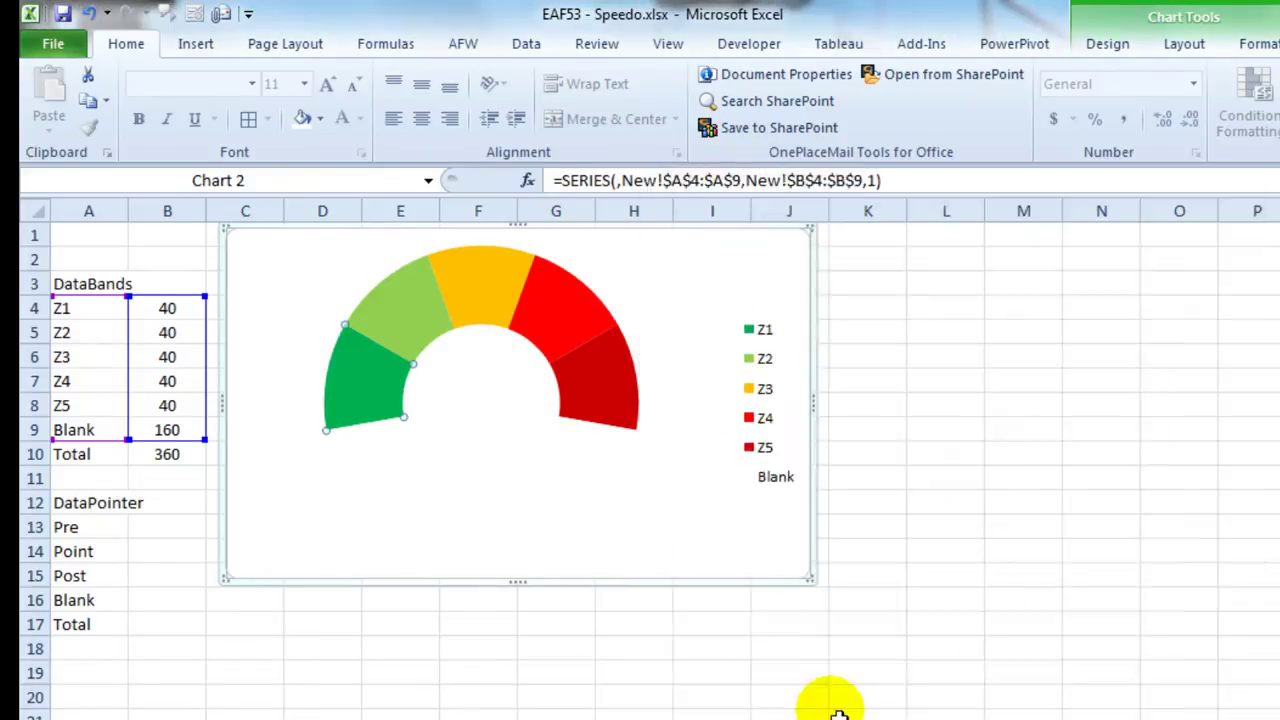
click(500, 710)
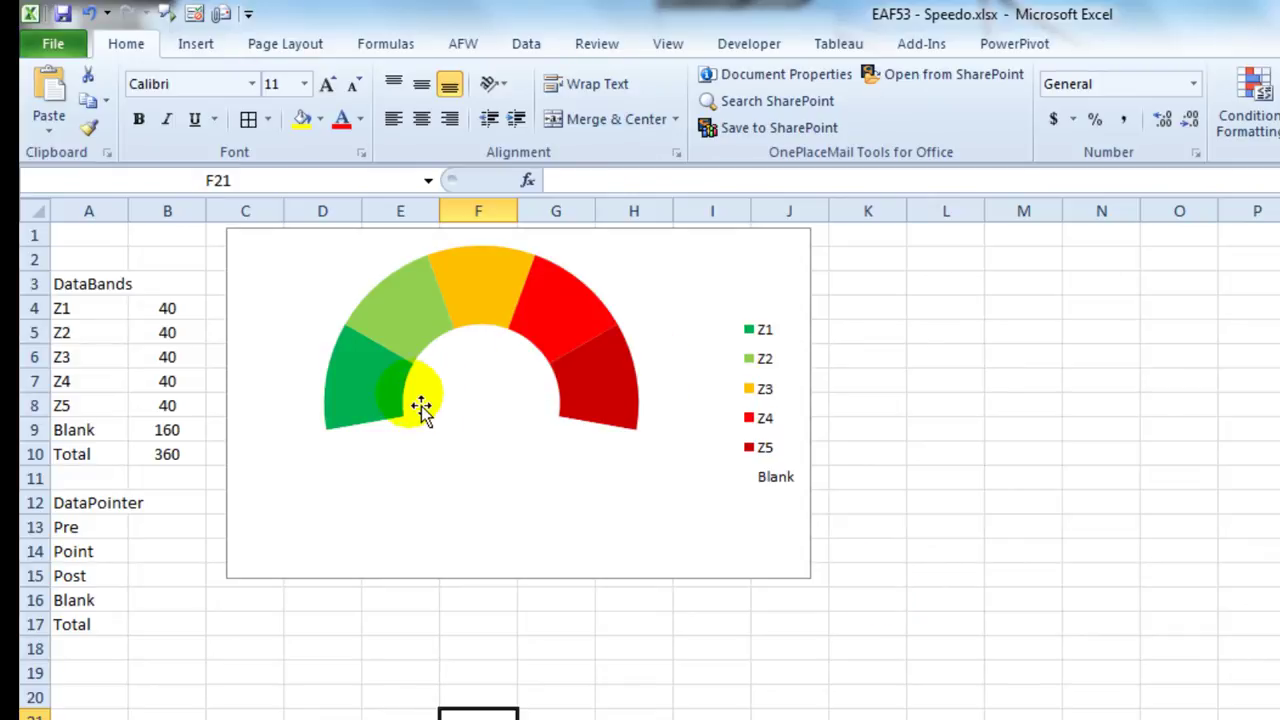
mouse_move(370, 415)
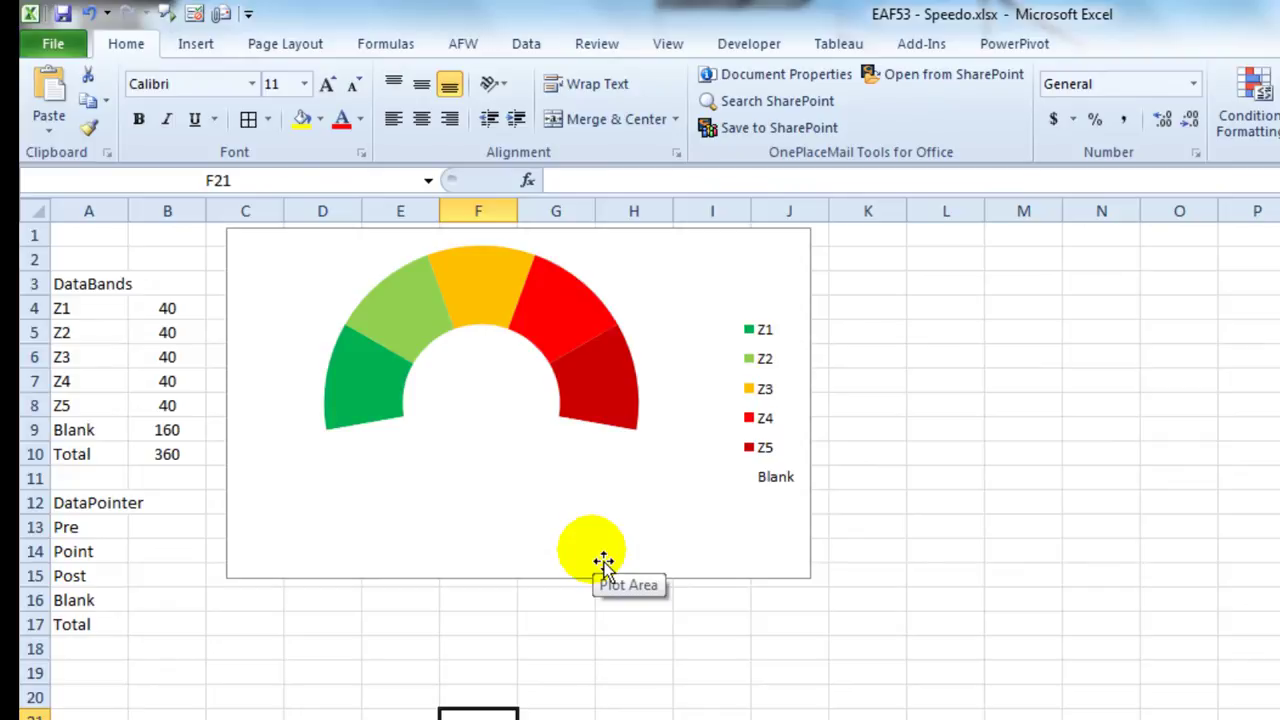
Enter the band labels Great, Good, OK, Warning and Danger in A4:A8
click(78, 308)
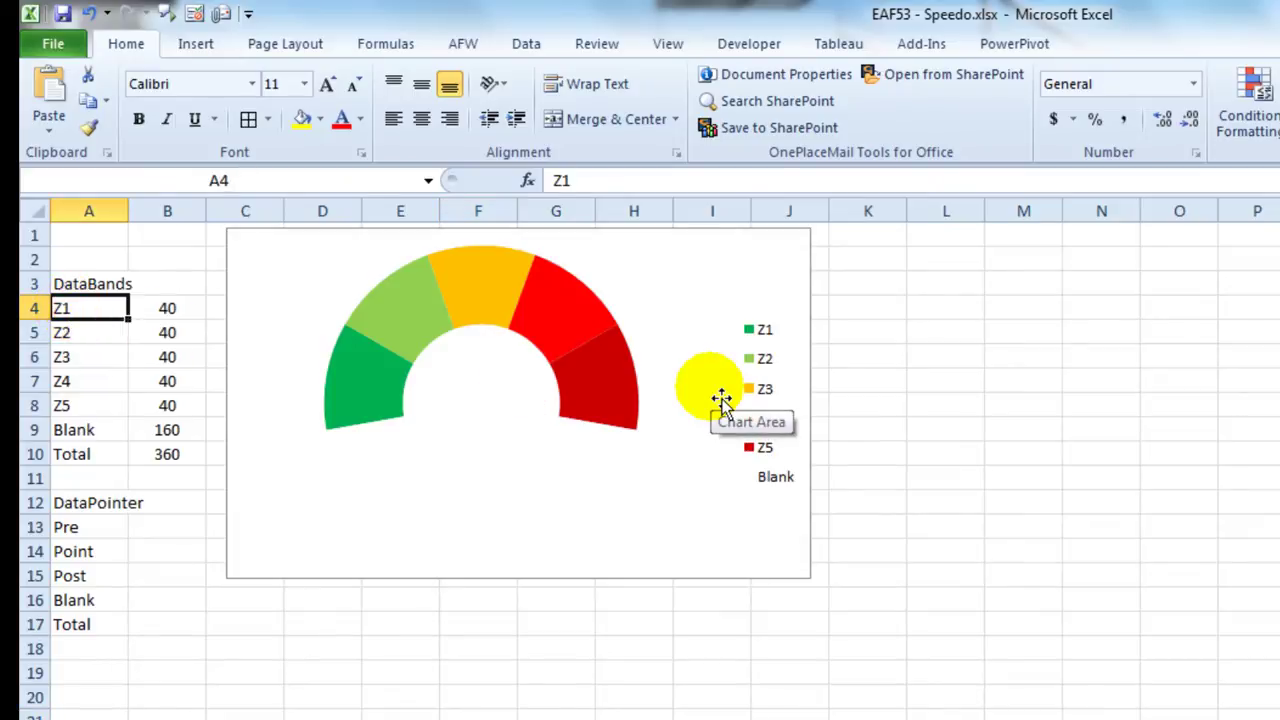
text(Great)
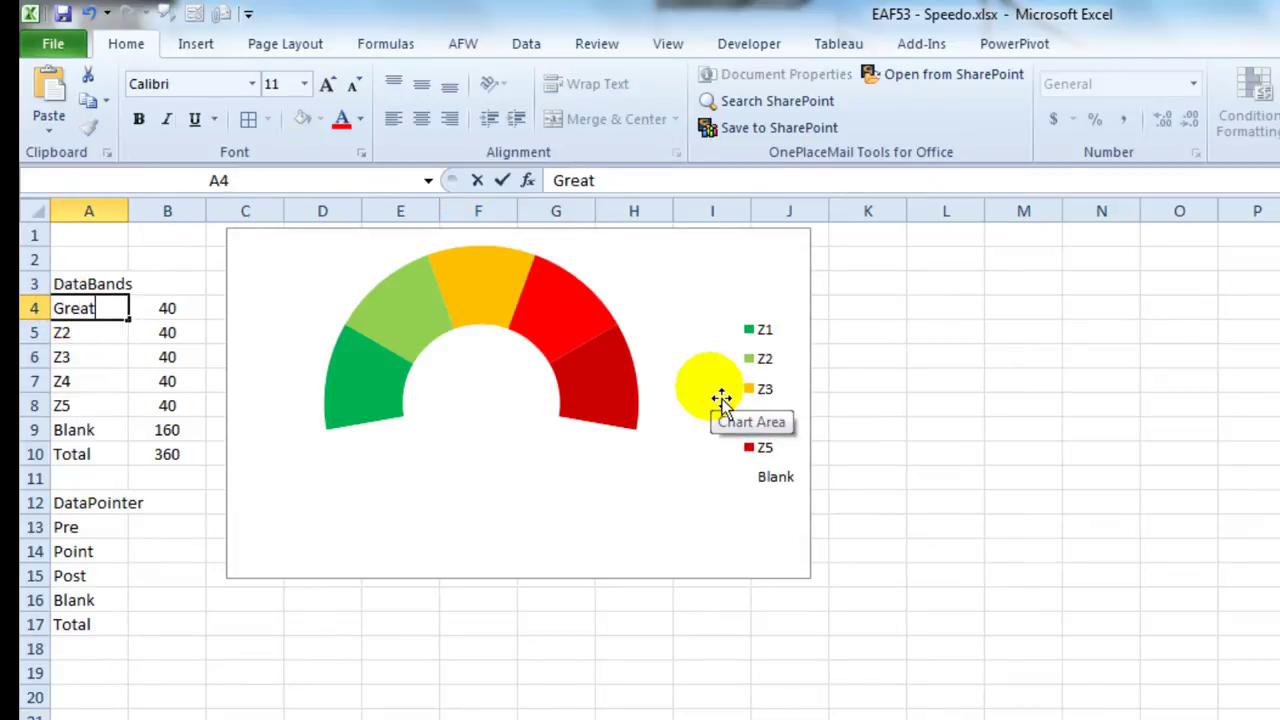
key(Return)
text(Good)
key(Return)
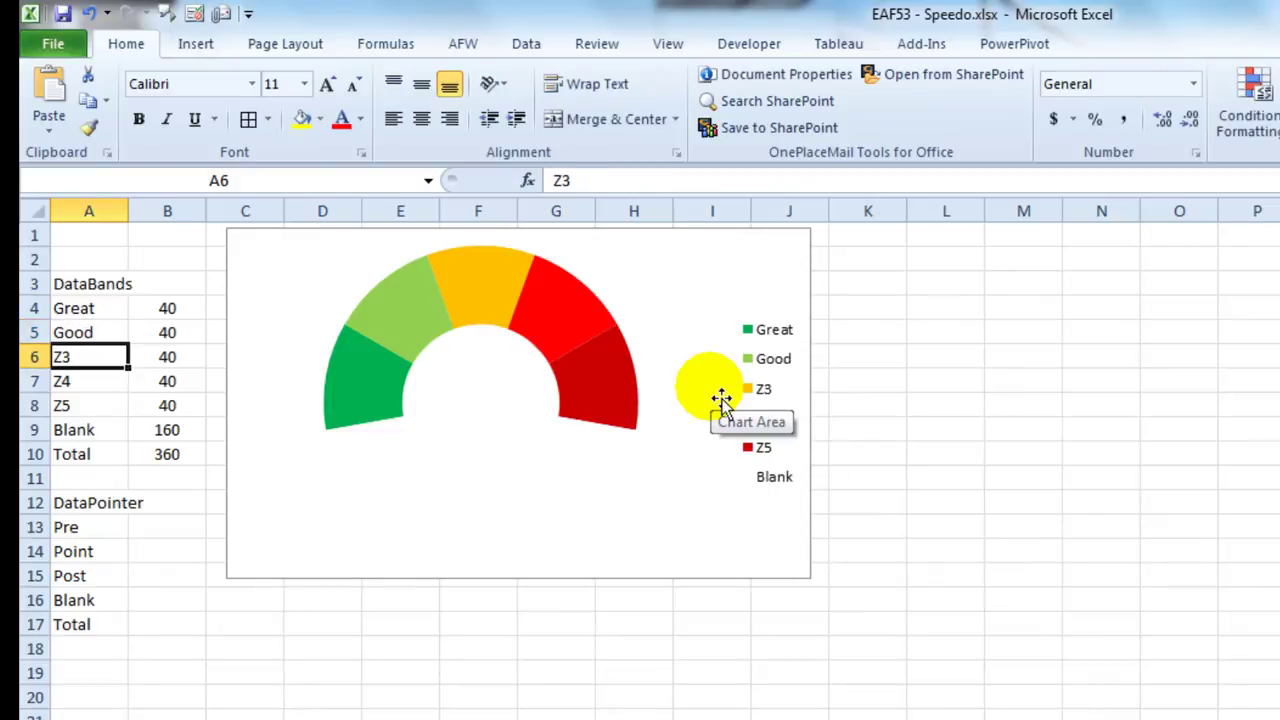
text(OK)
key(Return)
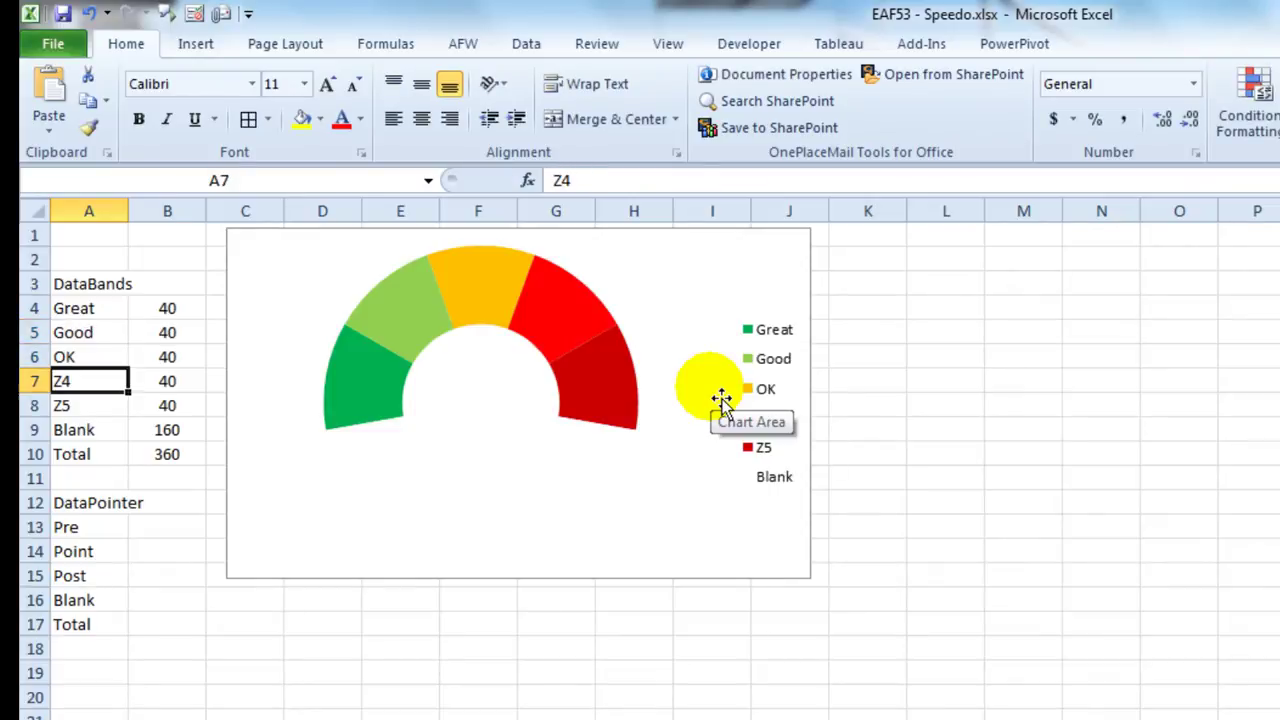
text(Warning)
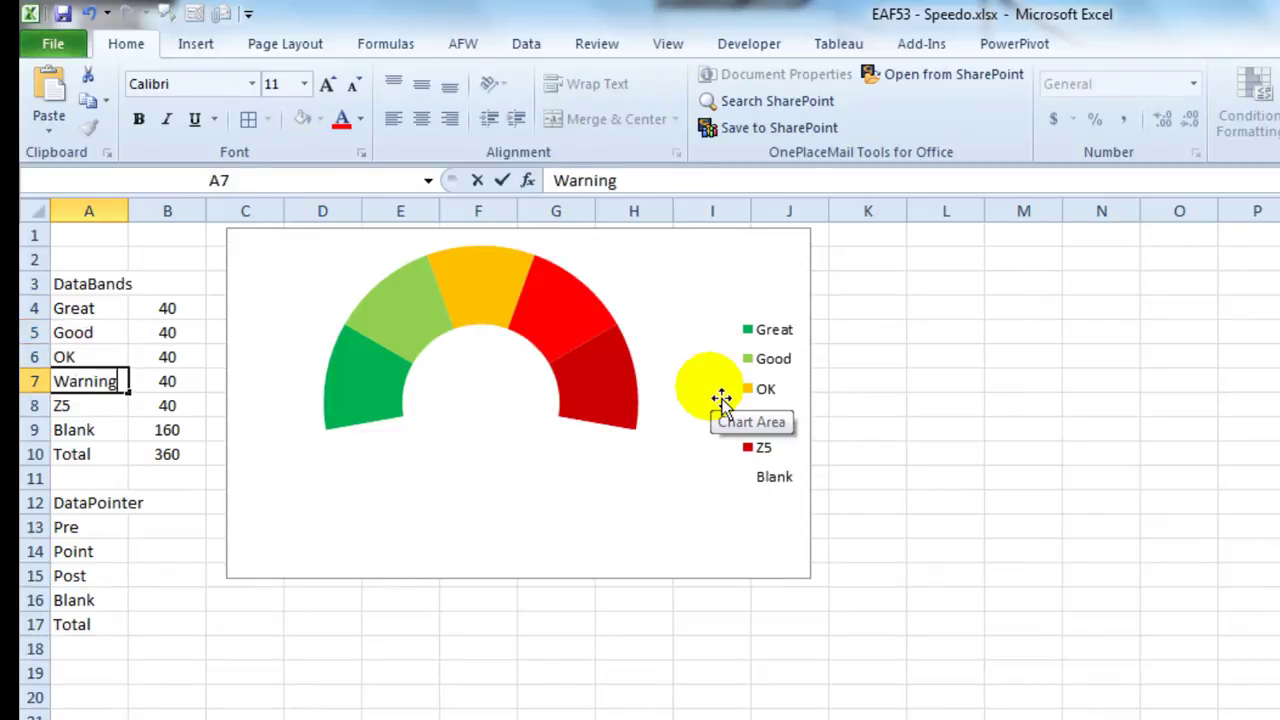
key(Return)
text(Danger)
key(Return)
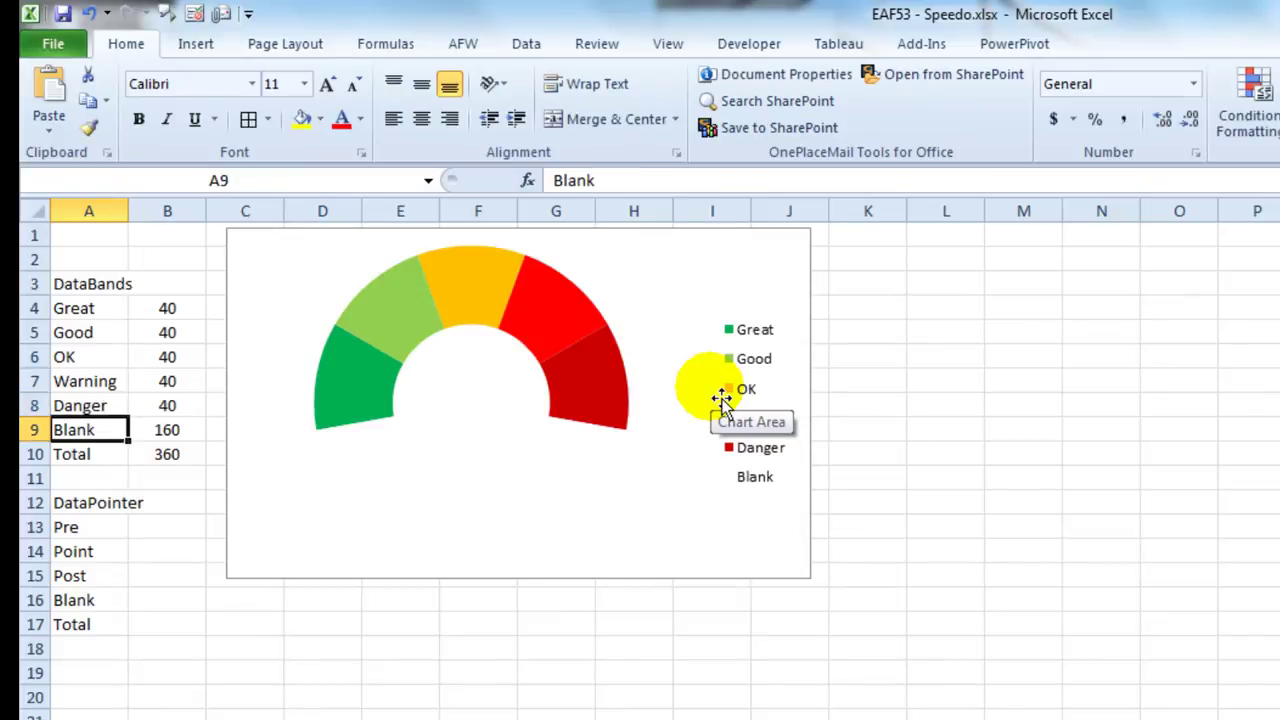
Delete the Blank entry from the gauge chart's legend
click(780, 490)
click(757, 476)
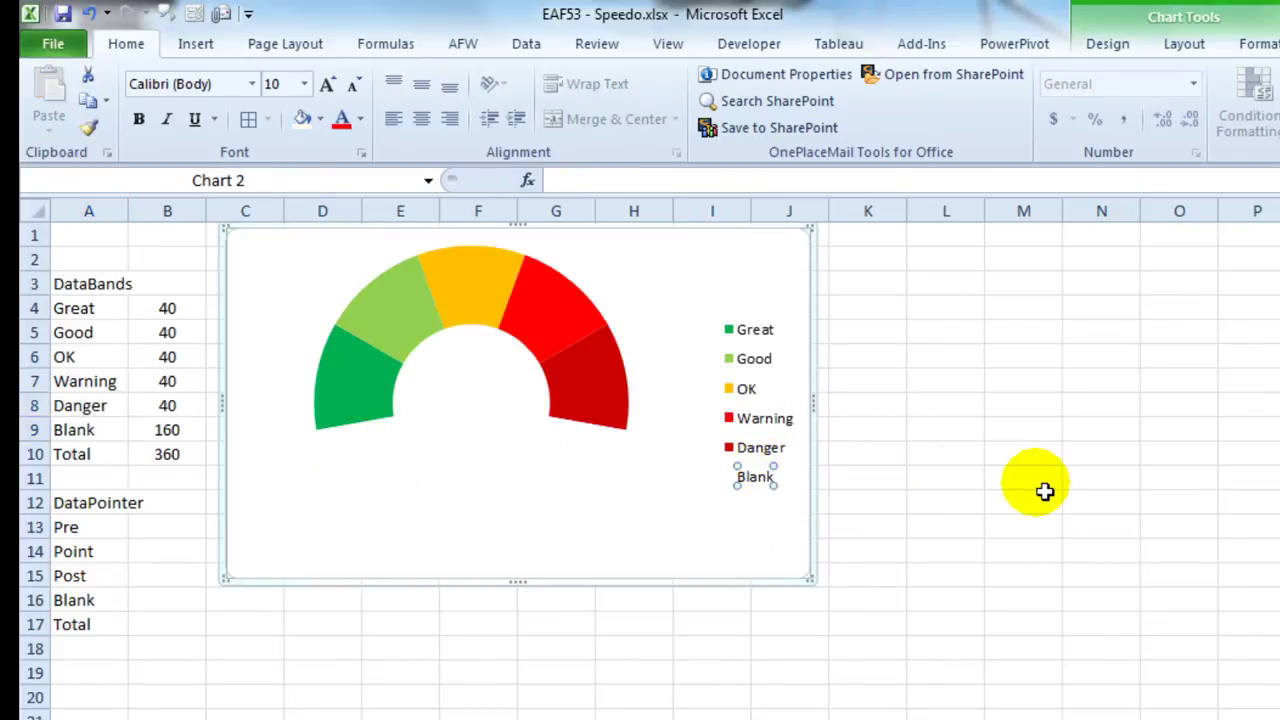
key(Delete)
click(975, 454)
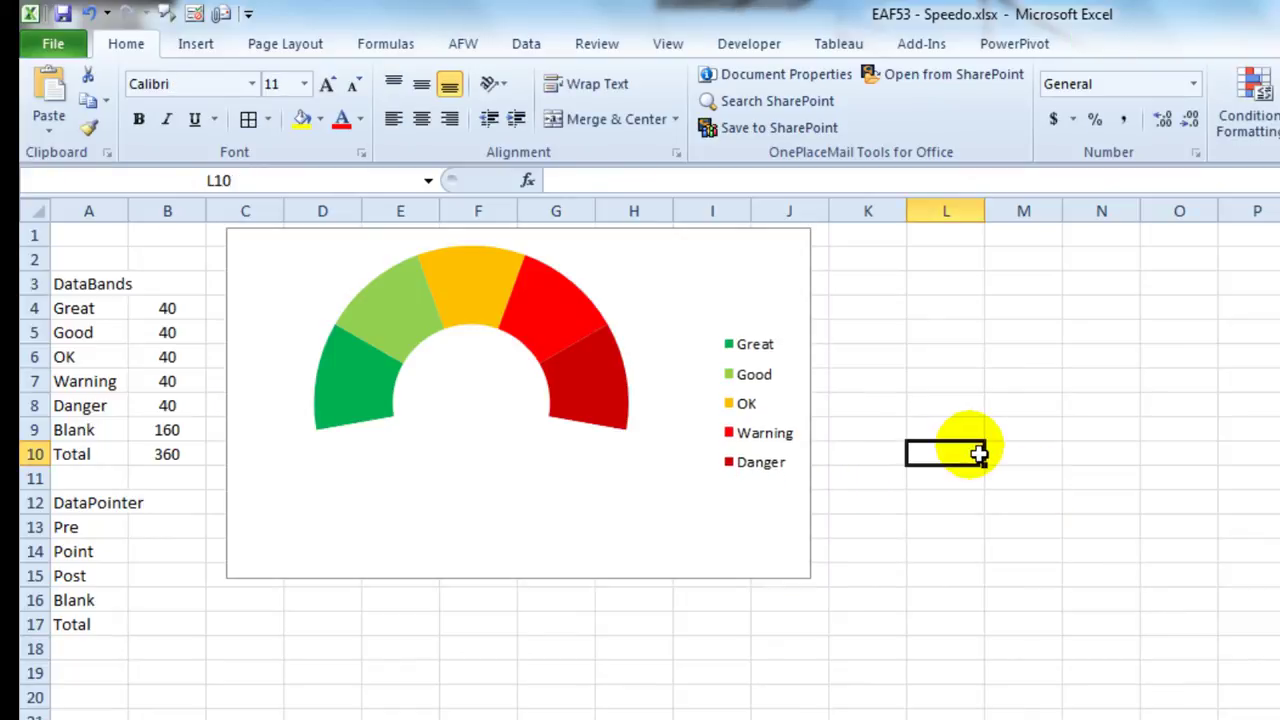
Move the legend higher in the chart and widen it to the left
click(752, 340)
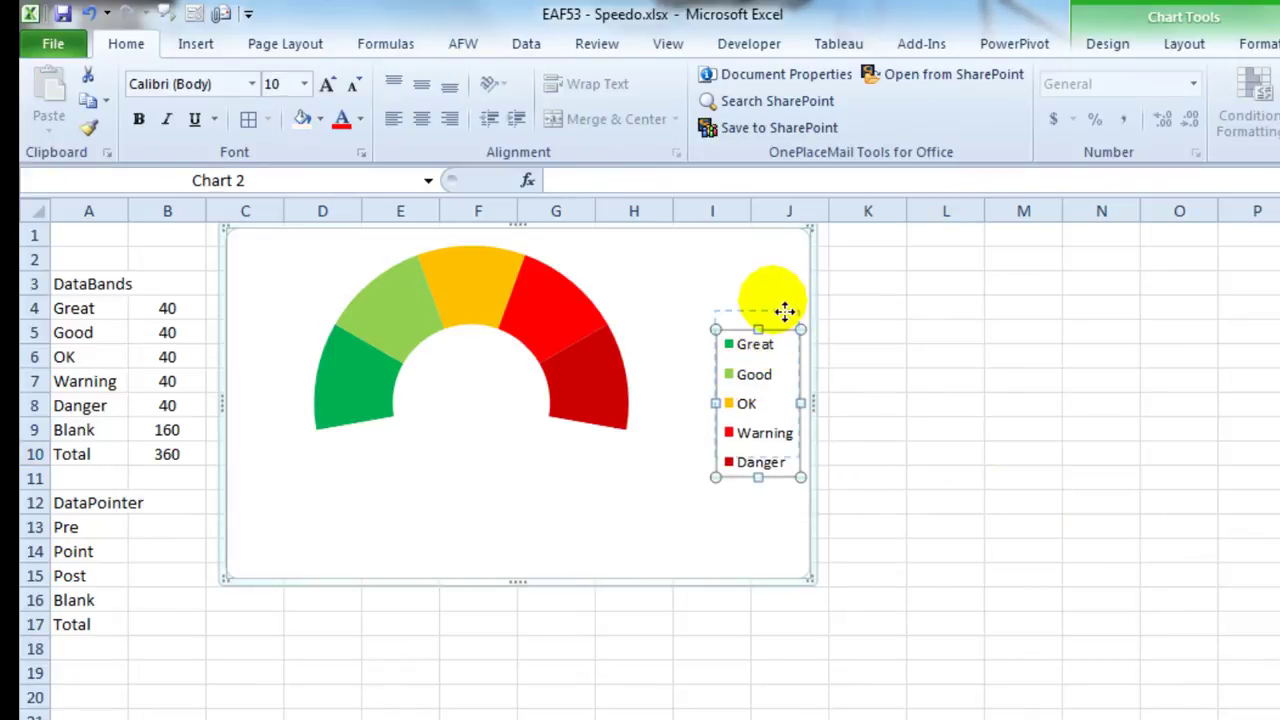
drag(785, 312, 782, 231)
drag(712, 322, 680, 348)
click(920, 414)
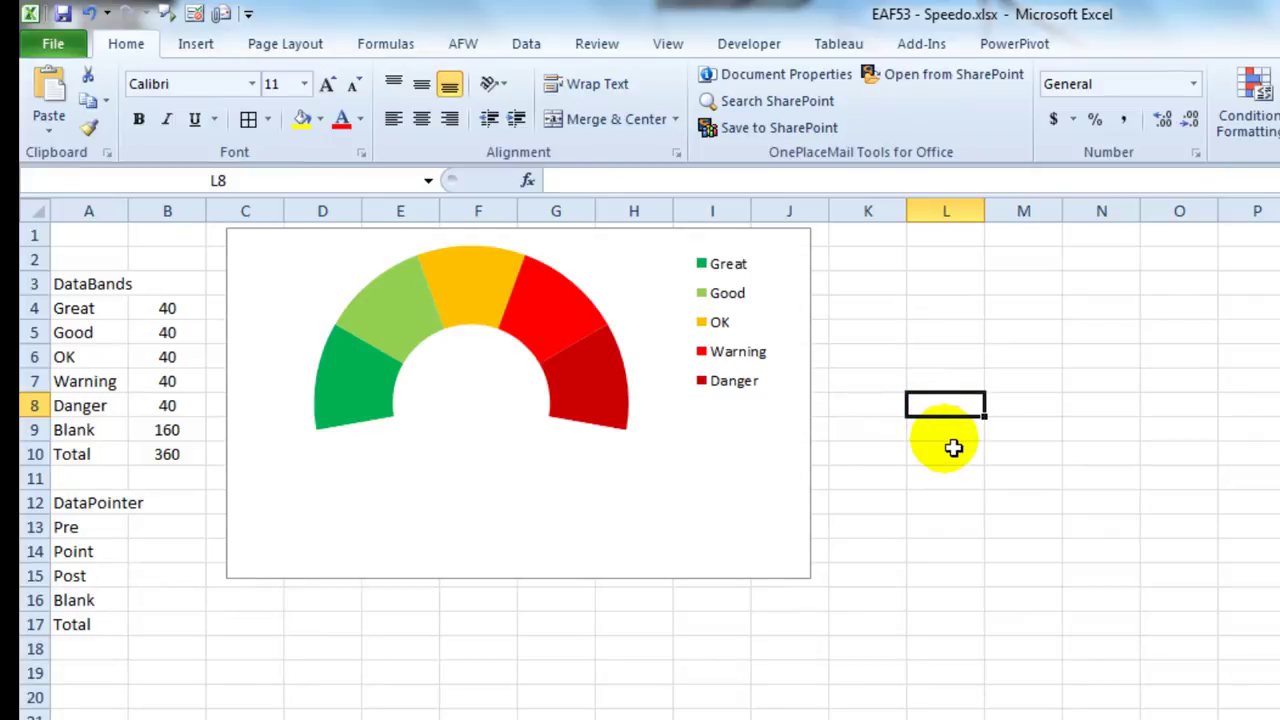
Enter 5 for Point in B14 and =SUM(B13:B16) as the DataPointer Total in B17
click(178, 552)
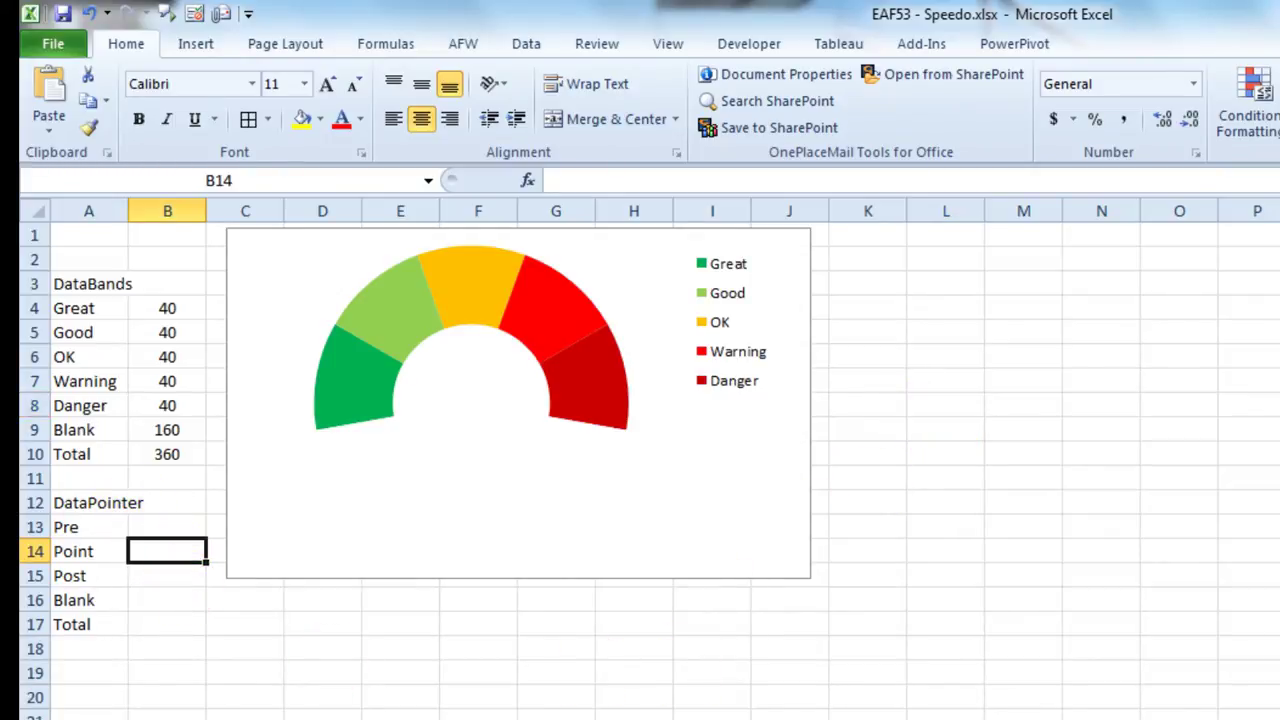
text(5)
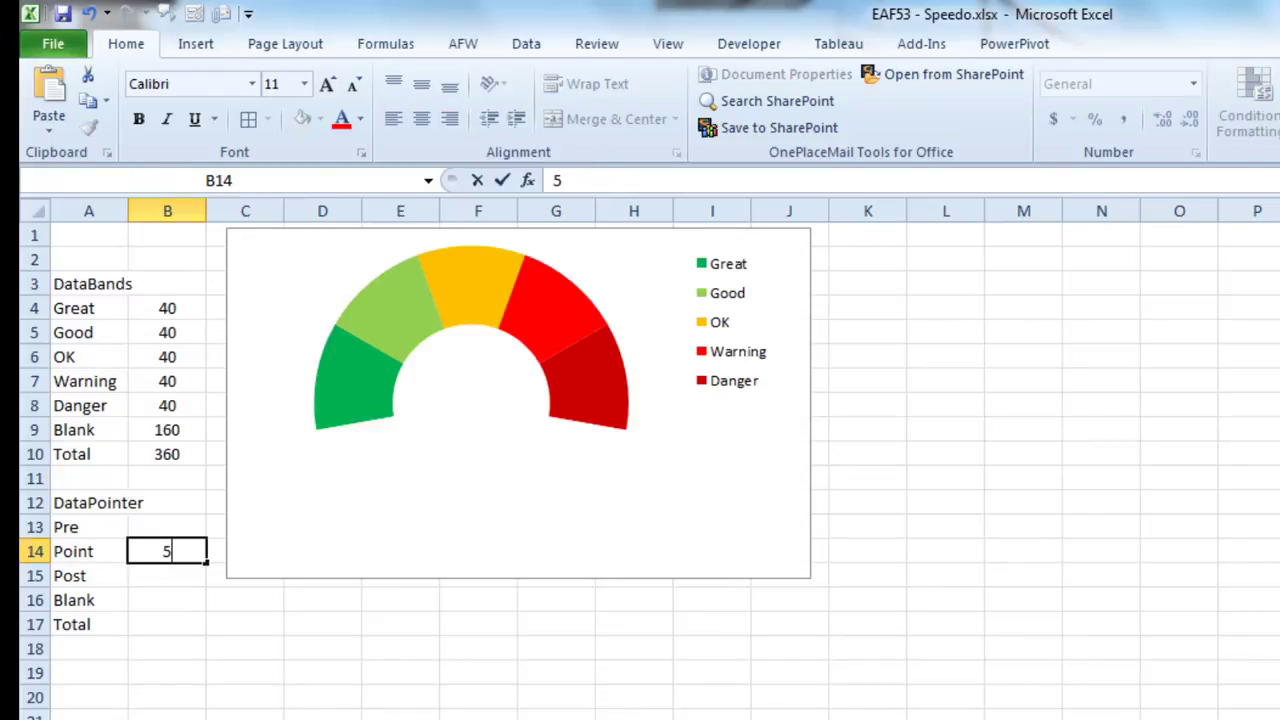
key(Return)
key(Return)
key(Return)
text(=sum()
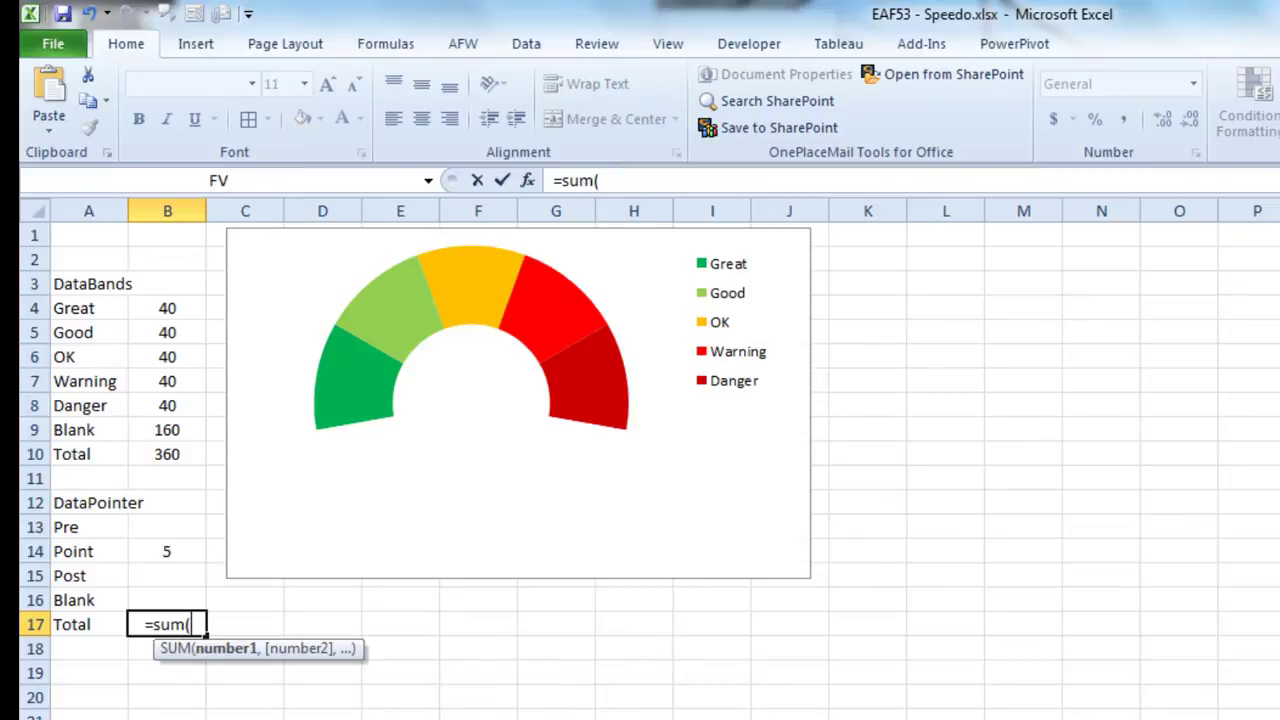
drag(164, 528, 164, 600)
key(Return)
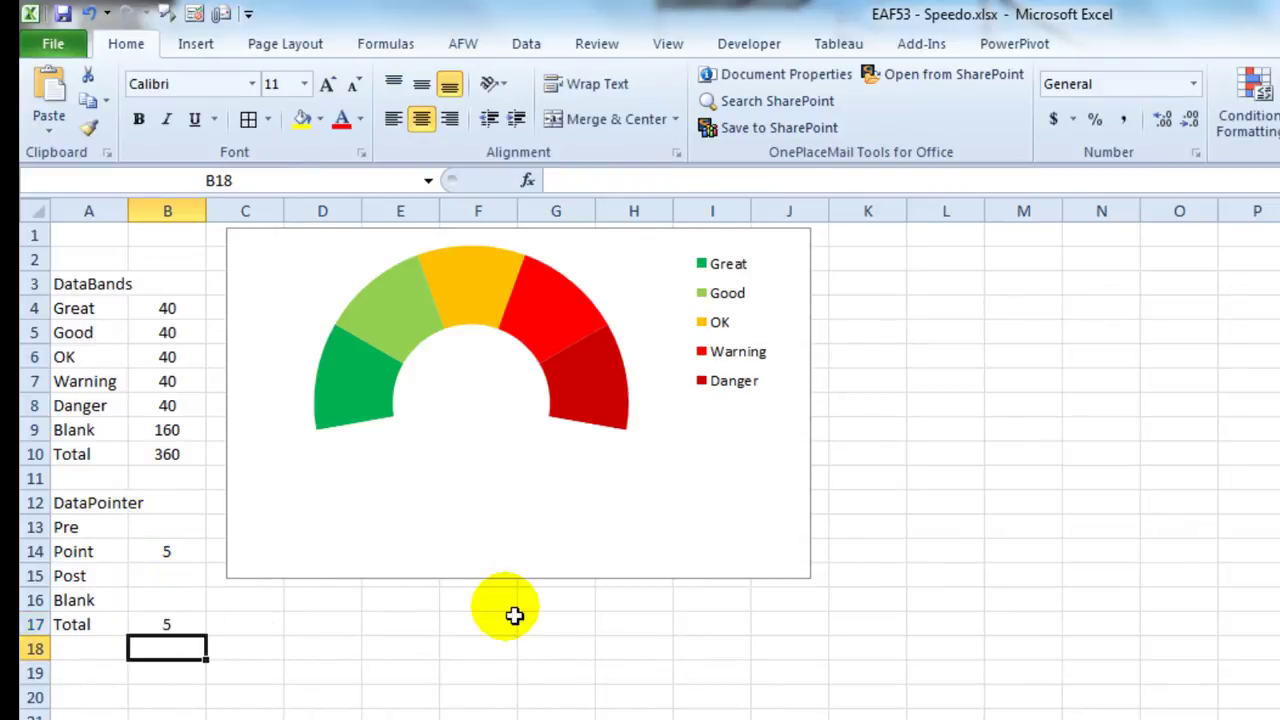
click(165, 625)
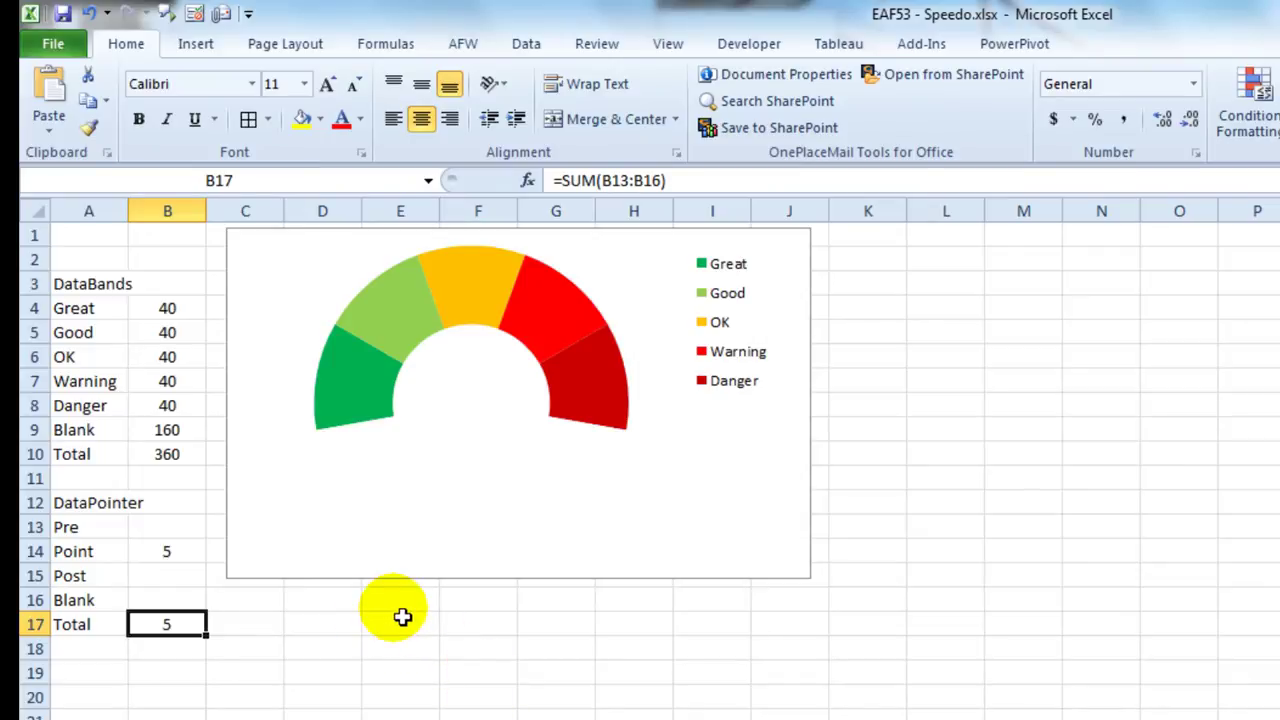
Enter the label Stress in F17 and the score 3.7 in F18
click(471, 632)
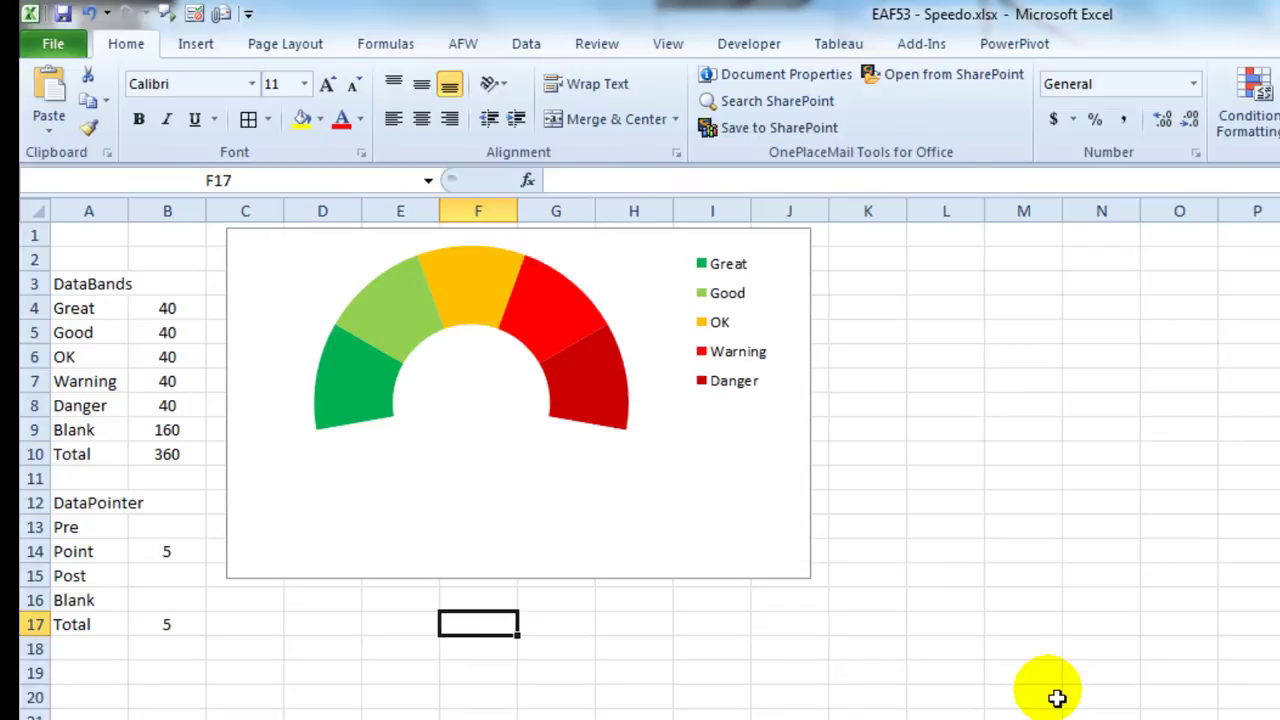
text(Stress)
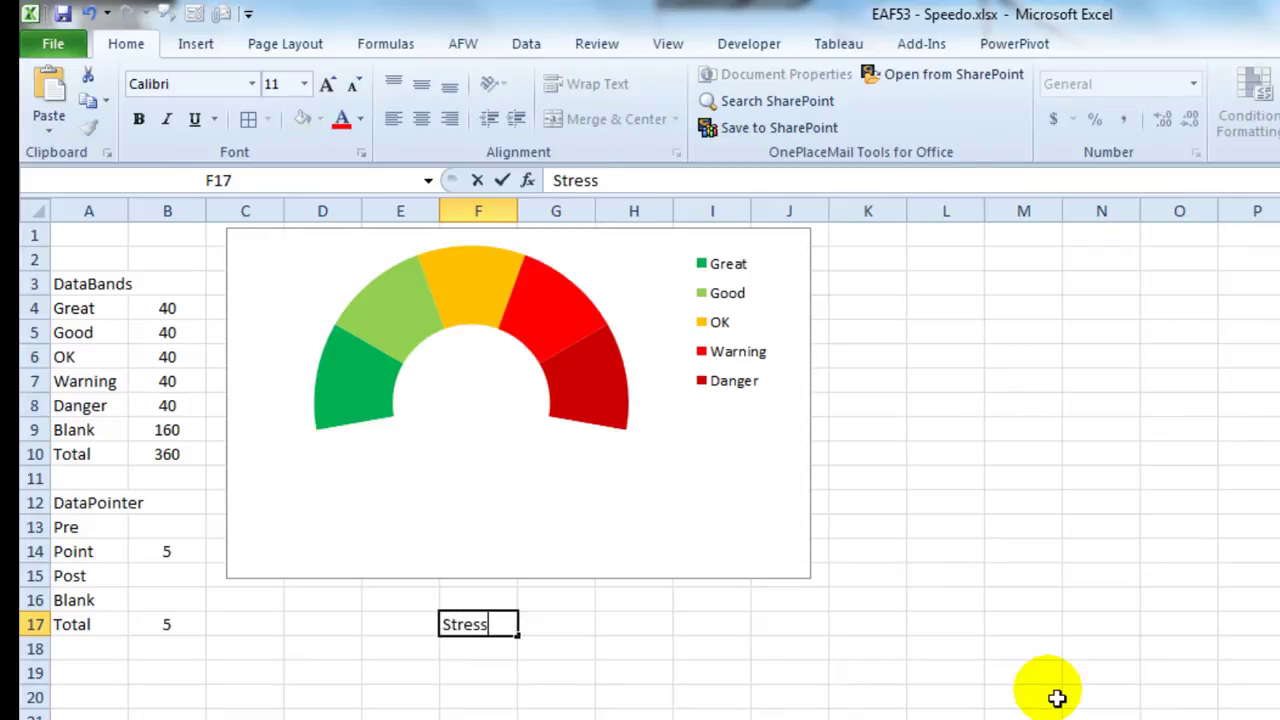
key(Return)
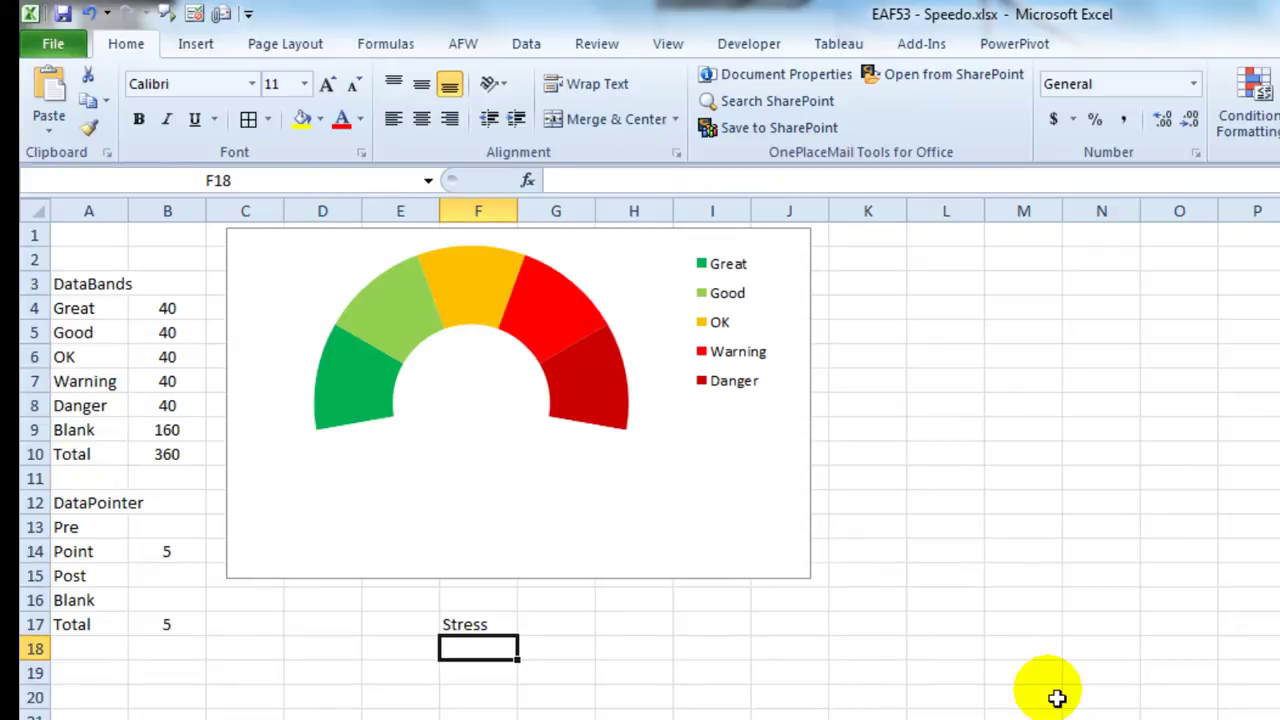
text(3.7)
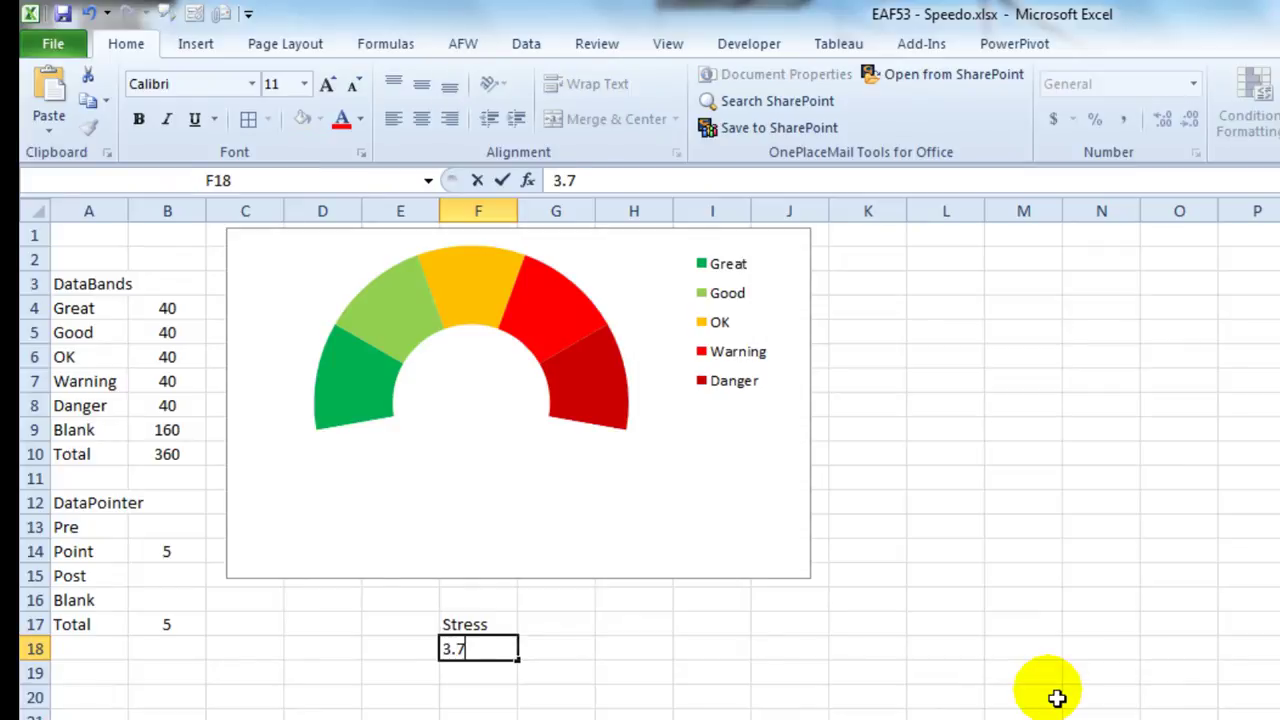
key(Return)
Centre-align the 3.7 score and the Stress label
click(500, 648)
click(420, 118)
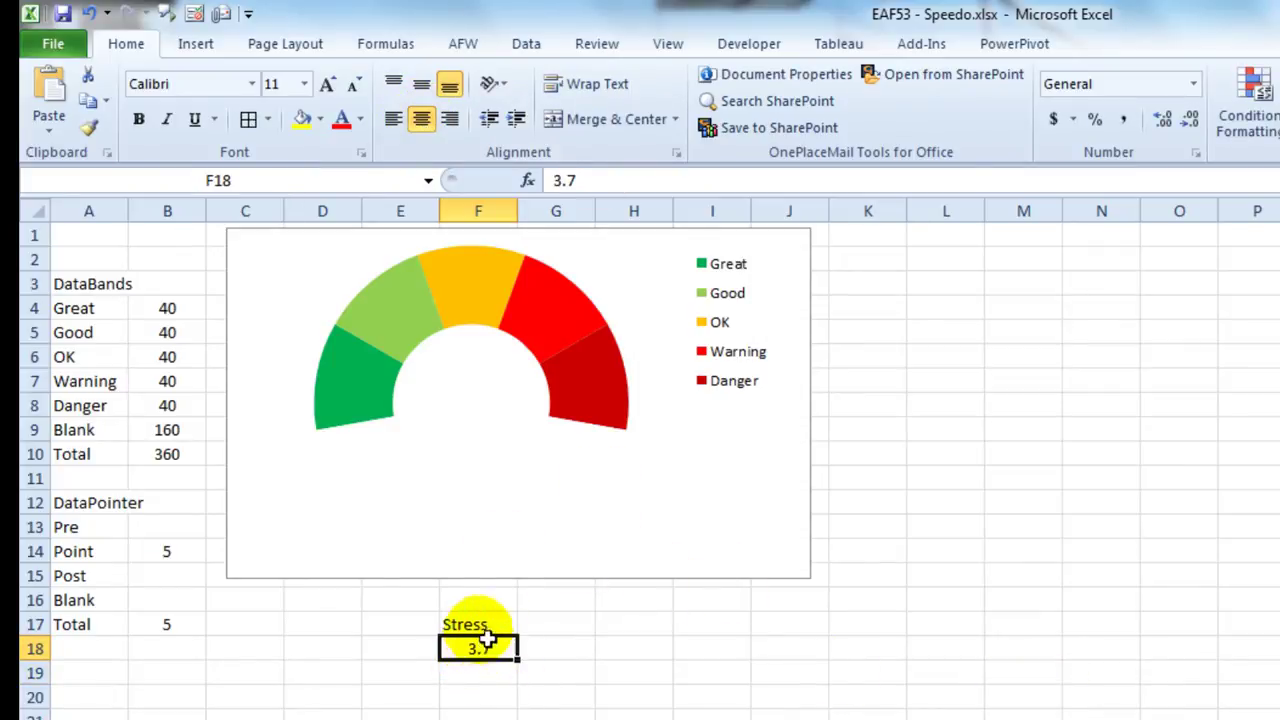
click(484, 627)
click(421, 118)
click(338, 708)
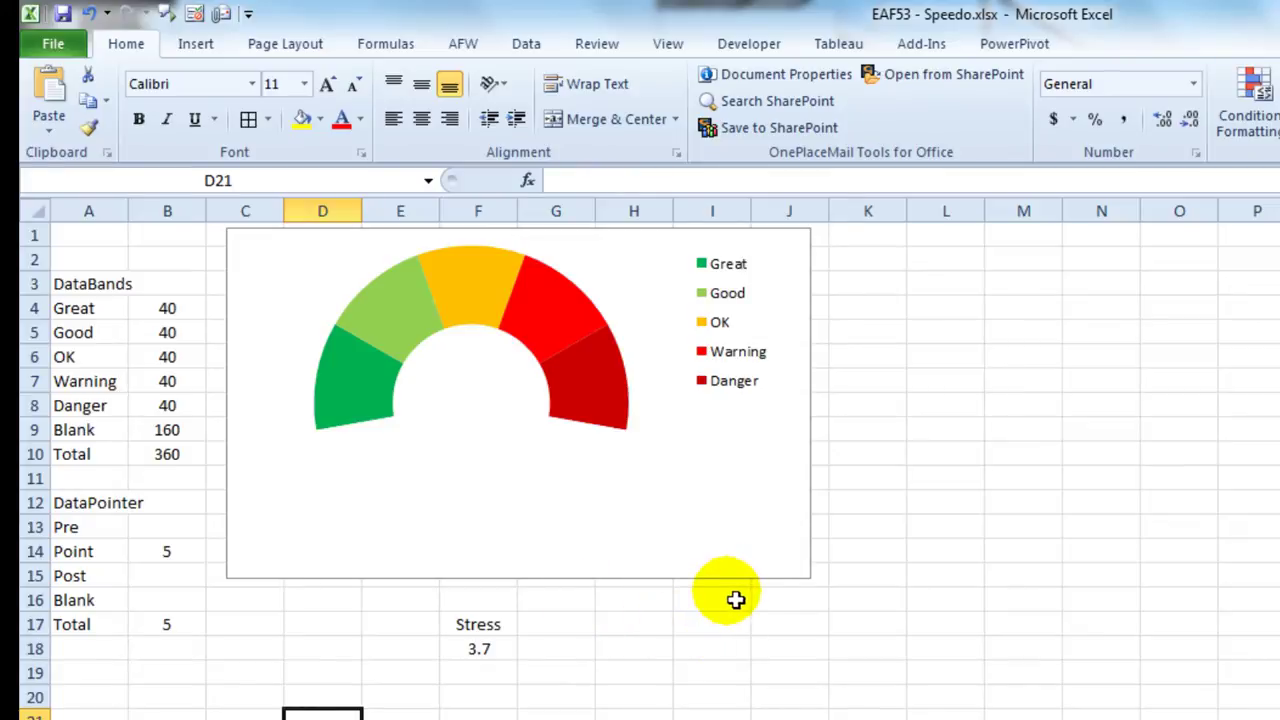
Enter =(F18/5) in F20 and centre-align the 0.74 result
click(487, 703)
key(Down)
key(Up)
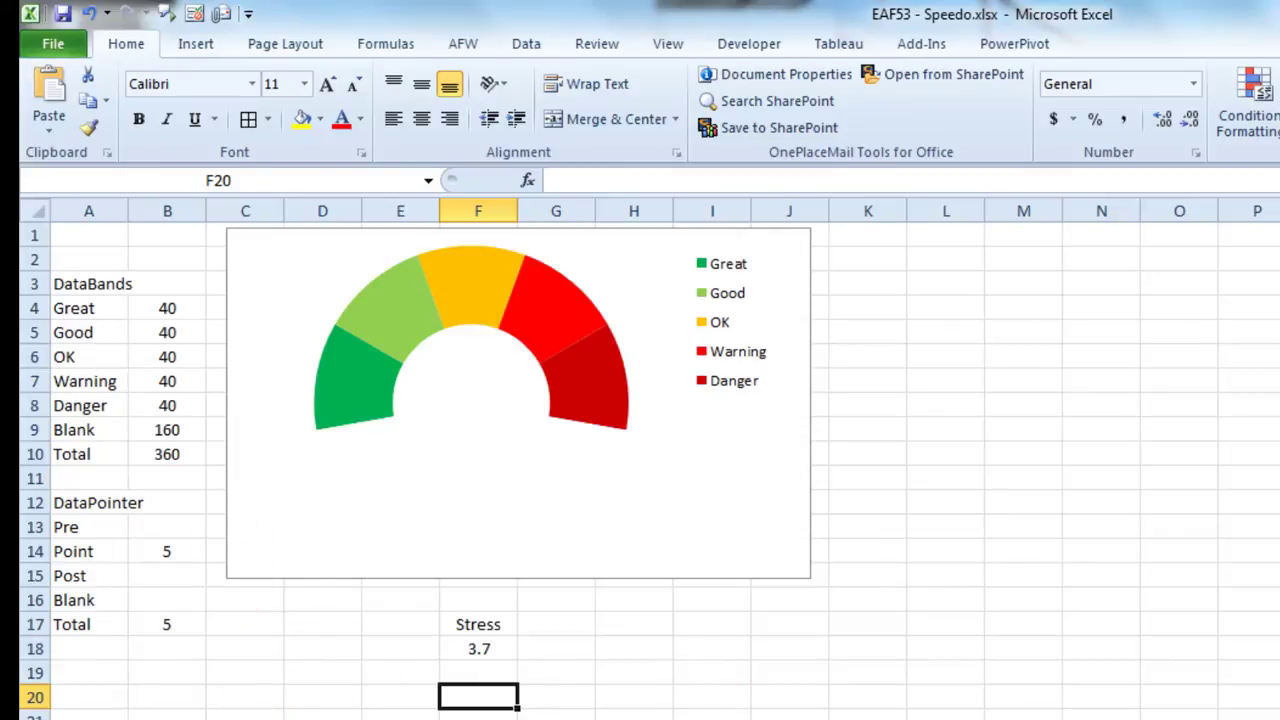
text(=)
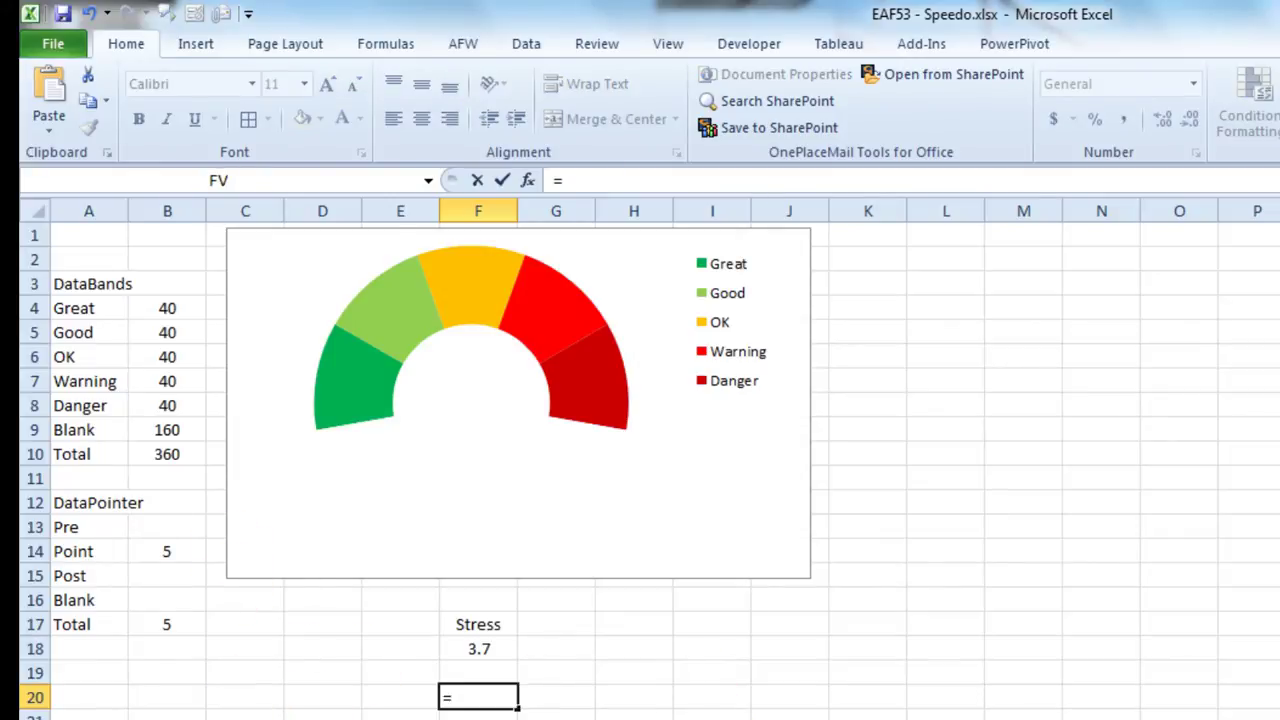
click(506, 651)
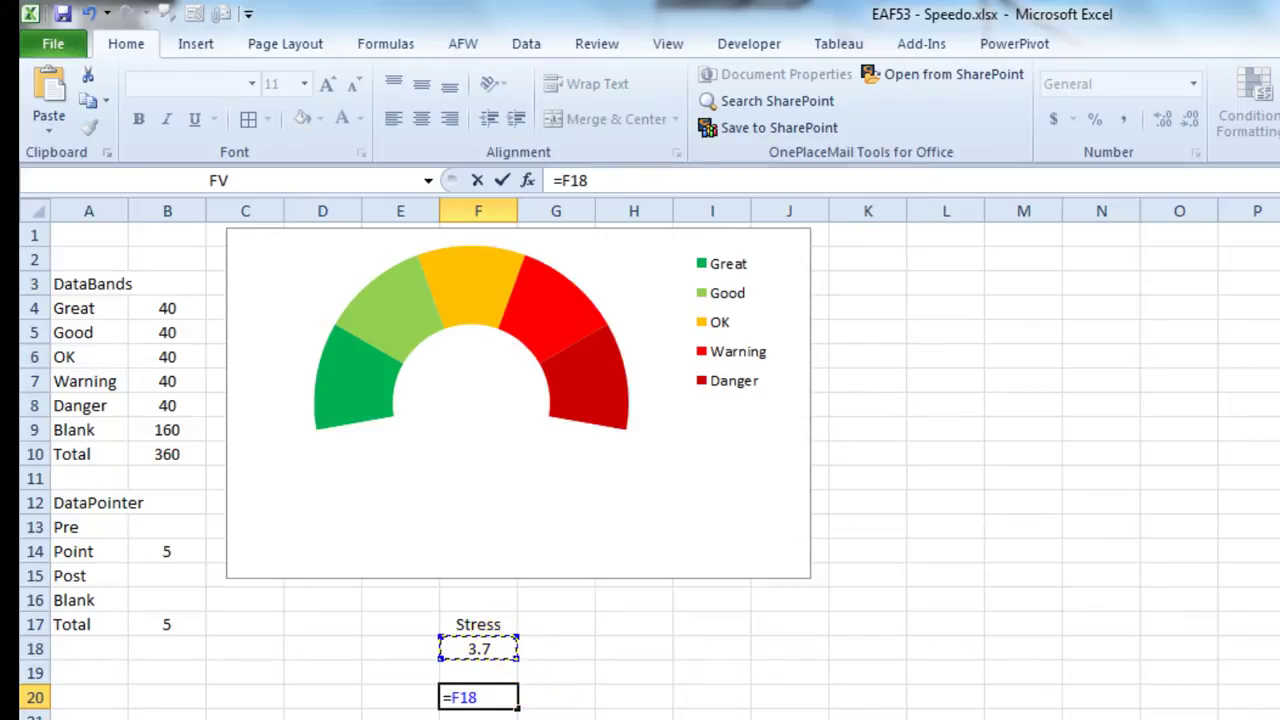
text(/5)
click(634, 184)
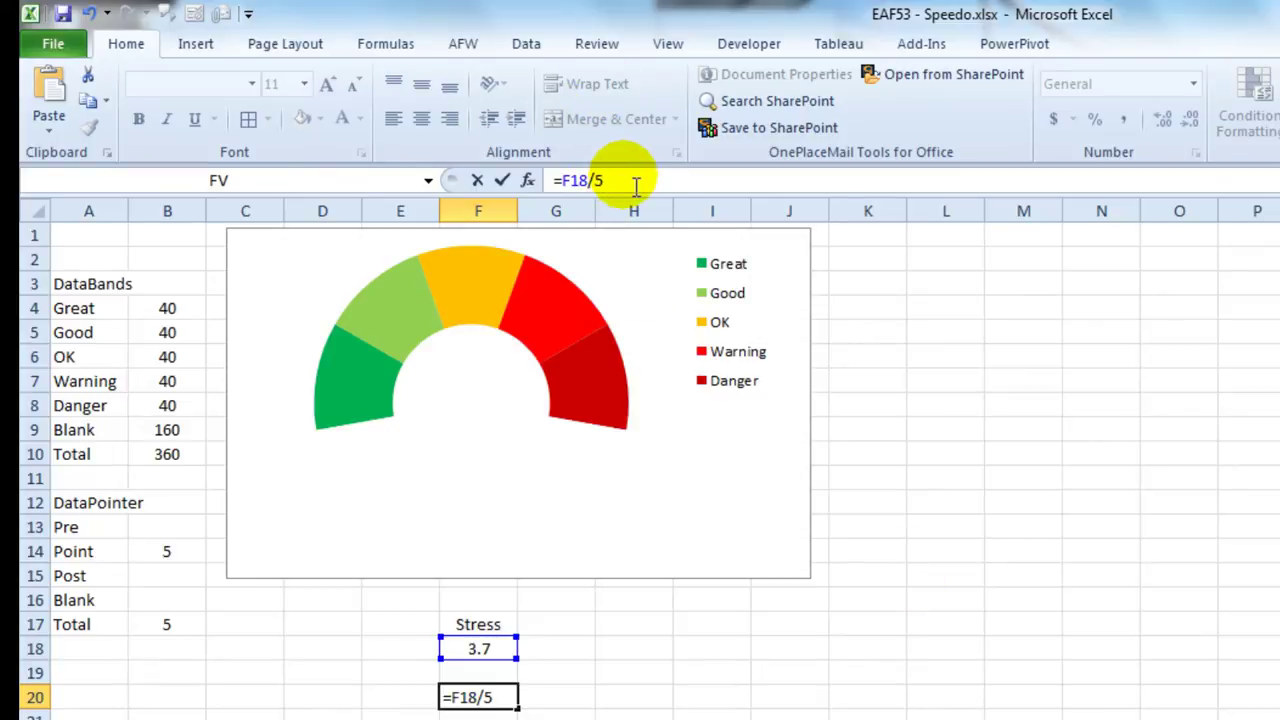
click(561, 182)
text(()
key(Return)
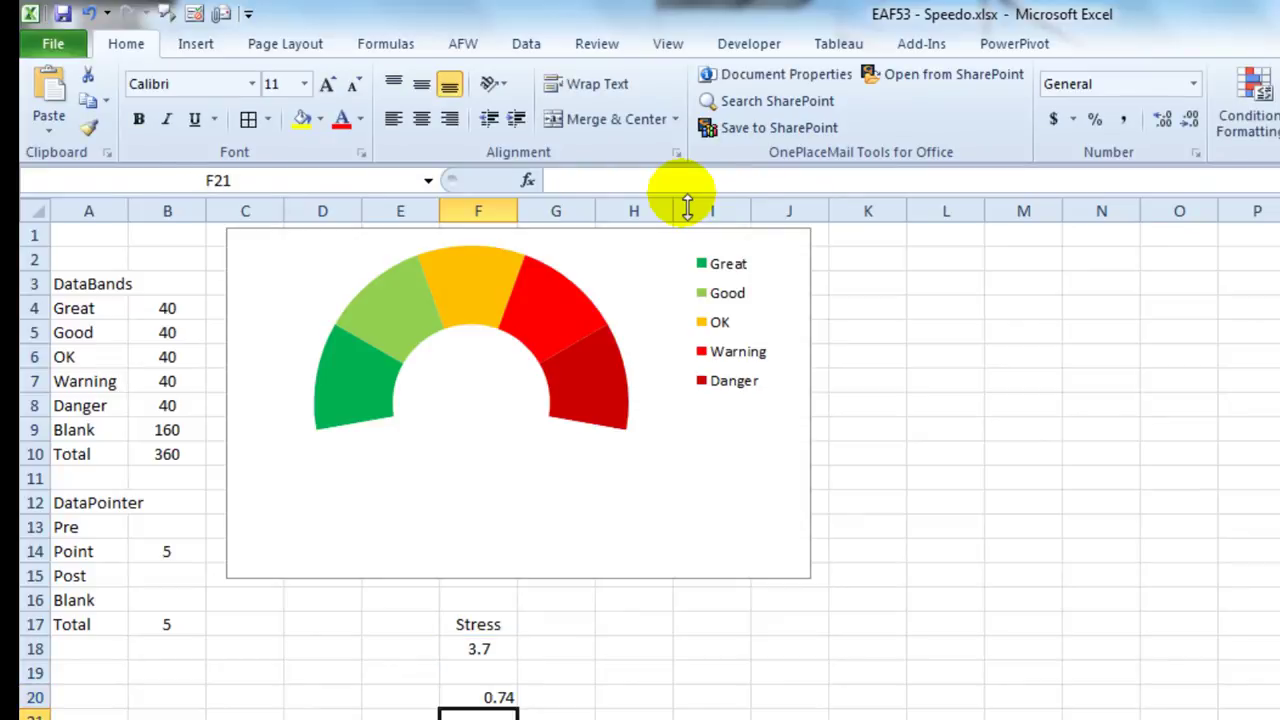
key(Up)
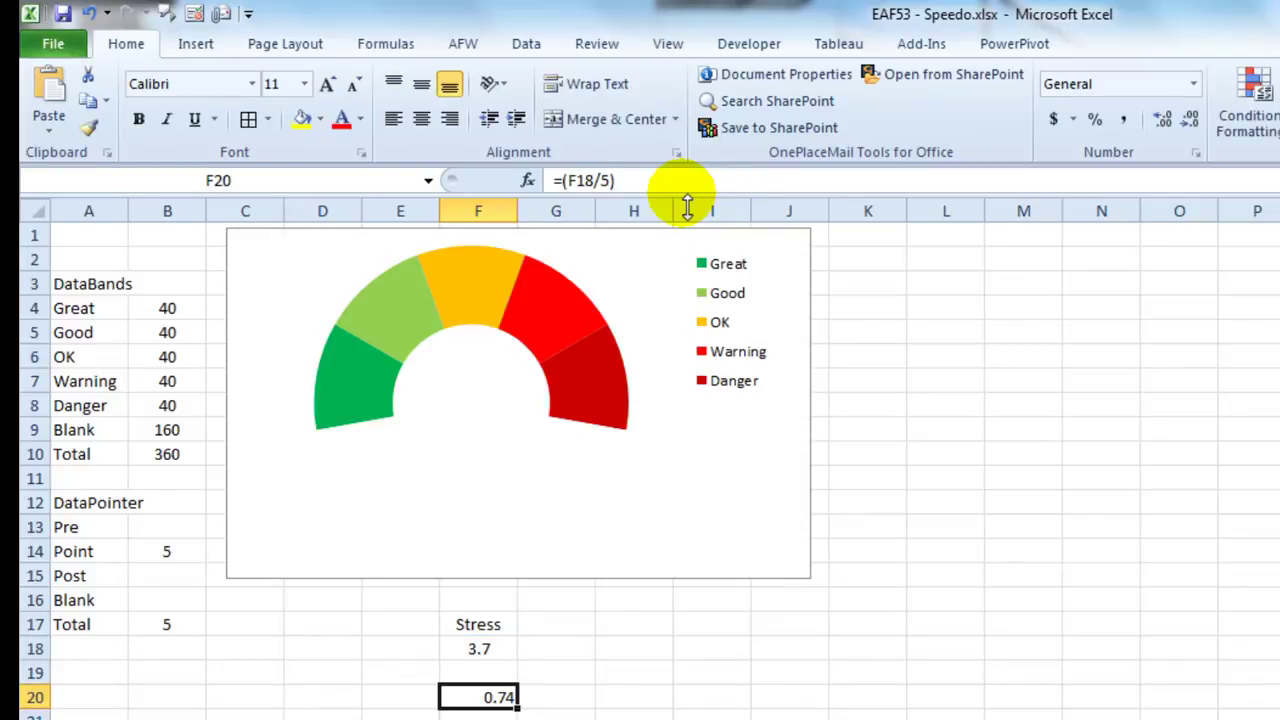
click(421, 118)
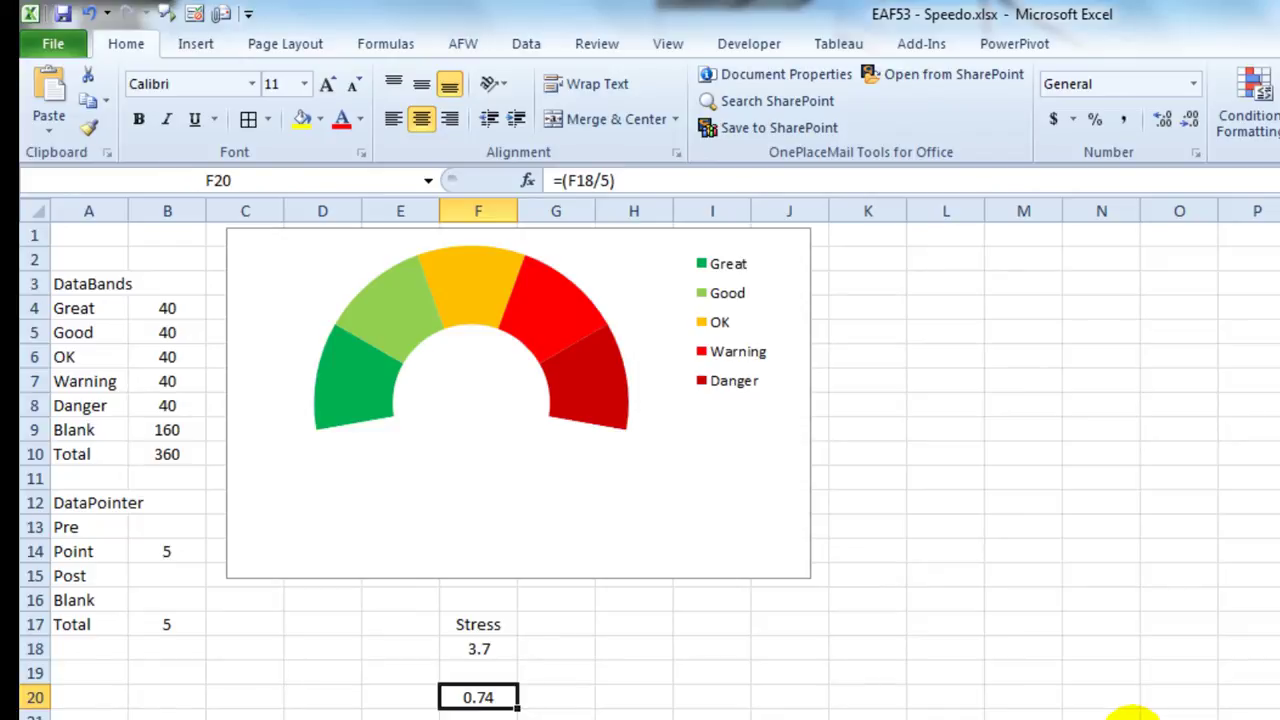
Extend the F20 formula to =(F18/5)*SUM(B4:B8), giving the 148 gauge angle
click(651, 185)
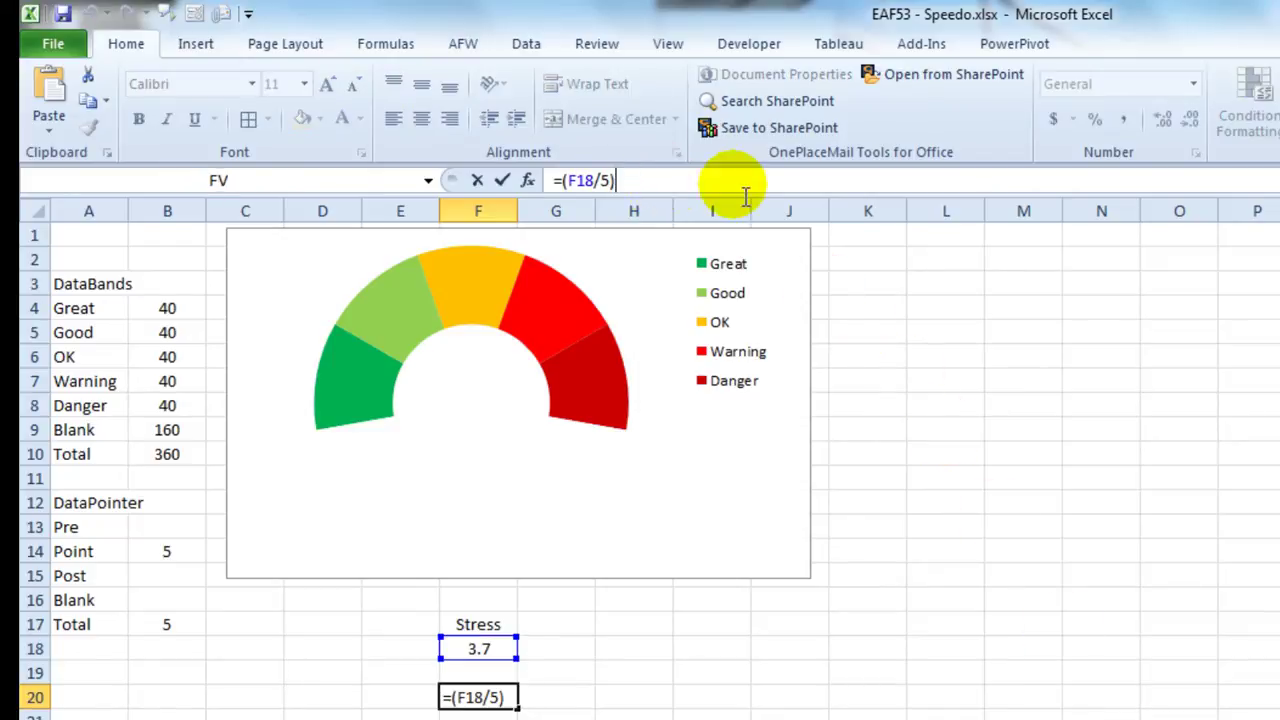
text(*sum()
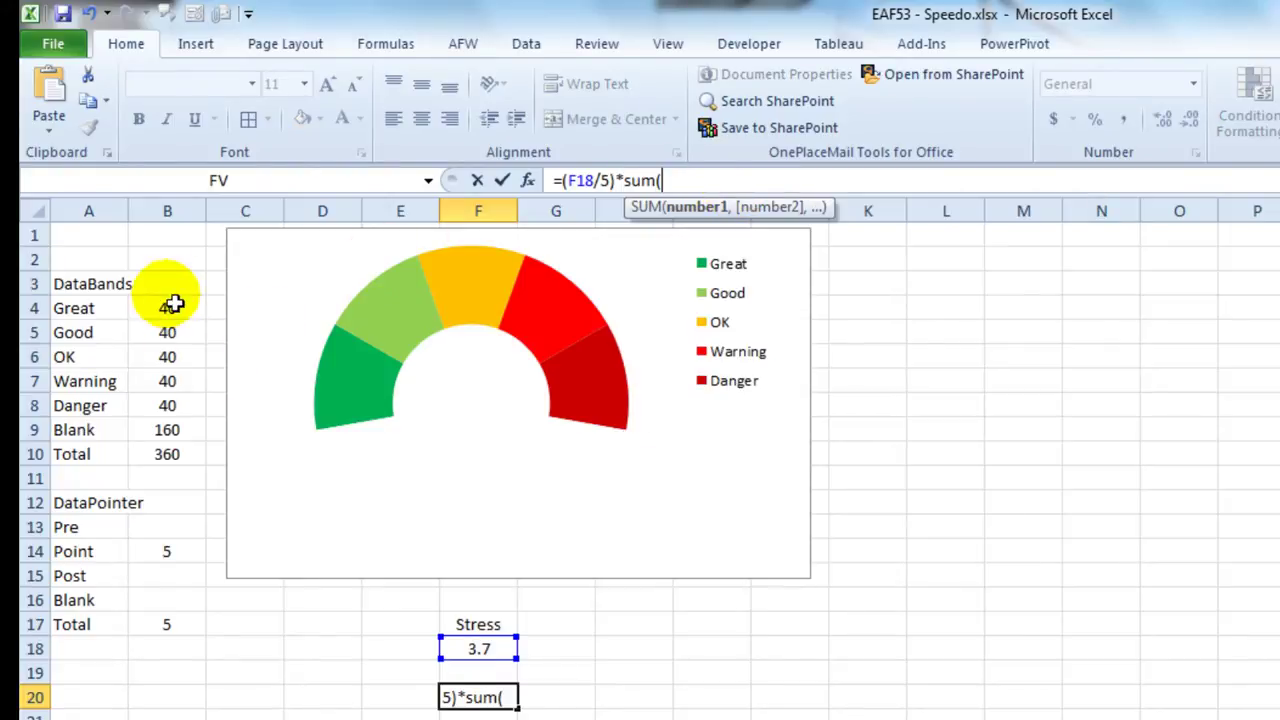
drag(170, 306, 165, 405)
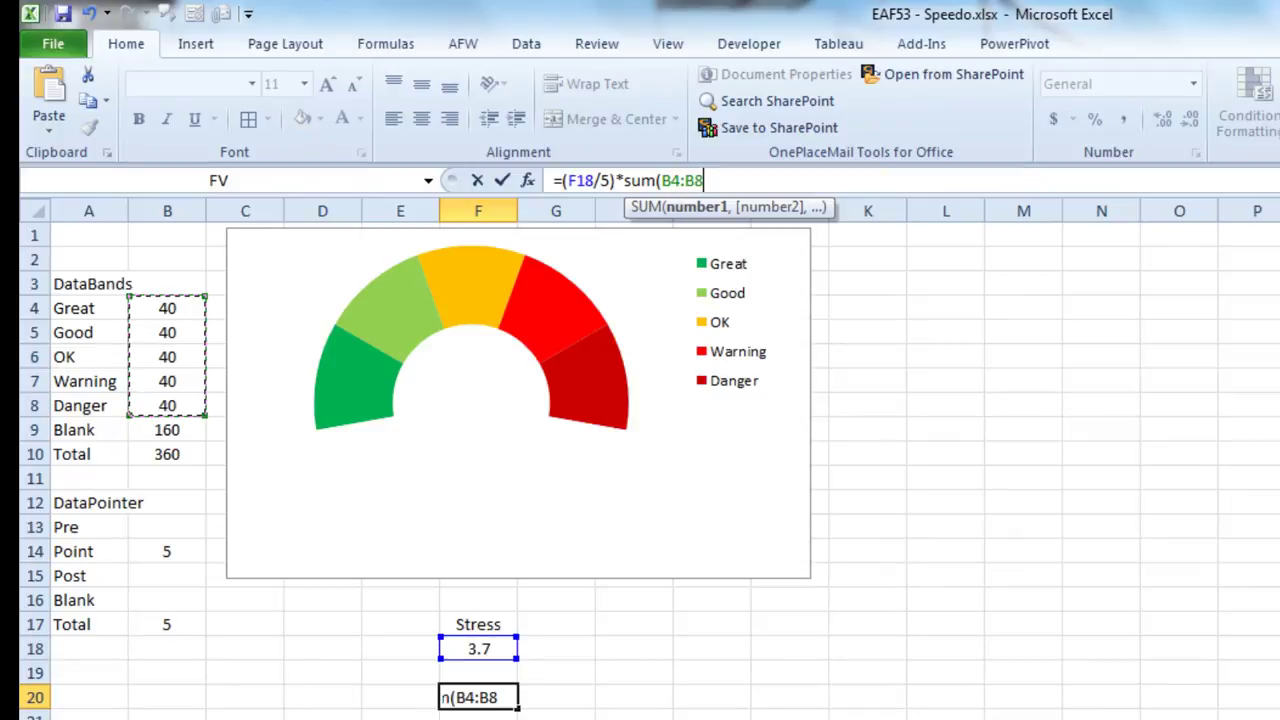
text())
key(Return)
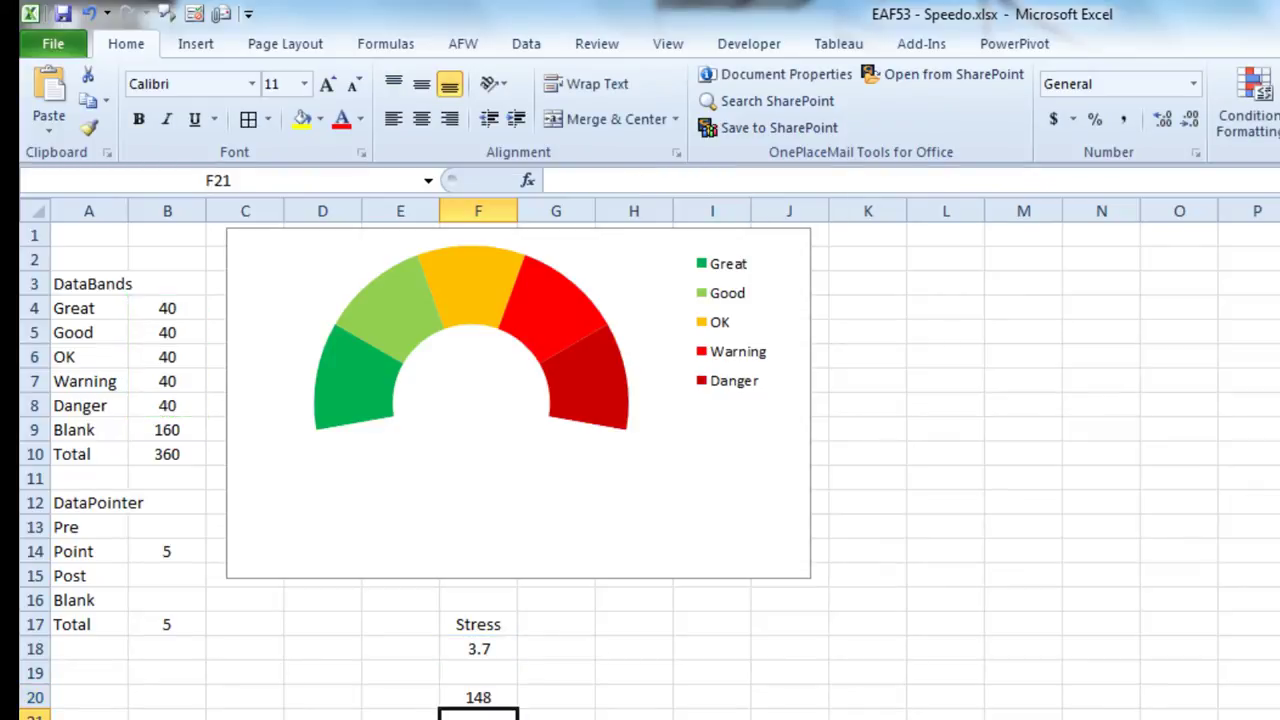
click(486, 697)
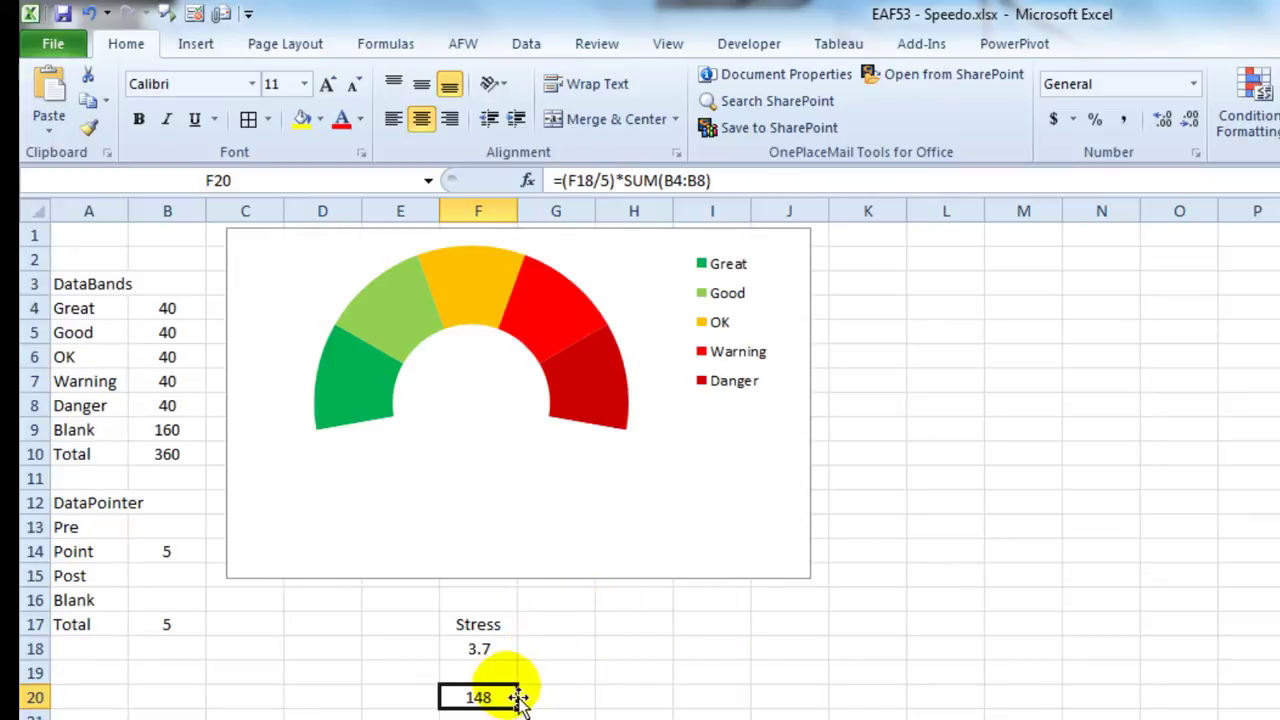
Move the 148 result into the Pre cell B13 and enter 160 as the Blank value in B16
drag(508, 692, 188, 528)
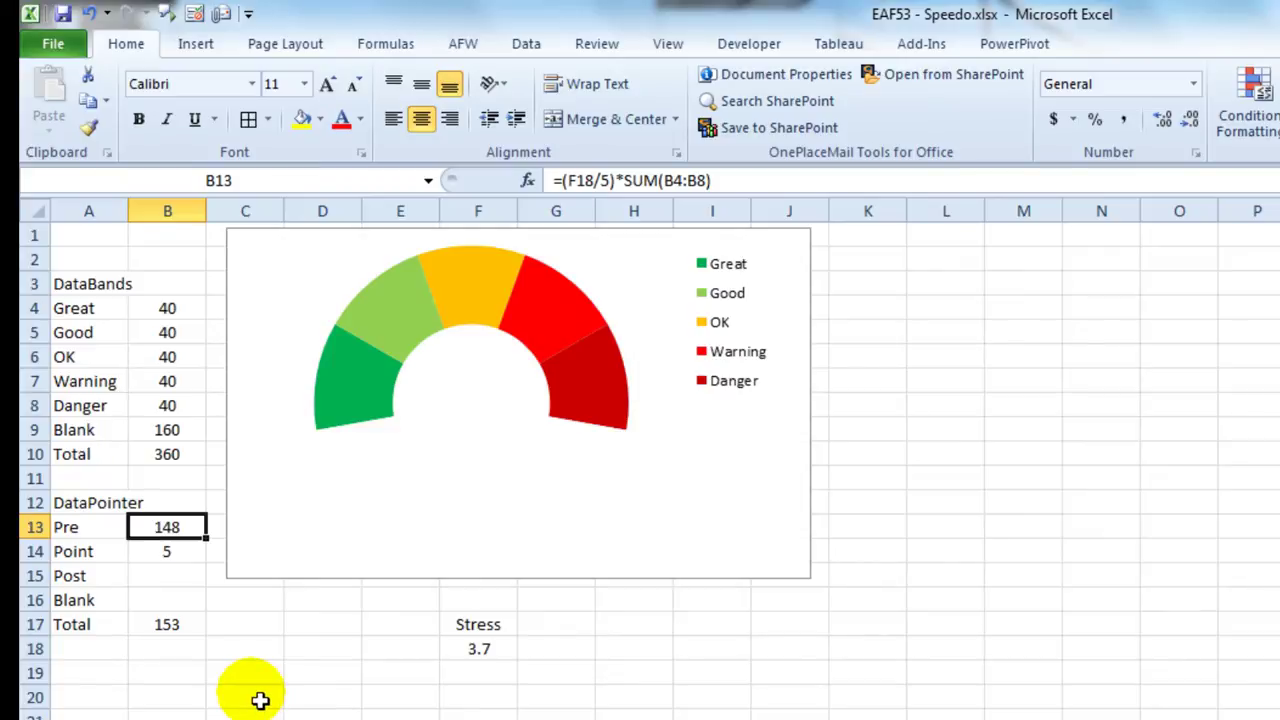
click(182, 587)
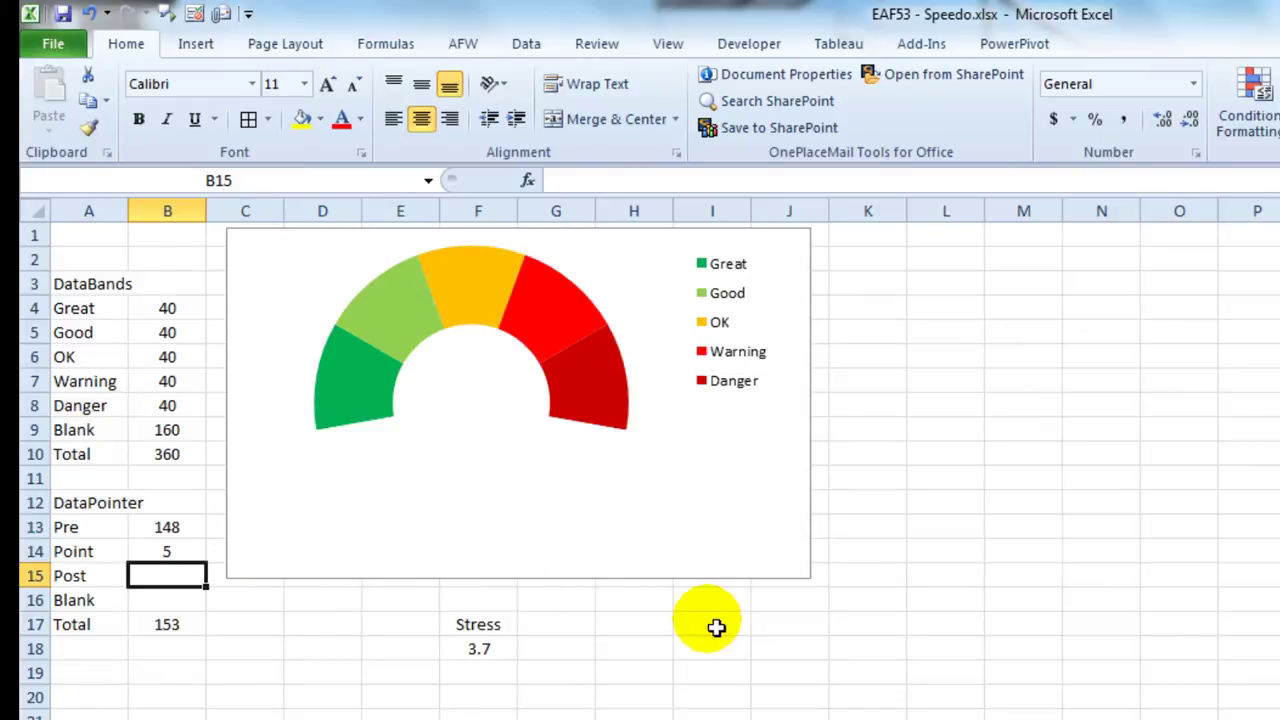
key(Down)
text(1)
key(Return)
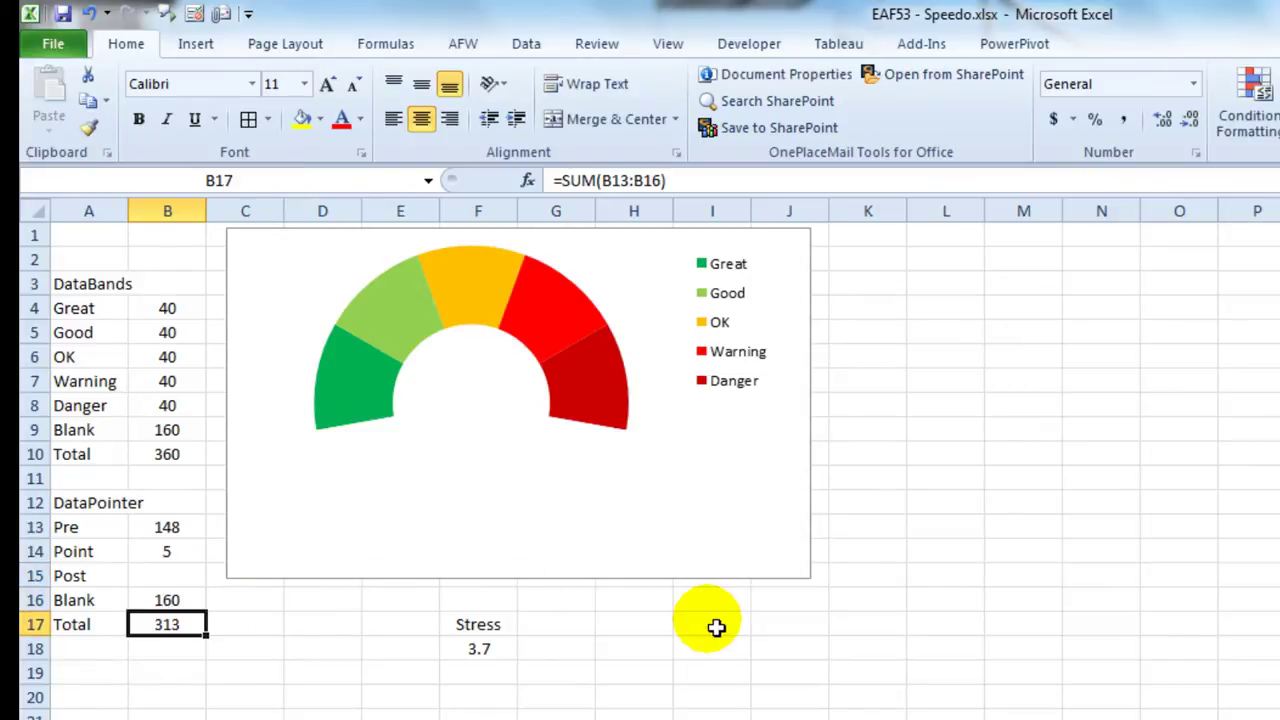
key(Up)
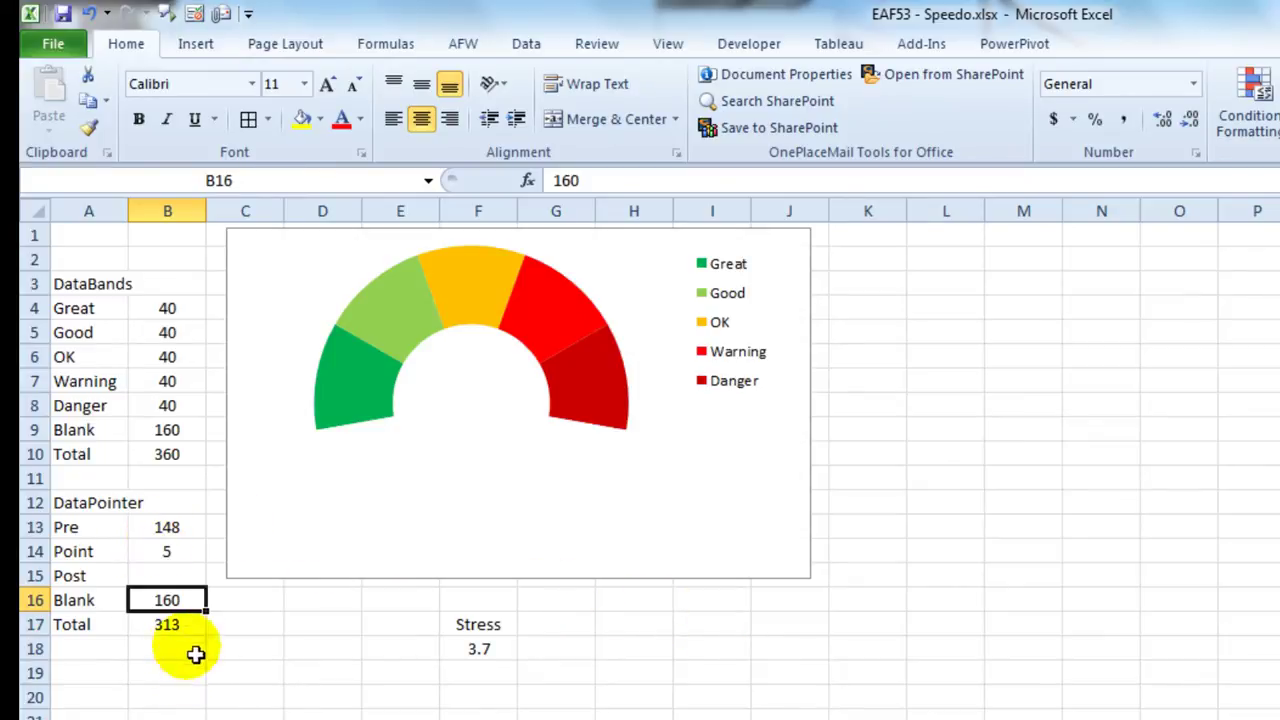
In B15, build =SUM(B13,B14,B16) from the Pre, Point and Blank values
click(172, 574)
text(=)
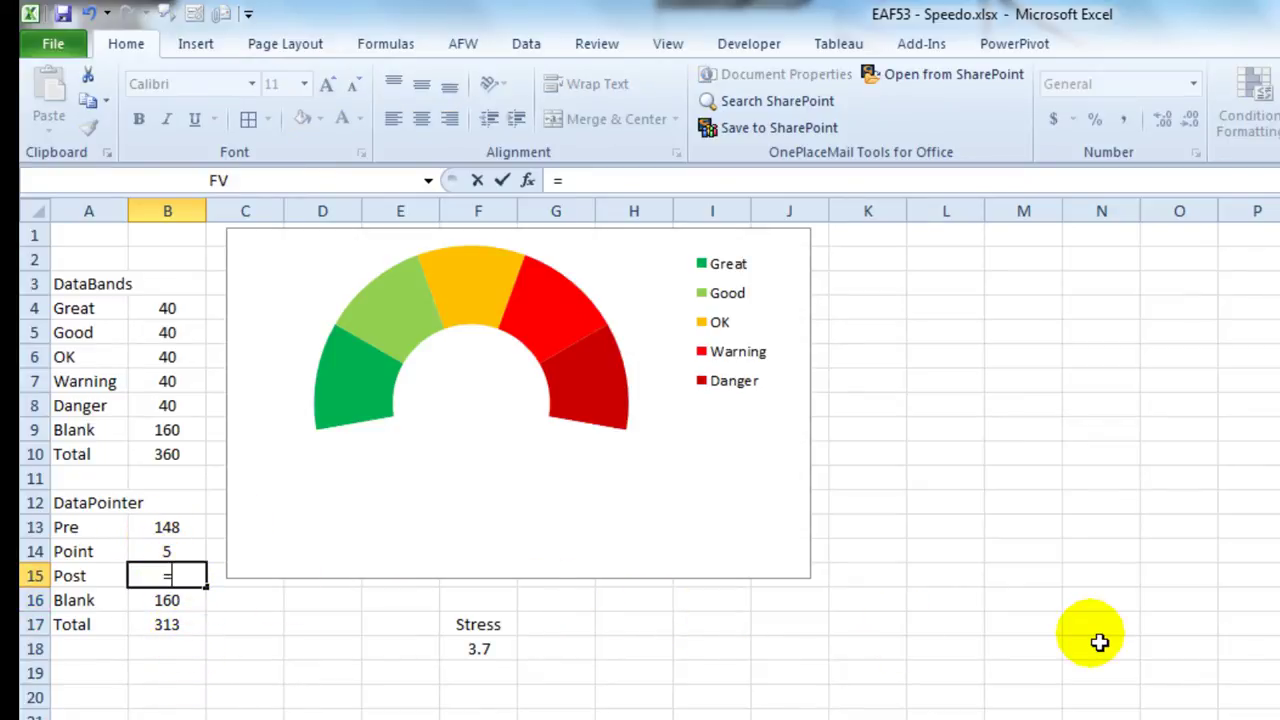
text(sum()
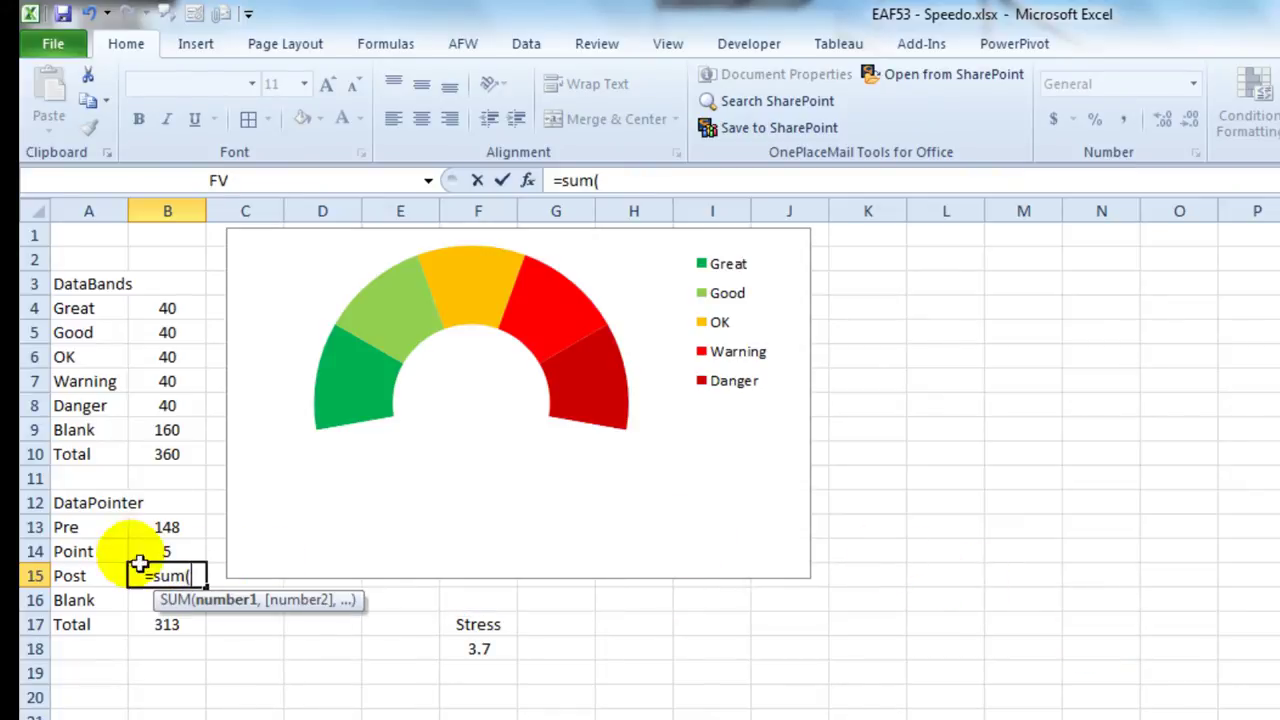
click(140, 527)
text(,)
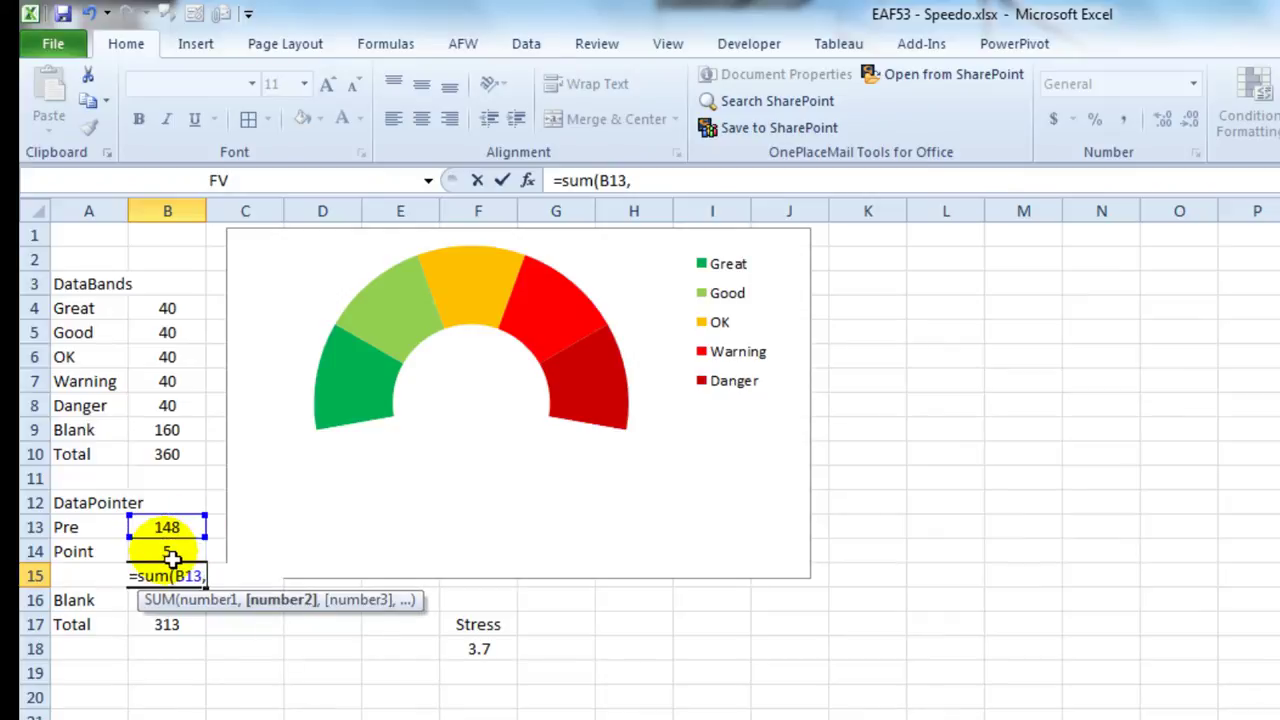
click(167, 551)
text(,)
click(118, 606)
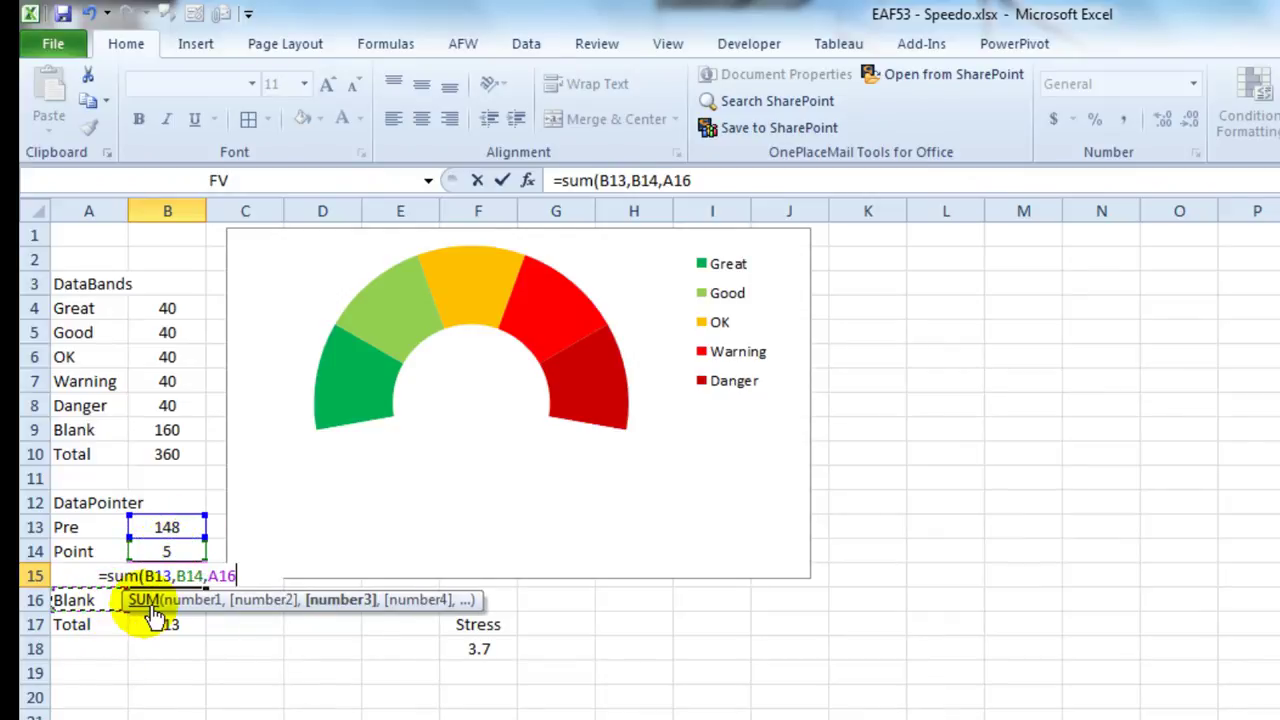
click(152, 606)
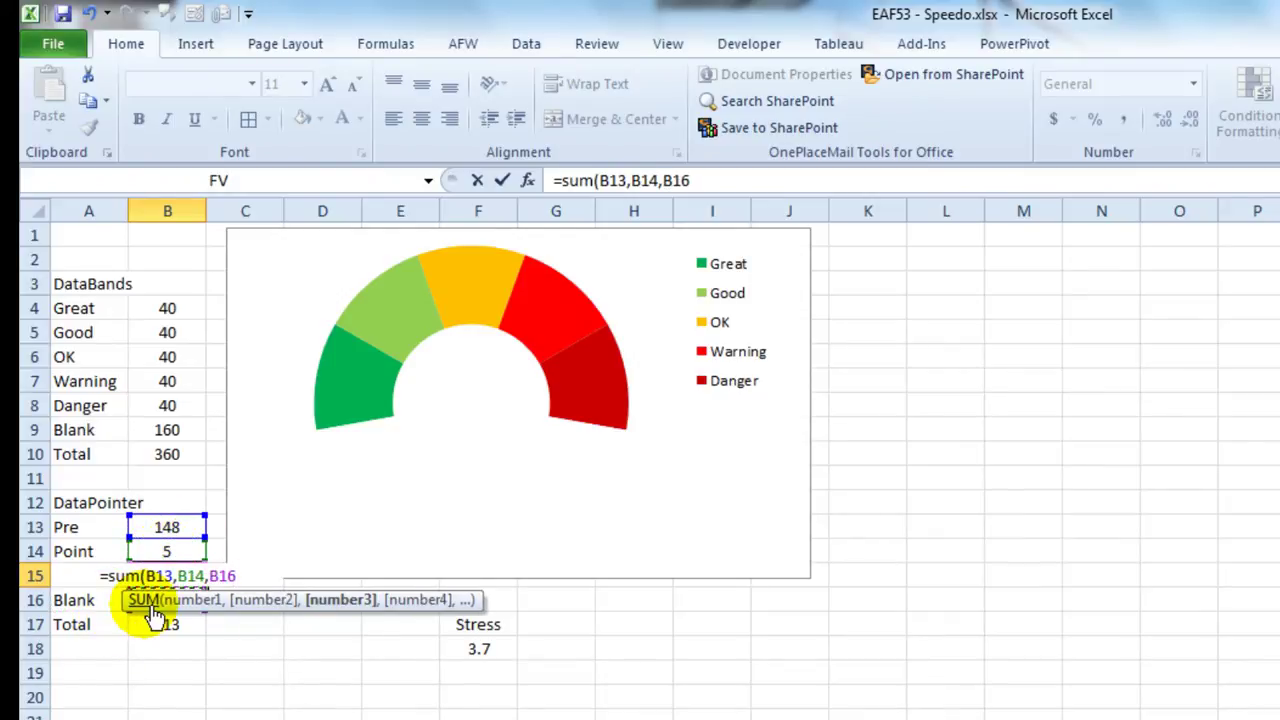
text())
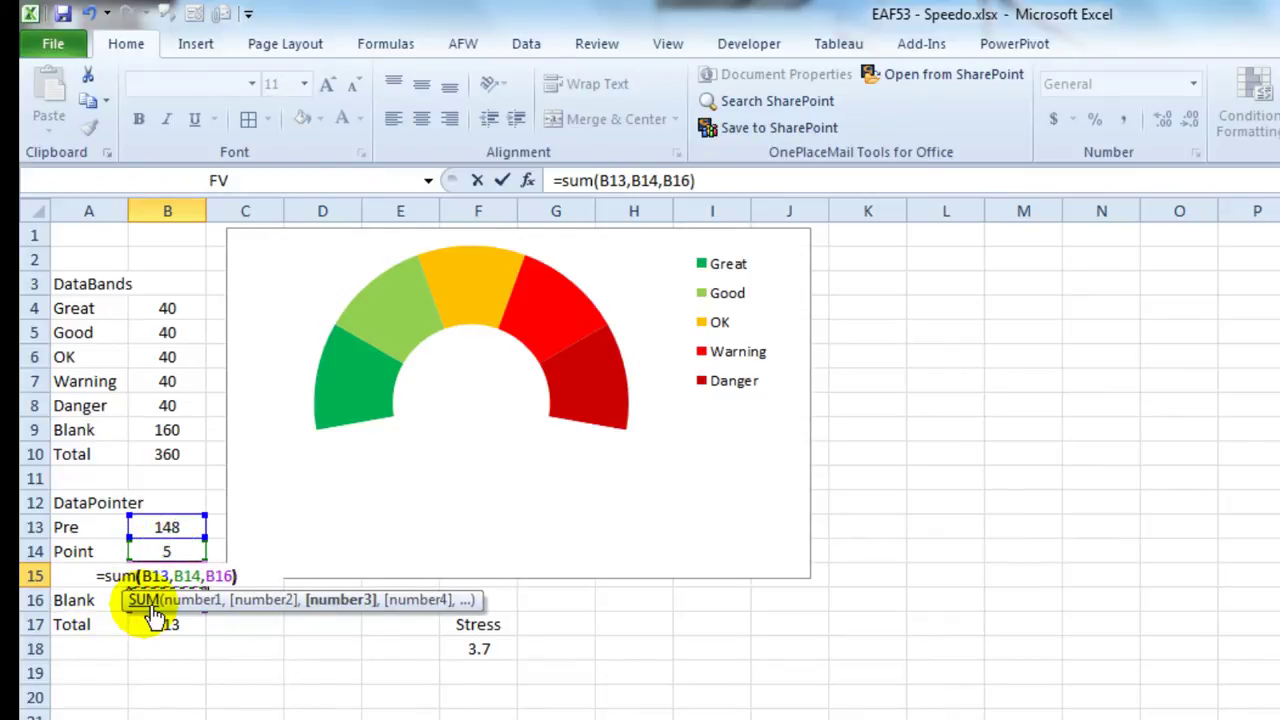
Prefix the Post formula with 360- so it reads =360-SUM(B13,B14,B16), giving 47
click(562, 182)
text(360-)
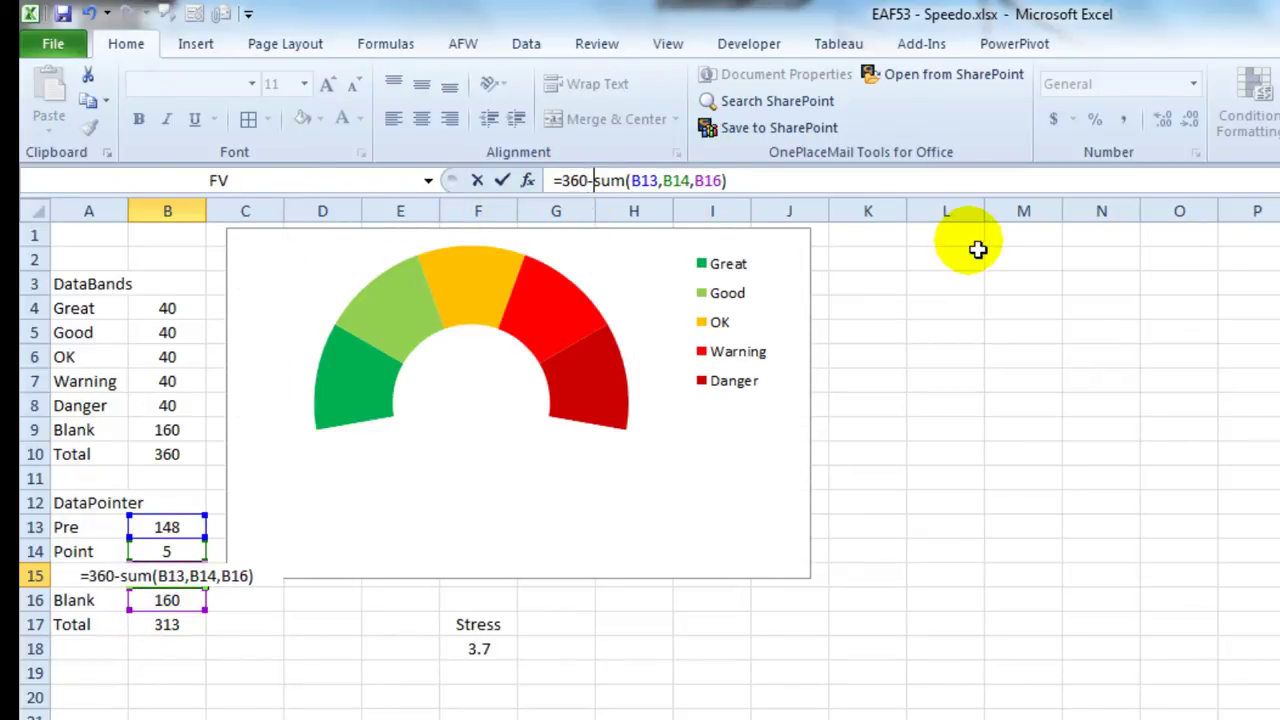
key(Return)
key(Up)
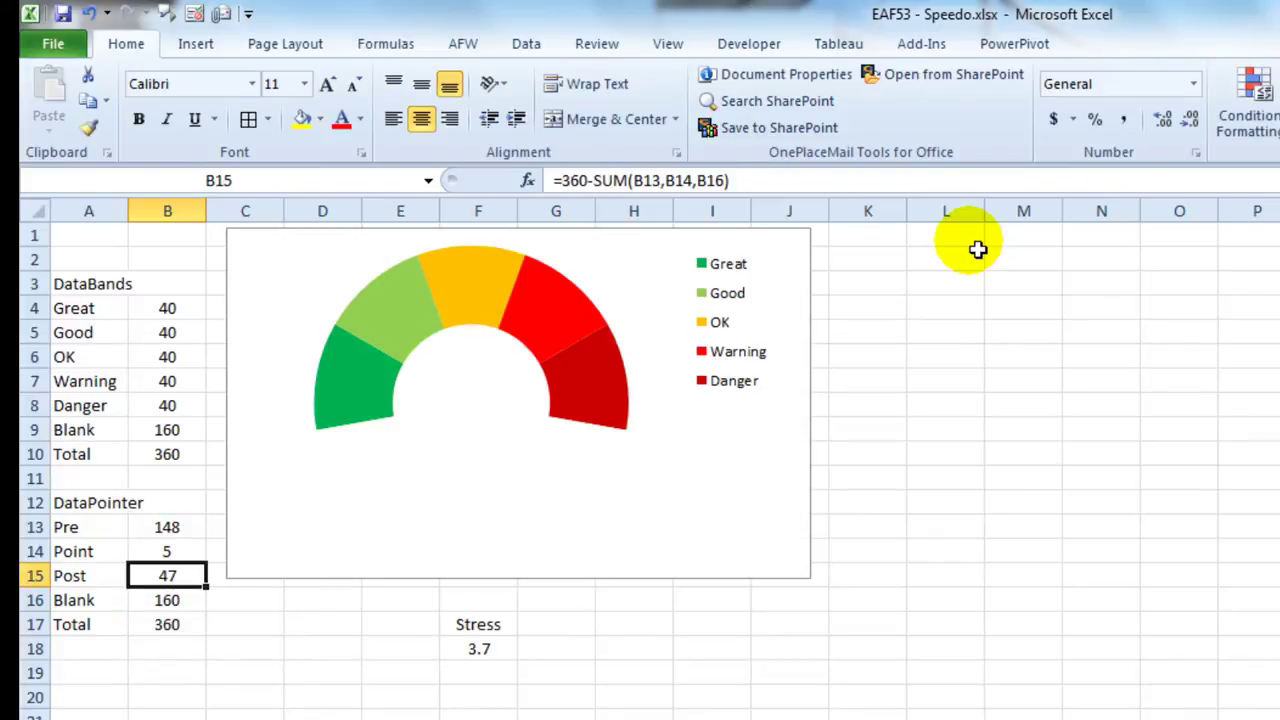
click(170, 716)
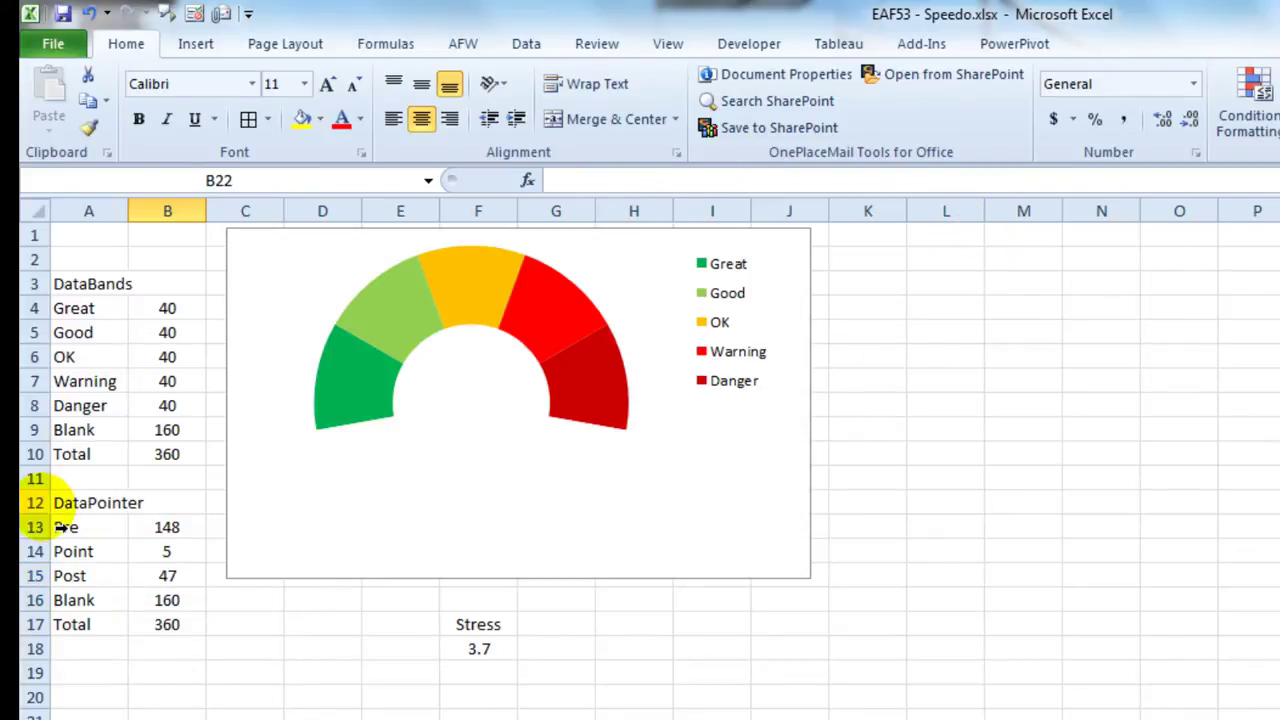
drag(66, 527, 163, 603)
click(196, 43)
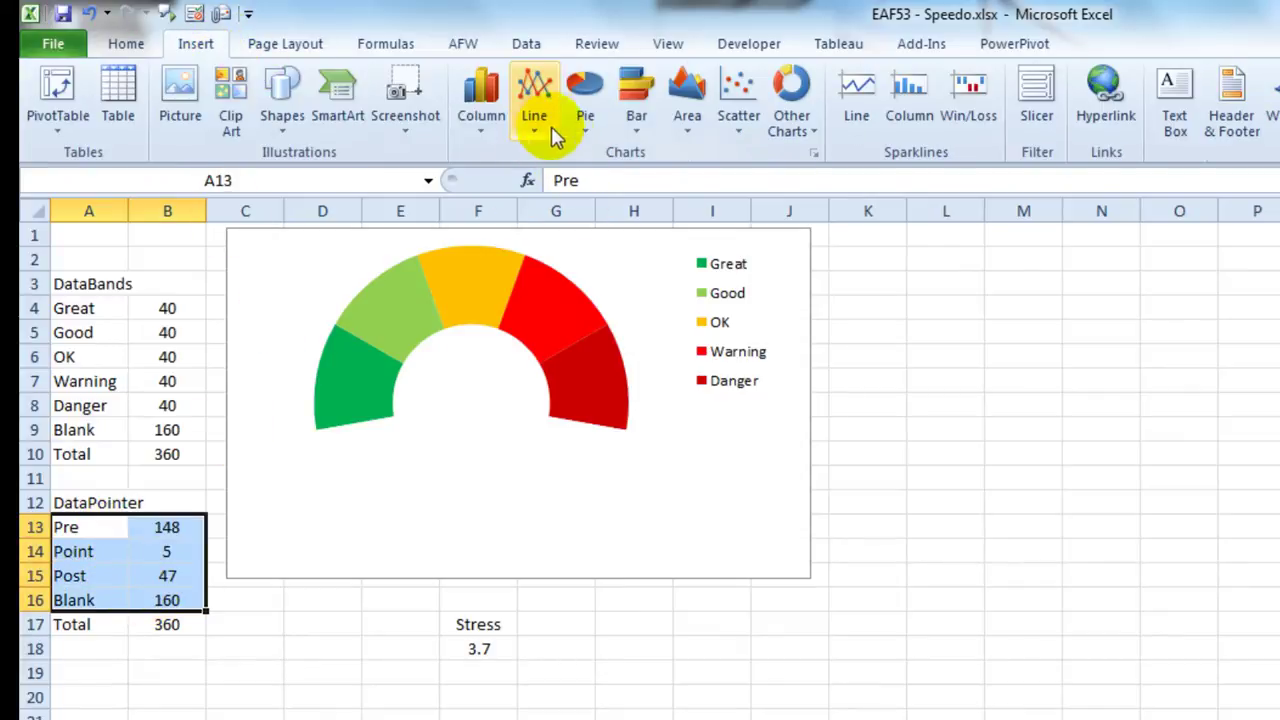
click(586, 90)
click(600, 194)
drag(1071, 465, 1258, 318)
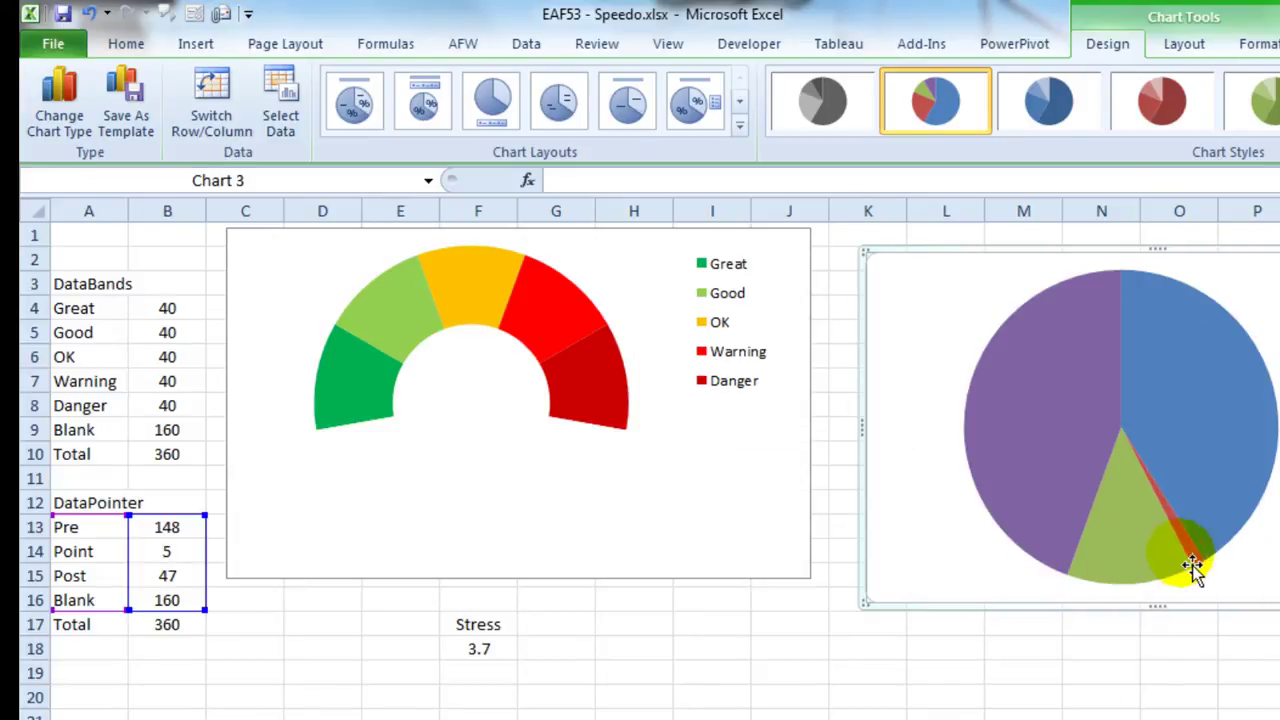
drag(1035, 261, 399, 590)
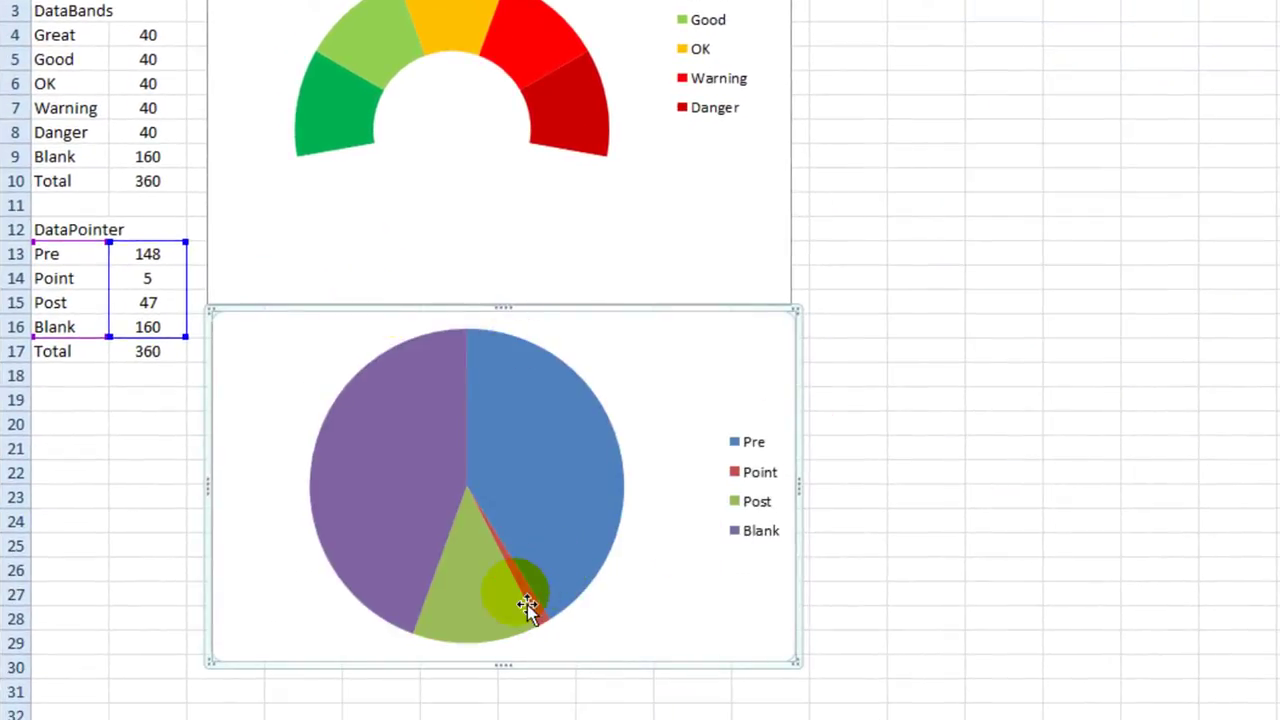
mouse_move(537, 604)
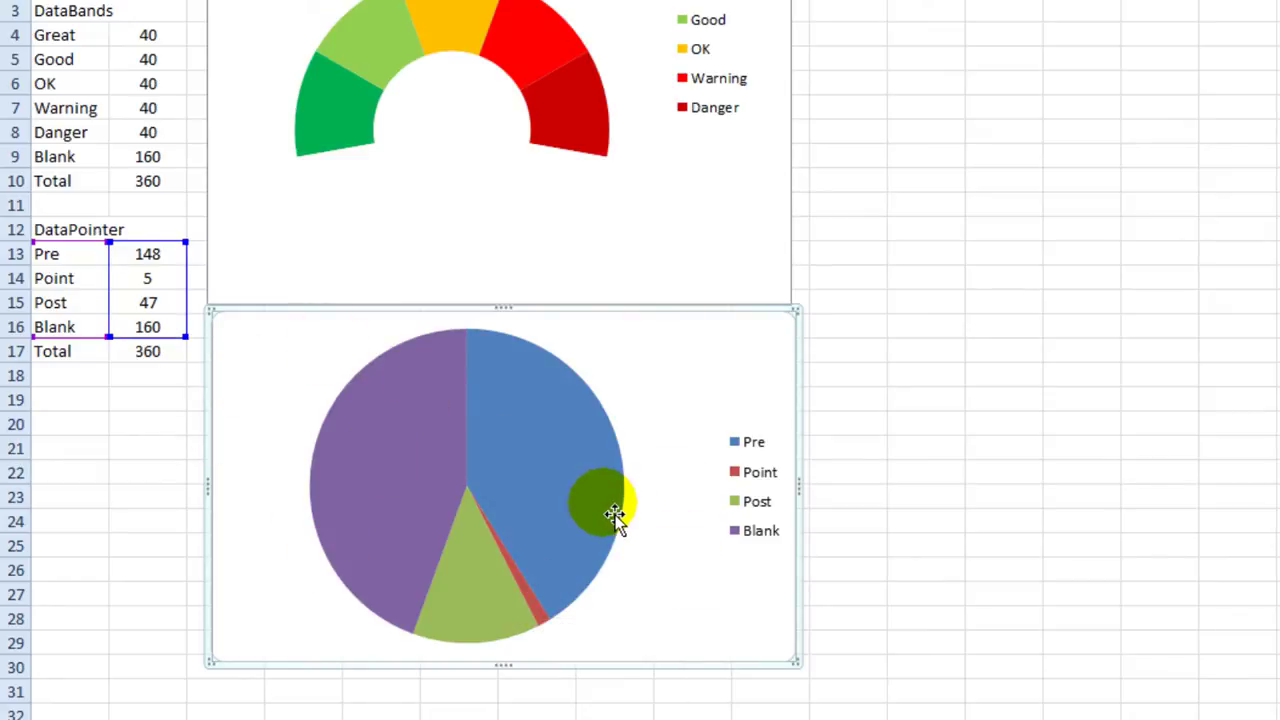
mouse_move(614, 516)
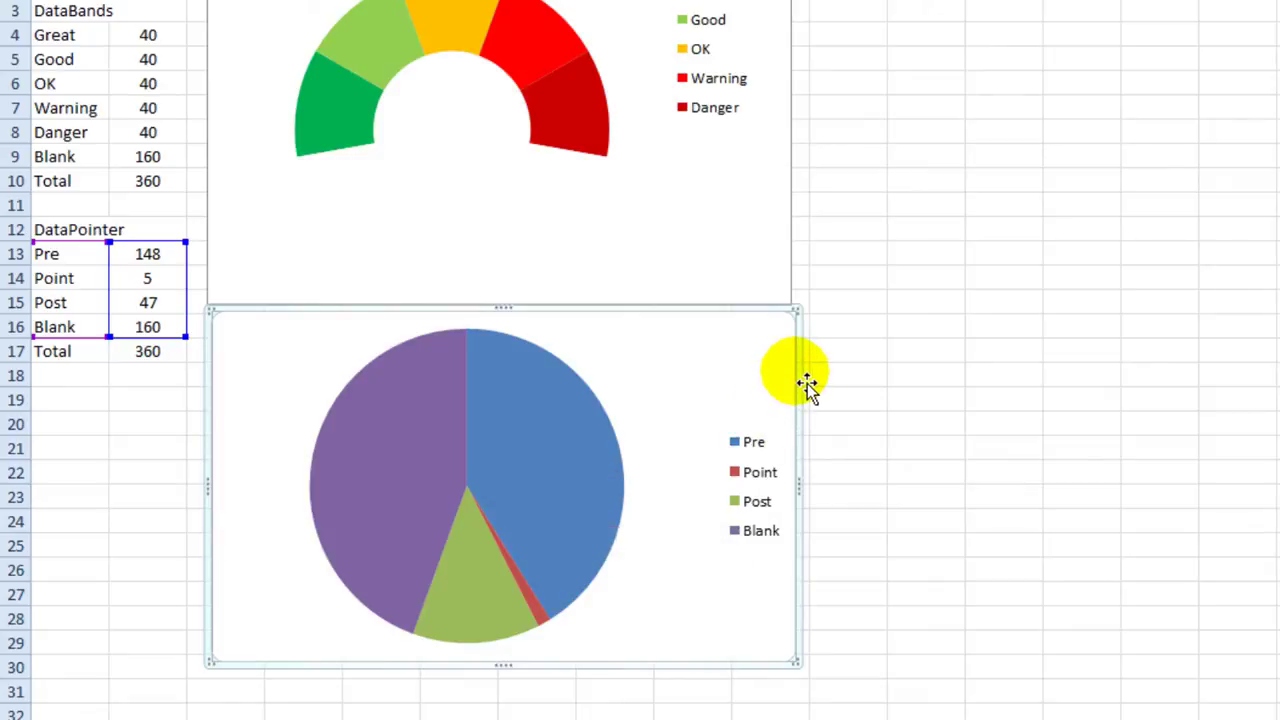
key(Delete)
click(985, 398)
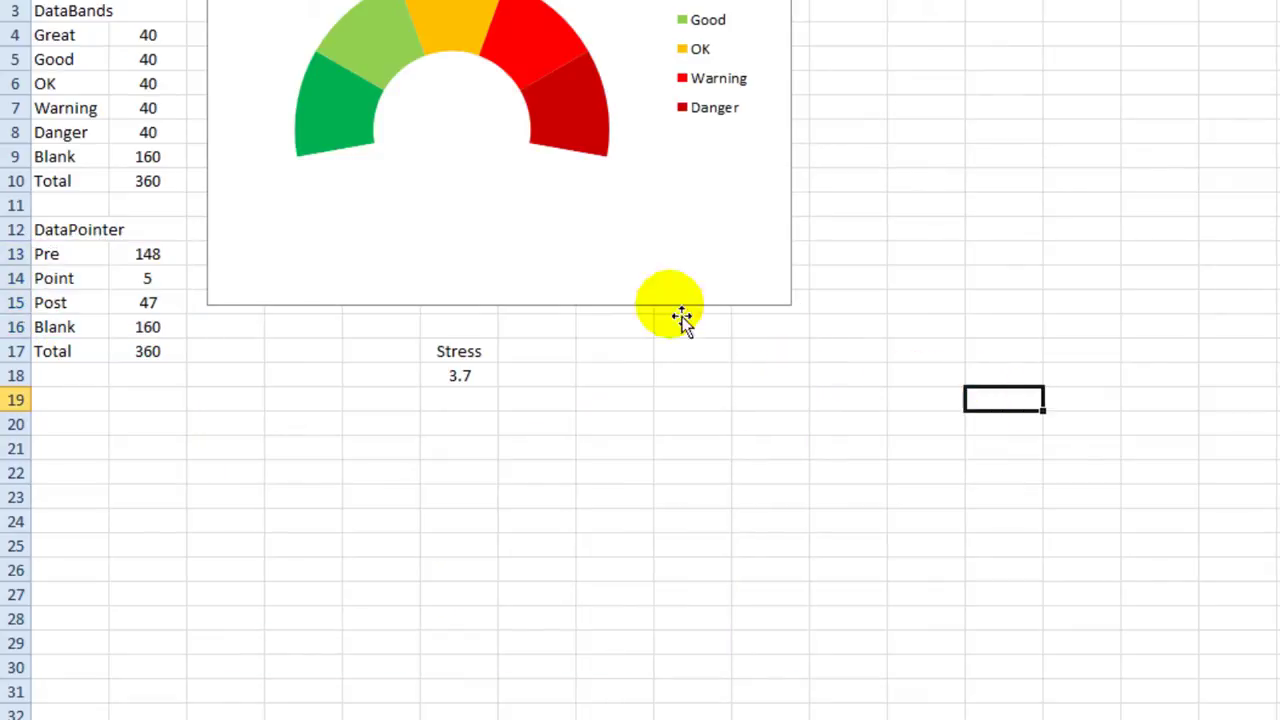
Through Select Data, add a new series with values =New!$B$13:$B$16 to the gauge doughnut
click(482, 217)
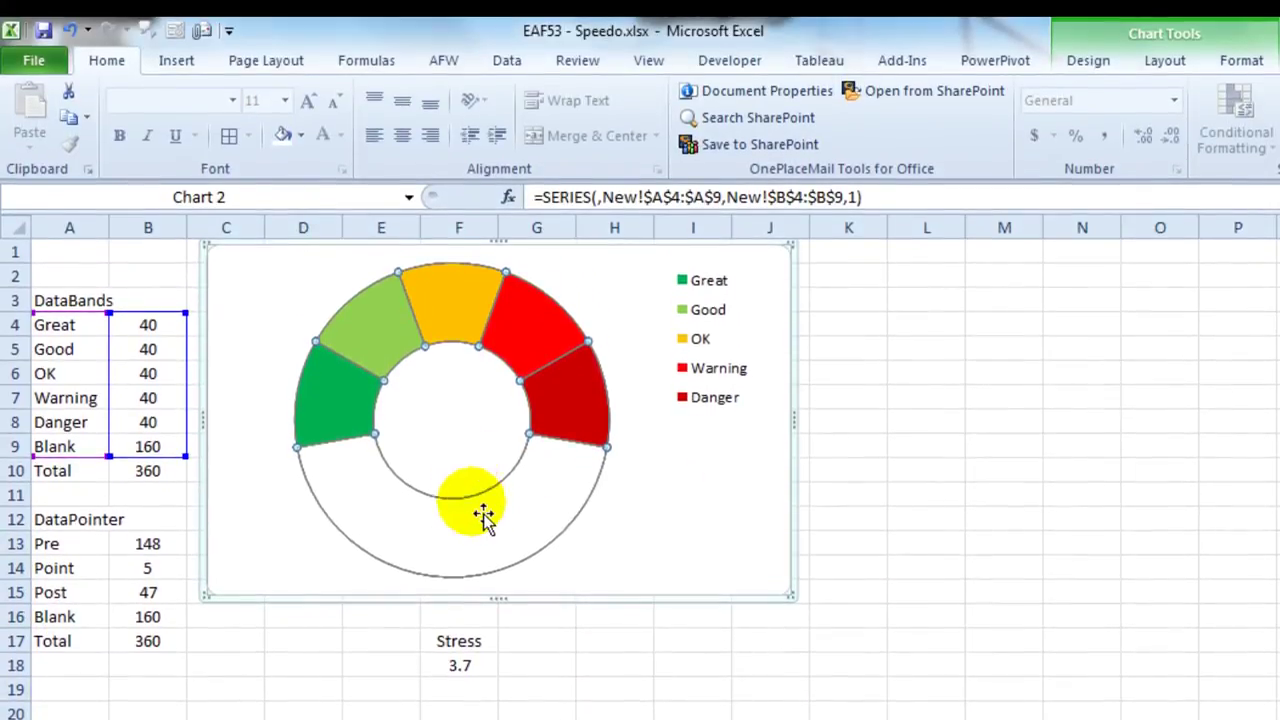
right_click(490, 517)
click(520, 605)
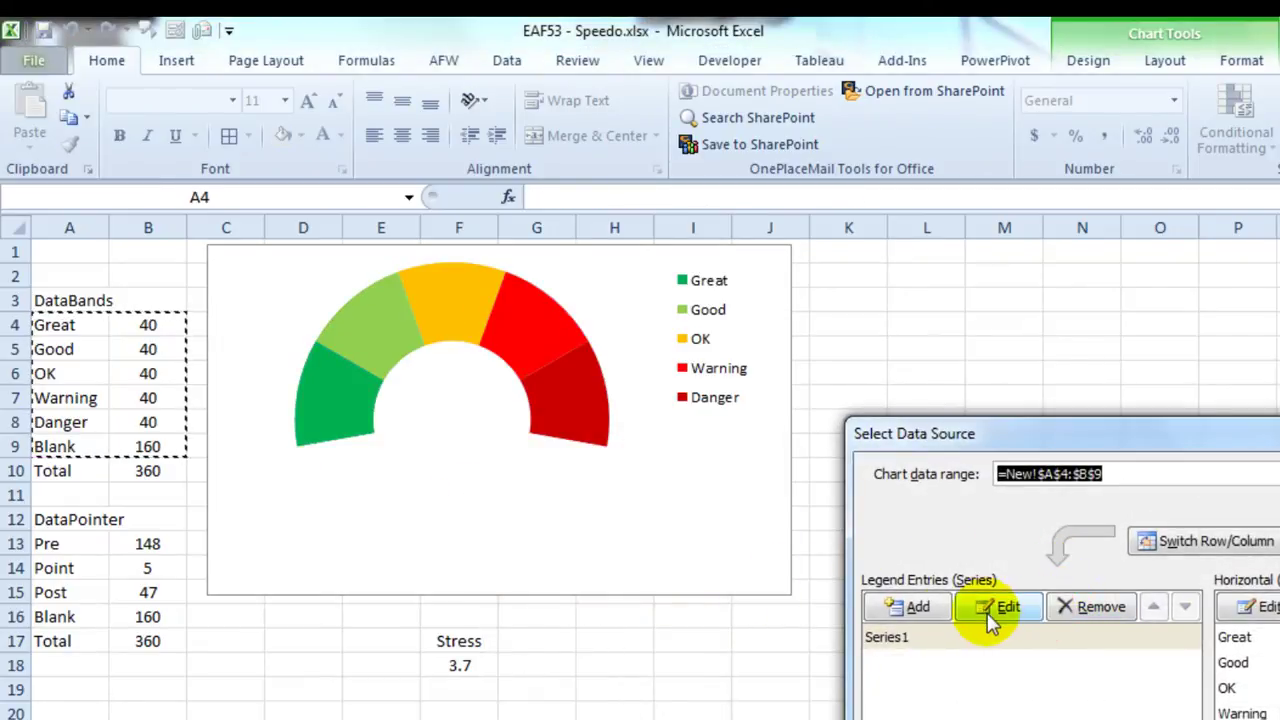
drag(970, 433, 340, 515)
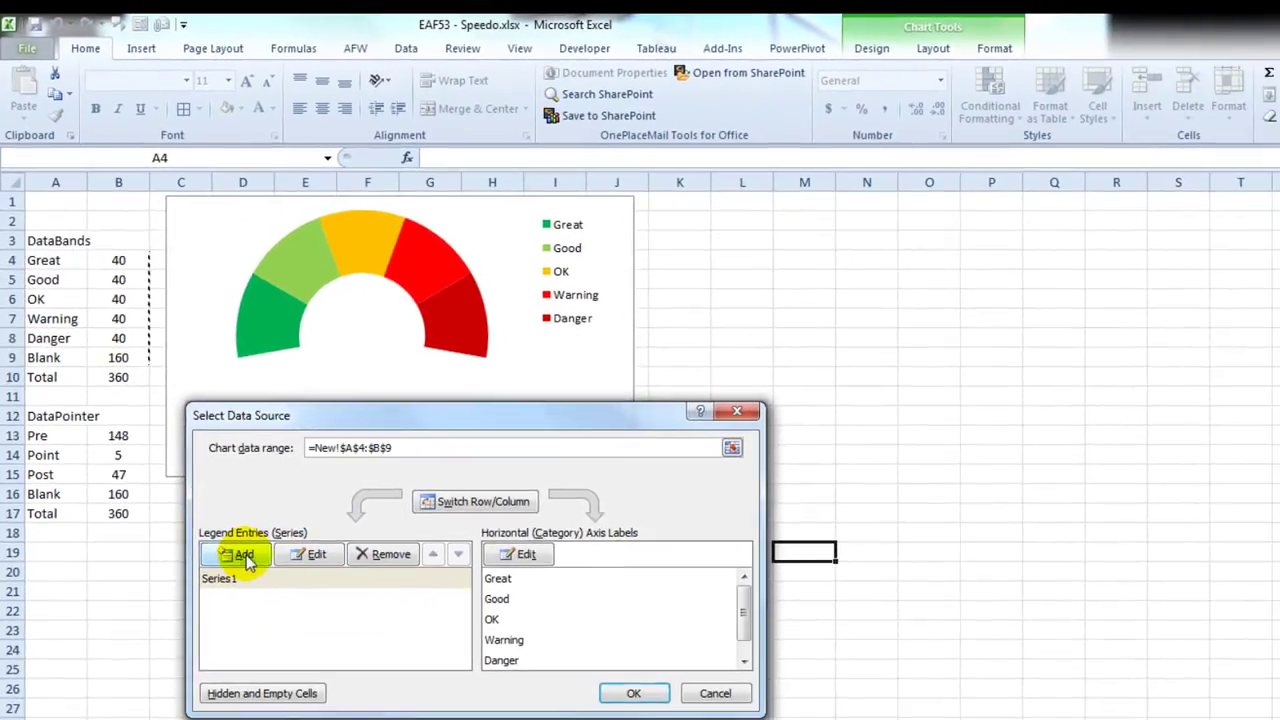
click(237, 554)
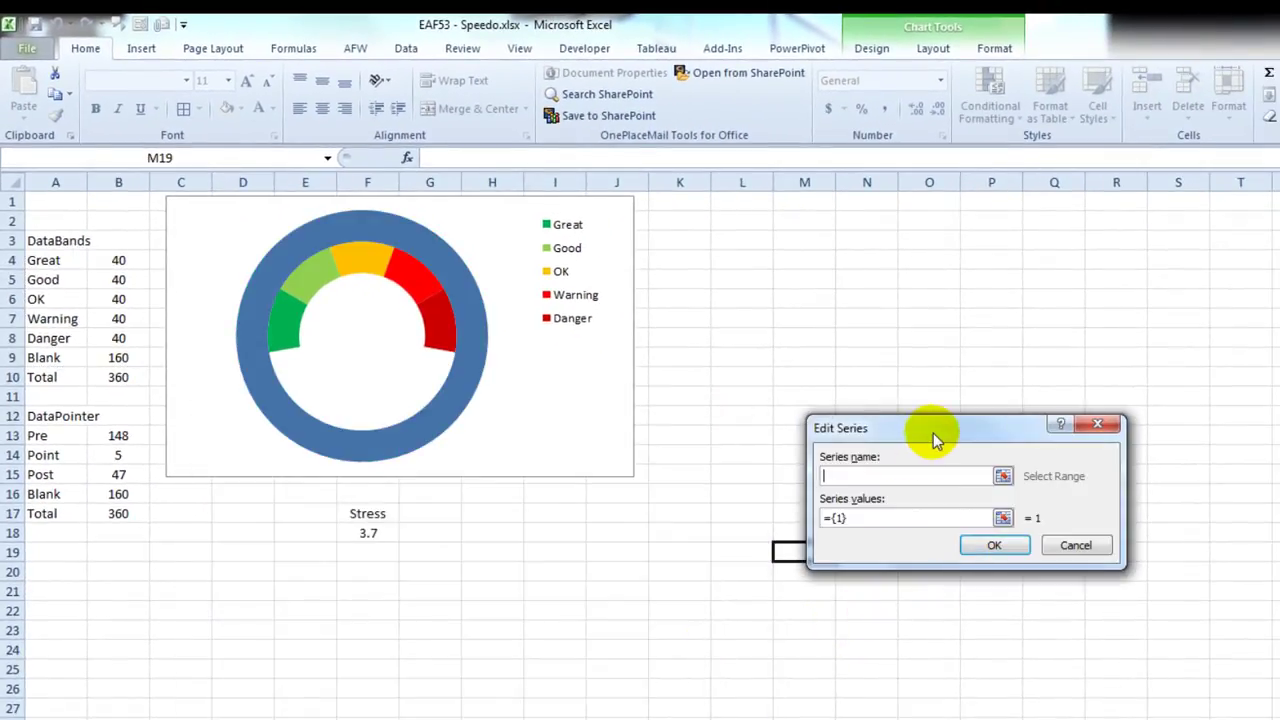
drag(929, 434, 327, 497)
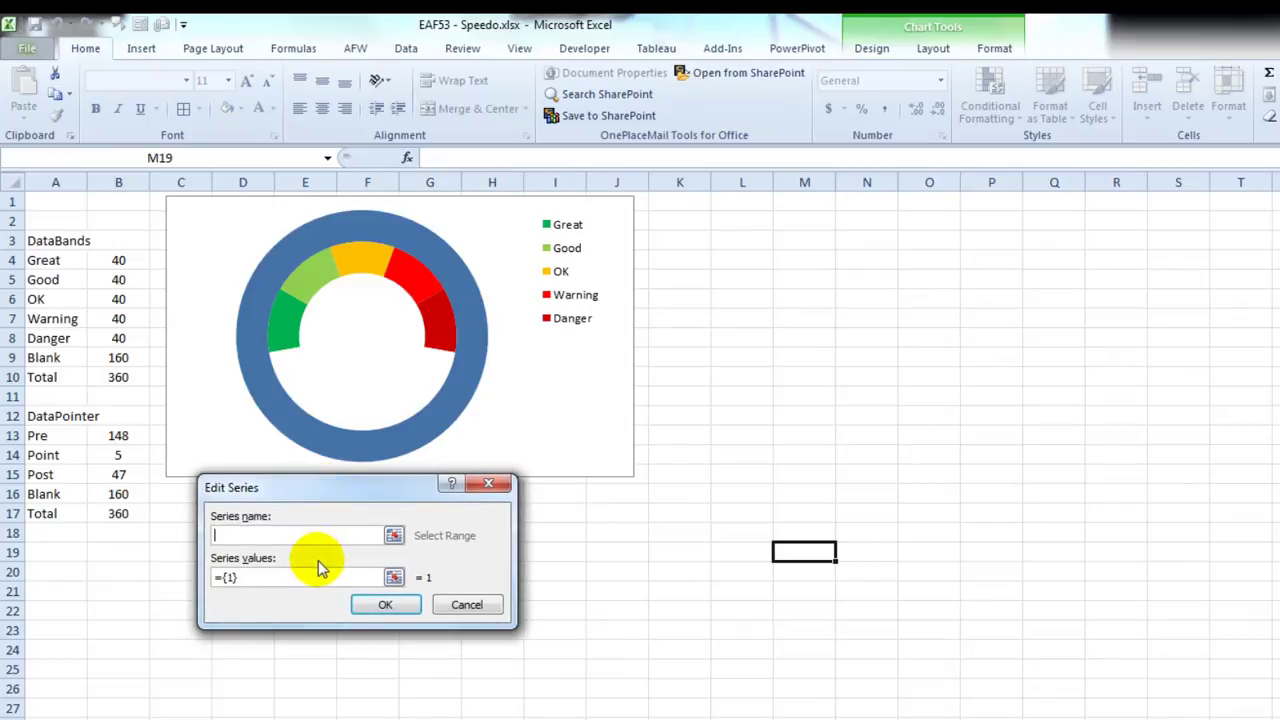
click(394, 577)
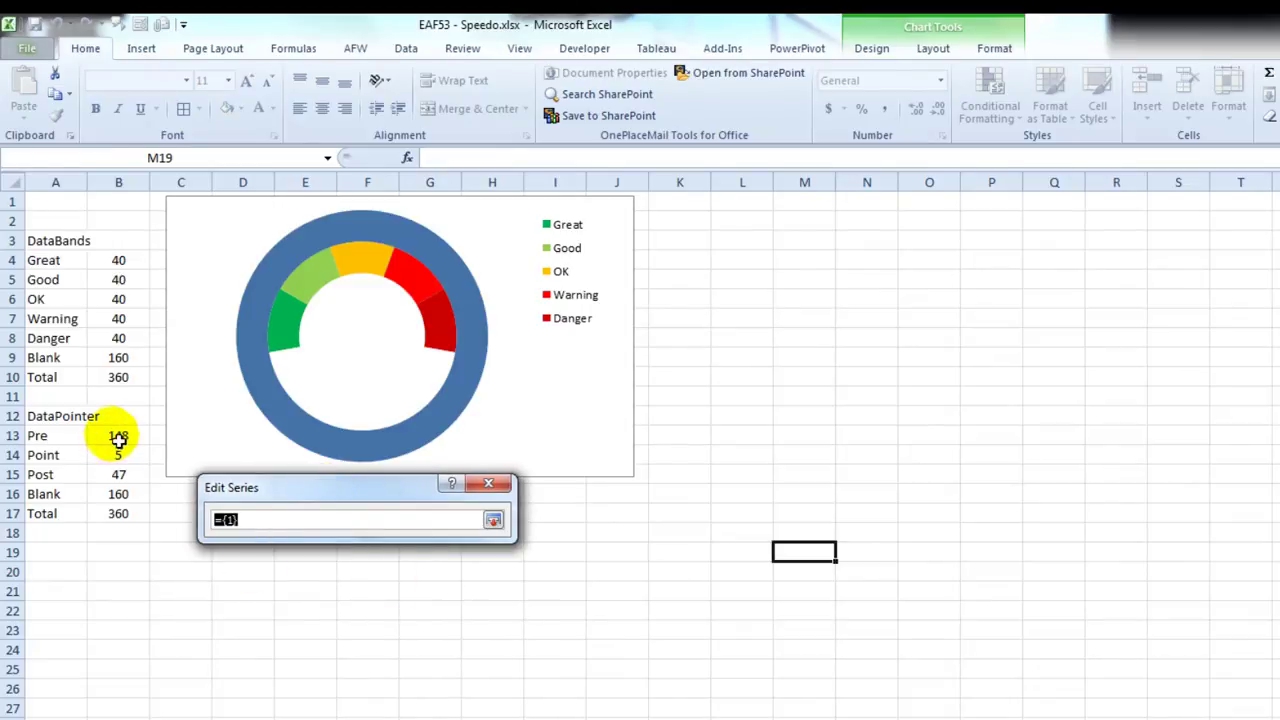
drag(119, 438, 119, 494)
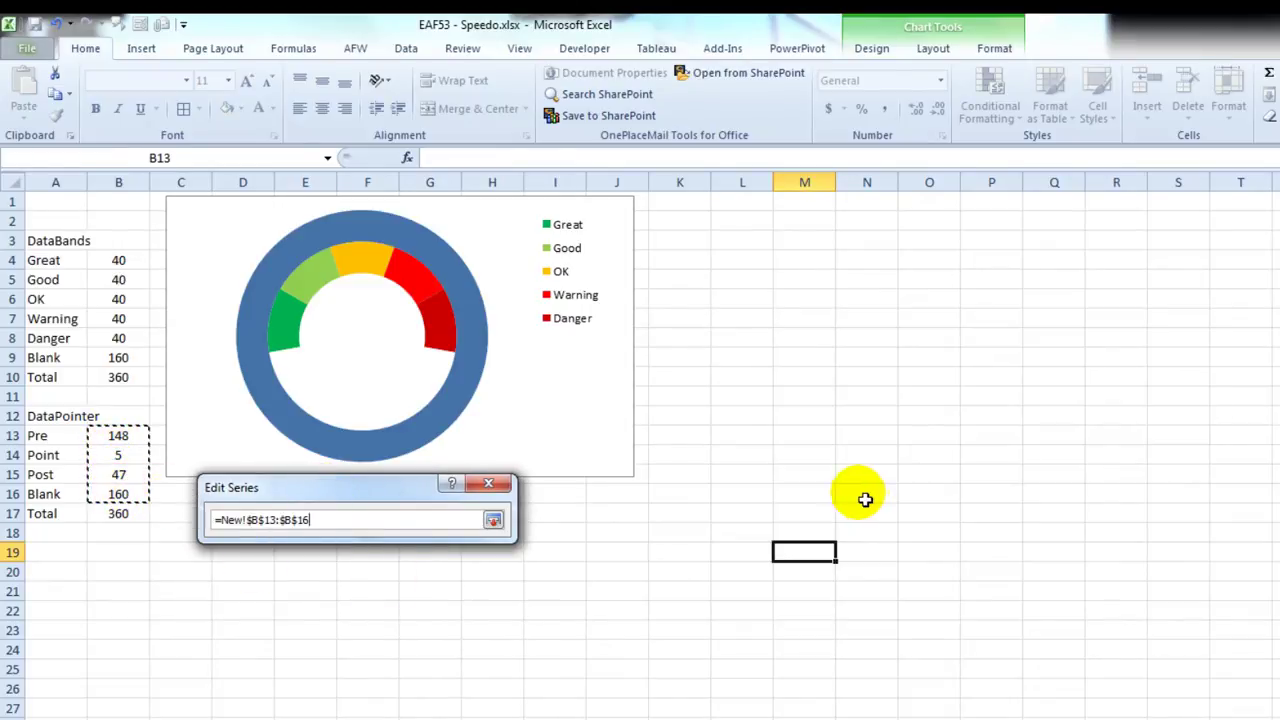
click(493, 519)
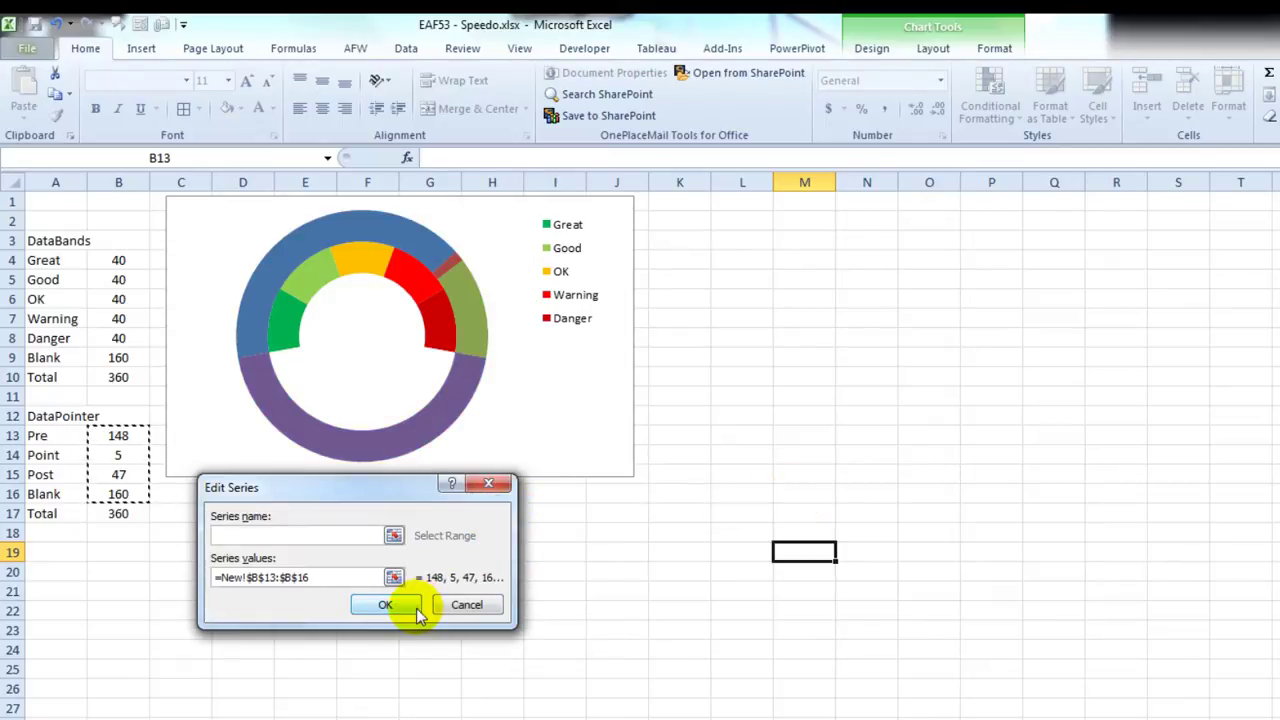
click(412, 608)
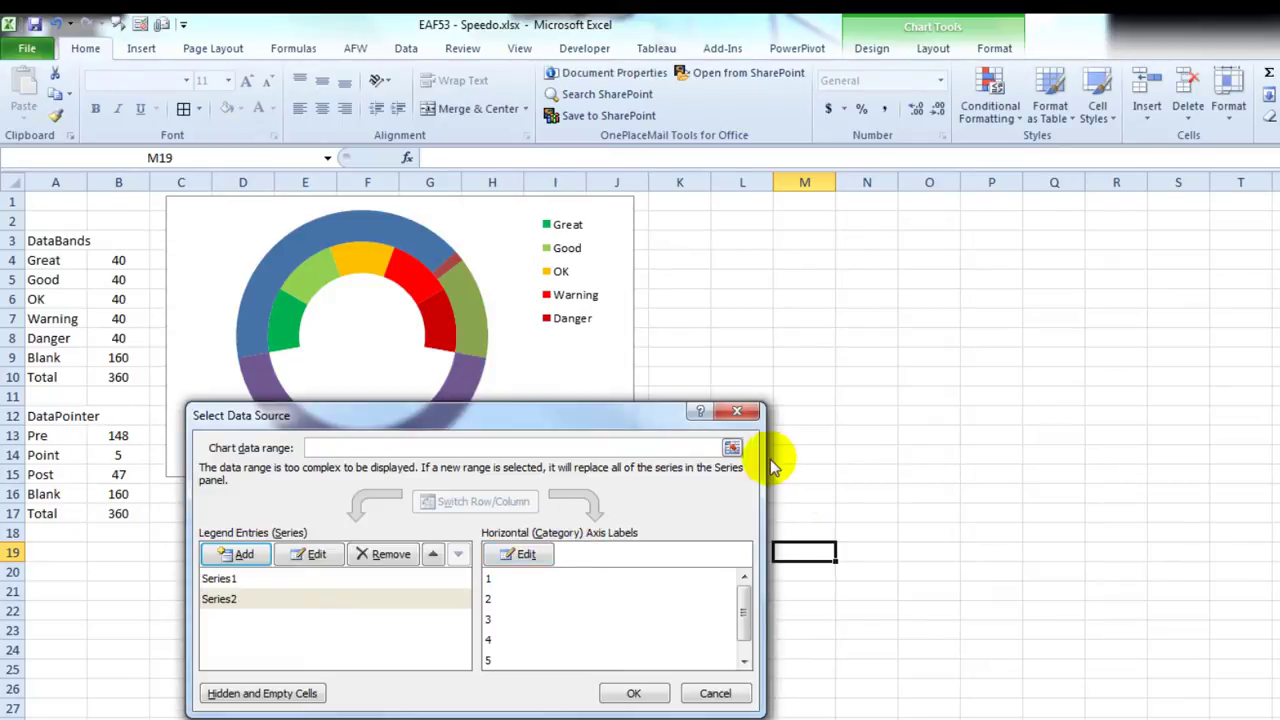
click(634, 691)
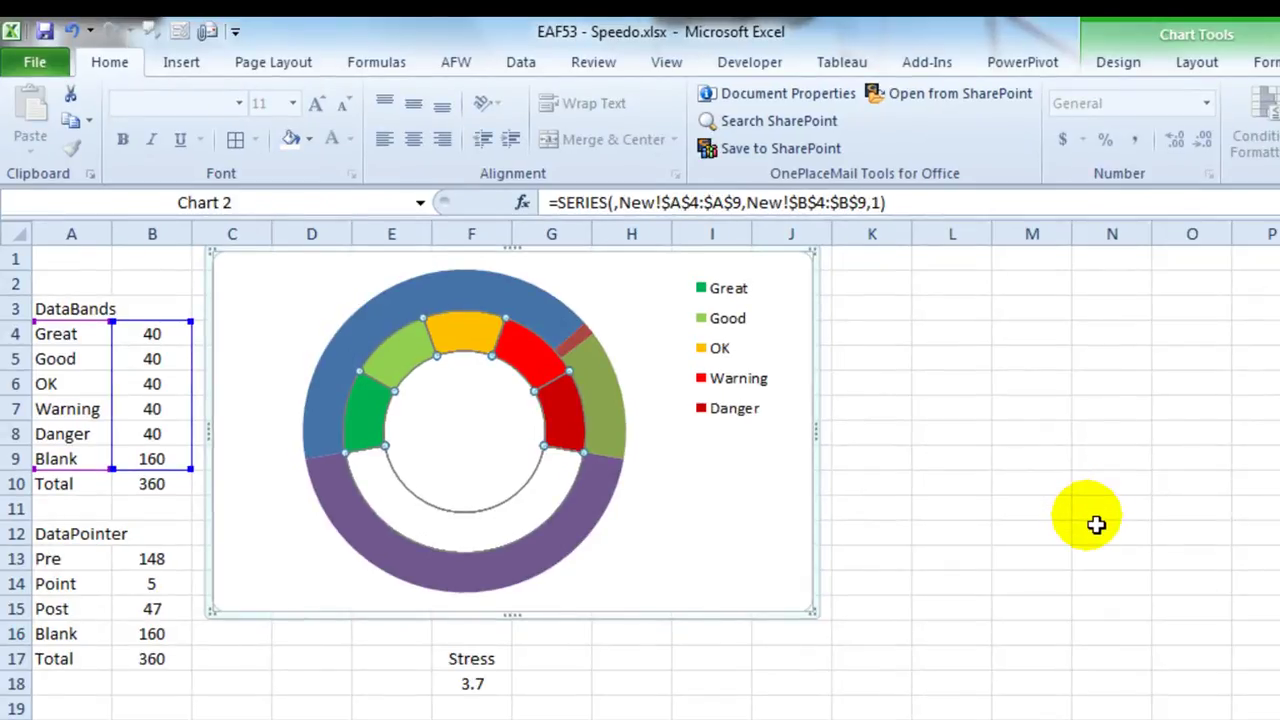
Change the outer ring series' chart type to Pie
click(580, 562)
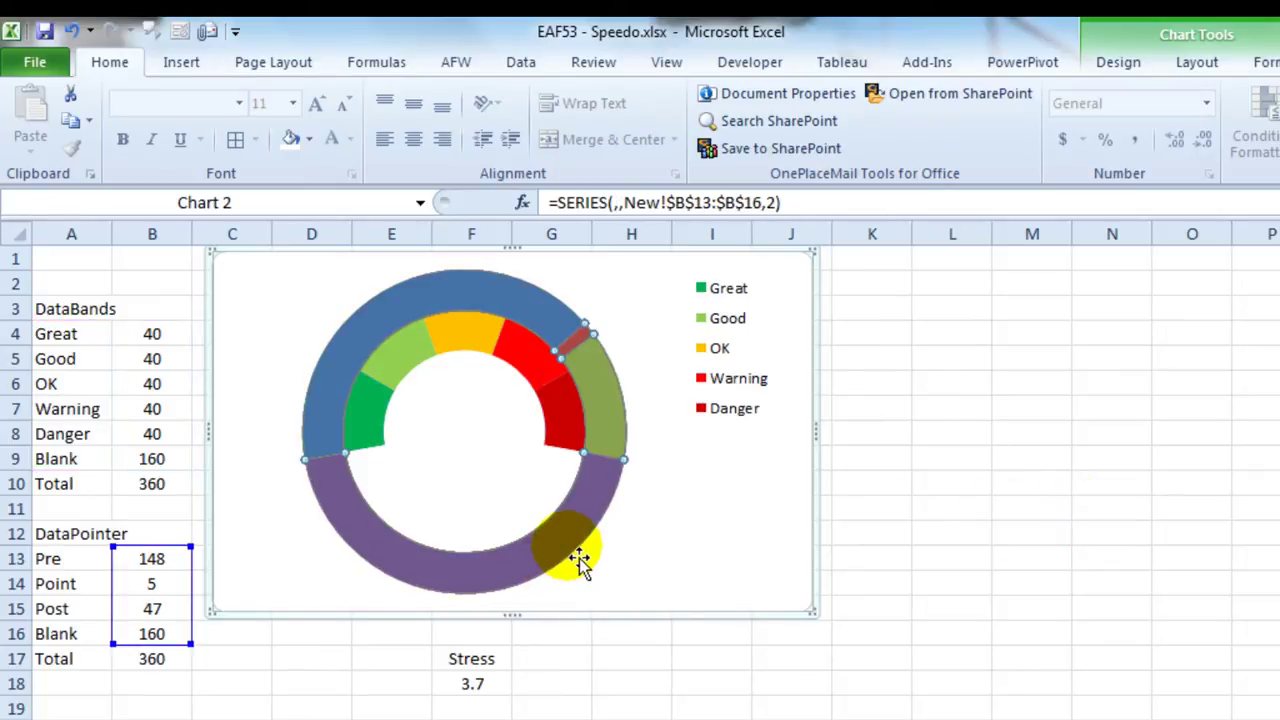
right_click(568, 560)
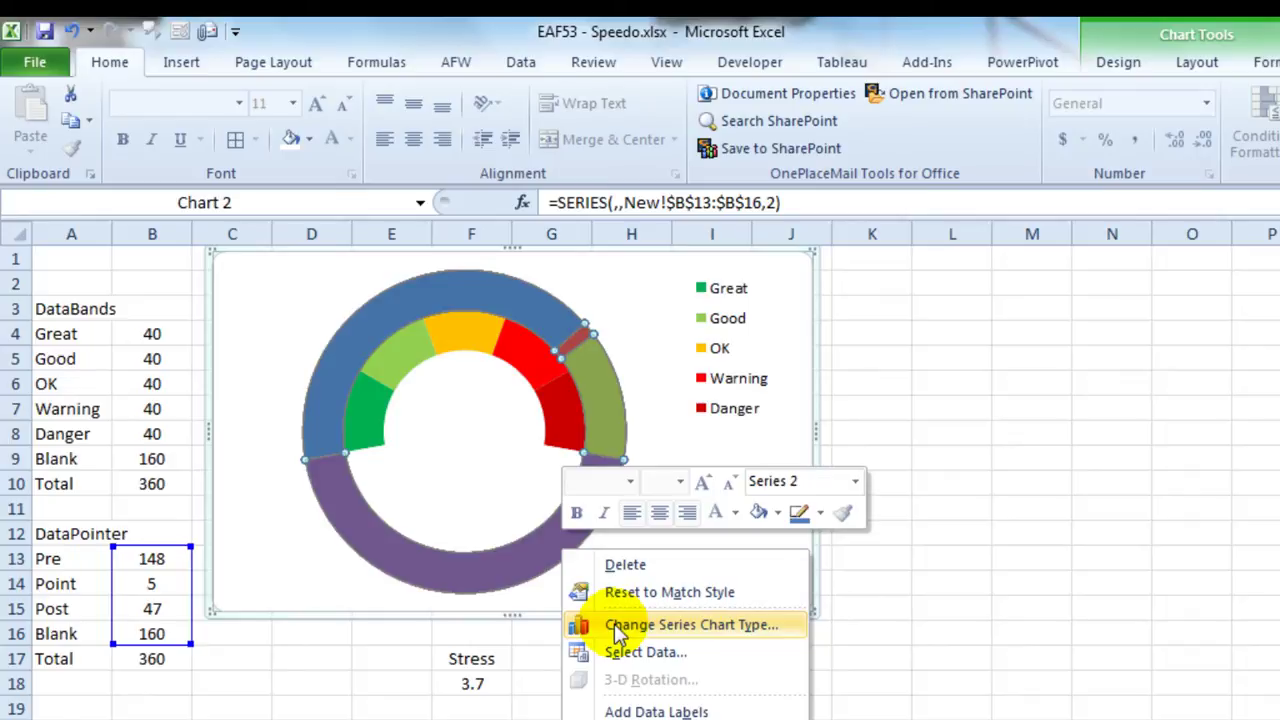
click(660, 625)
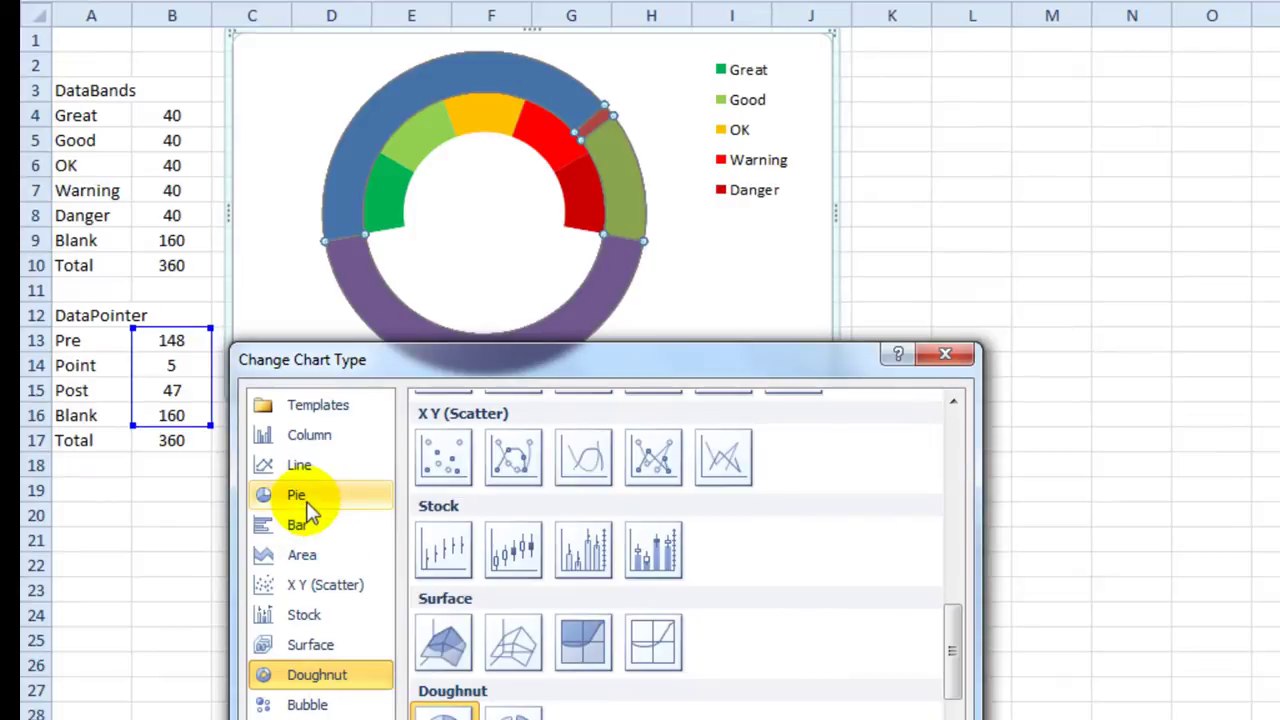
click(306, 500)
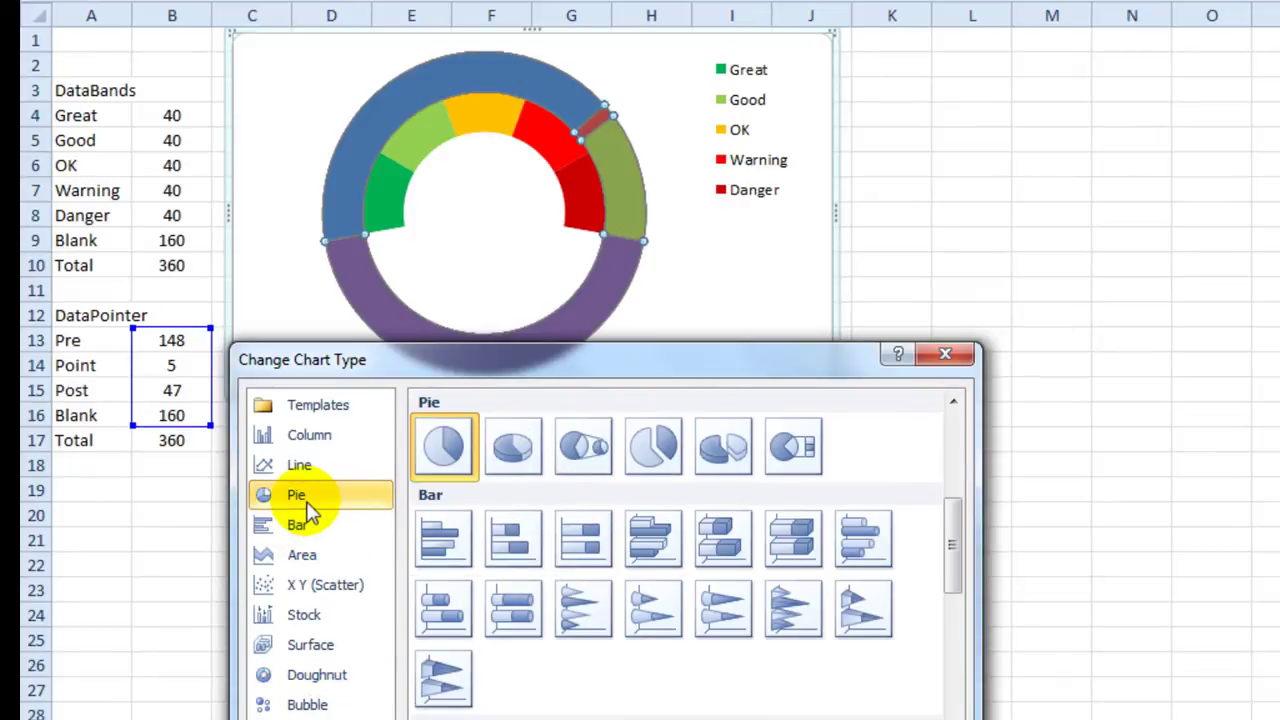
key(Return)
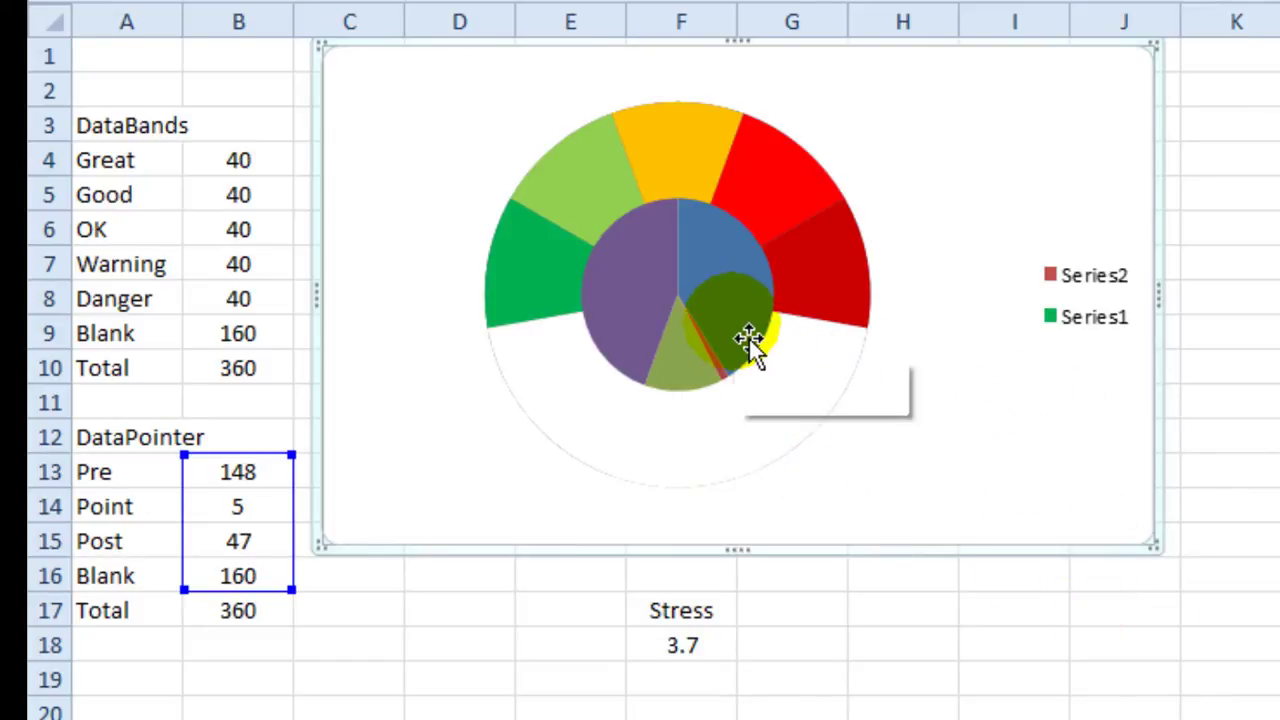
Set the pointer pie series' angle of first slice to 260 degrees
click(748, 338)
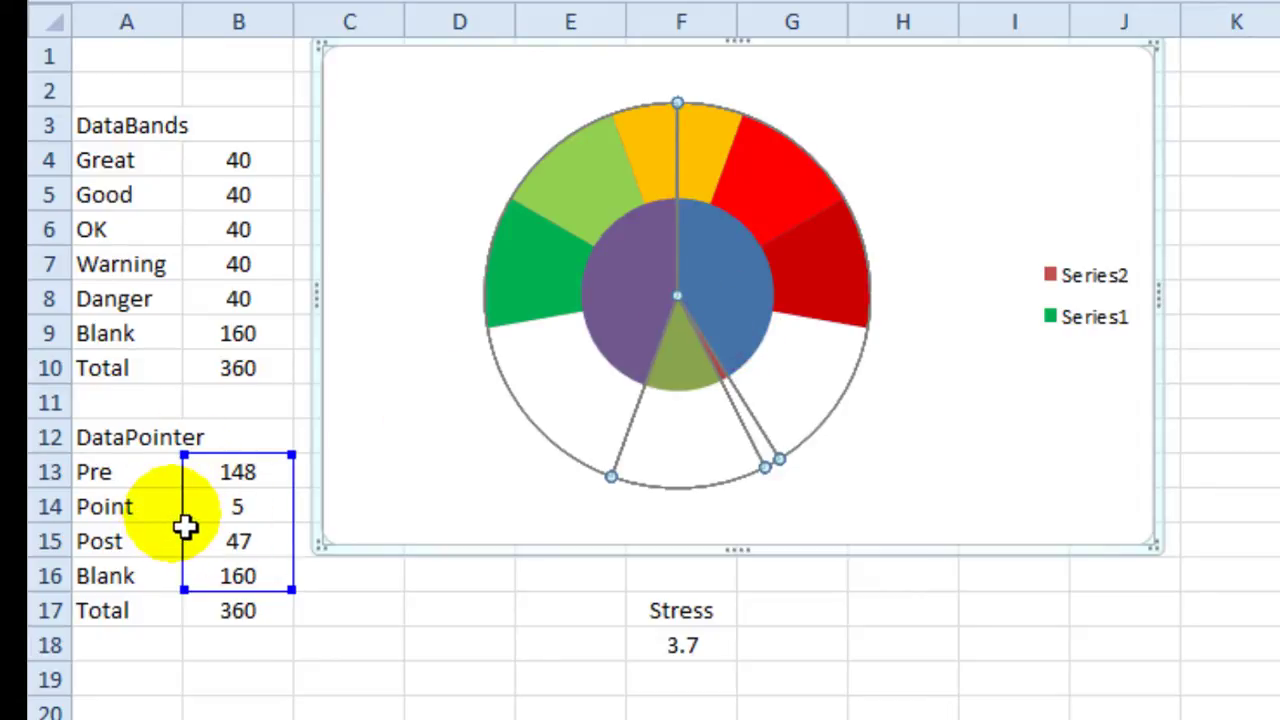
right_click(724, 308)
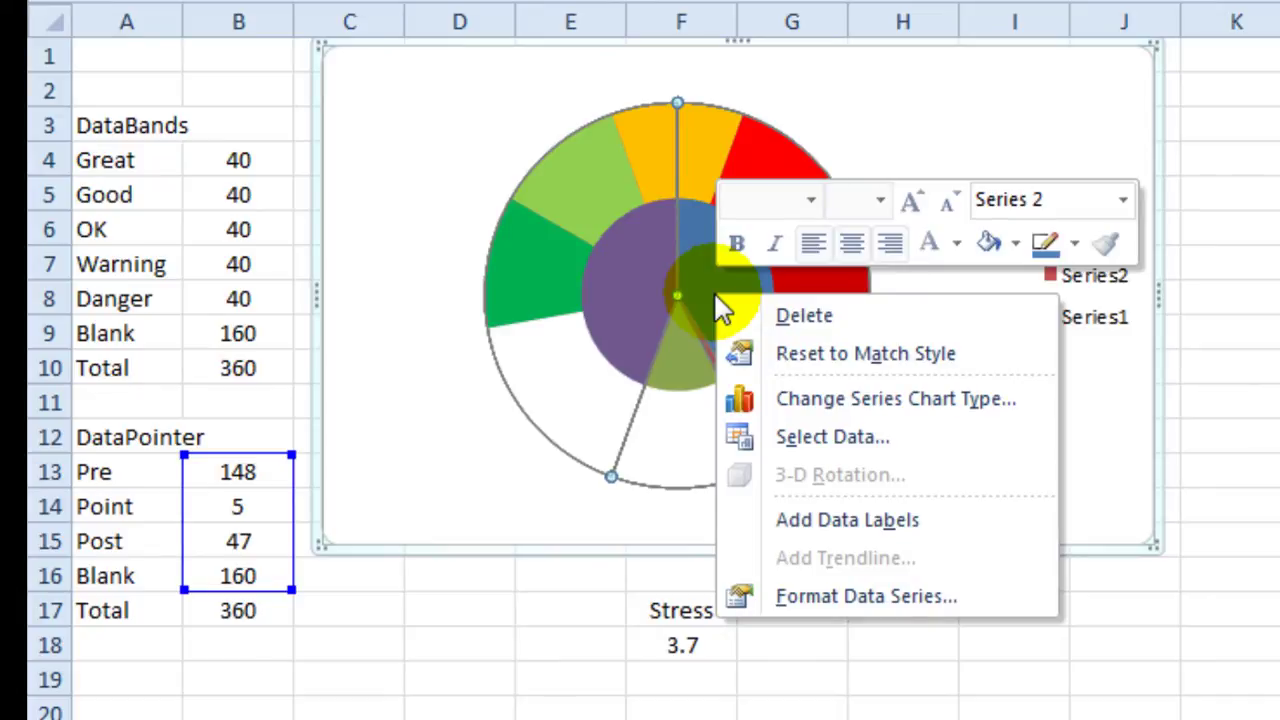
click(864, 592)
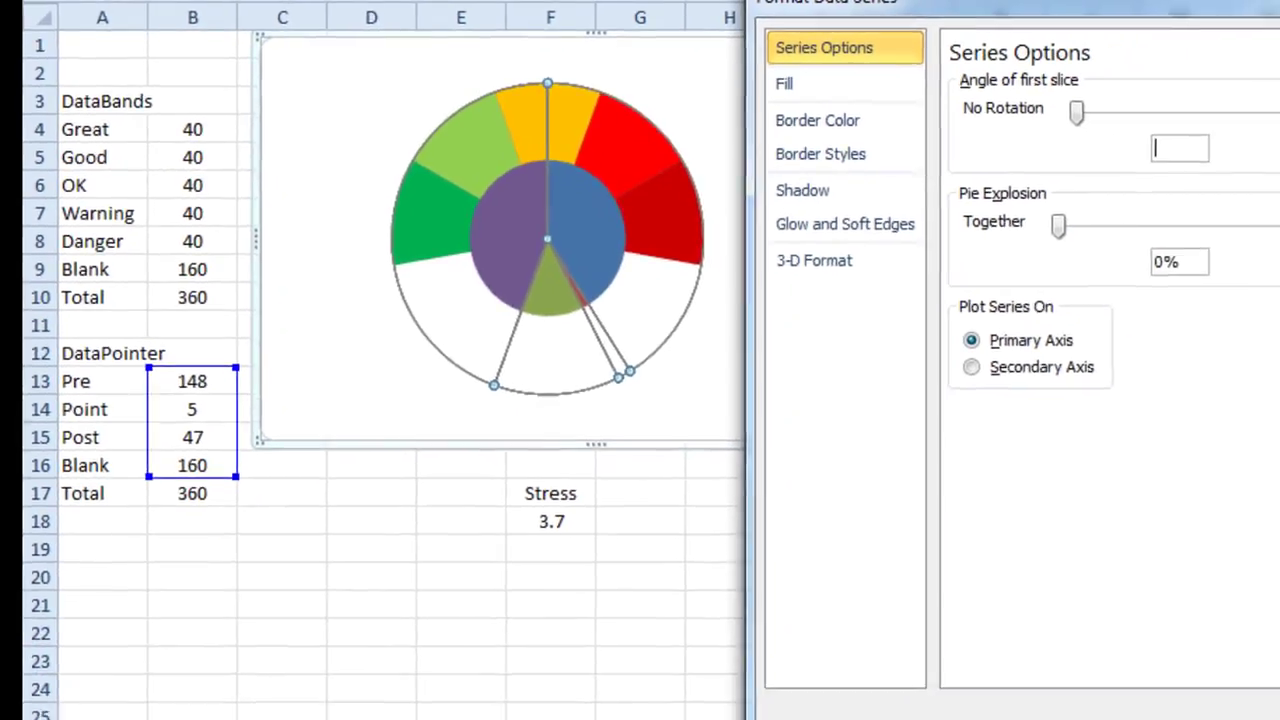
text(26)
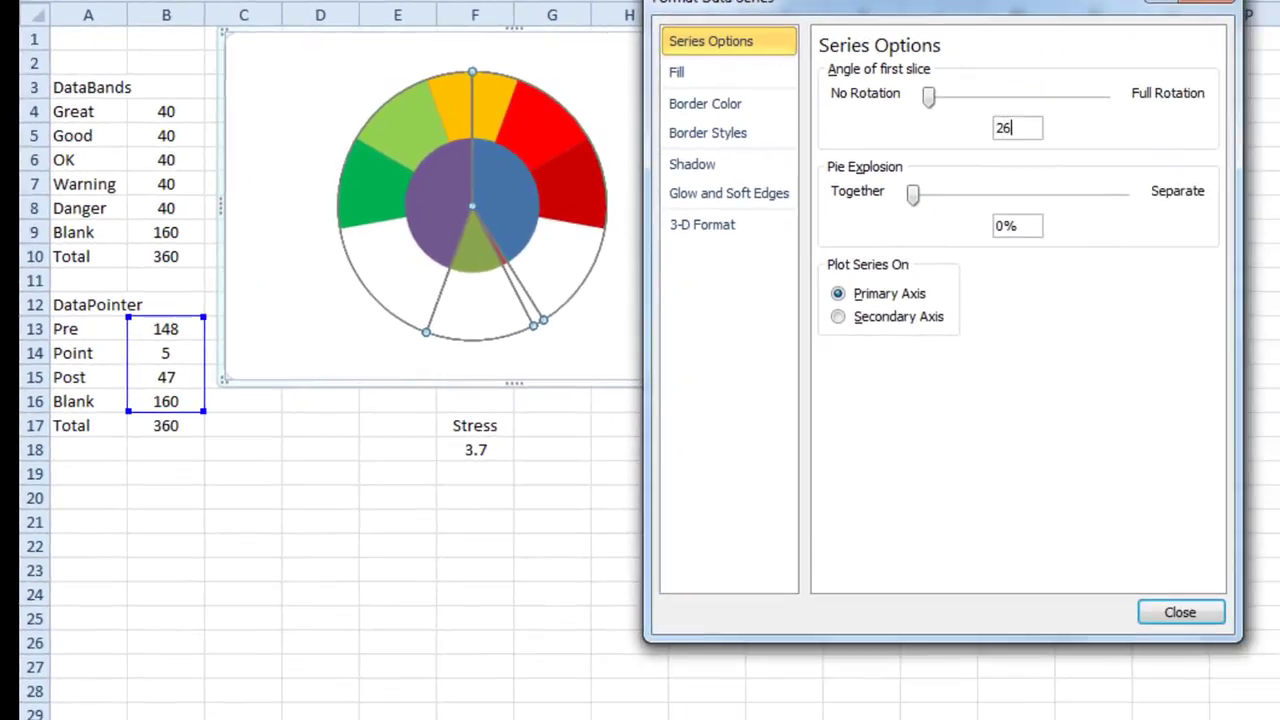
text(0)
key(Return)
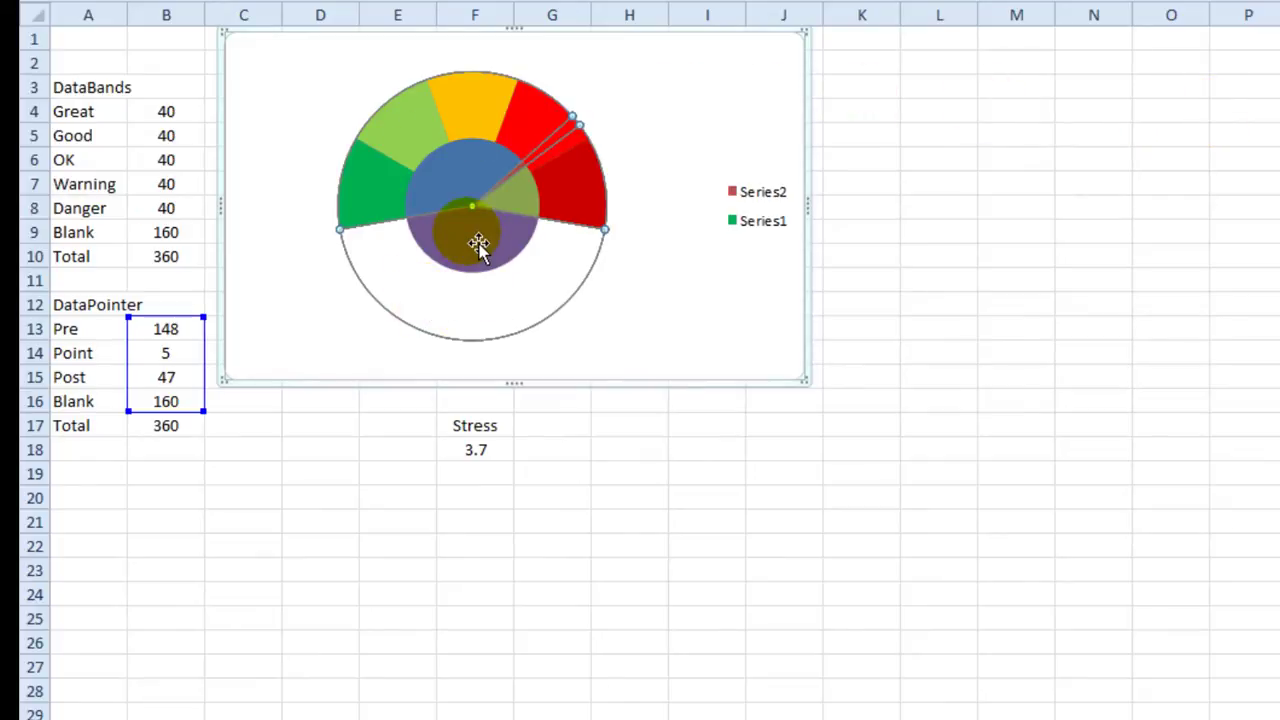
Give the pie's lower Blank slice no fill
click(478, 244)
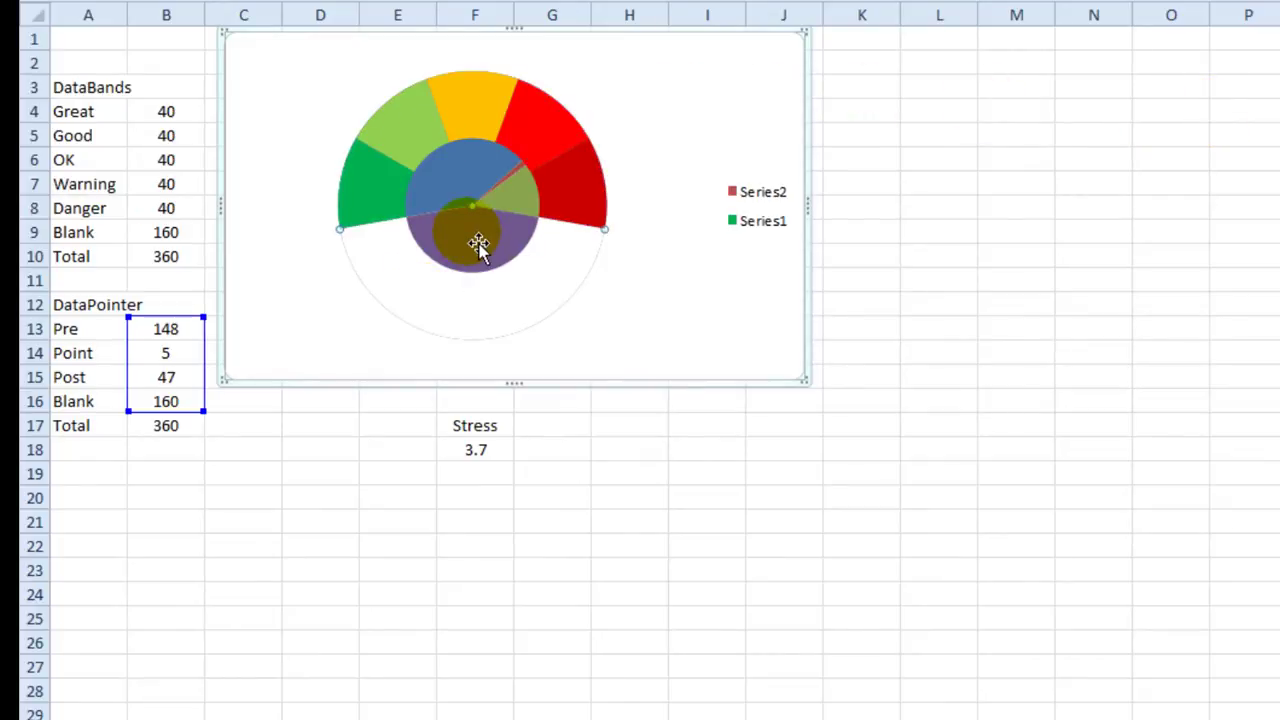
right_click(476, 244)
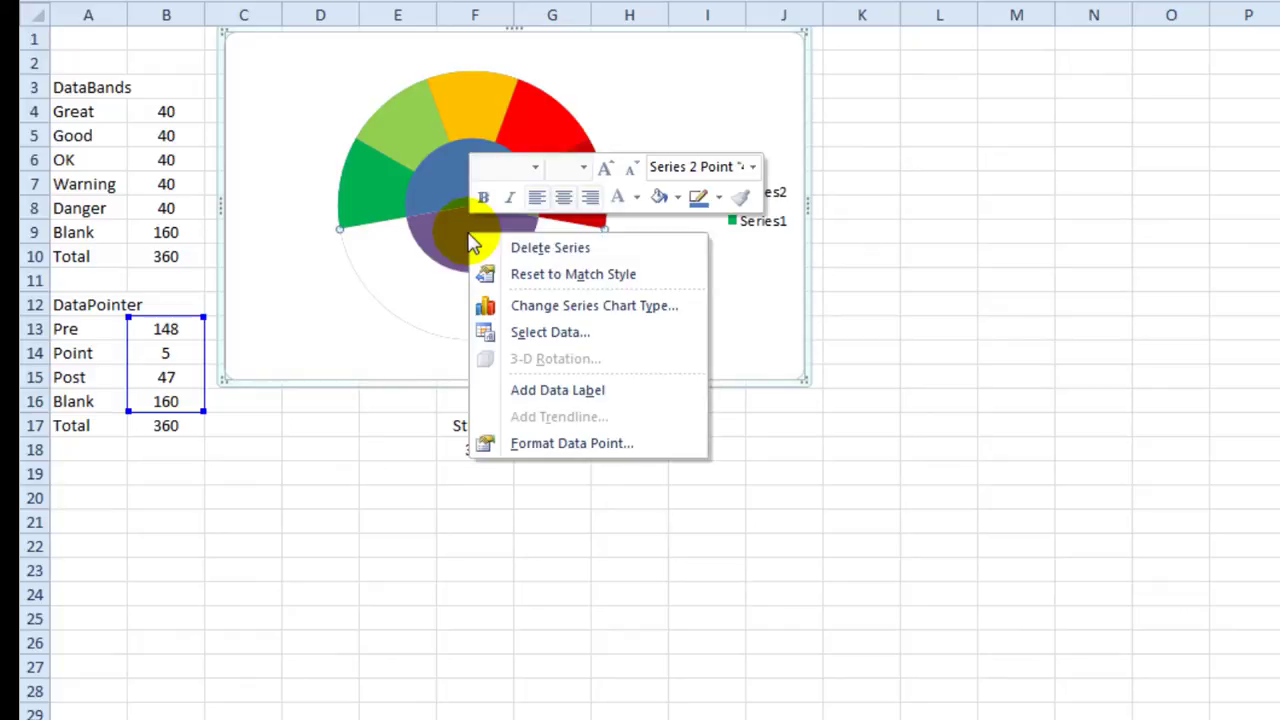
click(580, 443)
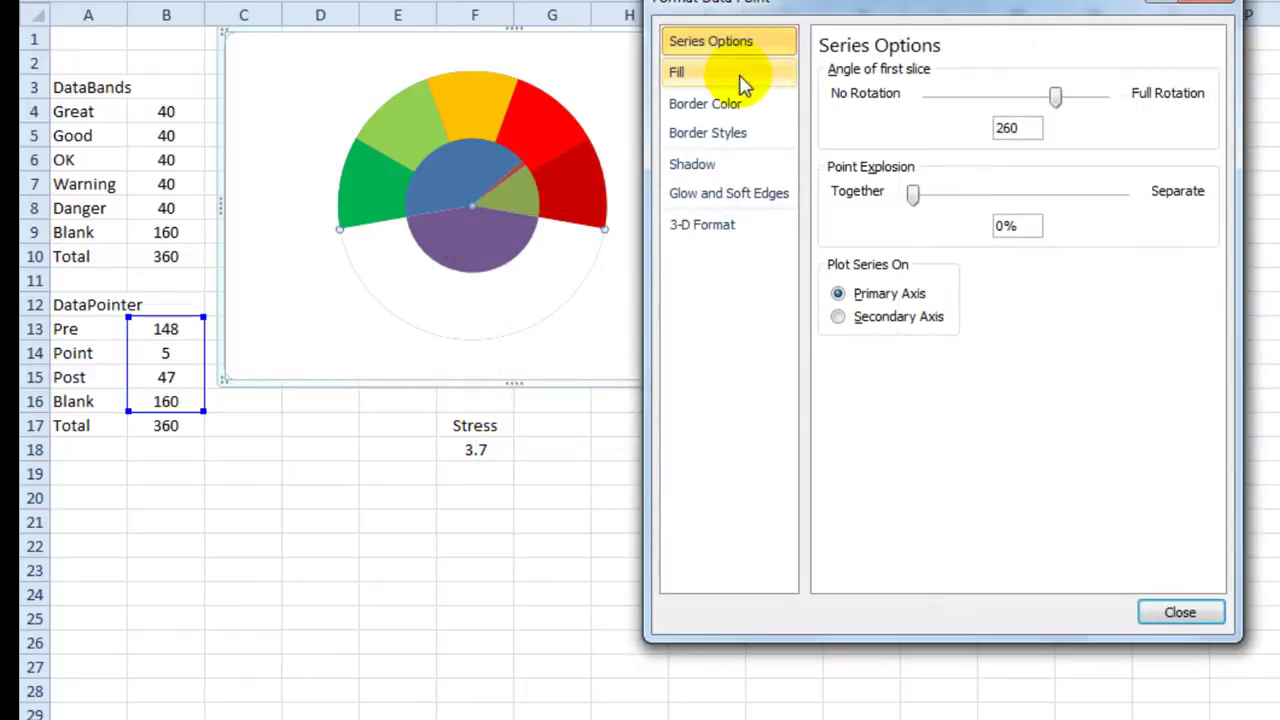
click(745, 74)
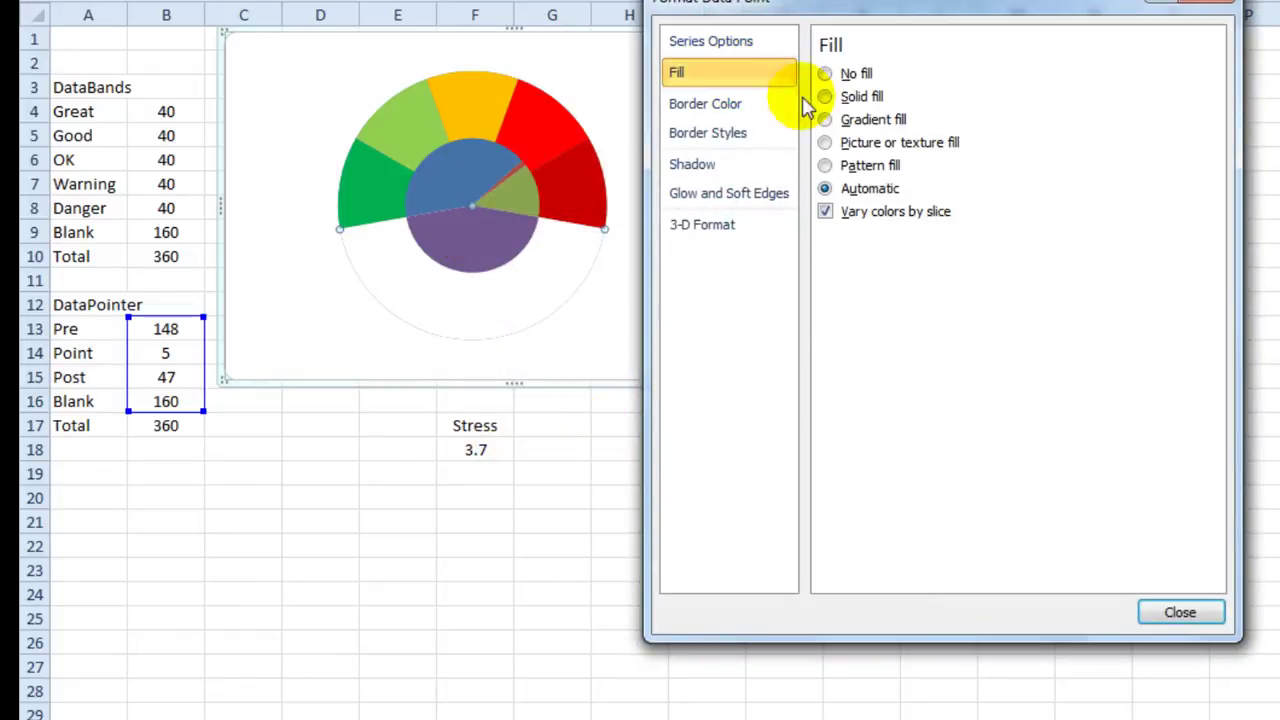
click(857, 74)
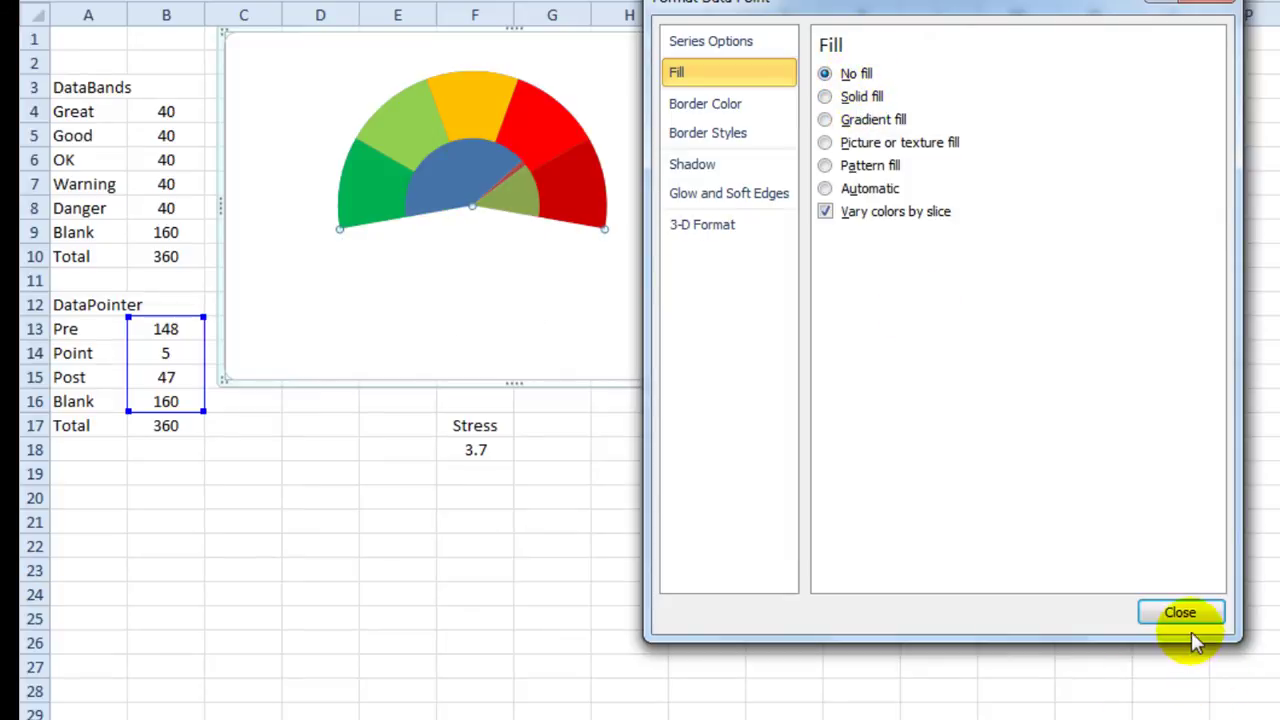
Remove the fill from the blue and green slices on either side of the needle
click(497, 183)
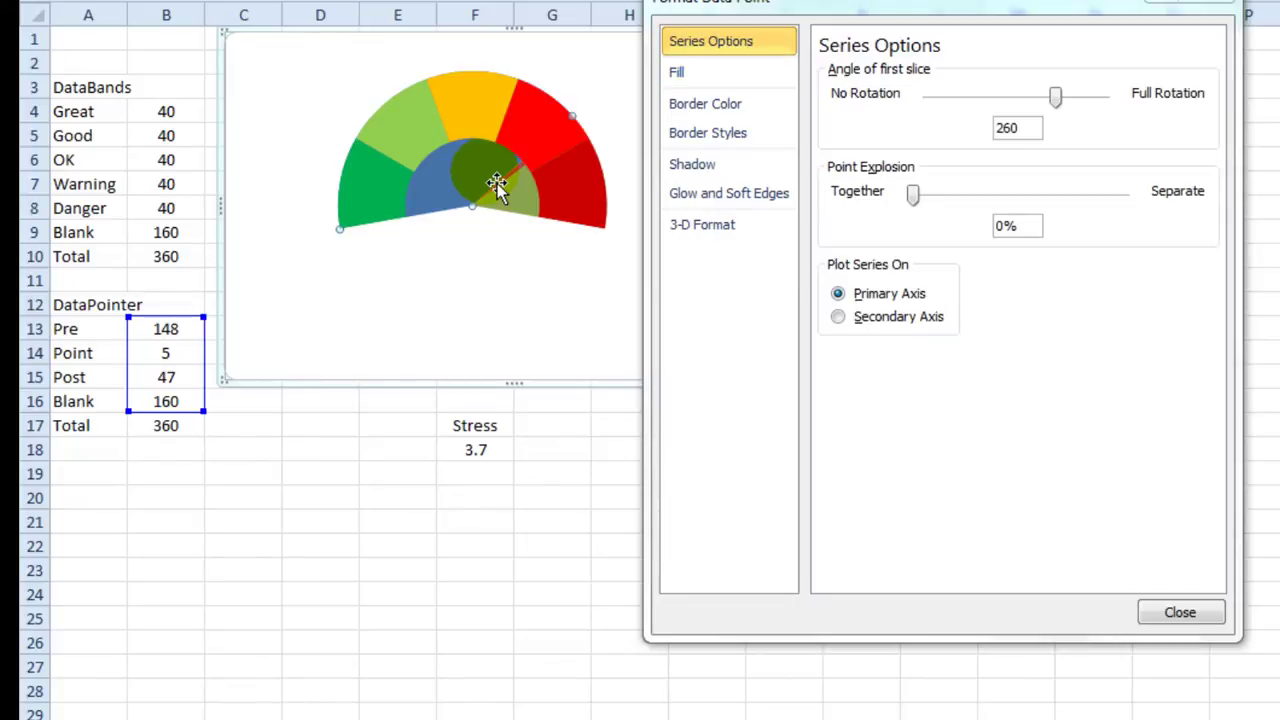
right_click(497, 183)
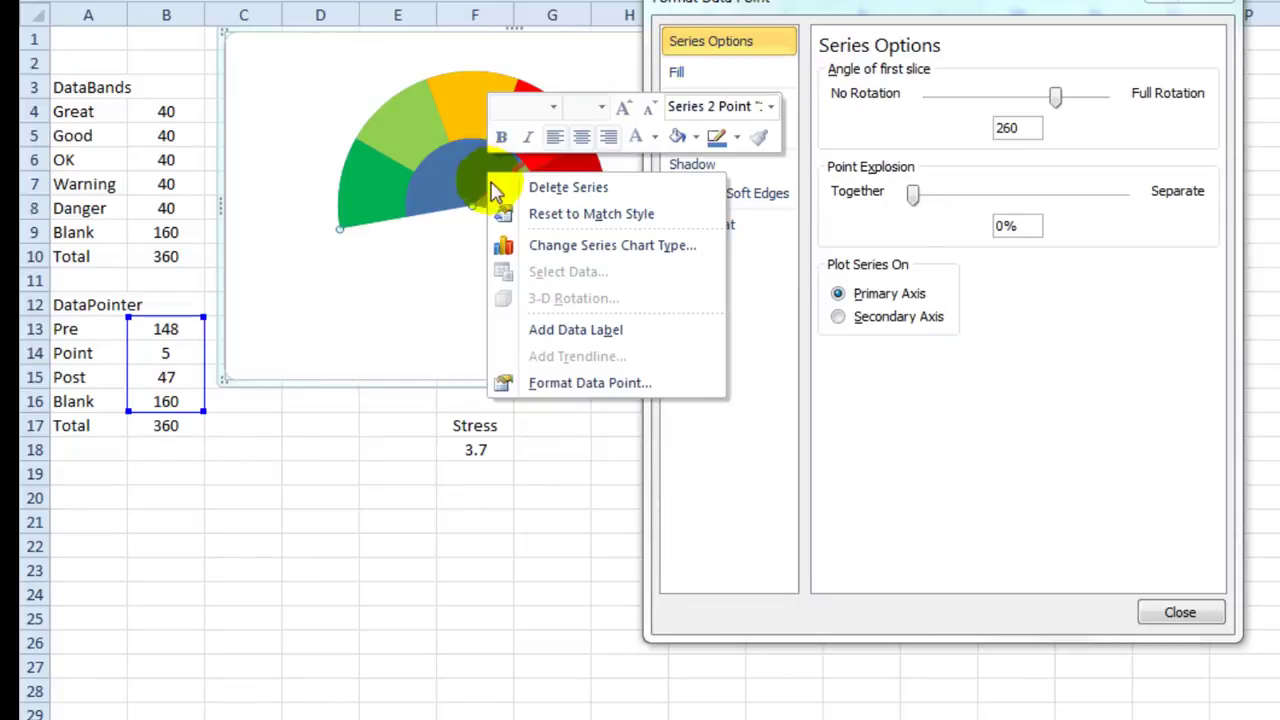
click(580, 385)
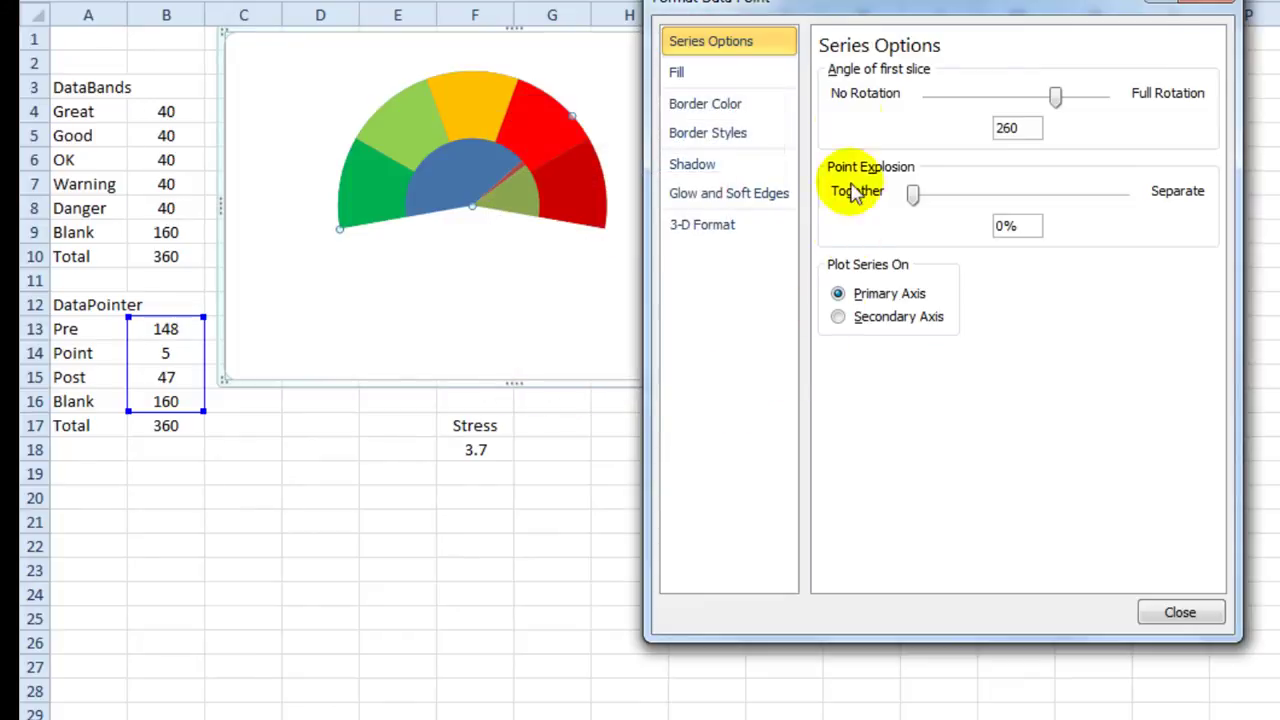
click(730, 74)
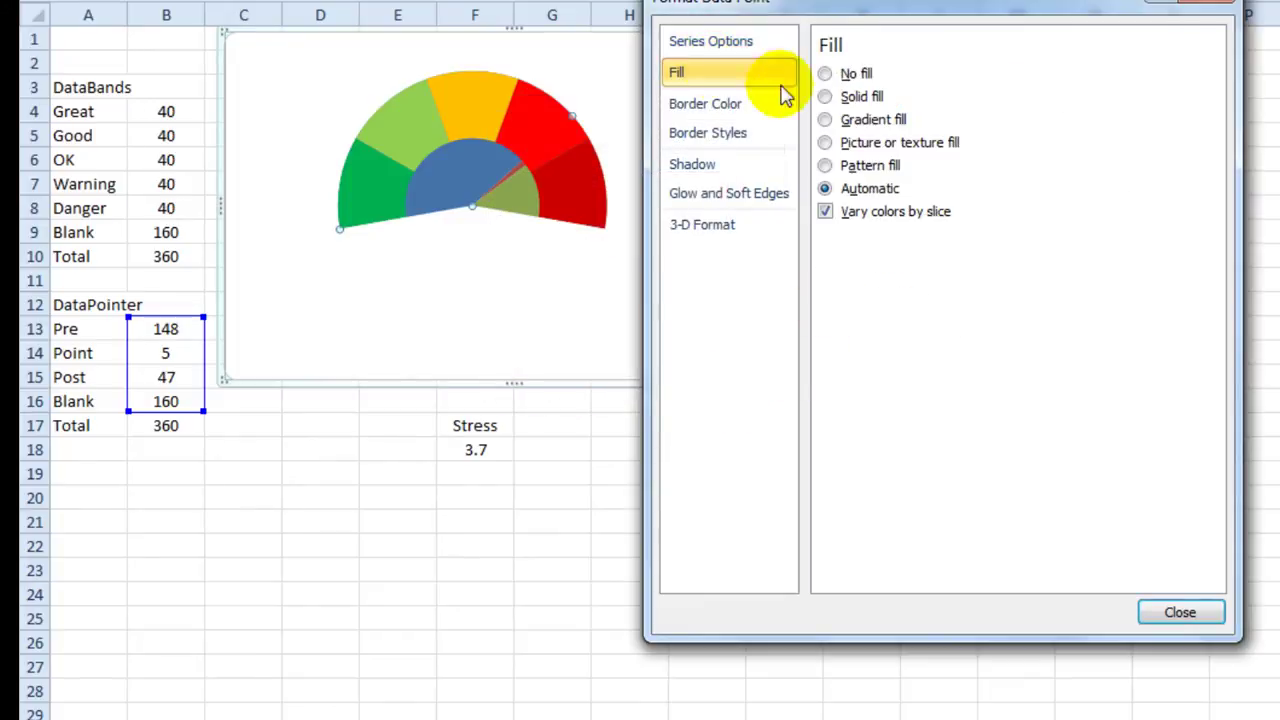
click(858, 75)
click(526, 207)
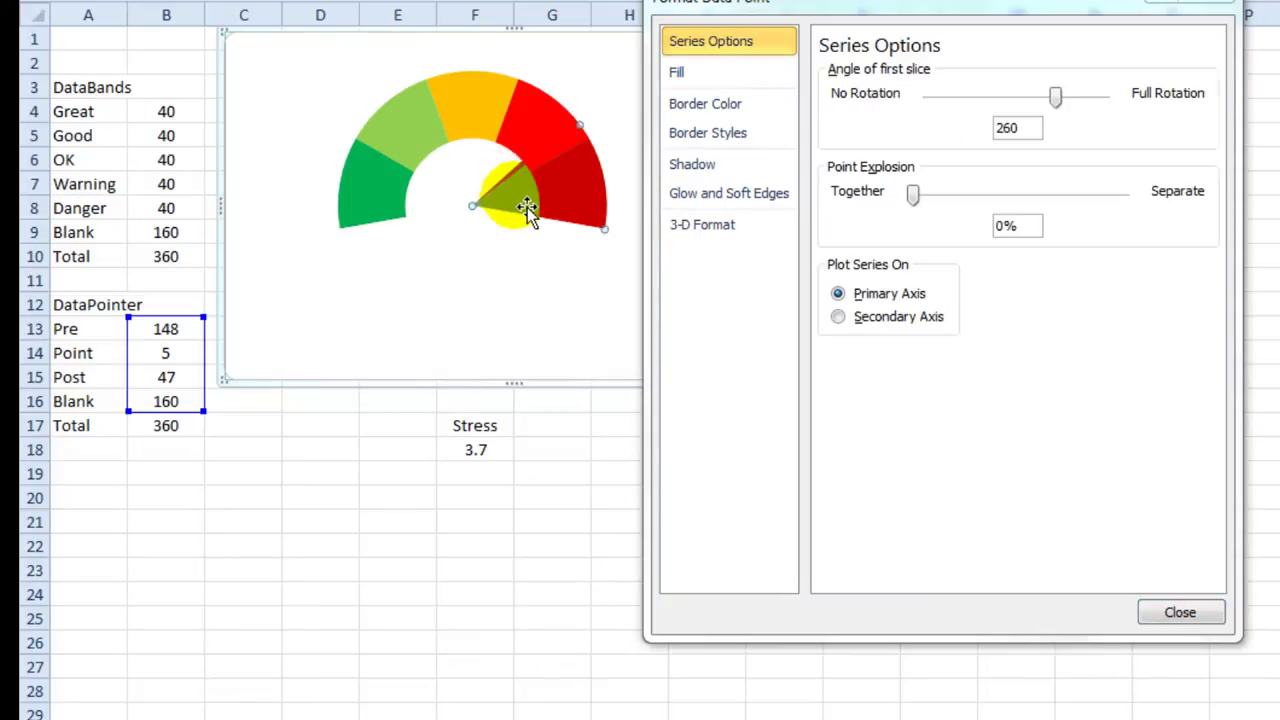
click(730, 74)
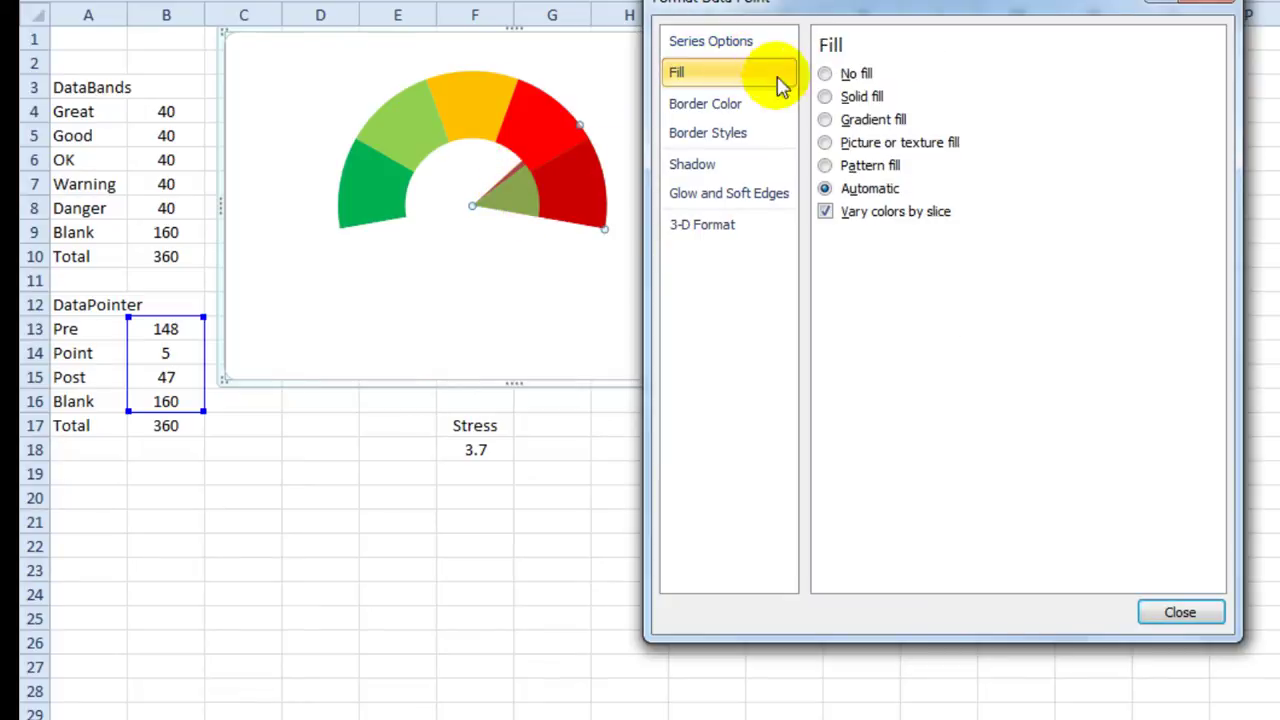
click(860, 74)
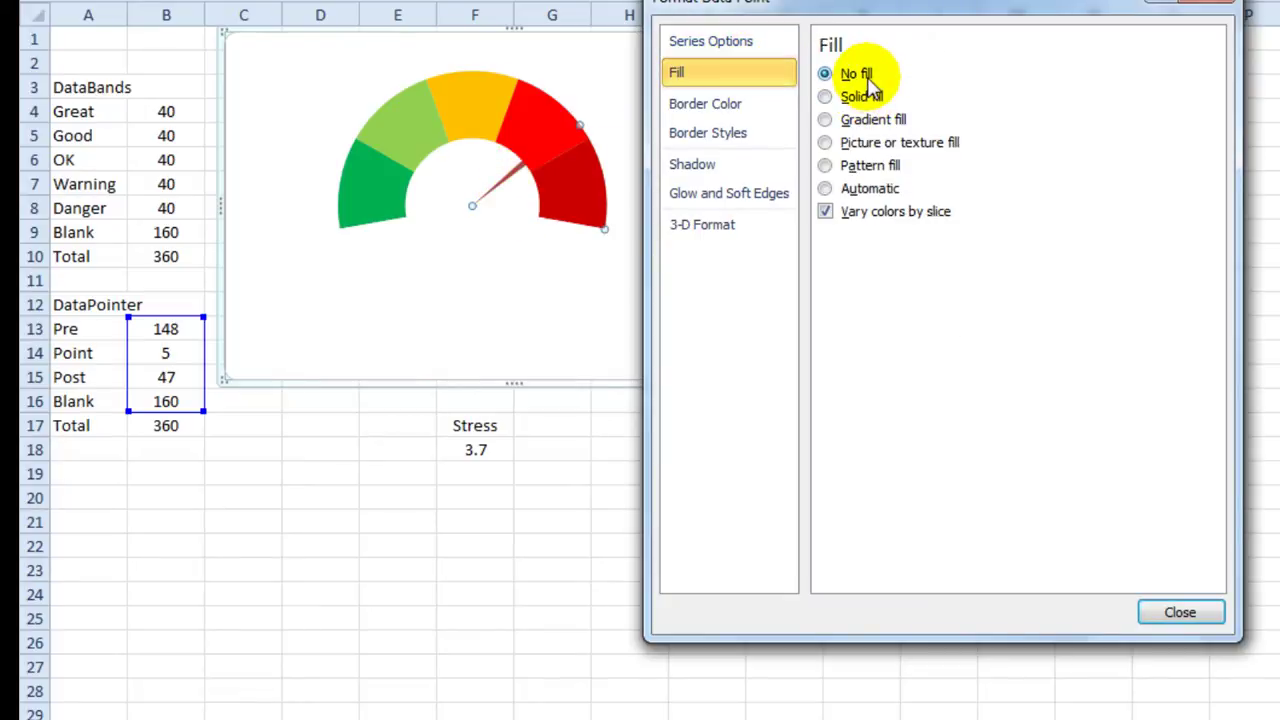
Give the thin Point needle slice a solid black fill
click(527, 186)
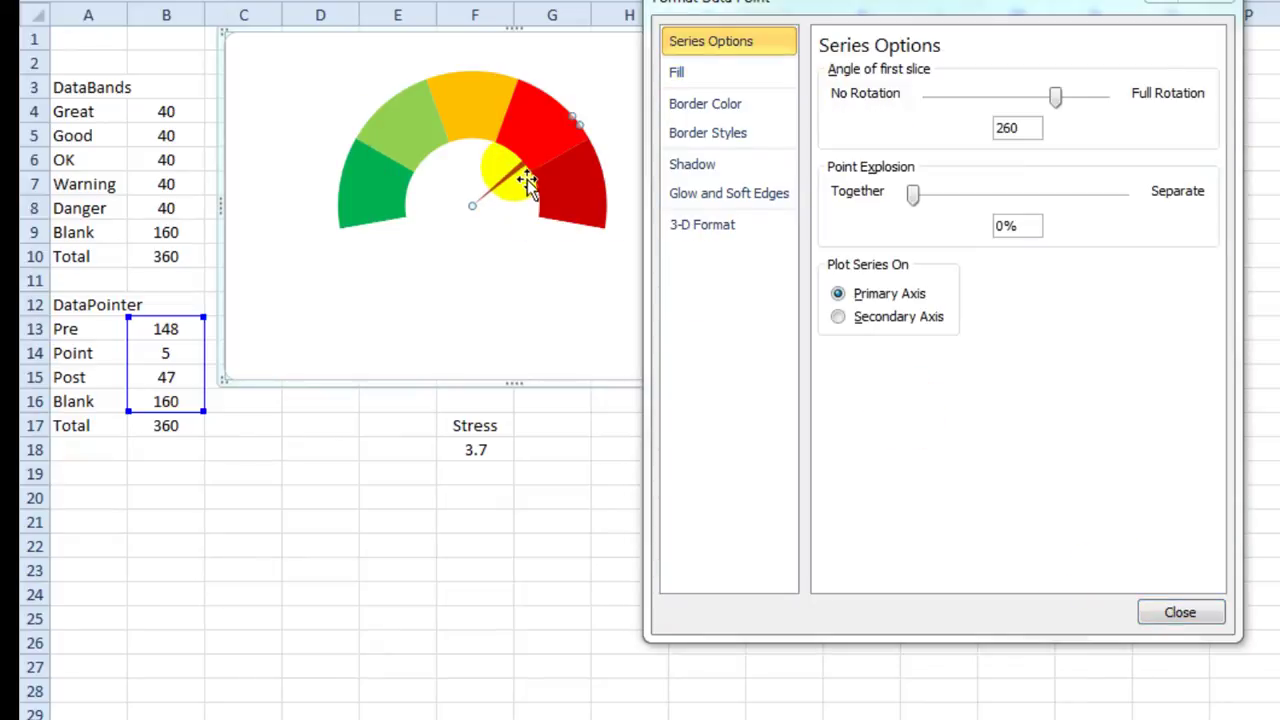
click(729, 74)
click(856, 100)
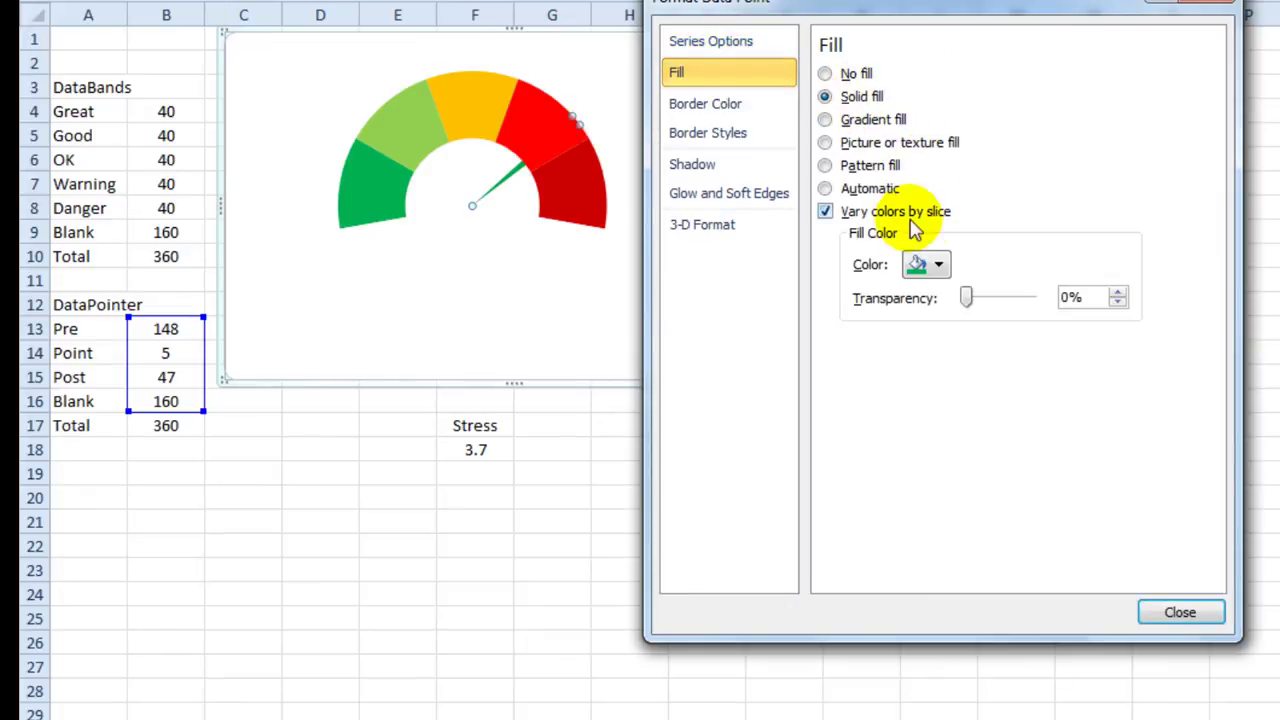
click(928, 264)
click(933, 315)
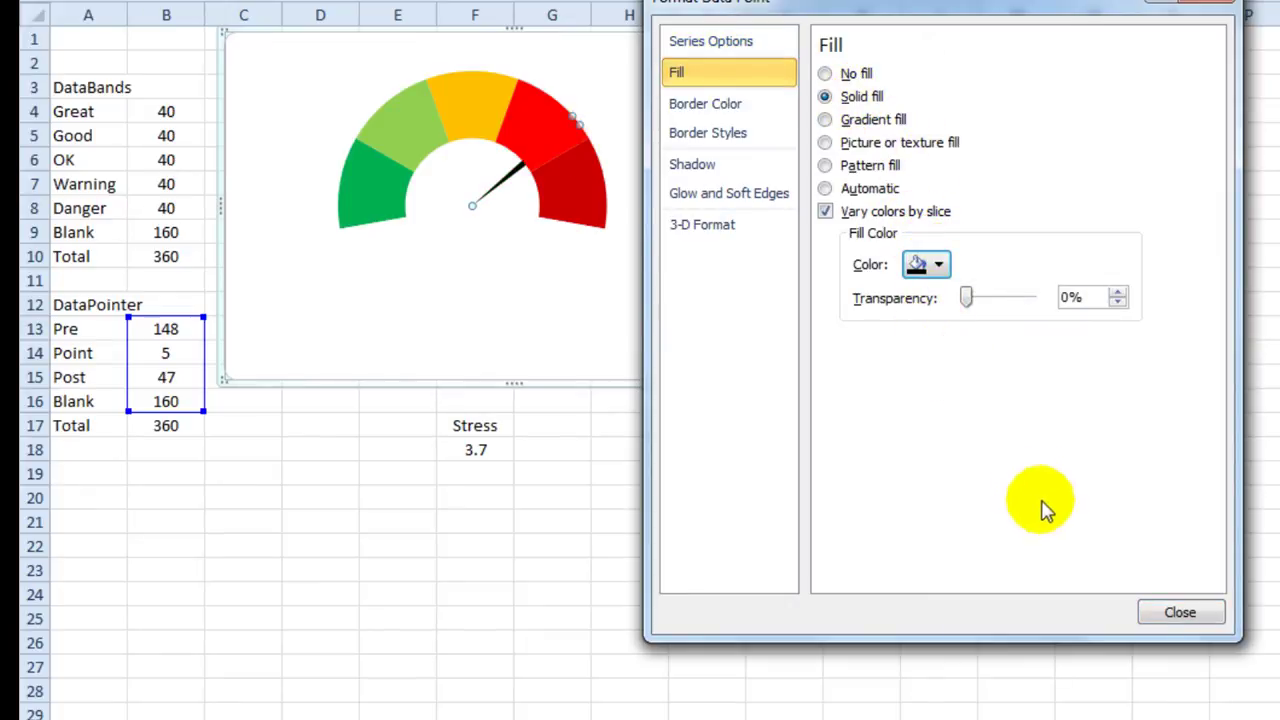
click(1177, 612)
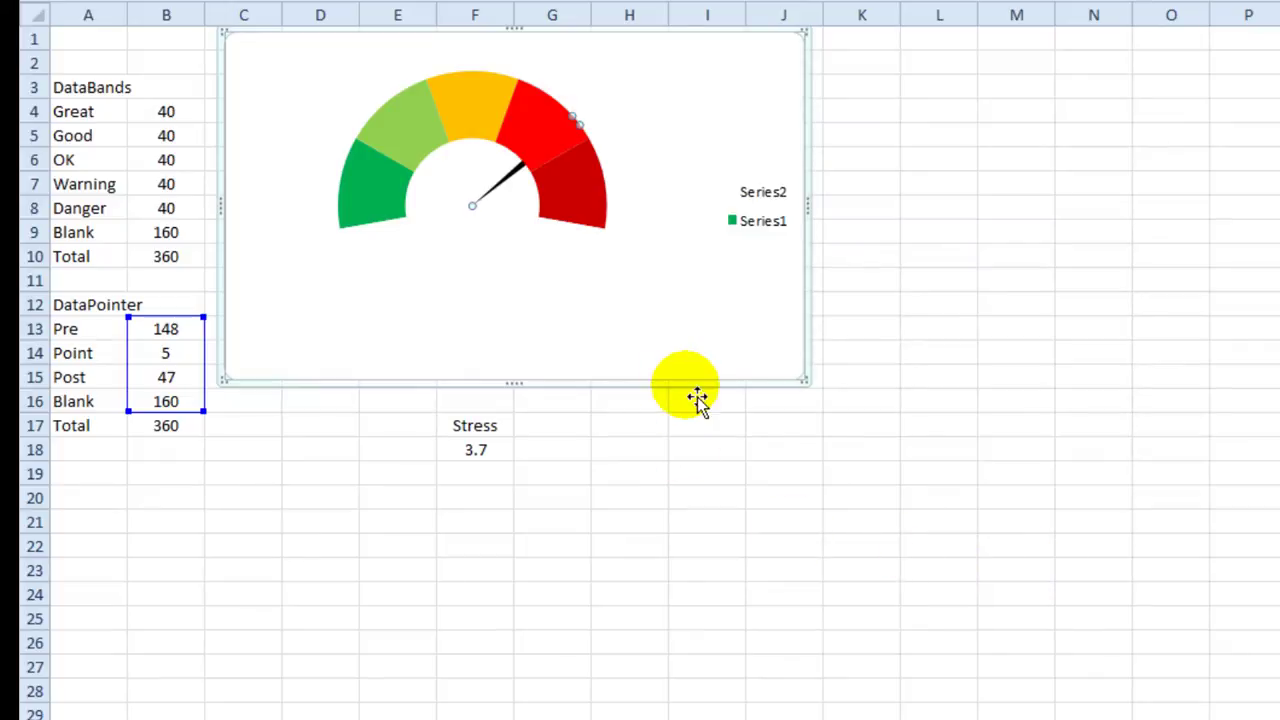
click(598, 200)
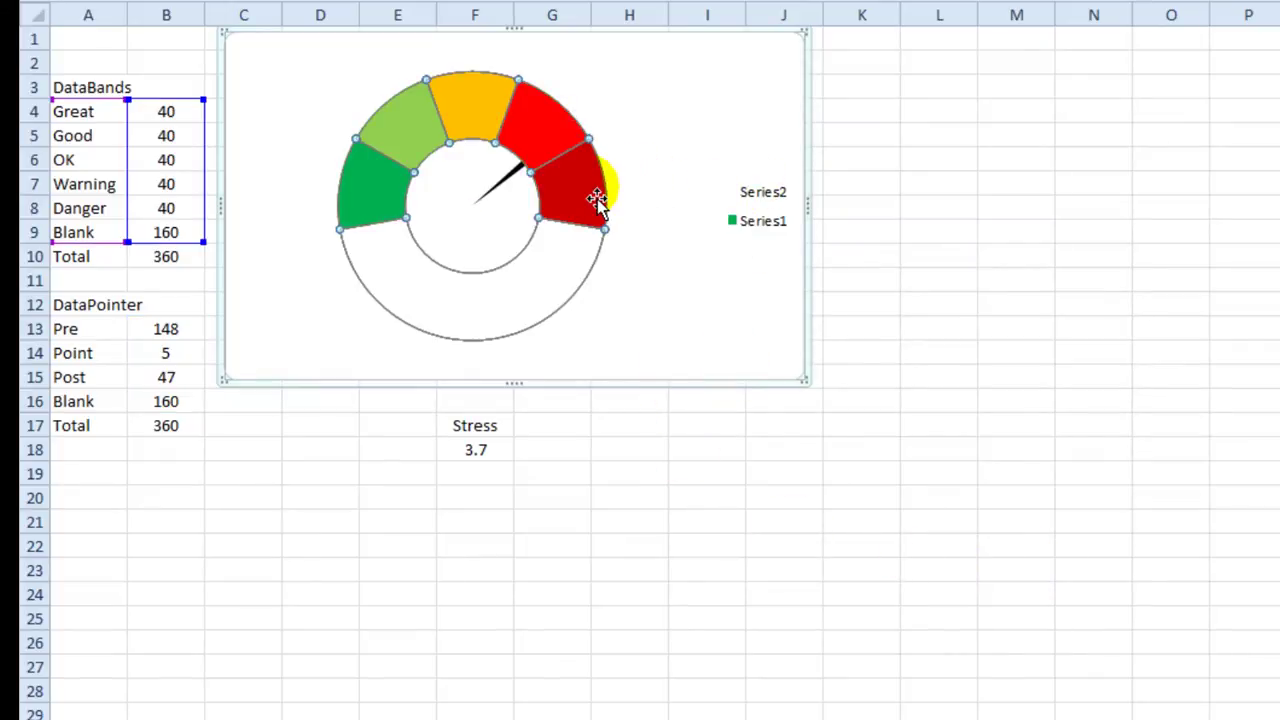
Open and close the needle series' formatting settings, then view the gauge
click(512, 185)
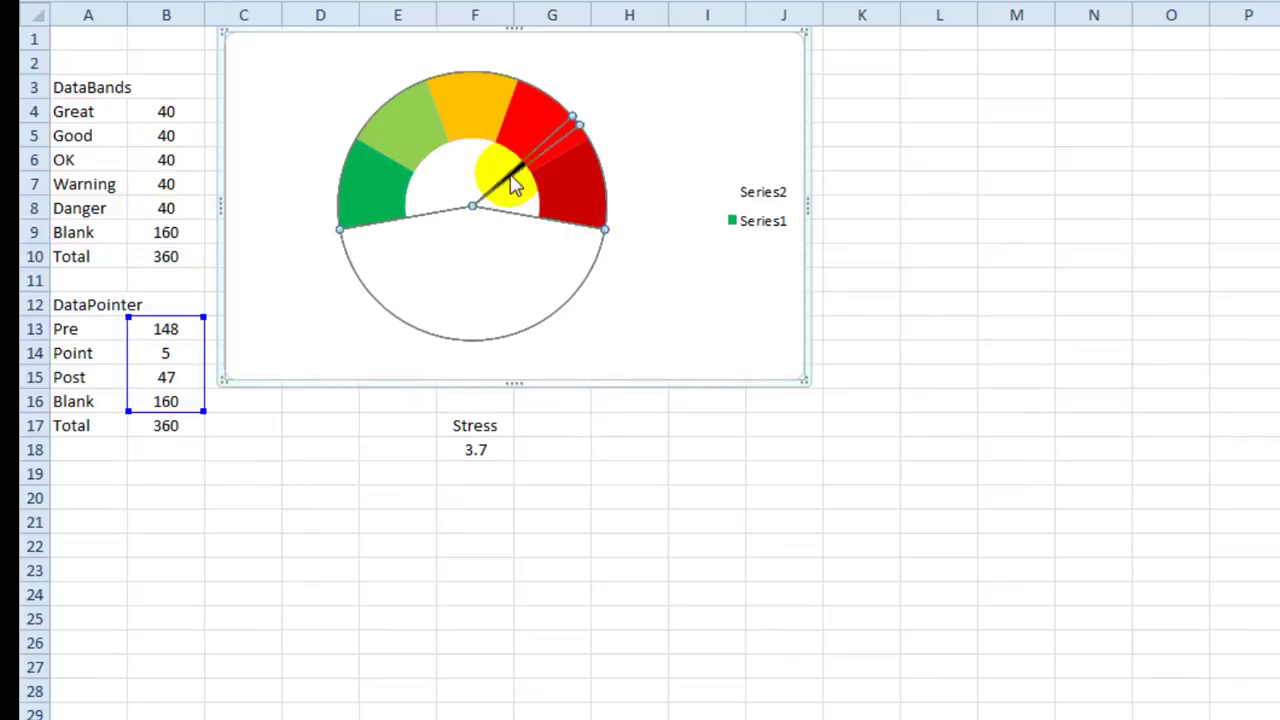
right_click(512, 185)
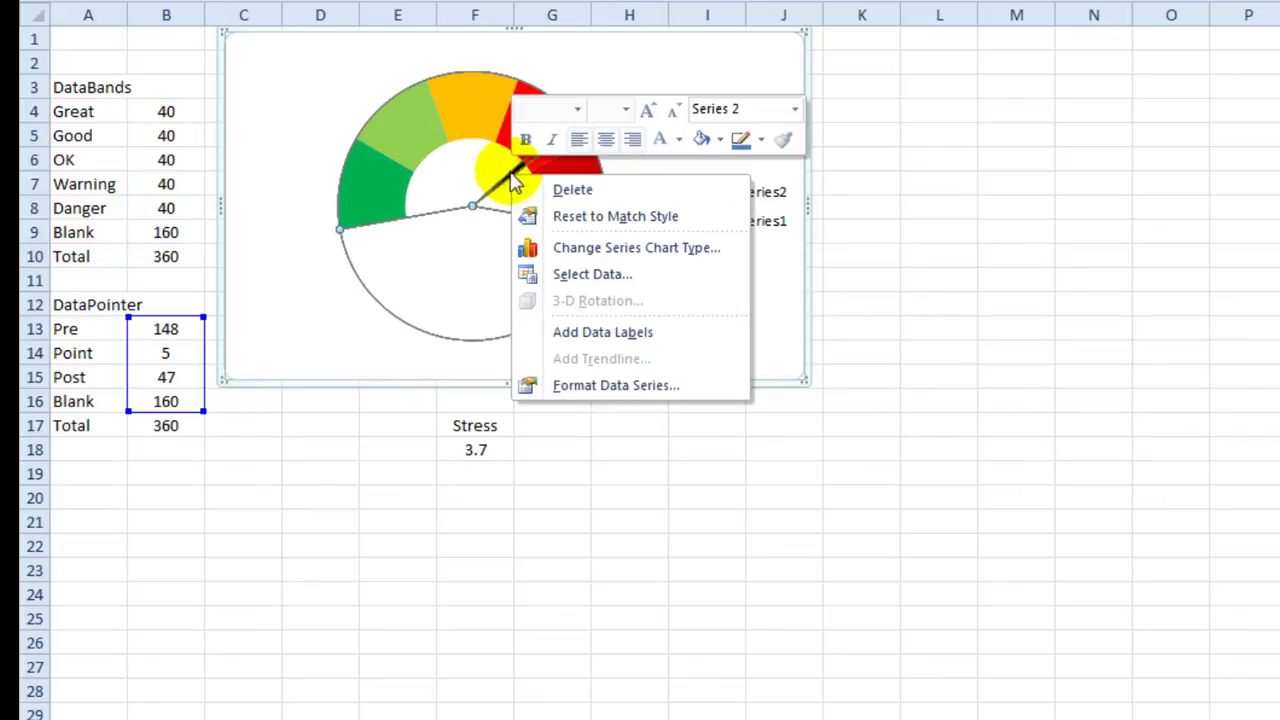
click(636, 388)
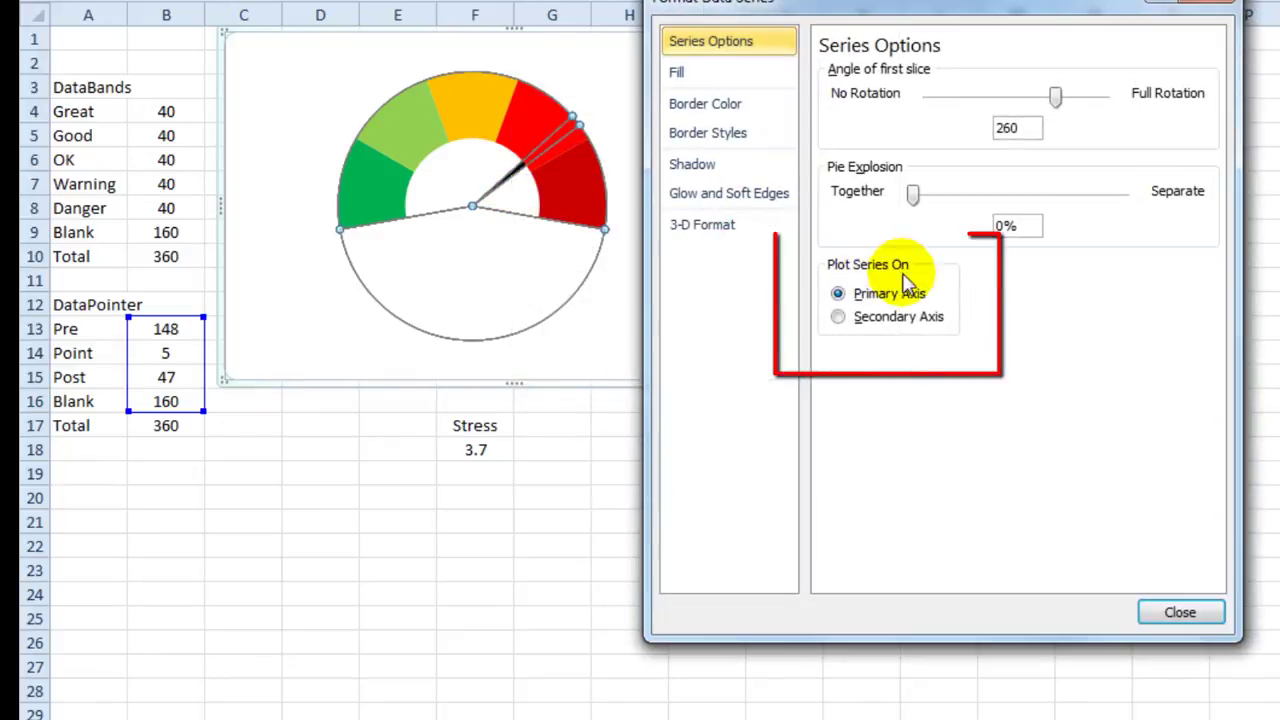
click(1204, 609)
click(712, 566)
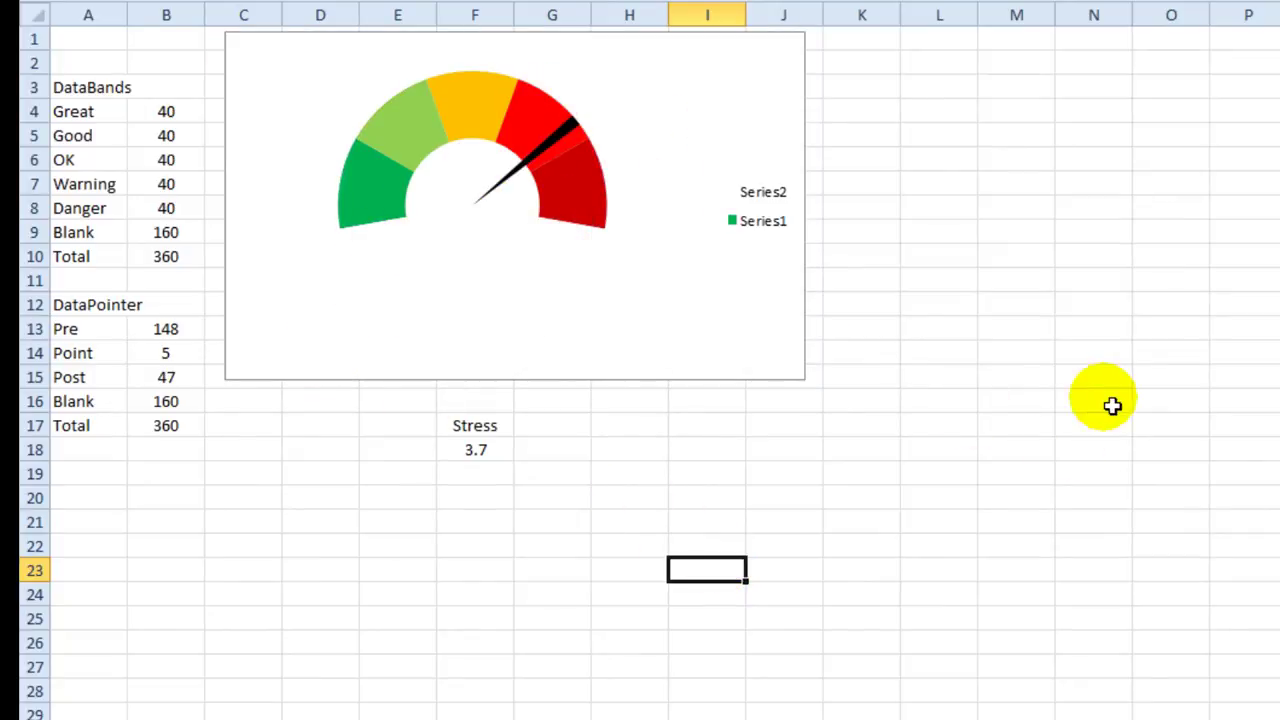
Delete the Series1/Series2 legend and enter 2.1 as the Stress score in F18
click(758, 224)
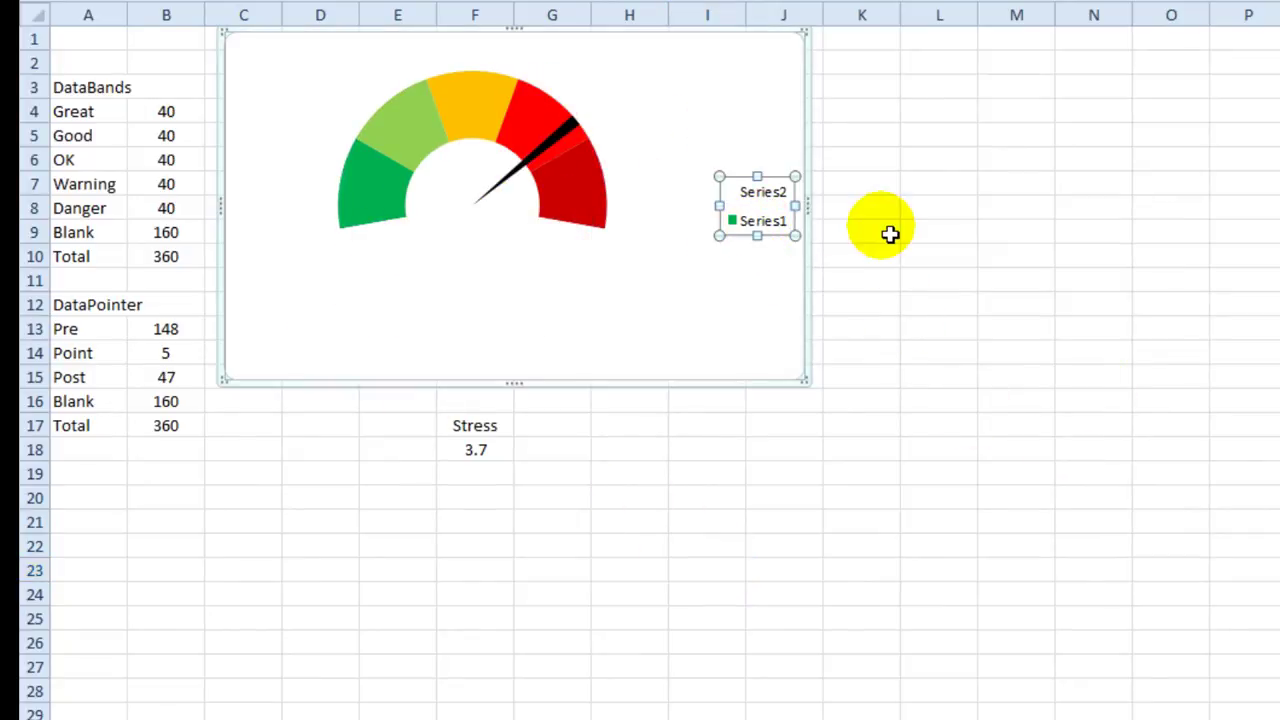
key(Delete)
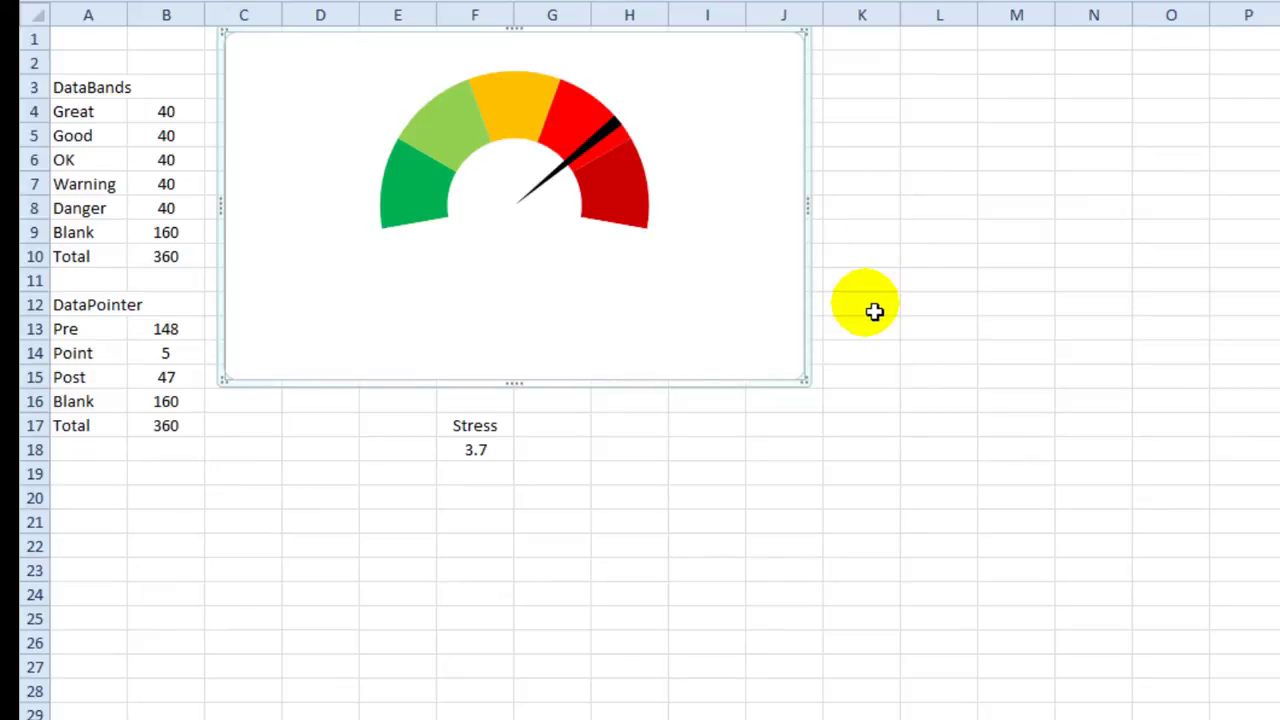
click(655, 480)
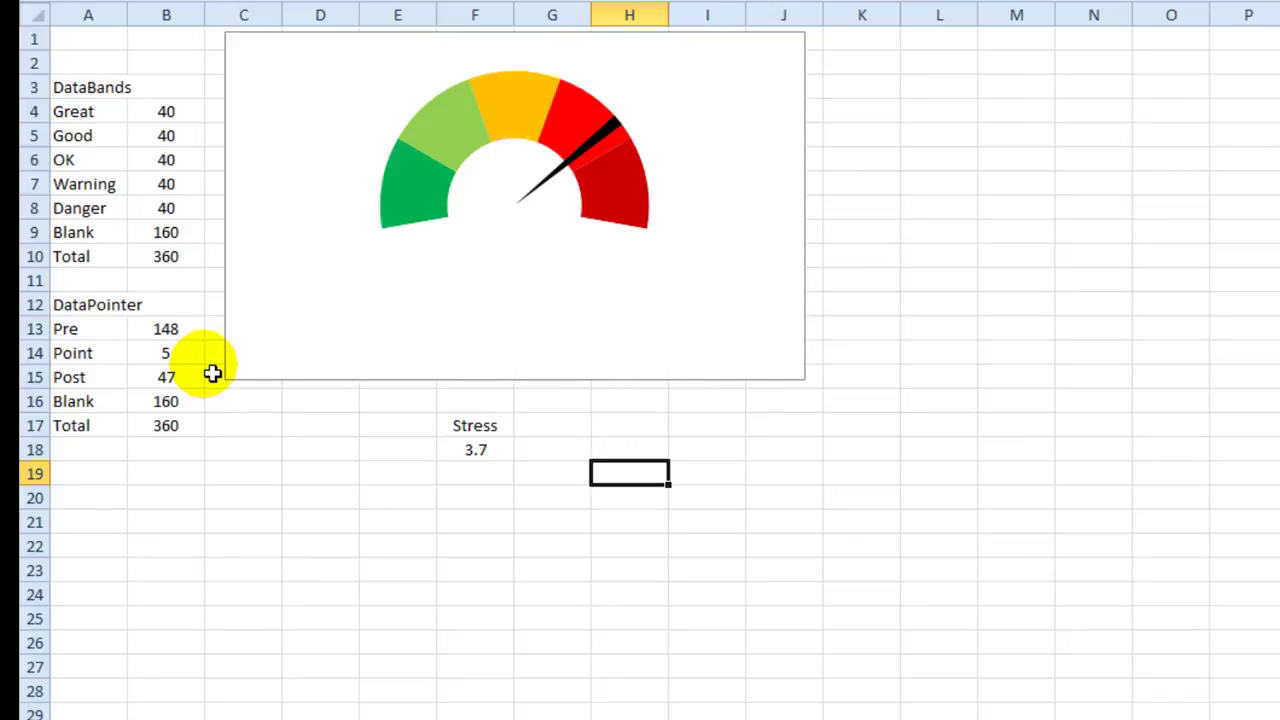
click(478, 454)
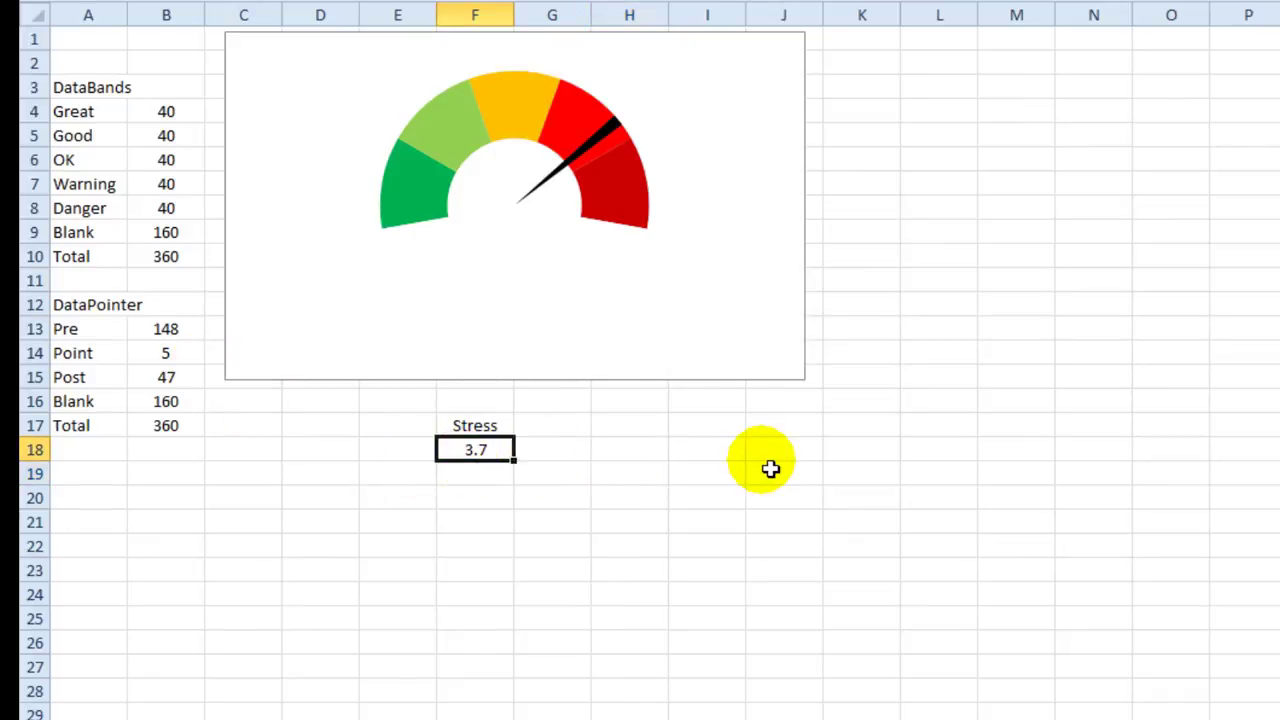
key(Return)
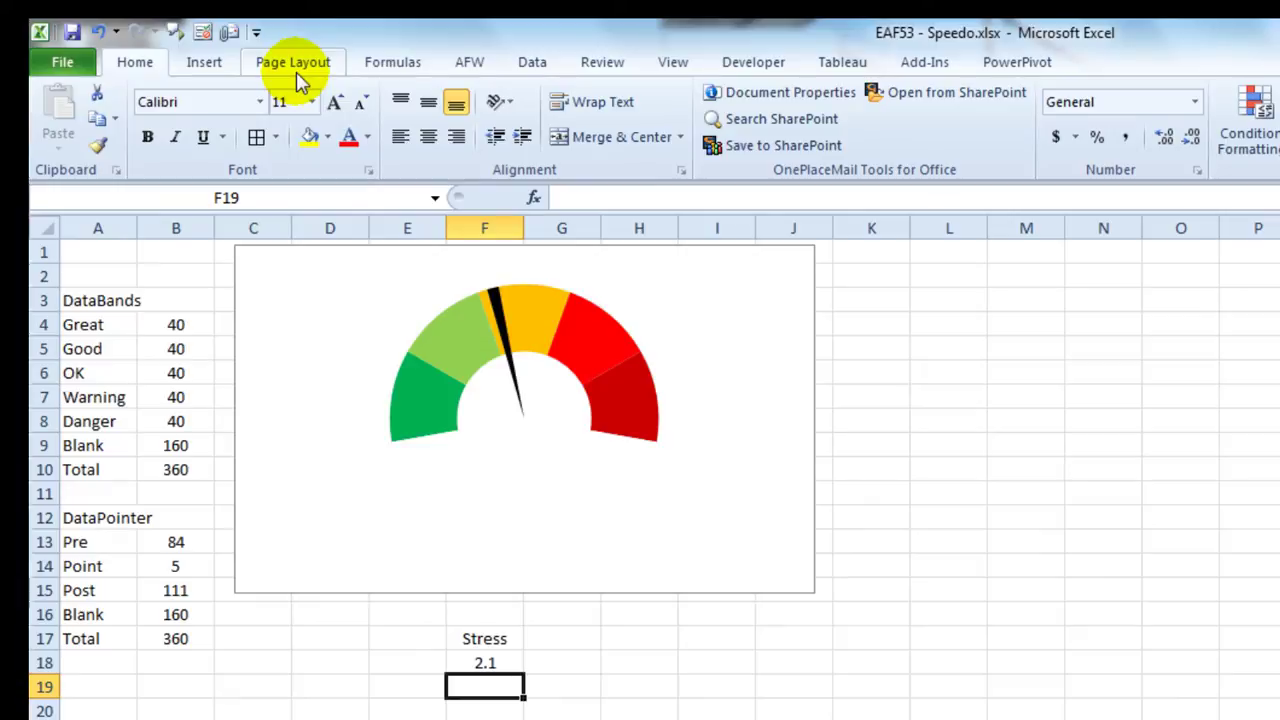
Draw a text box beneath the gauge arc for the STRESS label
click(432, 468)
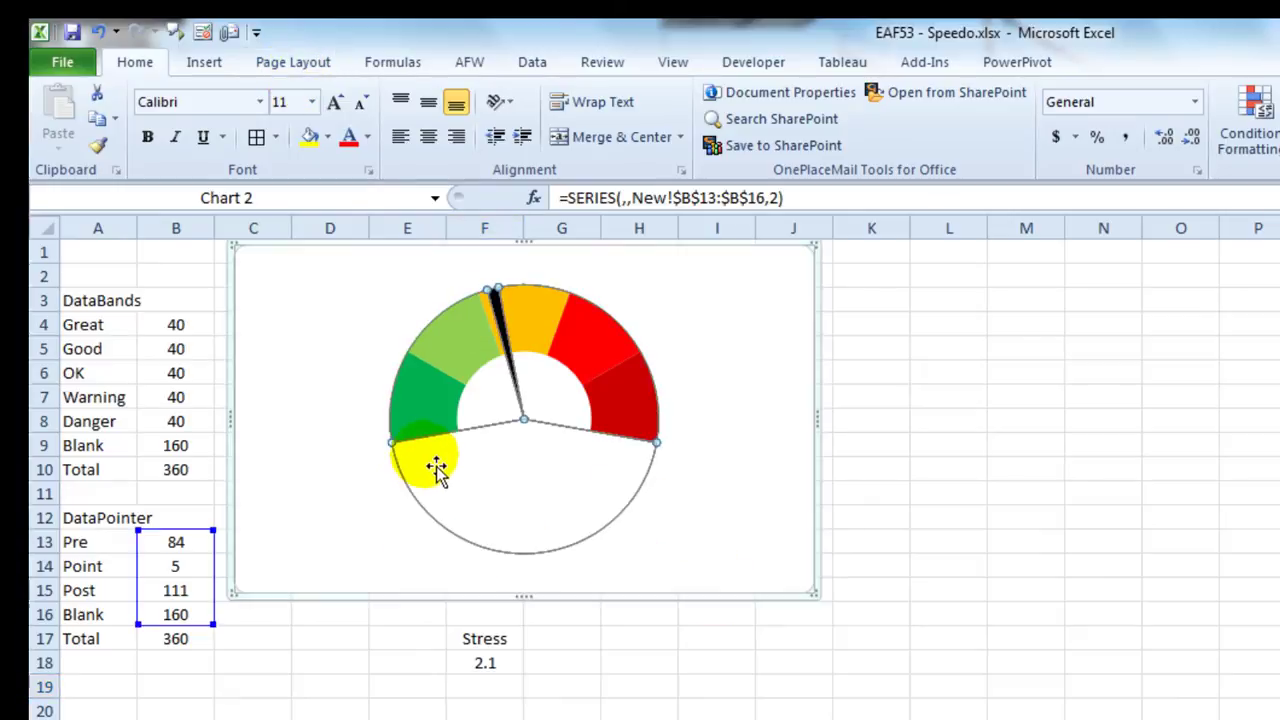
click(1075, 522)
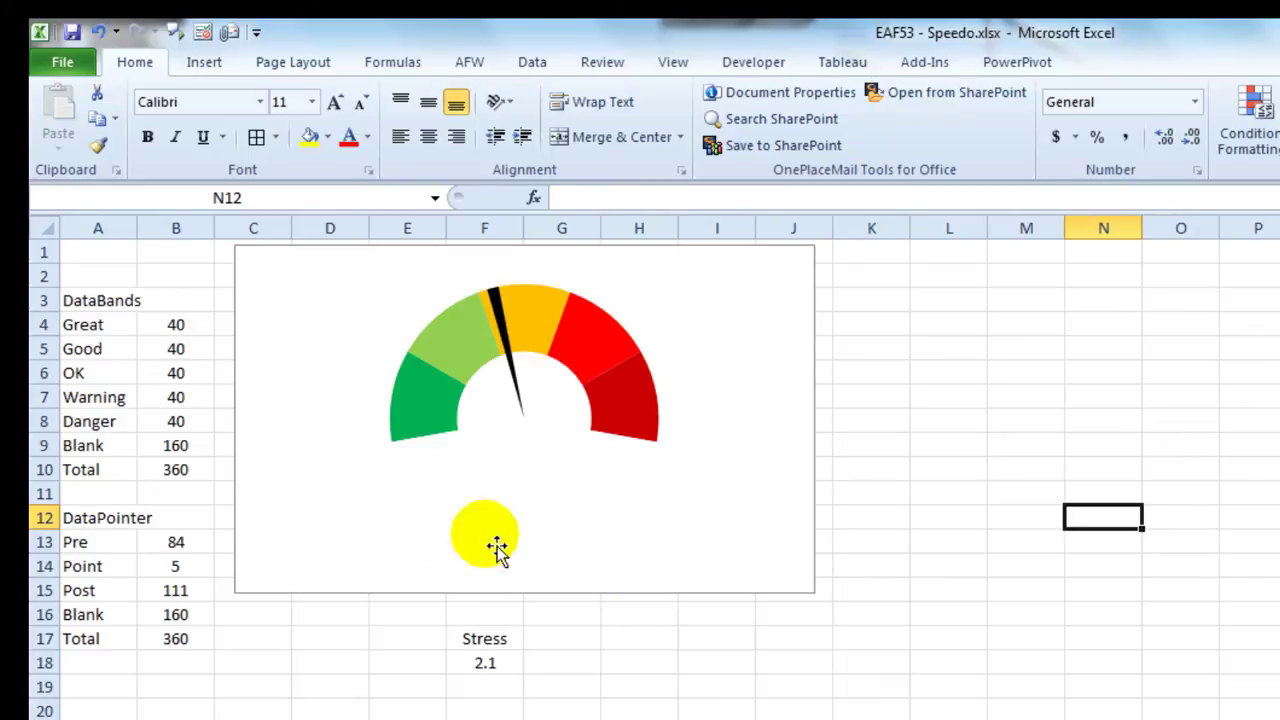
click(206, 62)
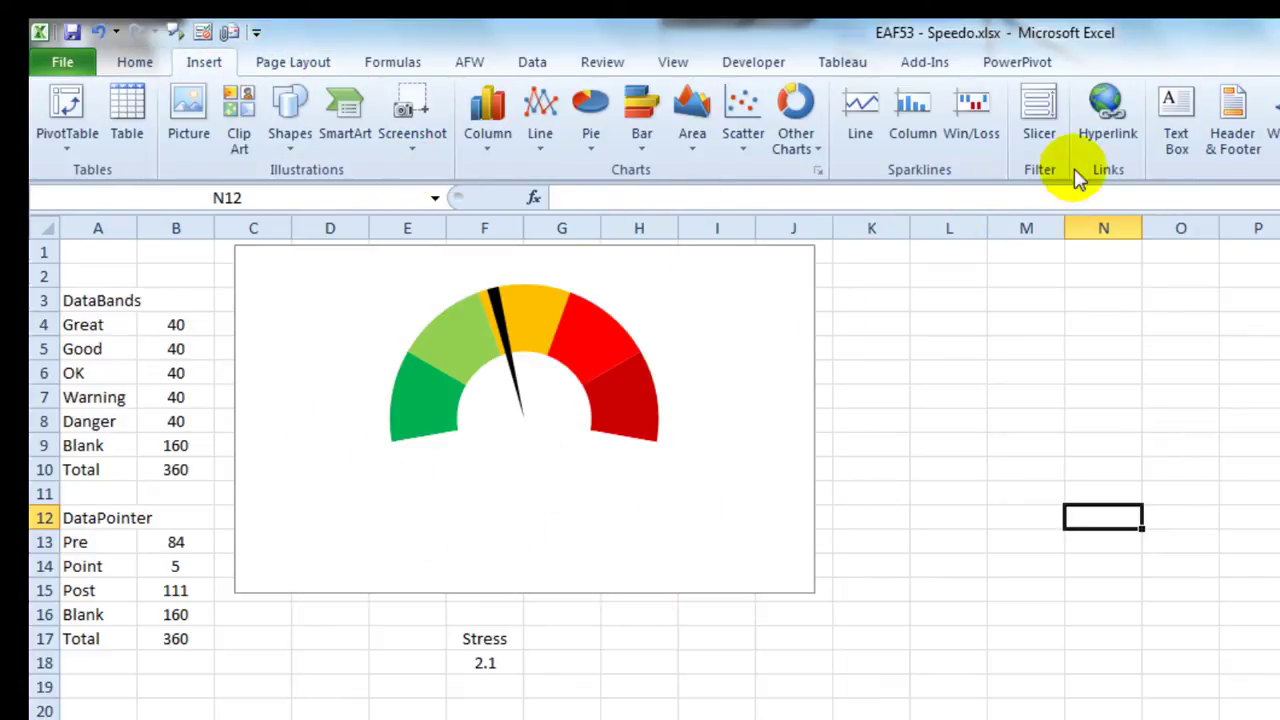
click(1176, 120)
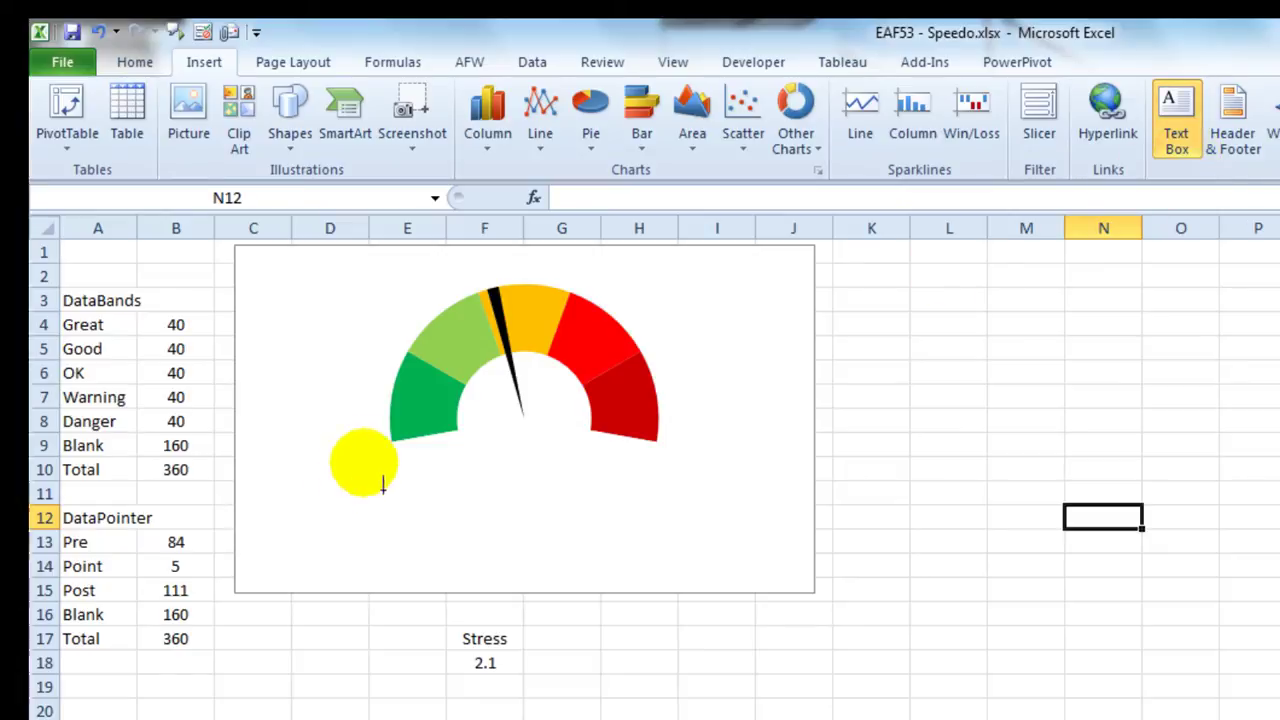
drag(410, 444, 659, 516)
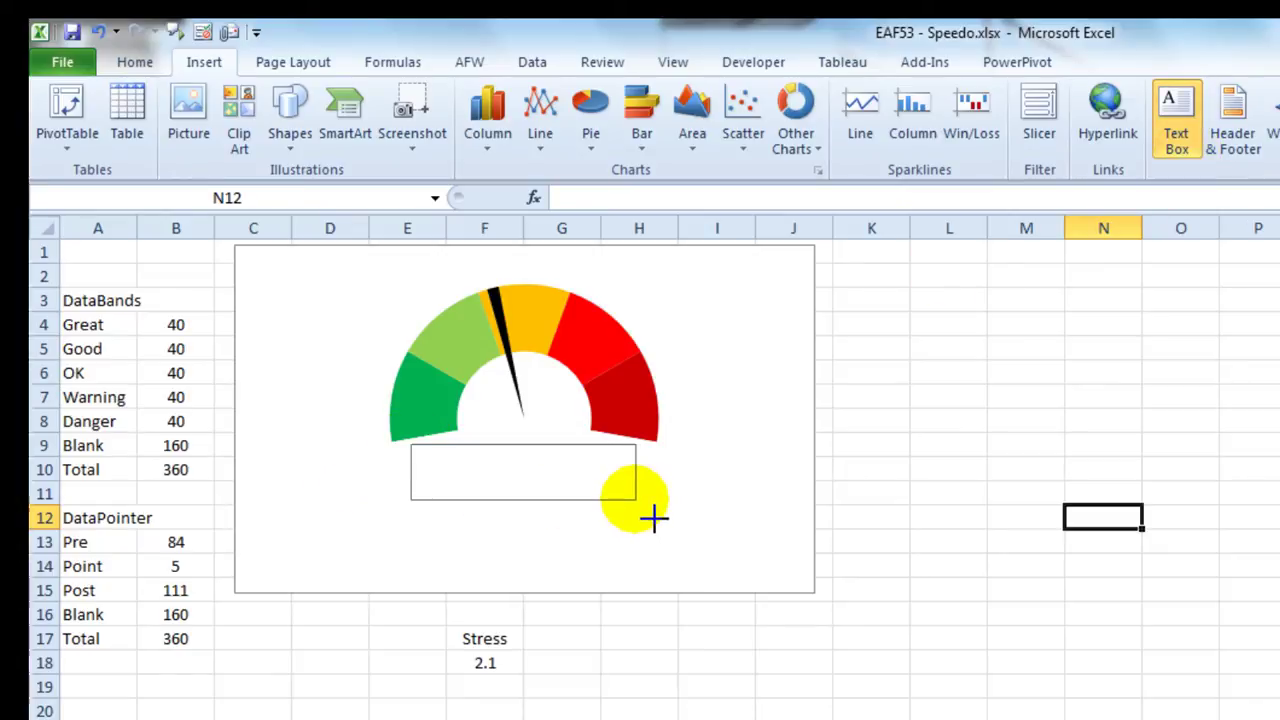
drag(652, 517, 646, 508)
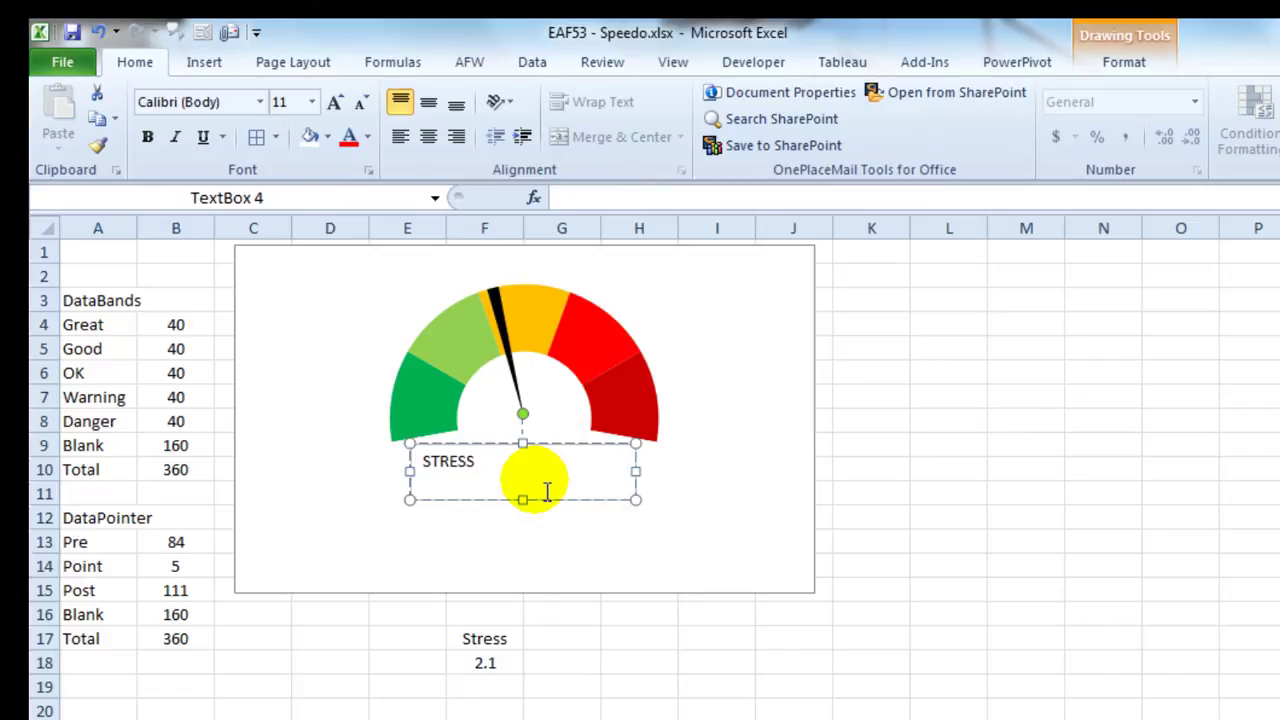
Enlarge the STRESS text to 20, centre it horizontally and vertically, and make it bold
drag(546, 484, 400, 458)
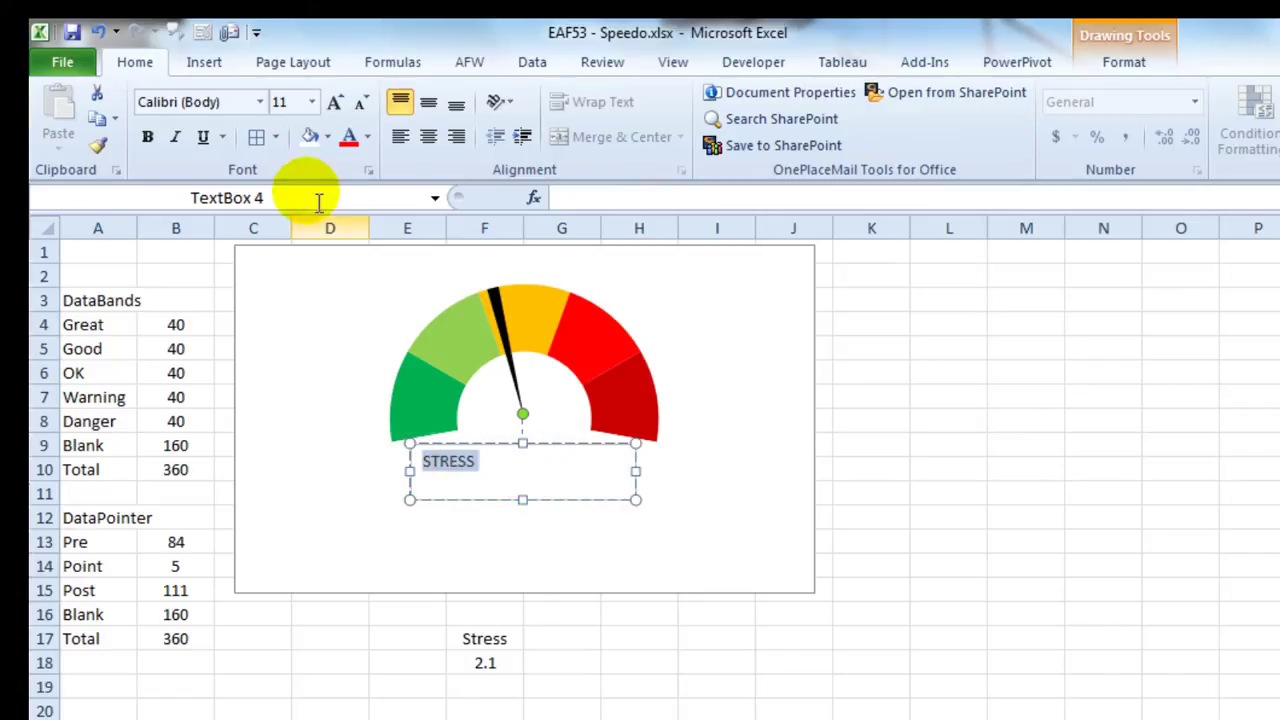
click(336, 104)
click(336, 104)
click(336, 104)
click(336, 104)
click(428, 137)
click(428, 104)
click(148, 137)
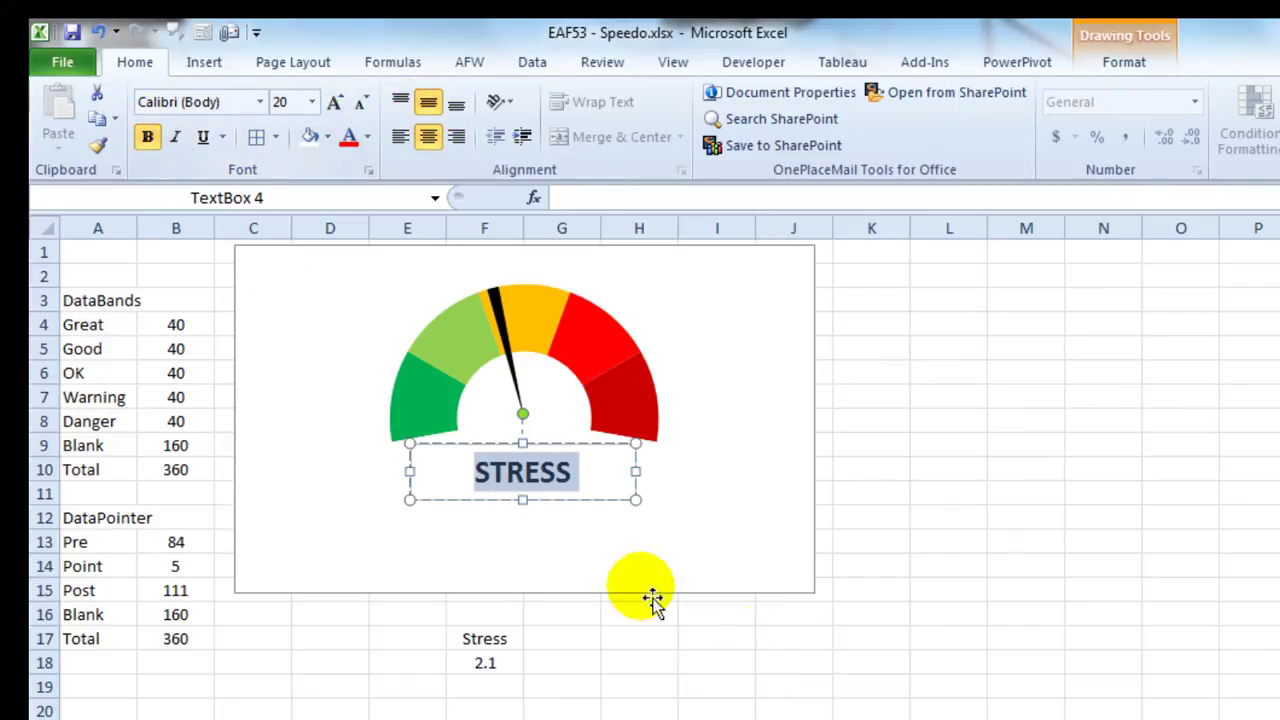
Remove the outline from the STRESS label box with No line
click(614, 505)
click(585, 683)
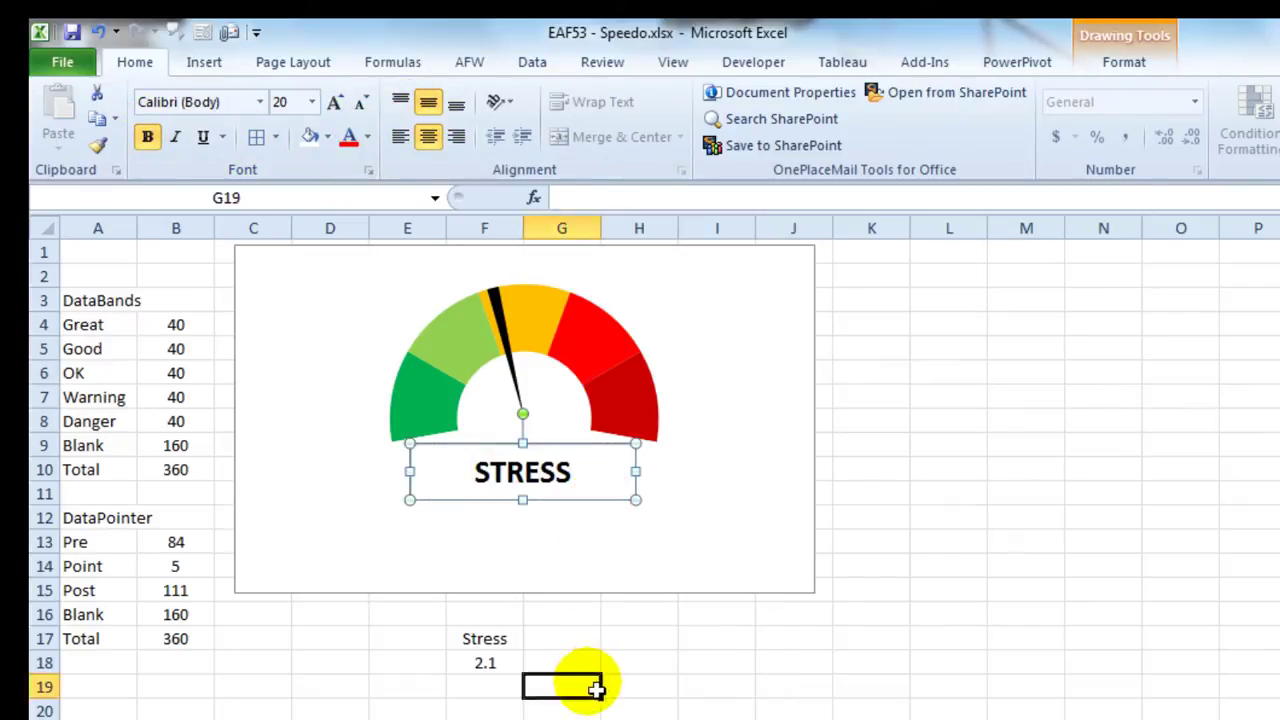
click(625, 510)
click(623, 502)
click(604, 500)
click(595, 503)
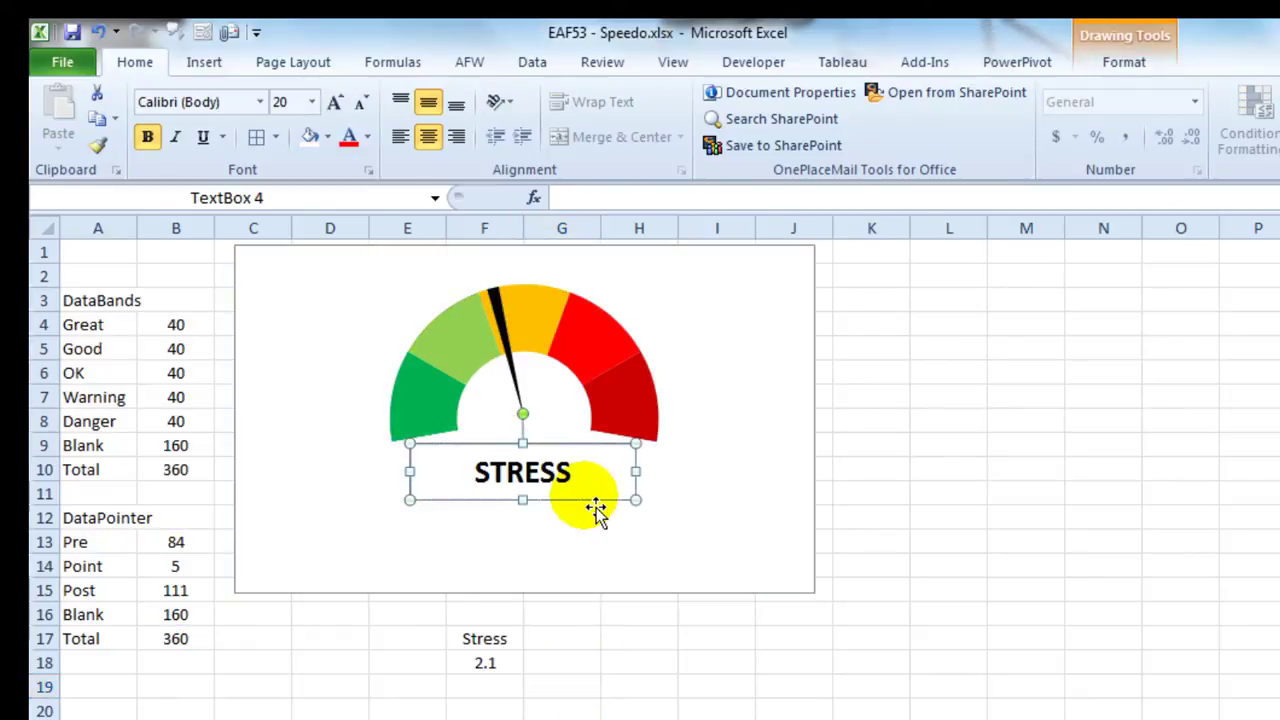
right_click(595, 508)
click(680, 718)
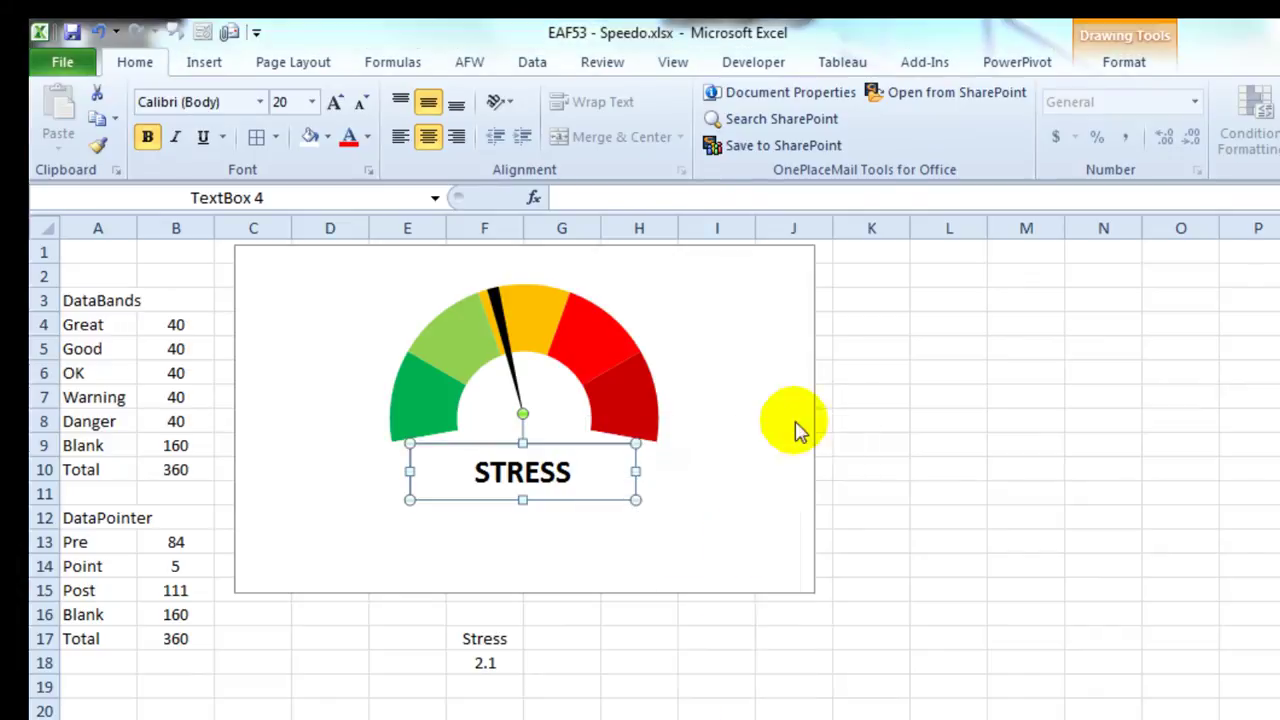
click(729, 329)
click(836, 331)
key(Escape)
key(Escape)
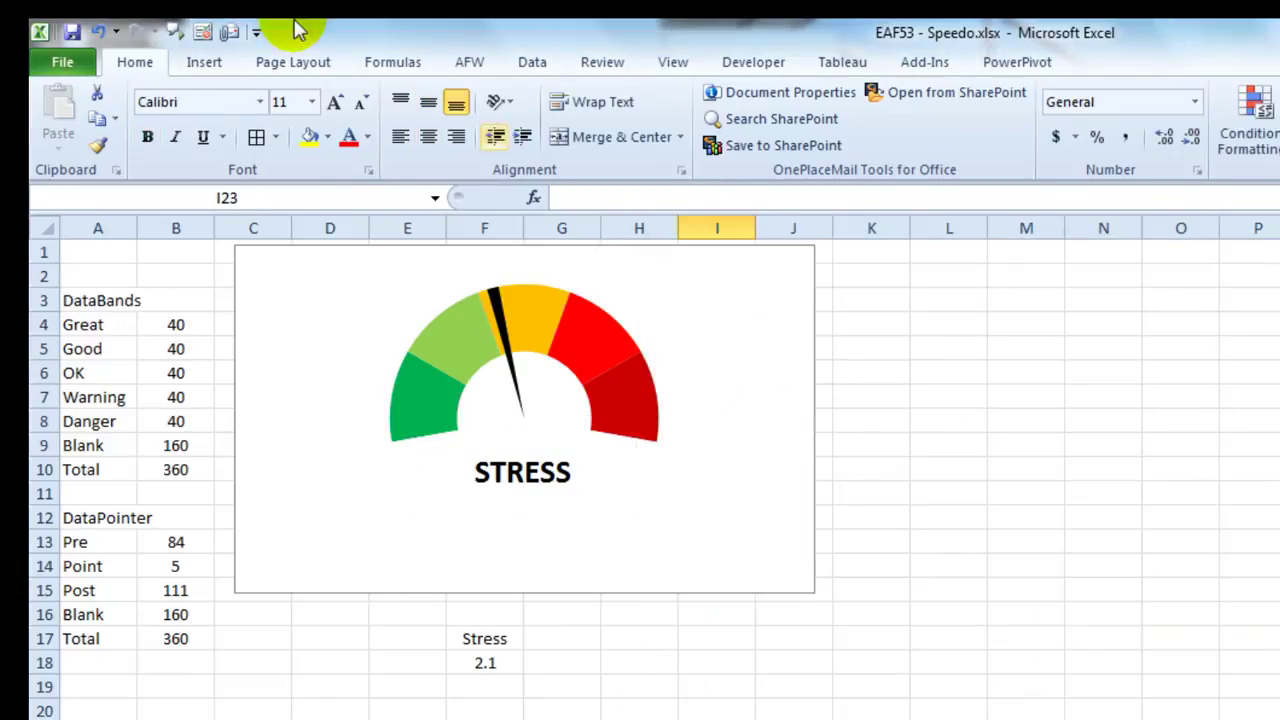
Draw a text box below STRESS and link it to cell F18 with =$F$18
click(203, 62)
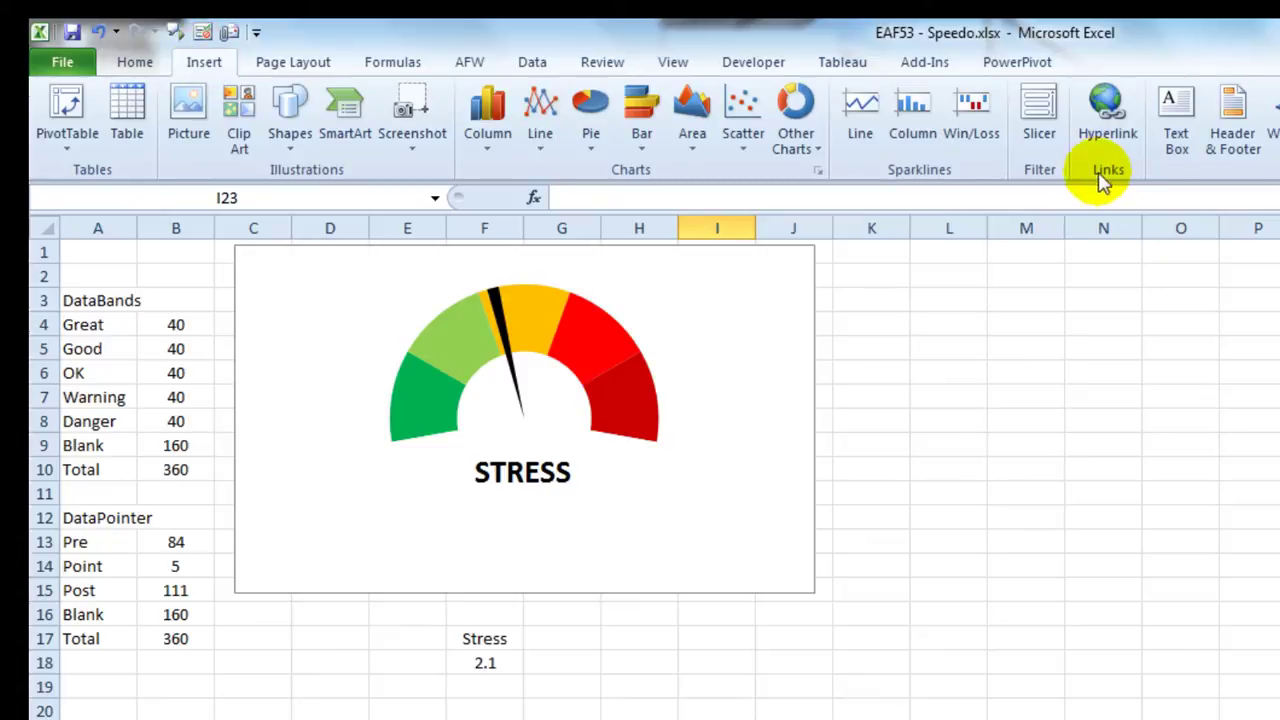
click(1174, 150)
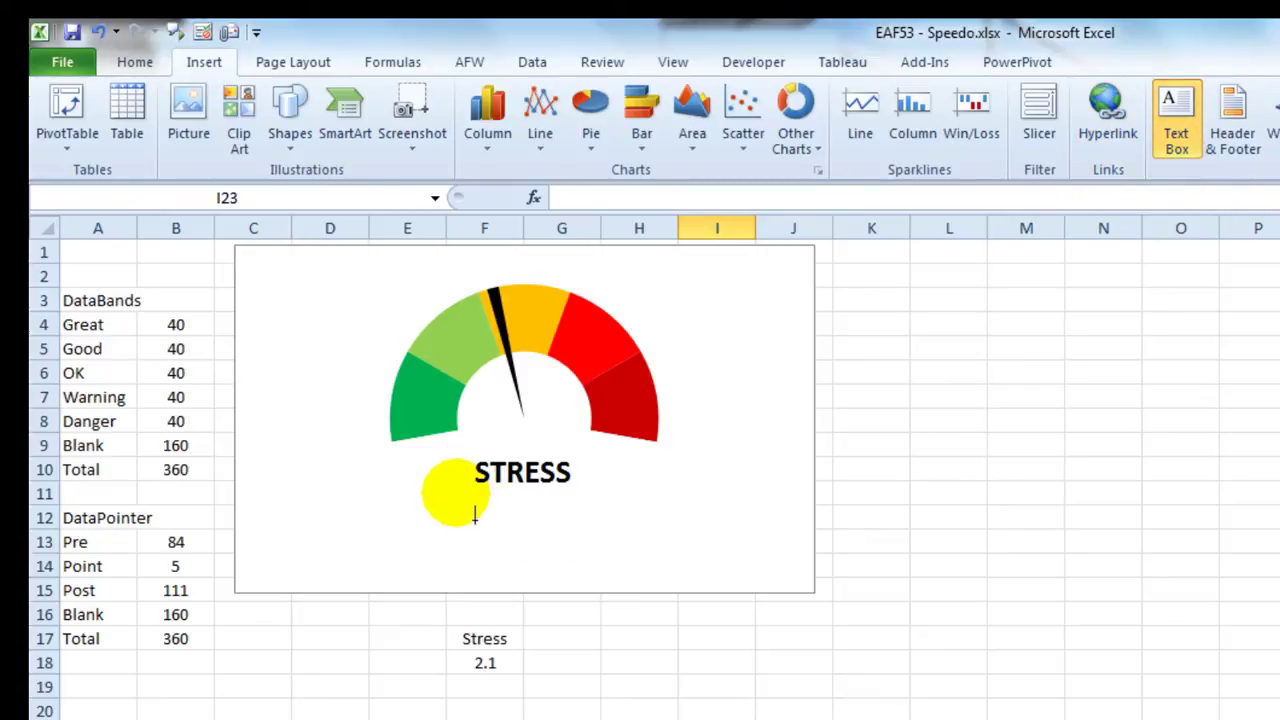
drag(466, 488, 616, 549)
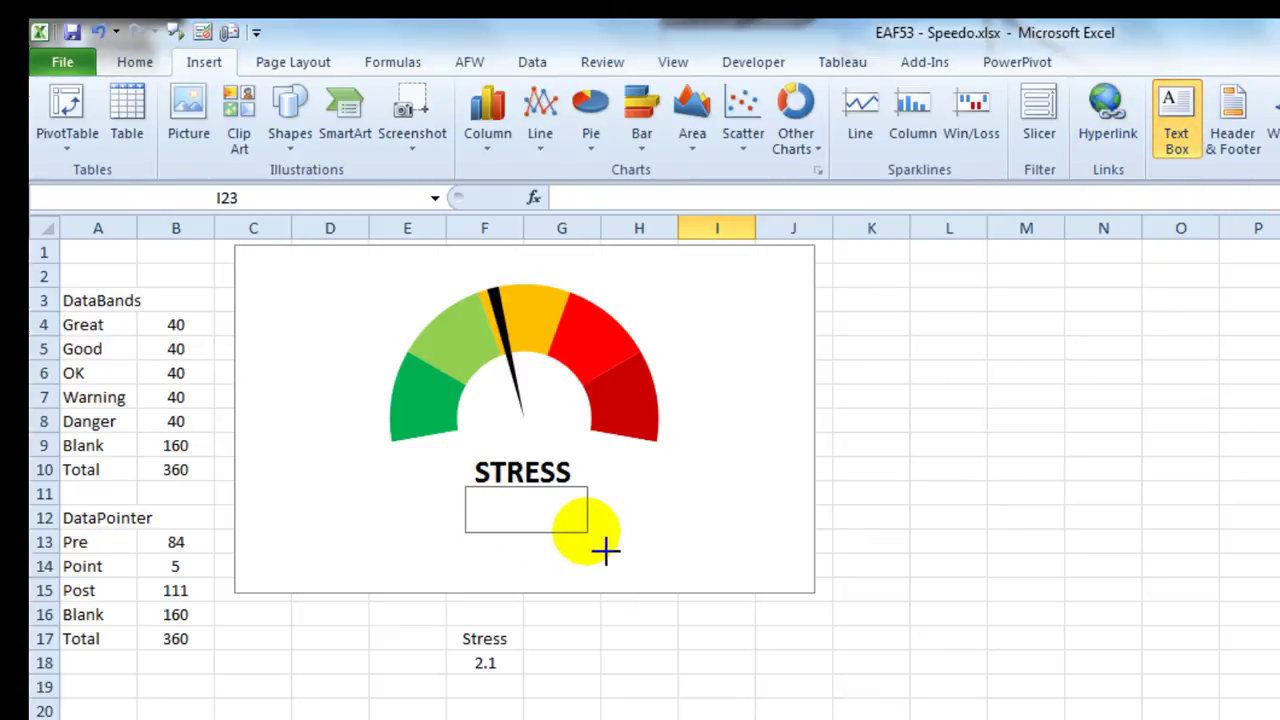
drag(602, 549, 590, 545)
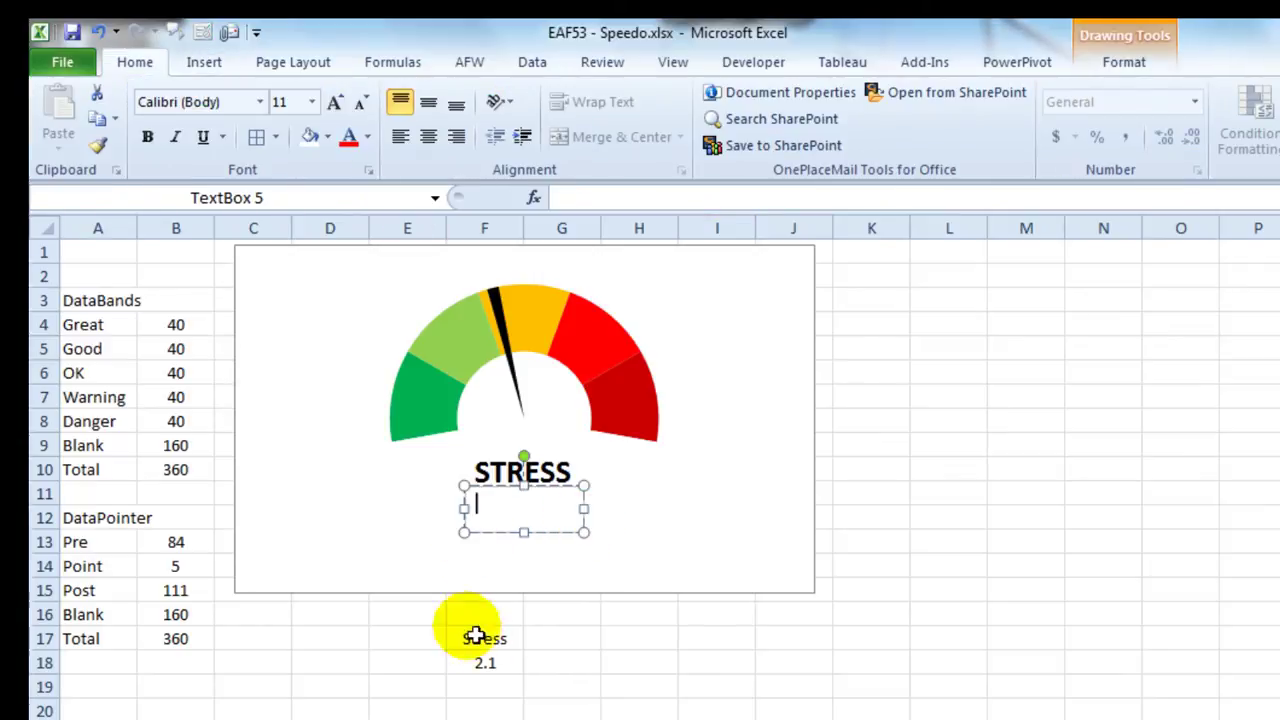
click(580, 200)
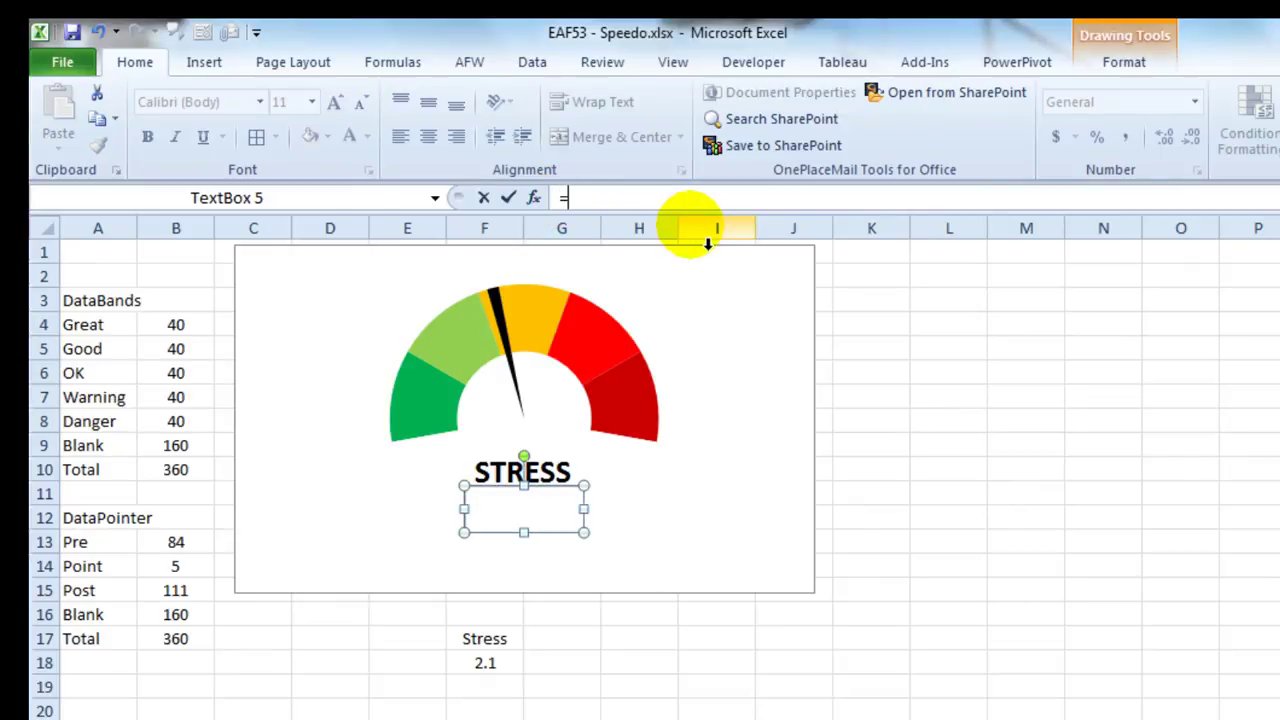
click(479, 665)
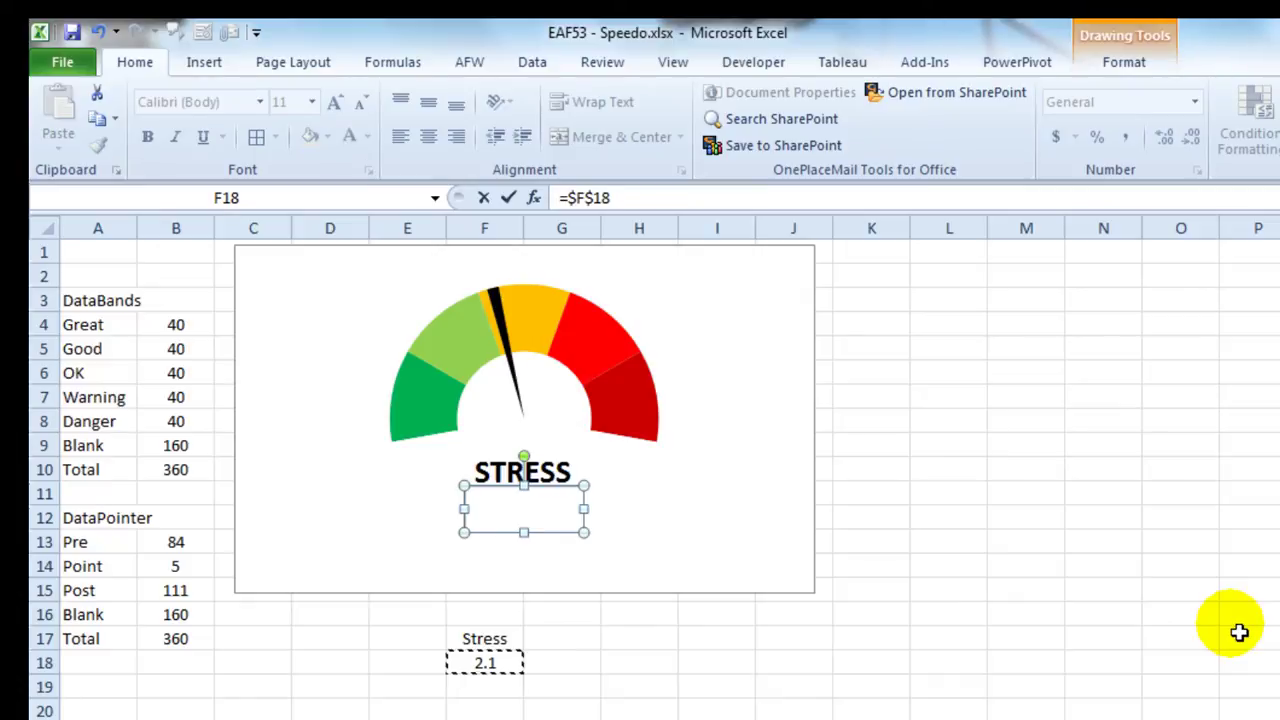
key(Return)
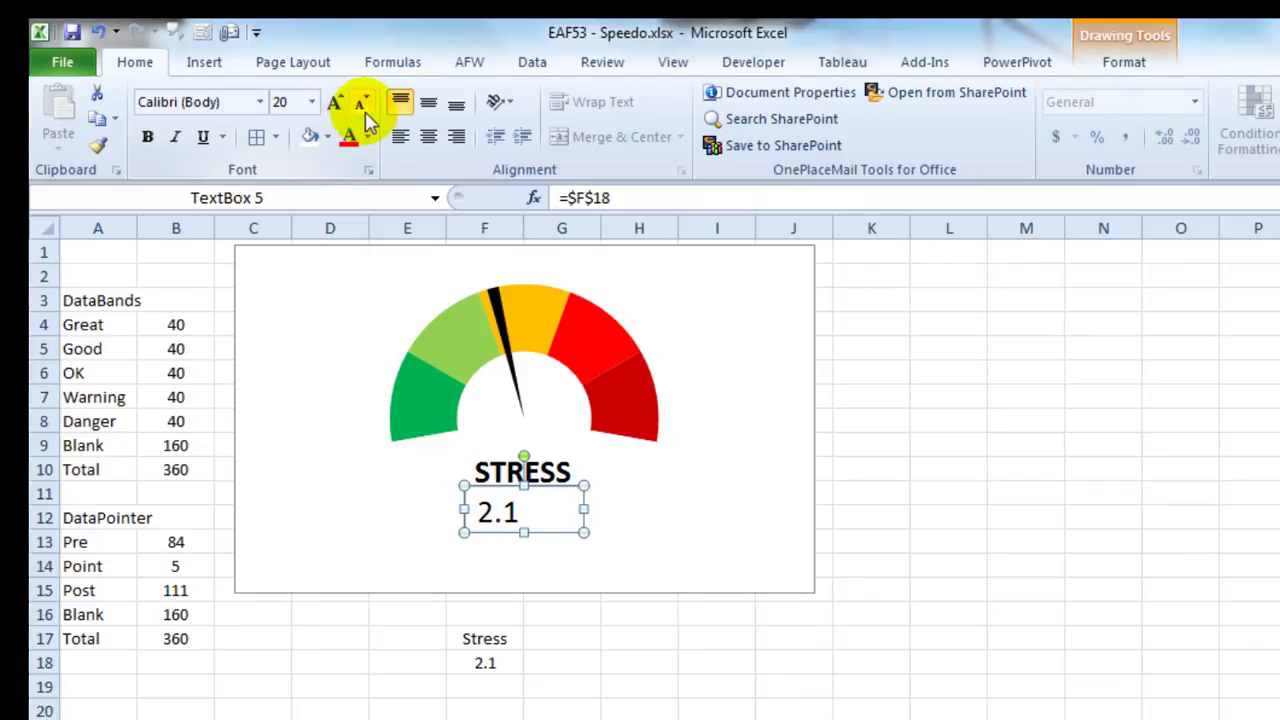
Make the 2.1 value bold and centred, fill the box grey, and remove its outline
click(148, 137)
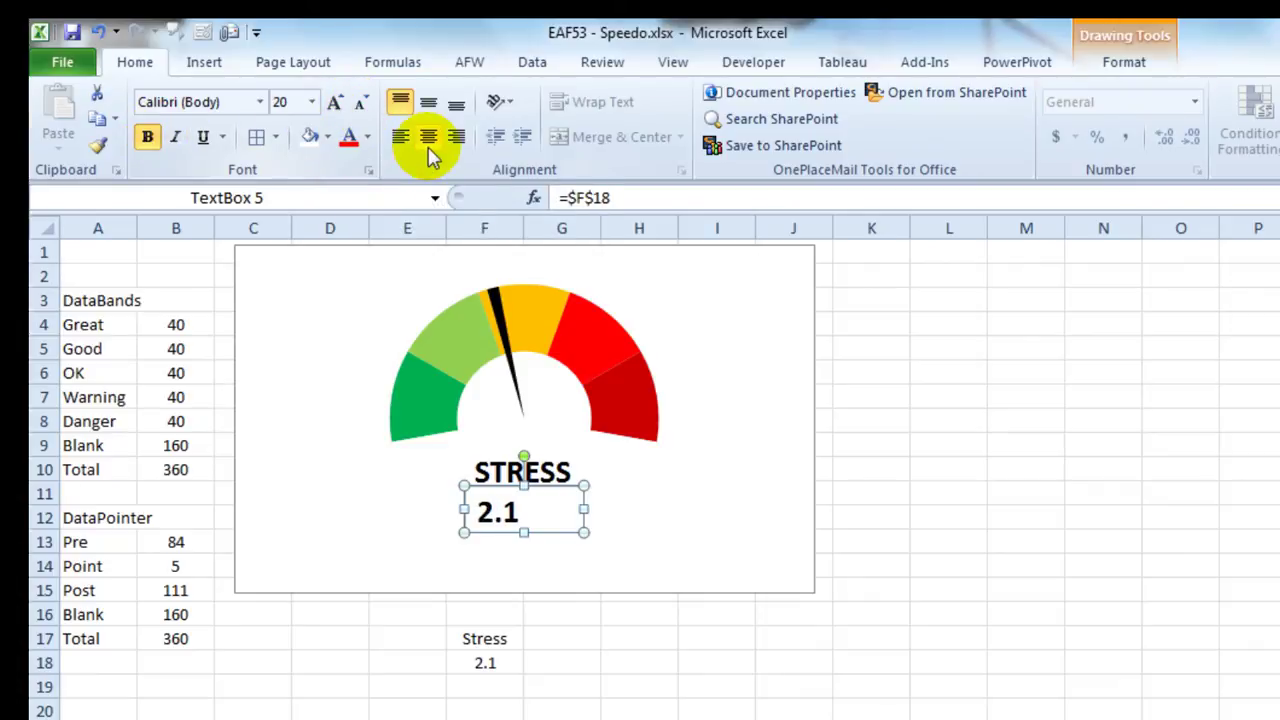
click(428, 137)
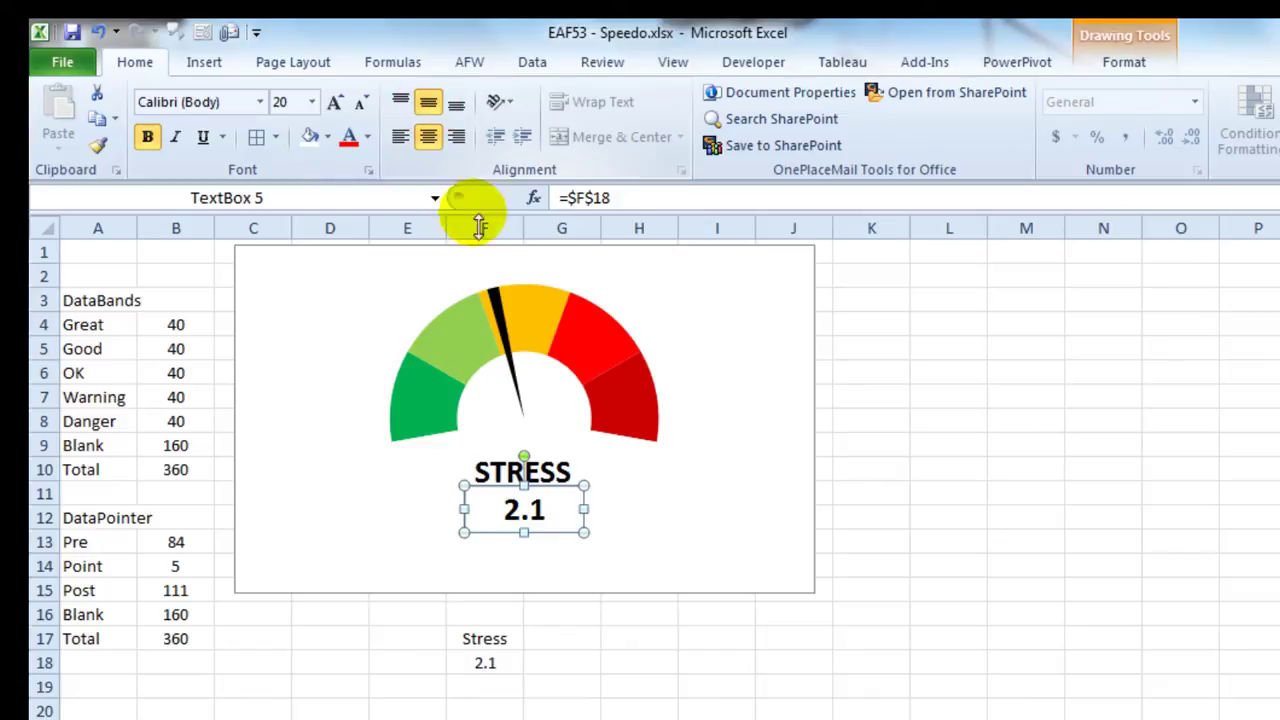
click(328, 138)
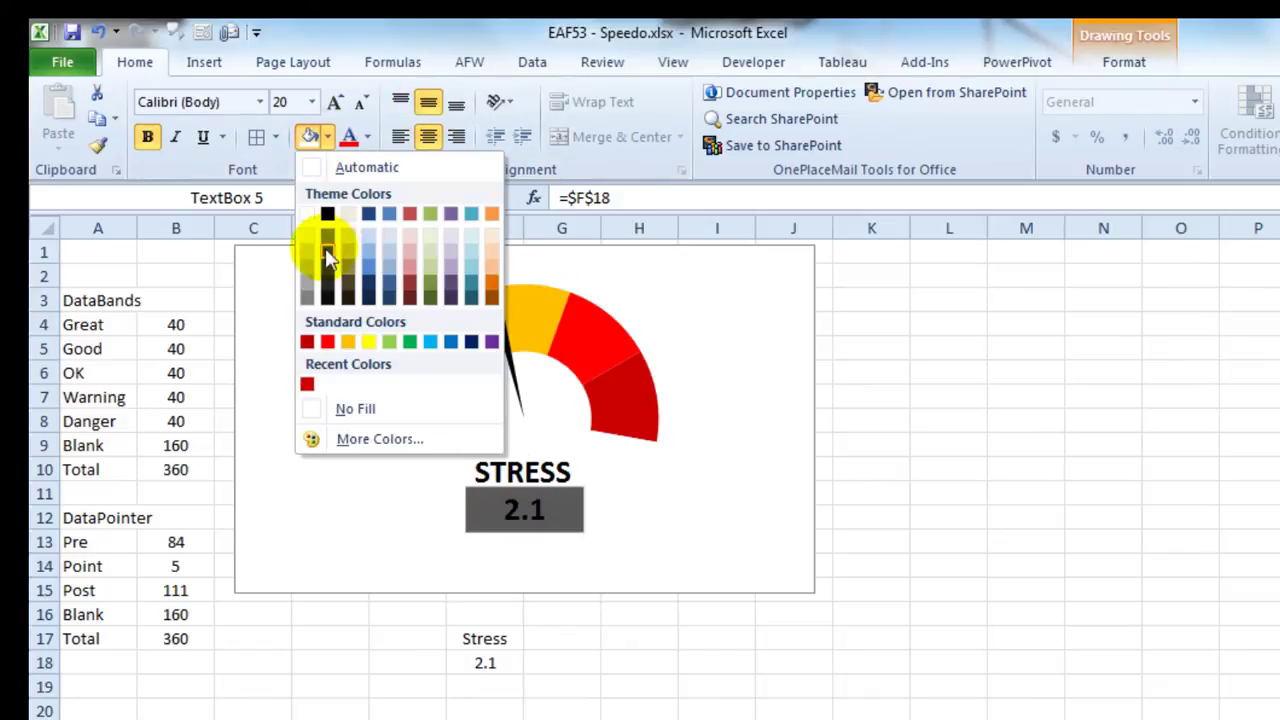
click(307, 248)
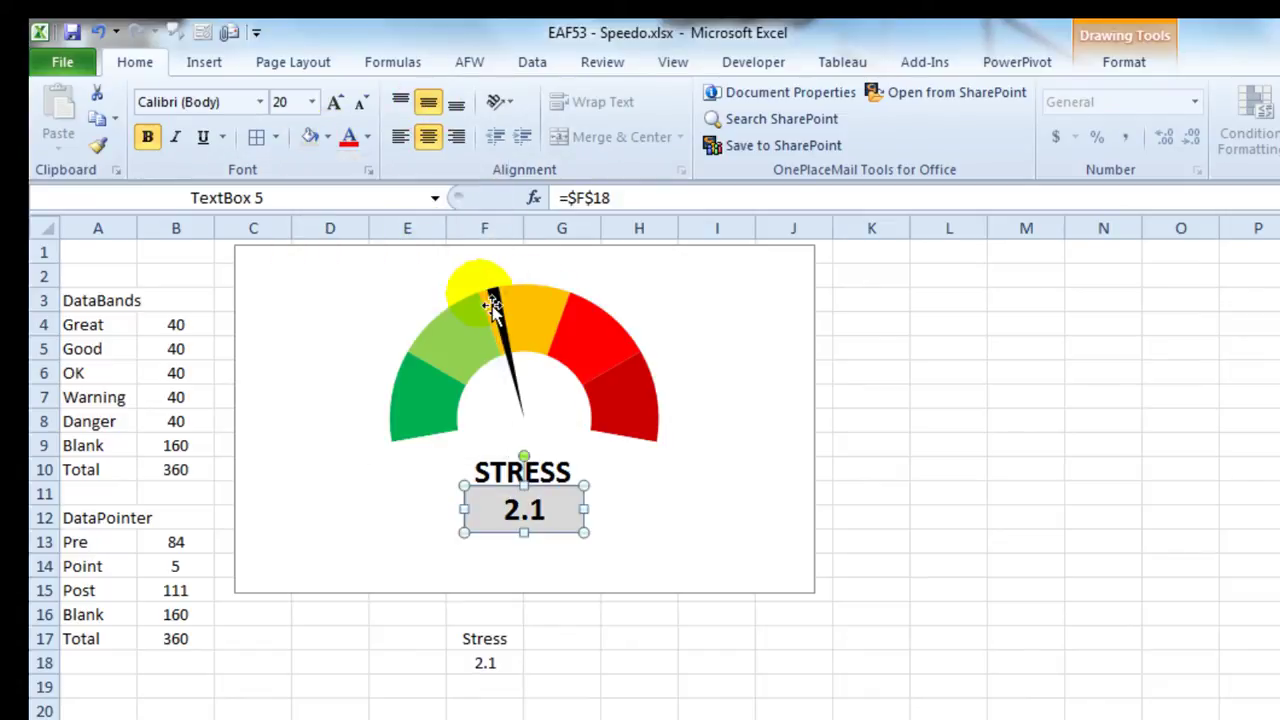
right_click(573, 541)
click(640, 716)
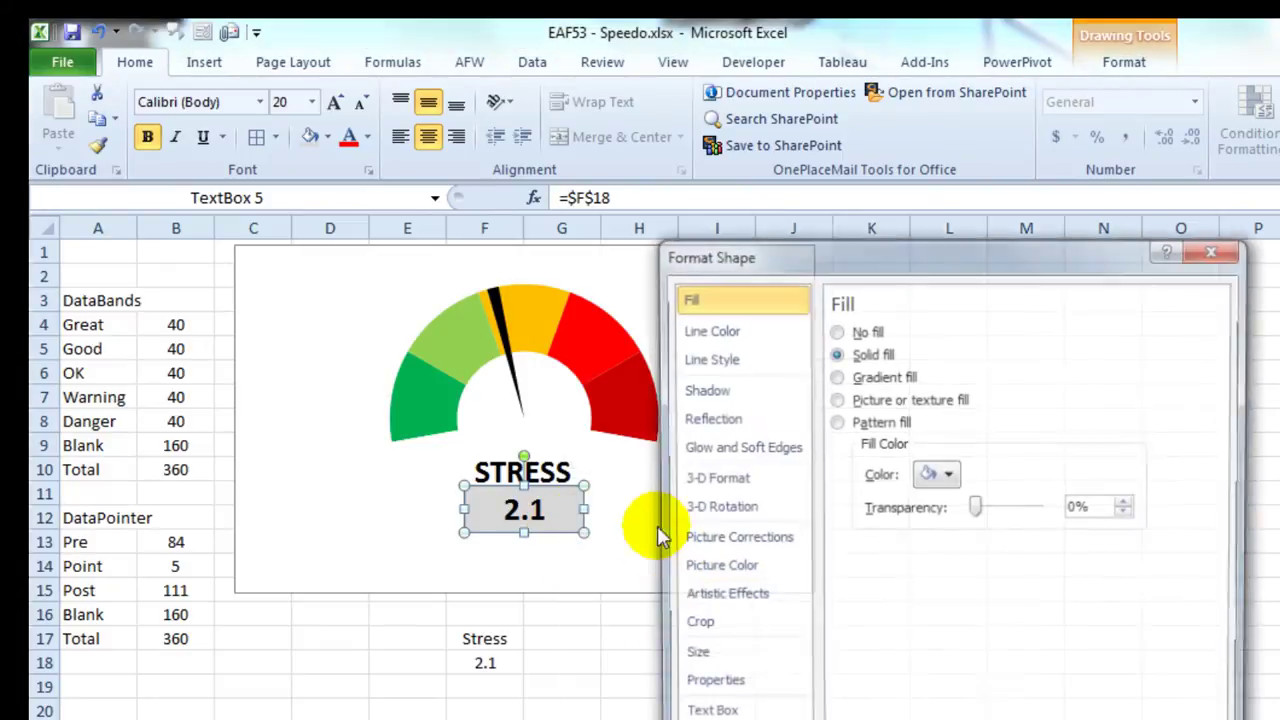
click(720, 328)
click(869, 330)
click(1177, 716)
click(1248, 638)
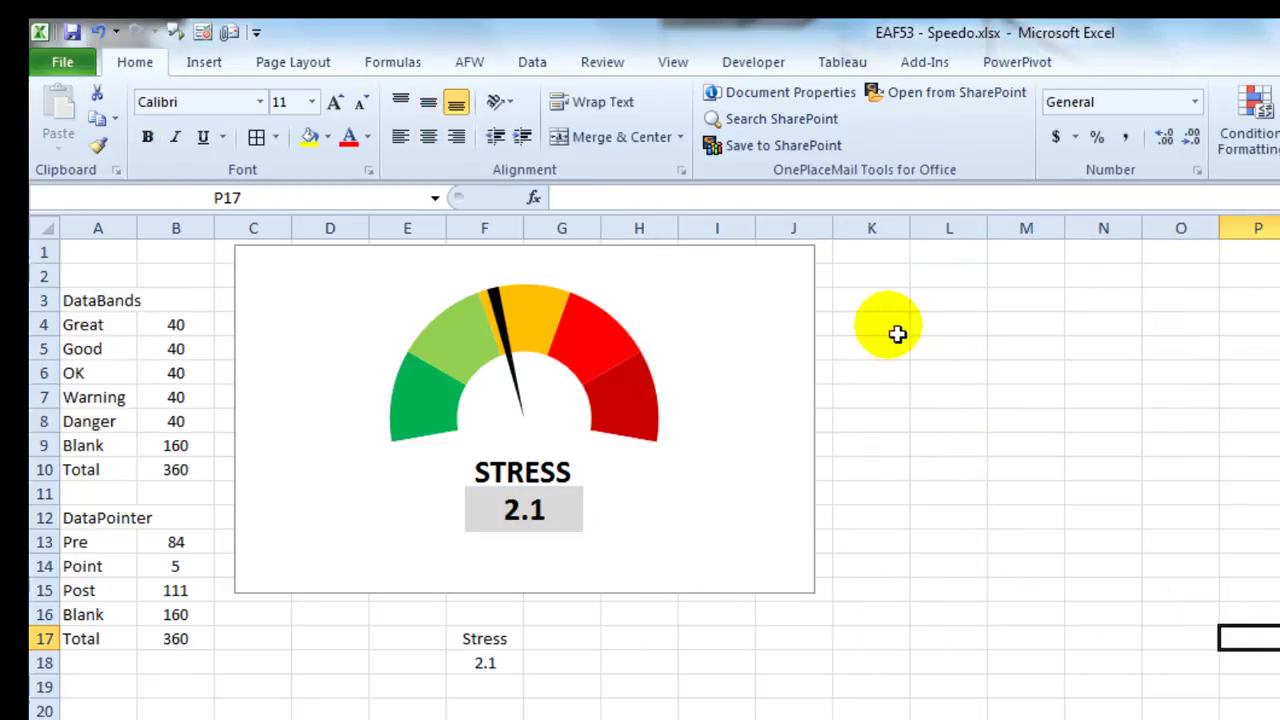
Group the gauge chart with the STRESS and 2.1 text boxes and move the group right
click(578, 548)
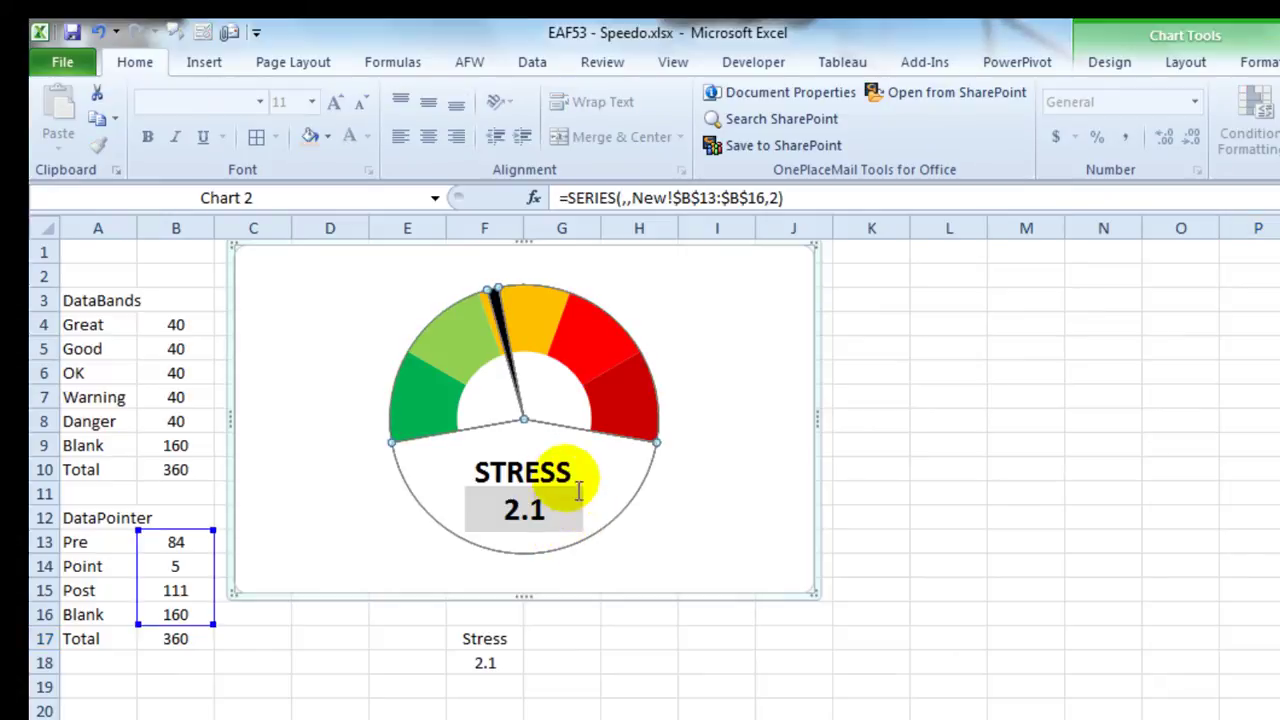
click(570, 500)
ctrl+click(585, 468)
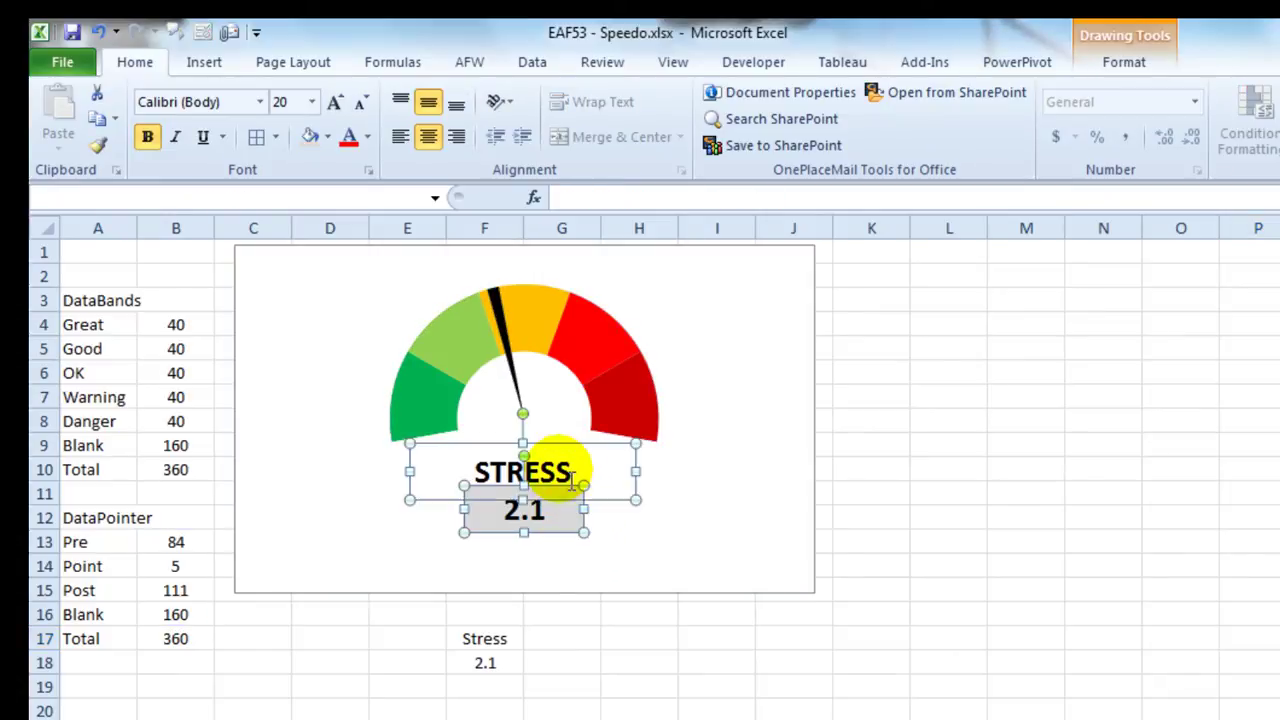
ctrl+click(742, 582)
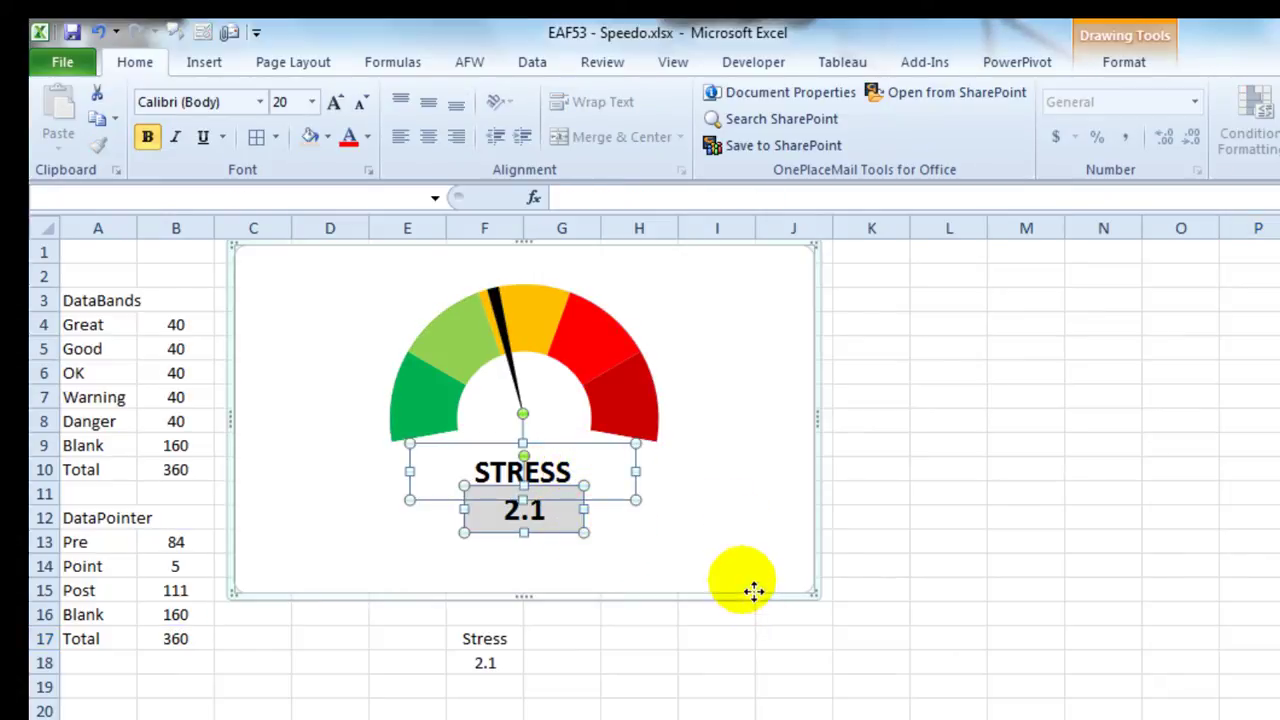
right_click(828, 470)
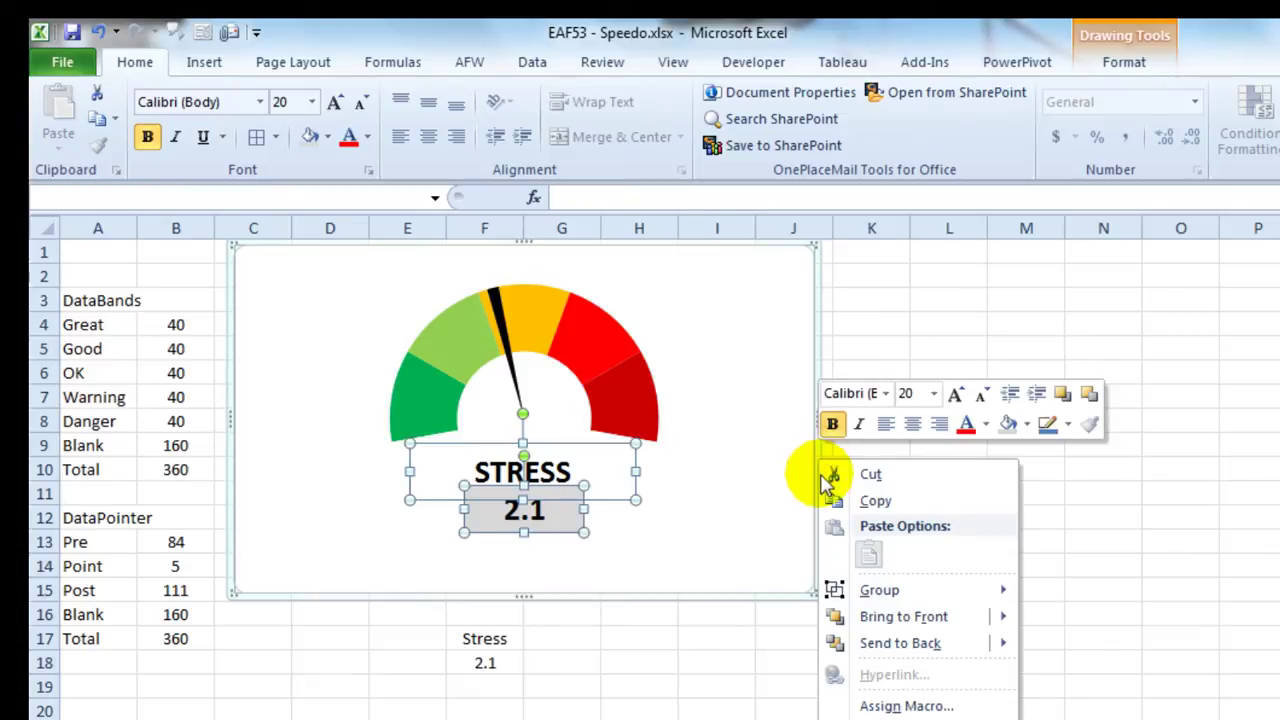
mouse_move(910, 592)
click(1080, 600)
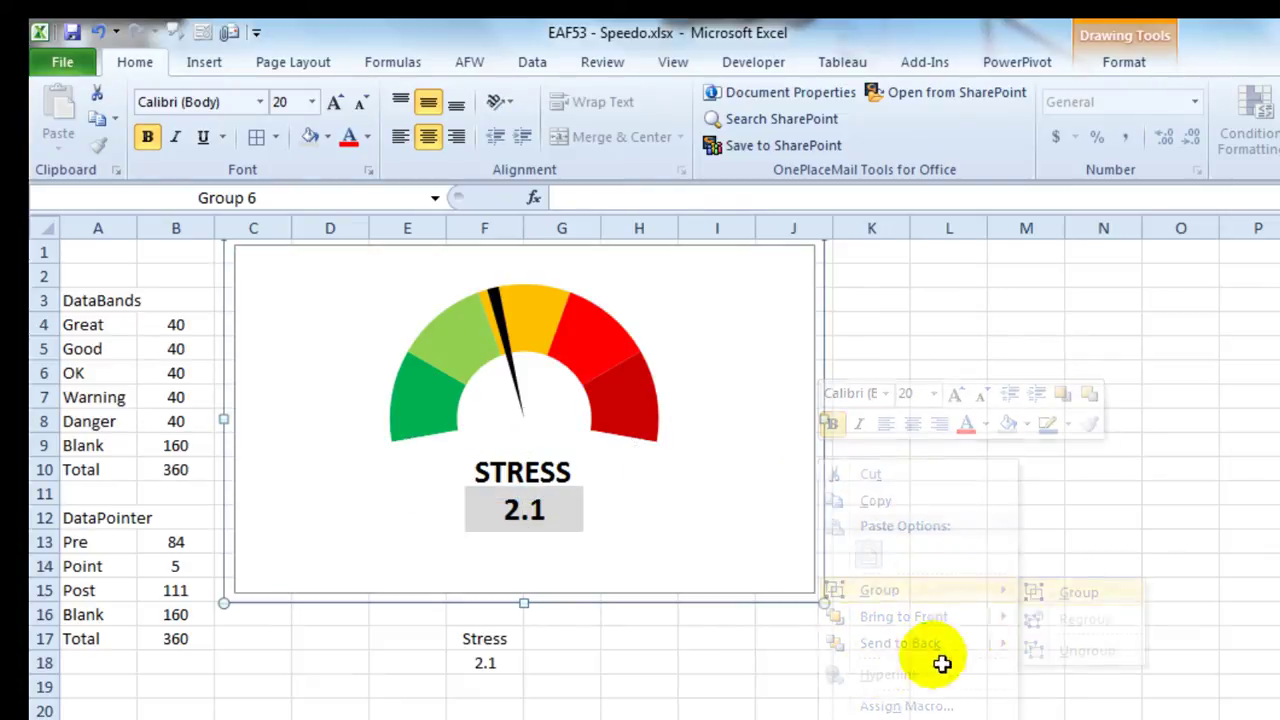
drag(829, 491, 966, 486)
click(843, 716)
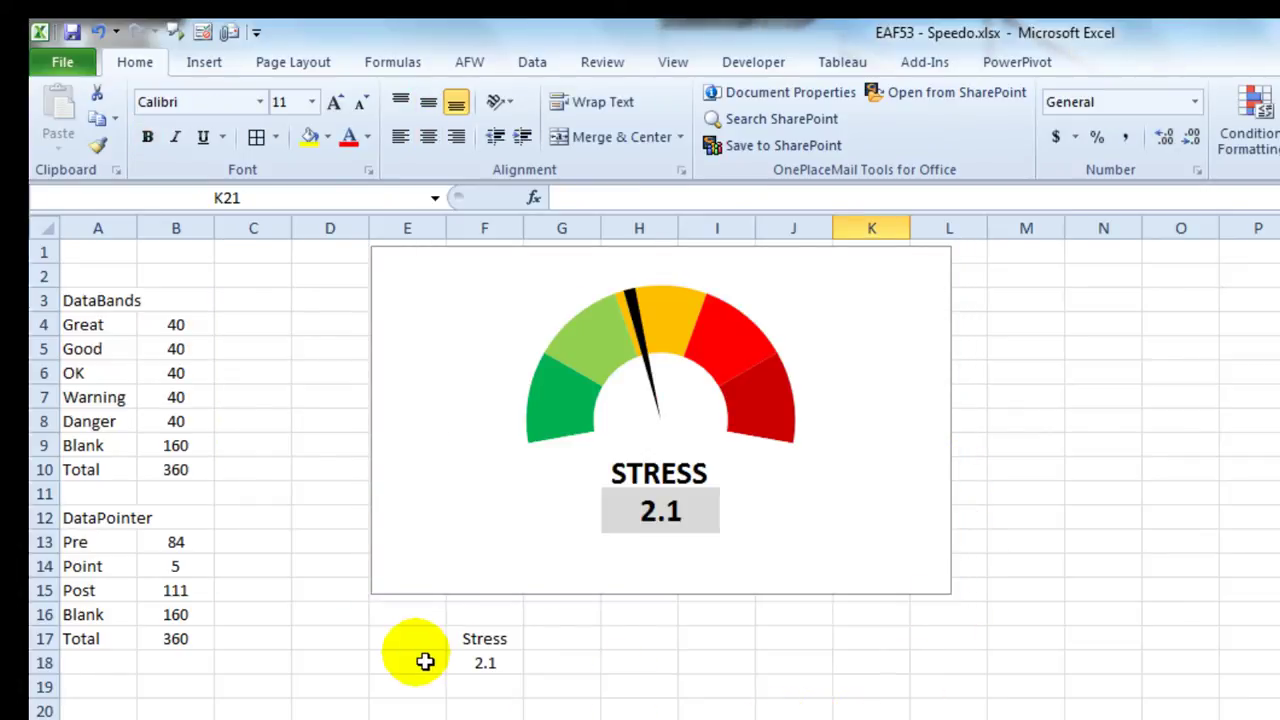
Number the pointer series with 1 in B12 and a centred 2 in C12
click(202, 520)
text(1)
key(Return)
click(277, 518)
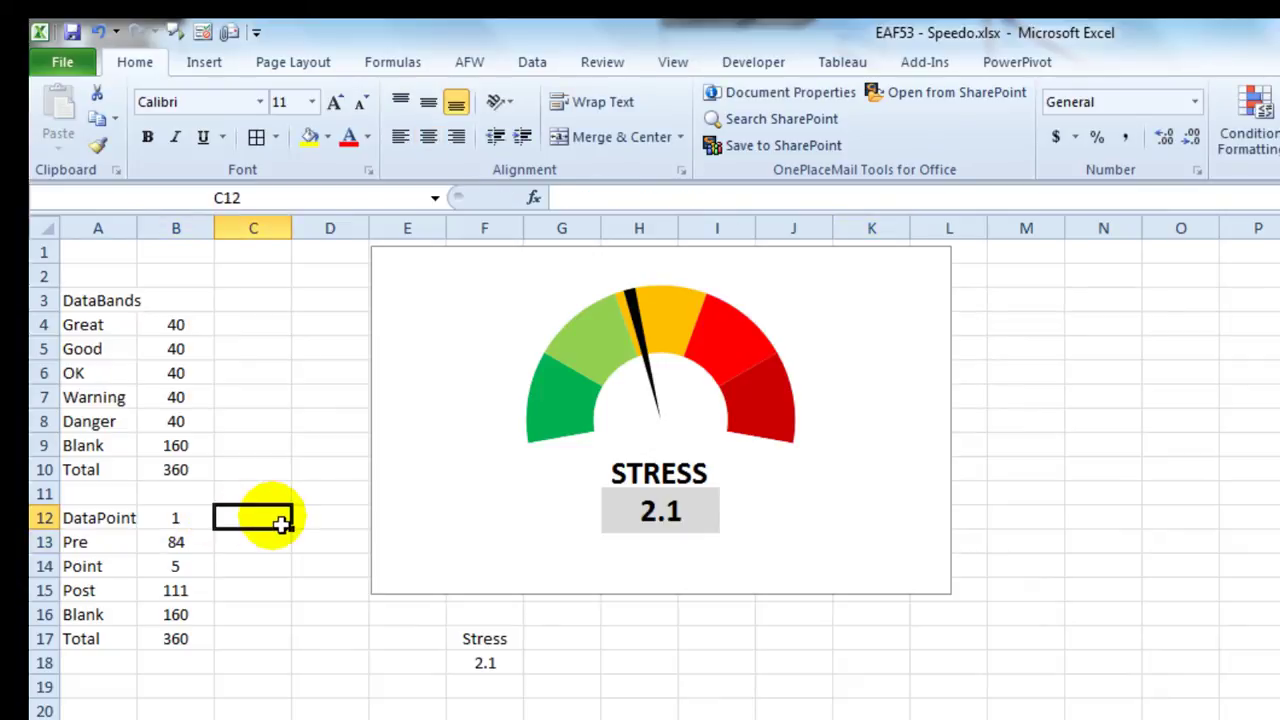
text(2)
key(Return)
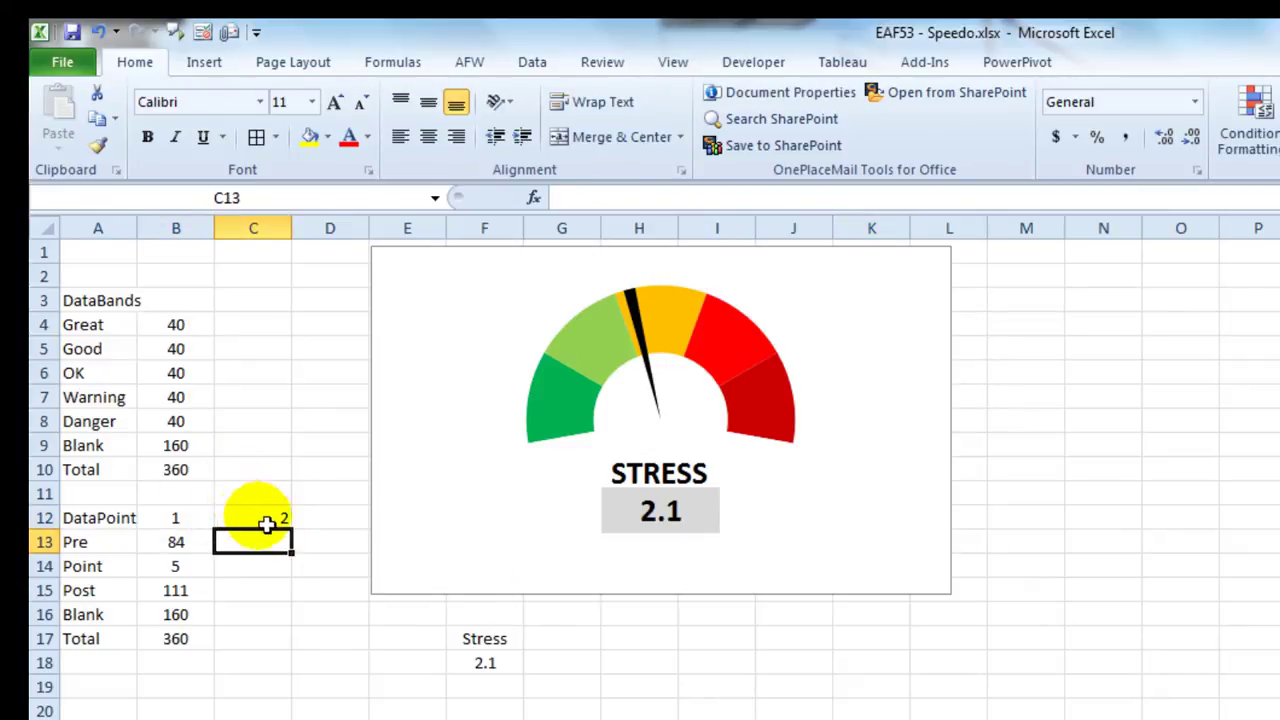
click(265, 520)
click(428, 136)
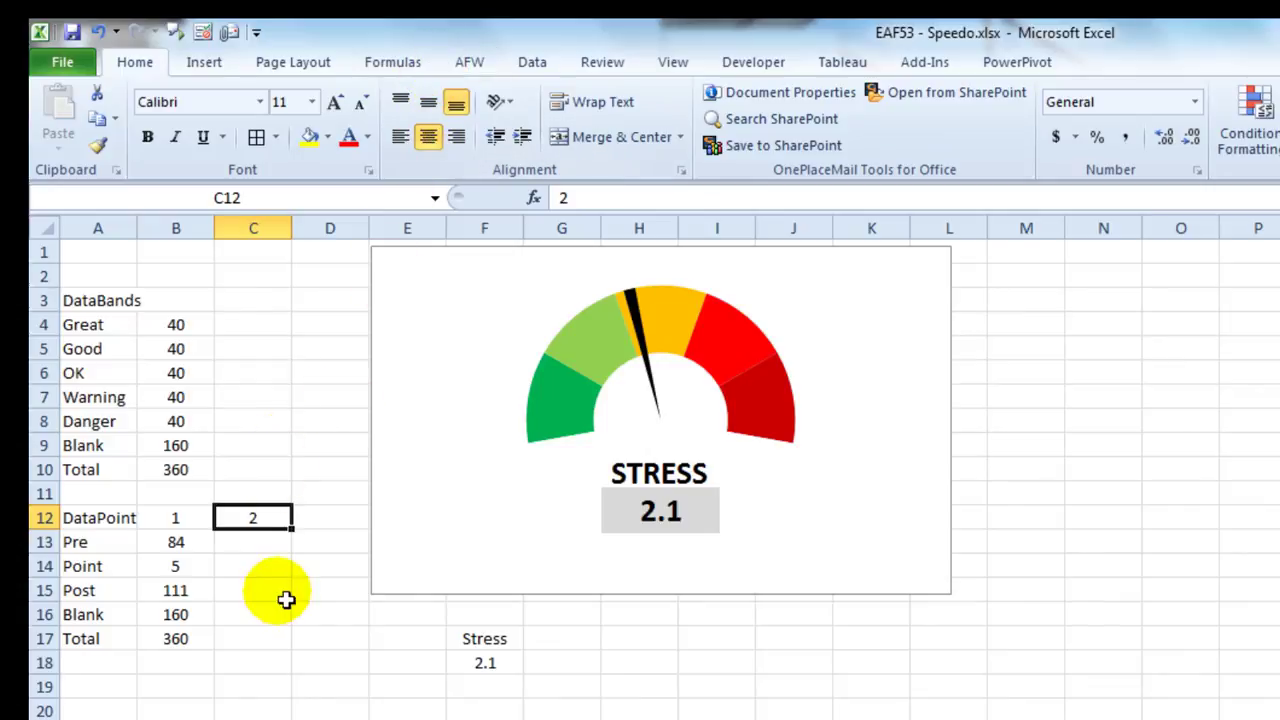
Copy the pointer formulas from B13:B17 into C13:C17
click(262, 556)
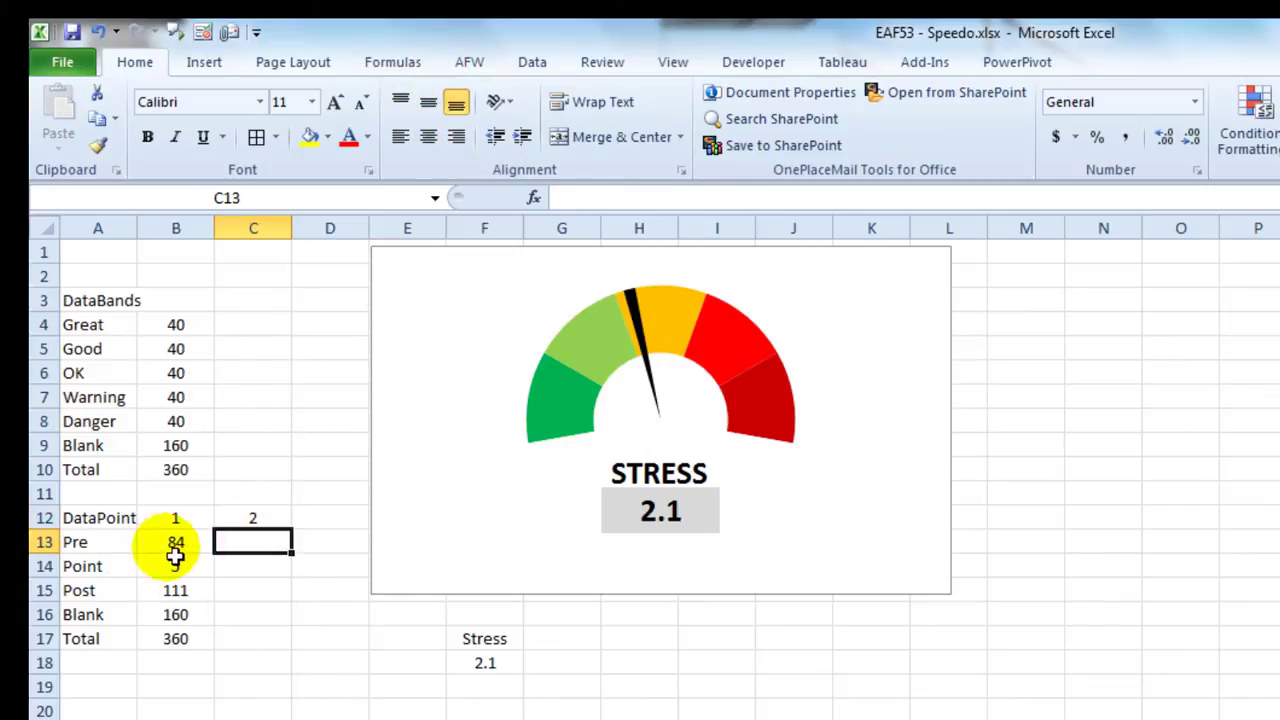
drag(176, 550, 298, 663)
click(270, 542)
Add the Fatigue label in G17 with a score of 1.4 in G18
click(576, 647)
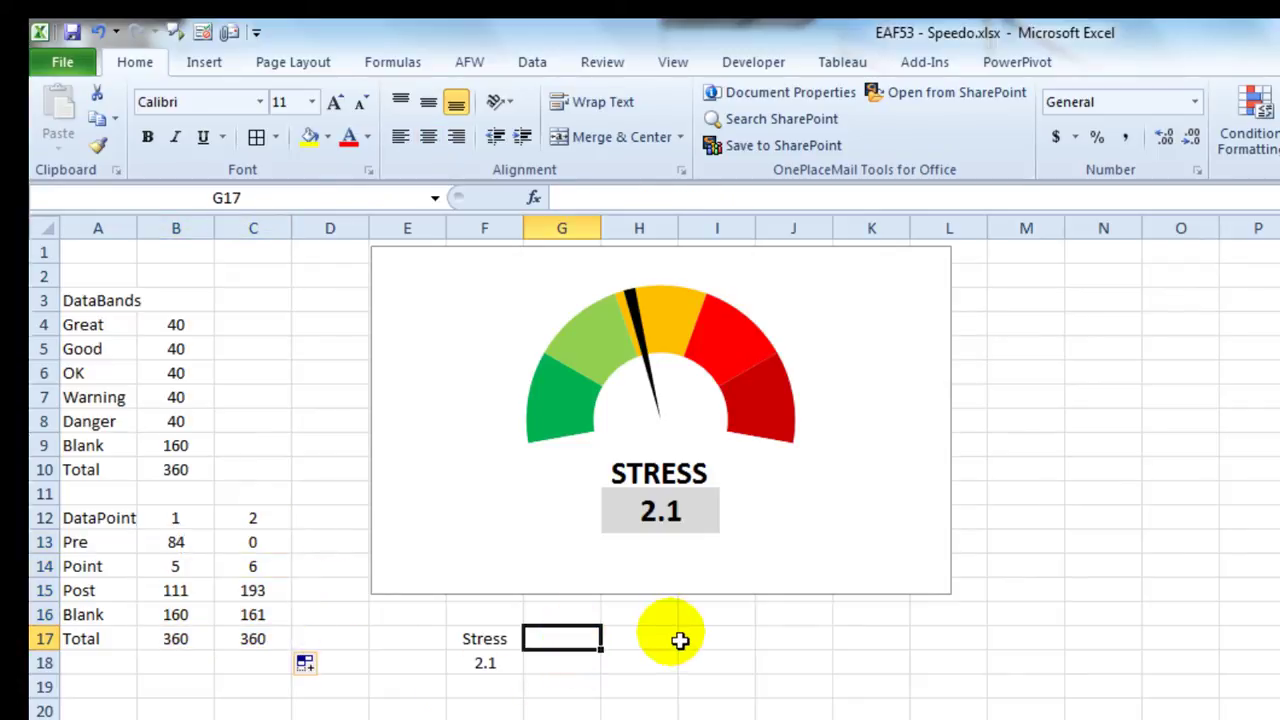
text(Fat)
key(Tab)
text(ui)
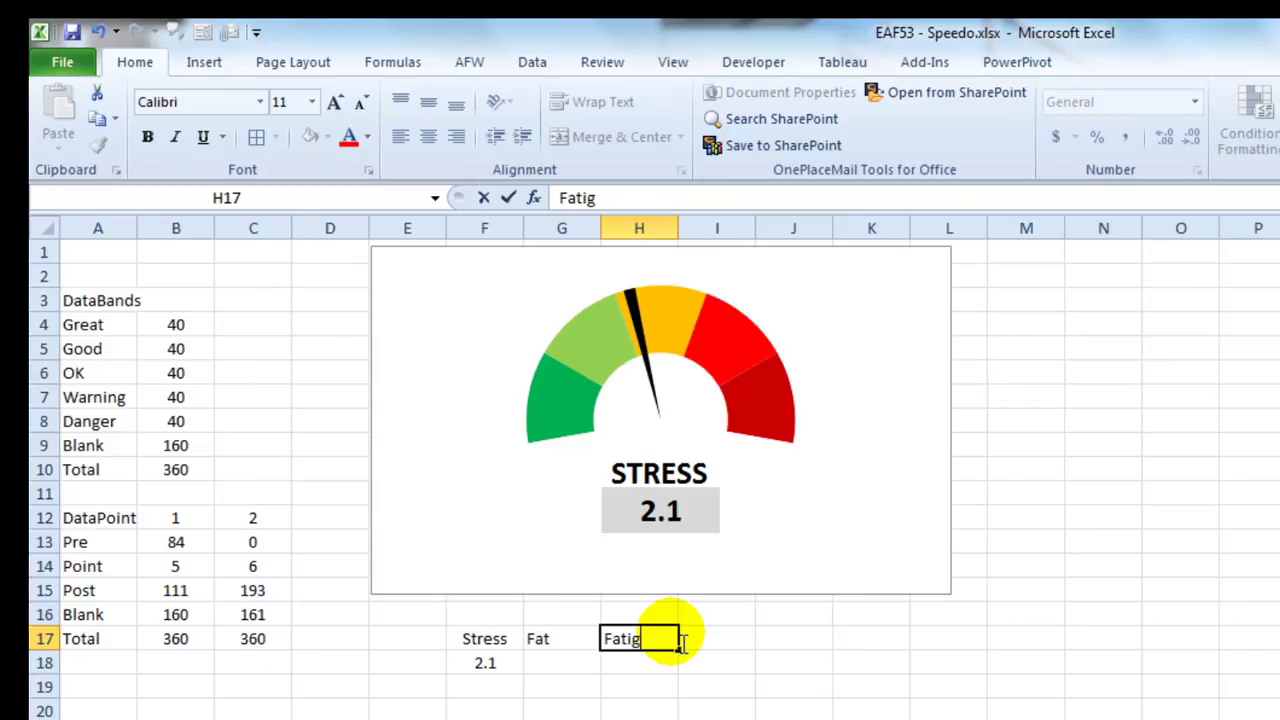
key(Return)
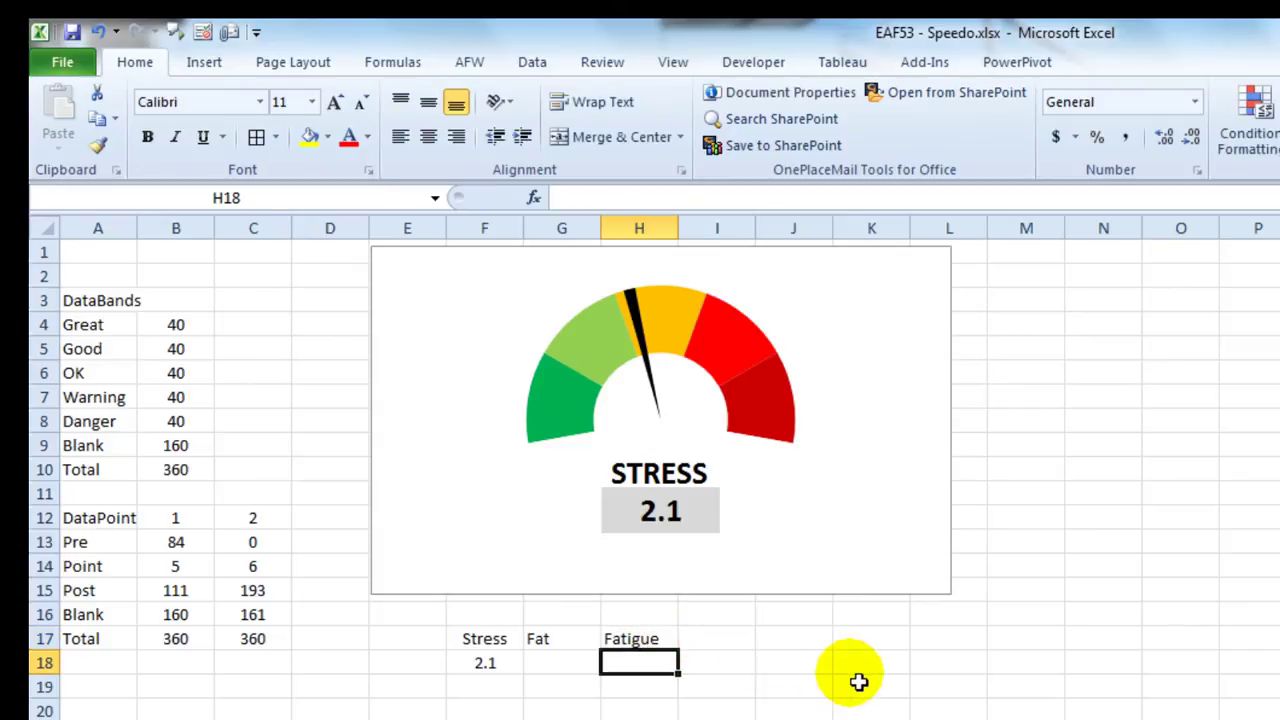
click(570, 641)
key(Delete)
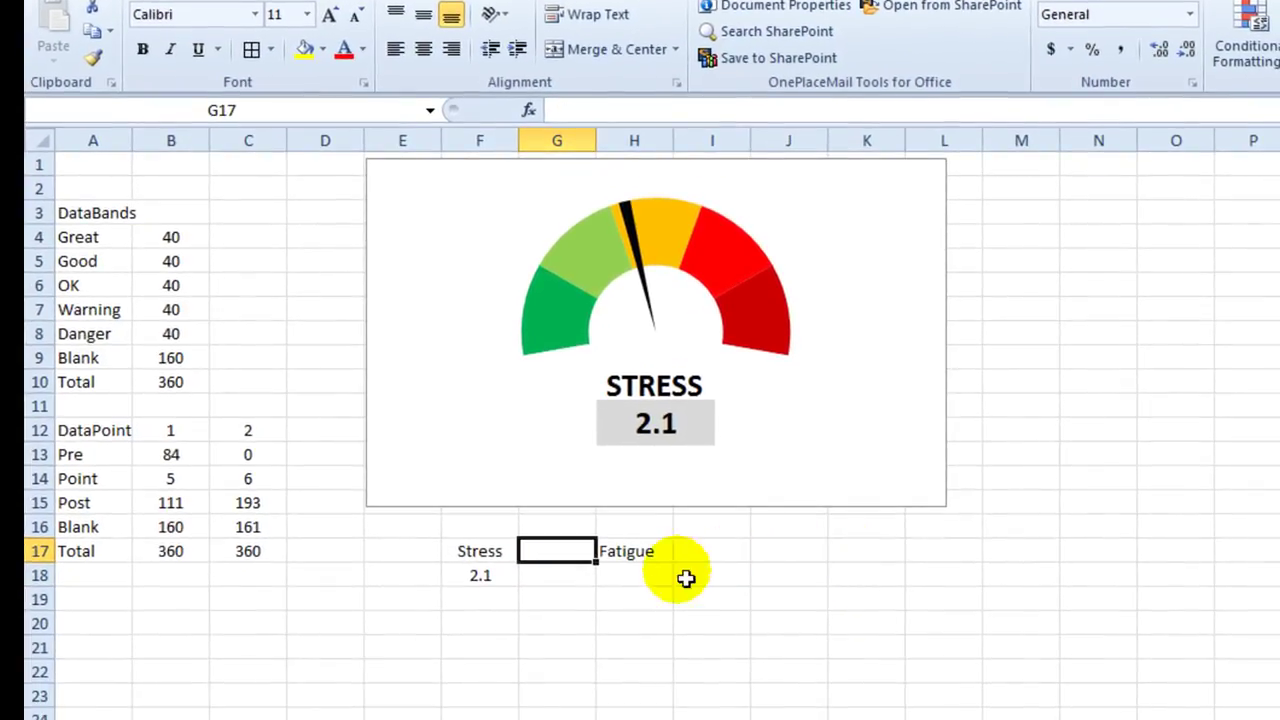
click(650, 566)
drag(660, 575, 582, 575)
key(Return)
text(1.4)
key(Return)
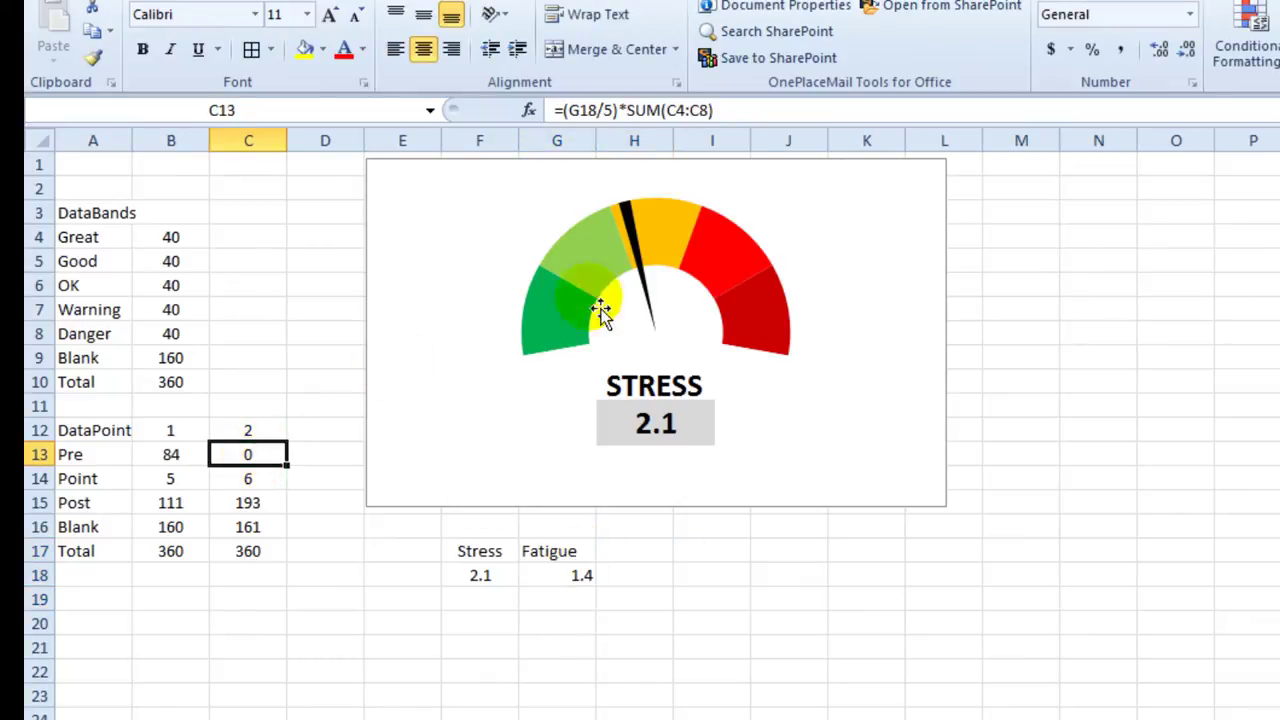
Correct C13's formula to sum B4:B8 instead of C4:C8
key(F2)
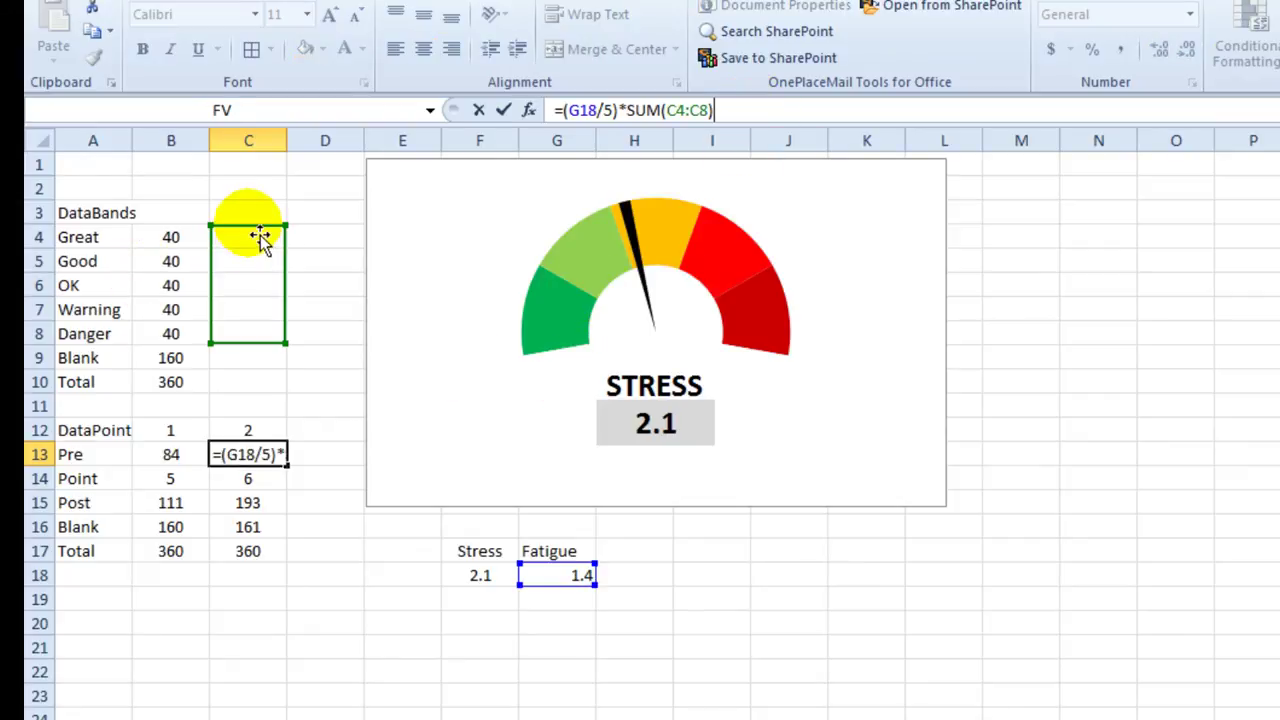
drag(260, 237, 182, 240)
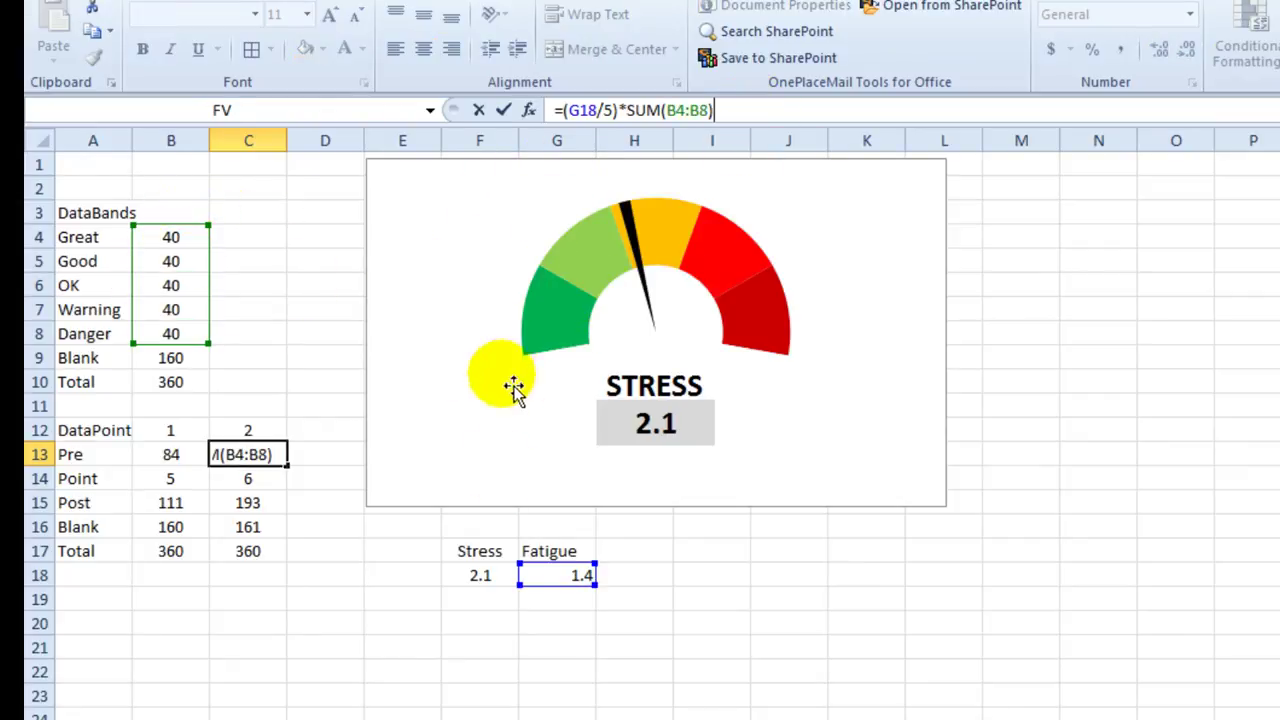
key(Return)
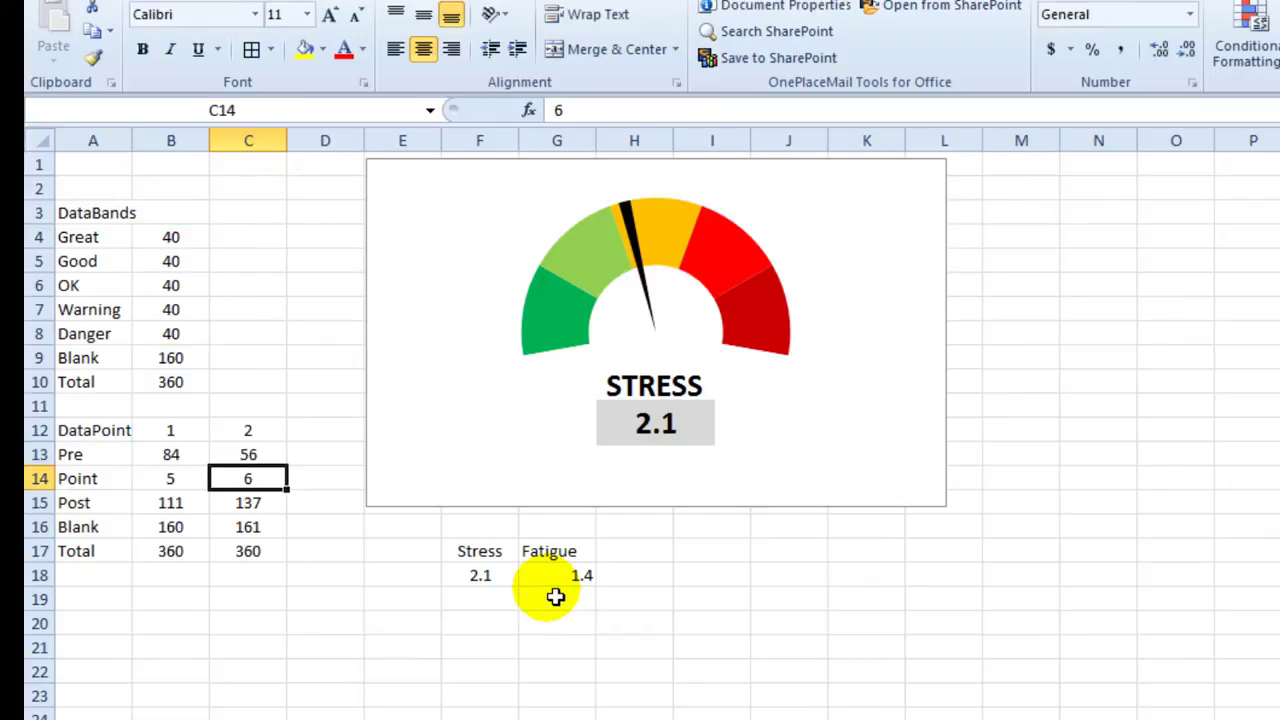
Paste a copy of the STRESS gauge group at cell O4
click(952, 181)
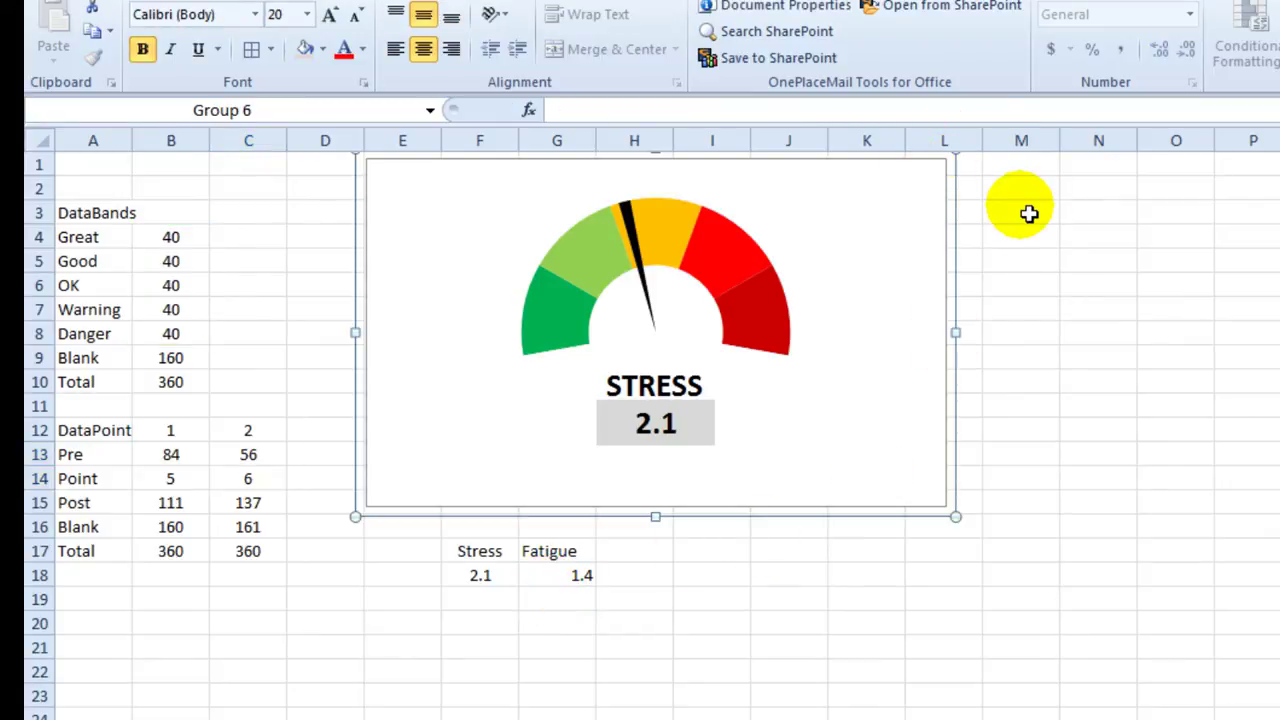
click(1208, 243)
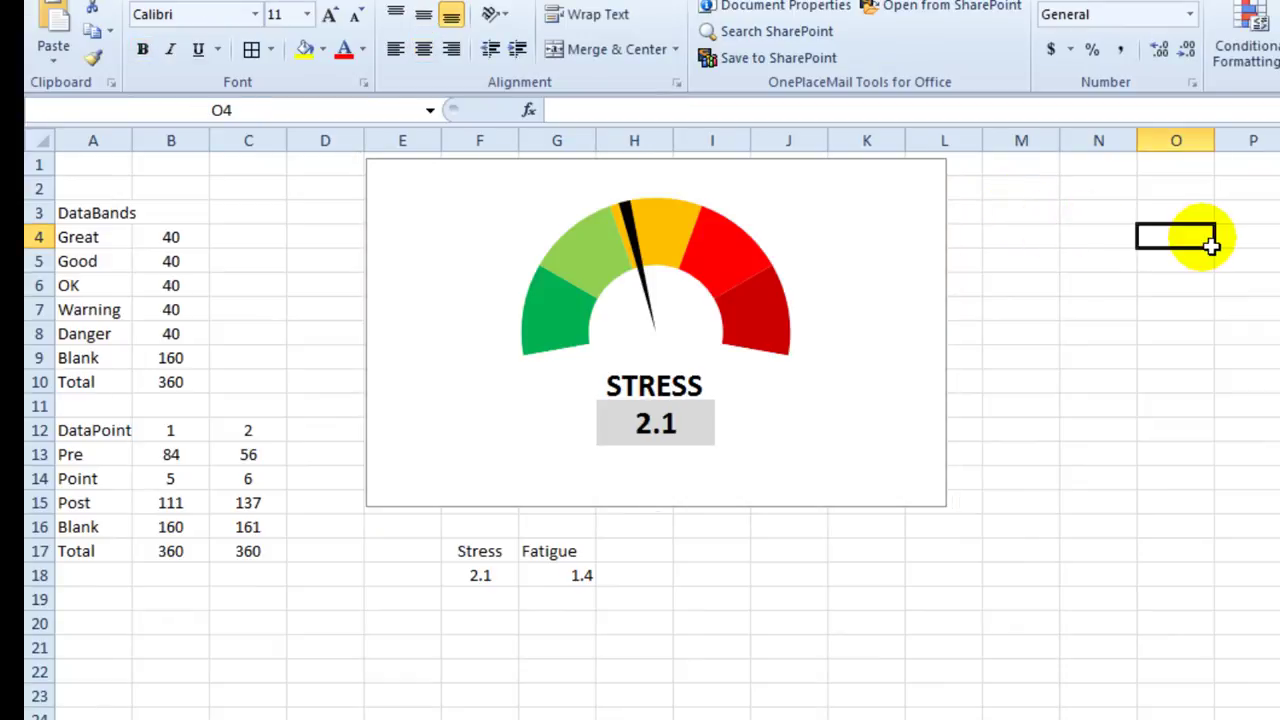
key(ctrl+v)
Drag the copied gauge's dial chart left toward column J, beside the original gauge
drag(1140, 206, 716, 80)
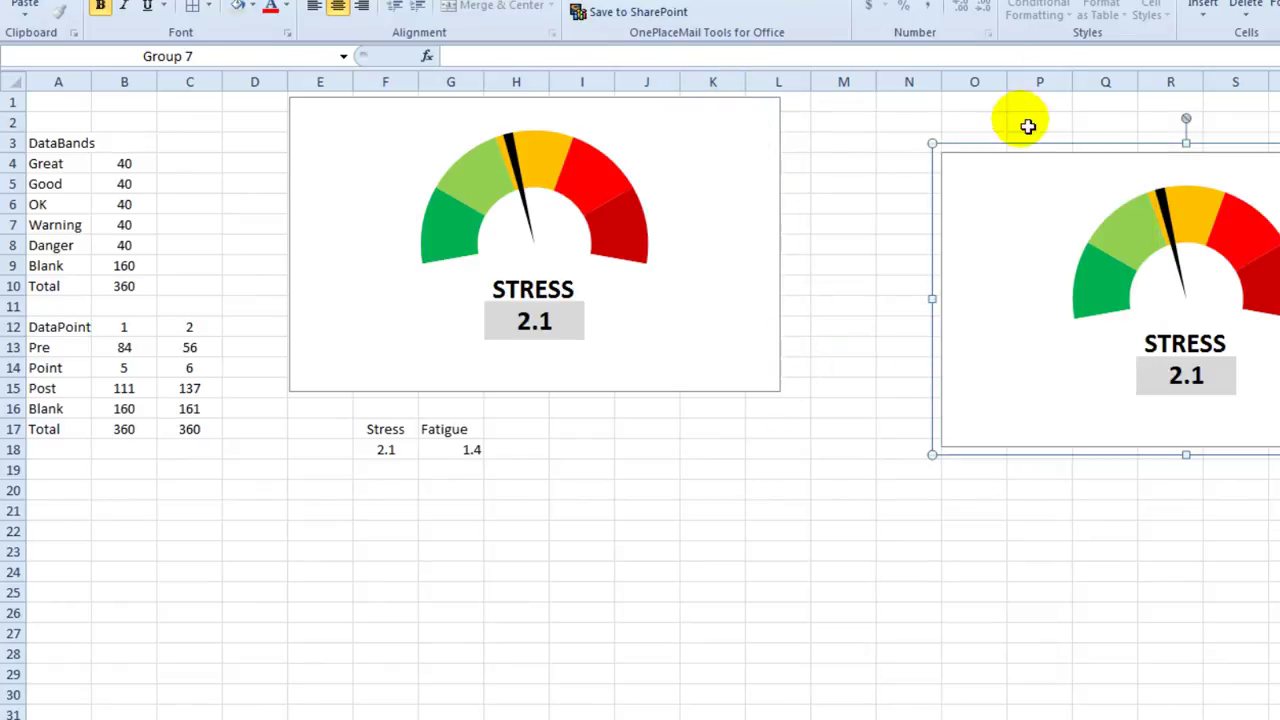
drag(1025, 152, 729, 87)
click(1040, 546)
click(985, 152)
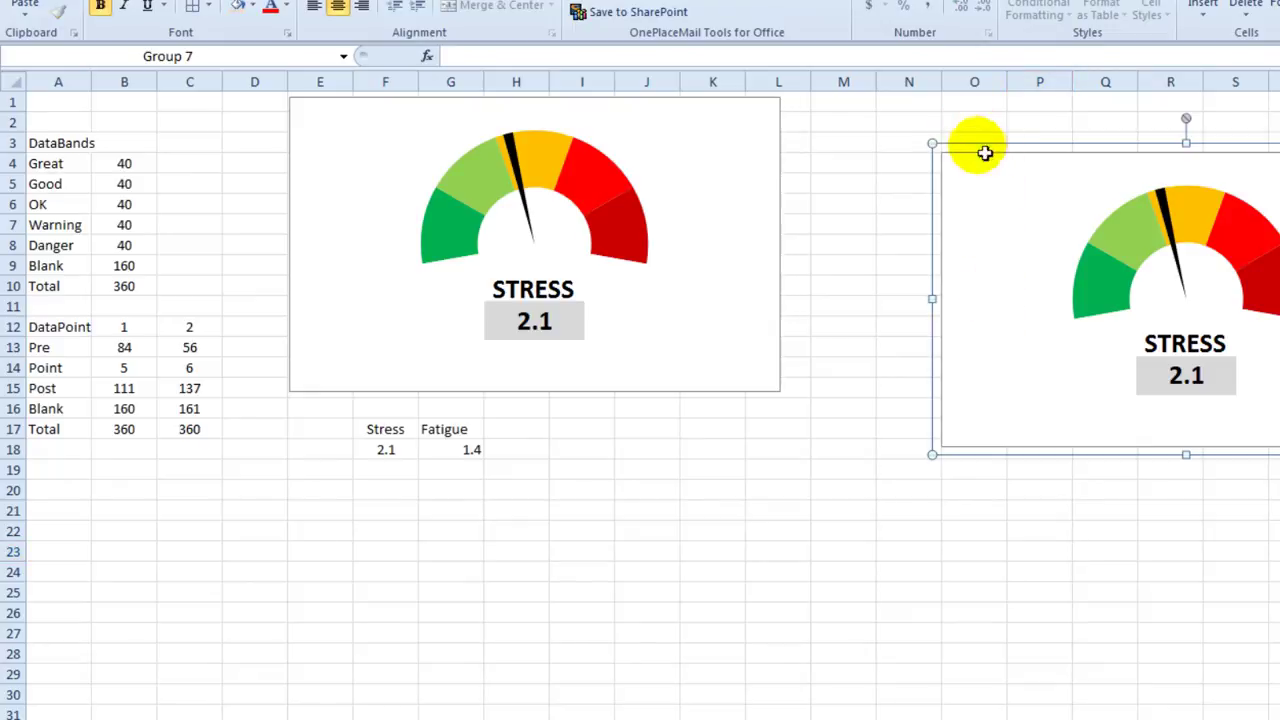
drag(988, 155, 707, 103)
click(960, 488)
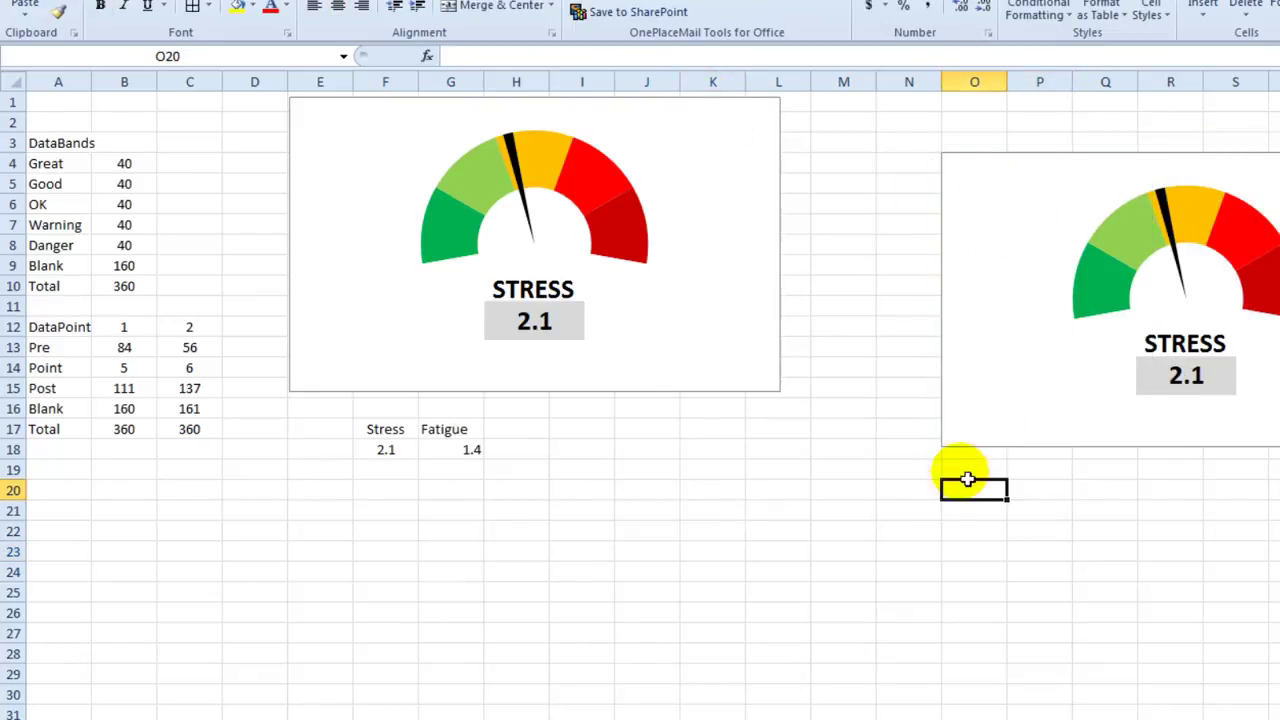
click(986, 156)
drag(988, 157, 699, 108)
click(800, 506)
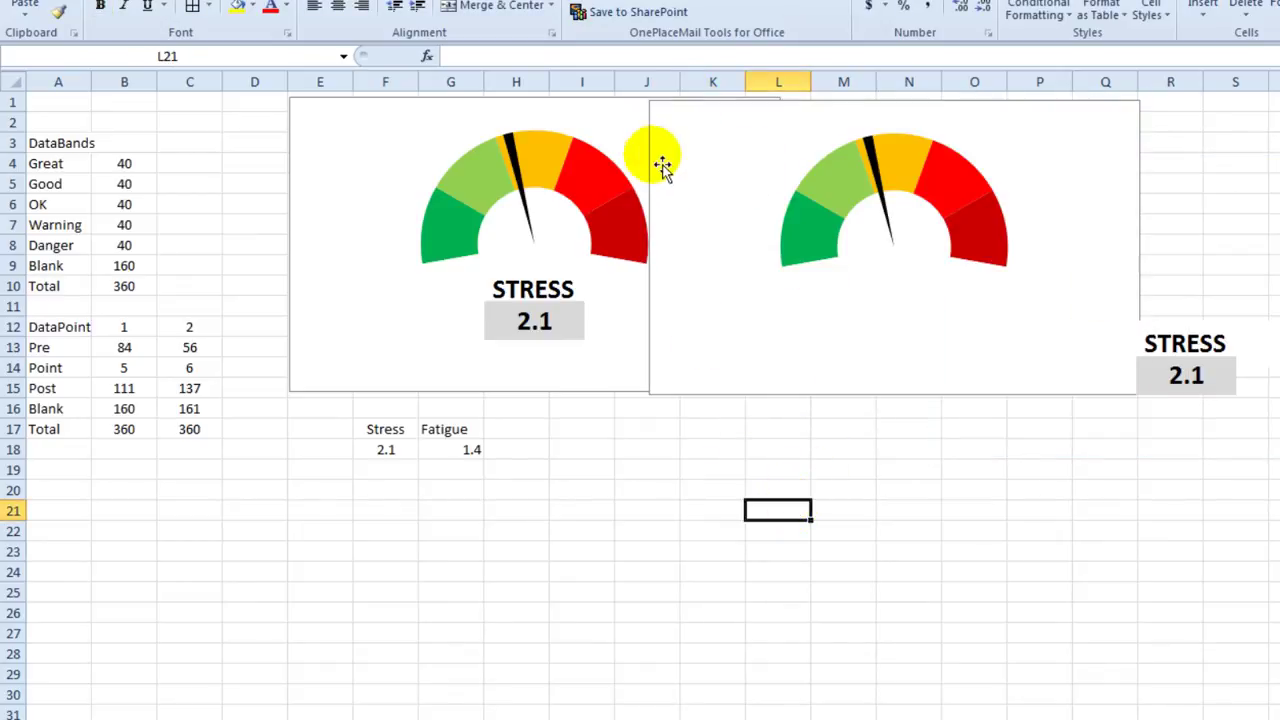
Set the copied dial chart's chart-area border to No line
click(658, 128)
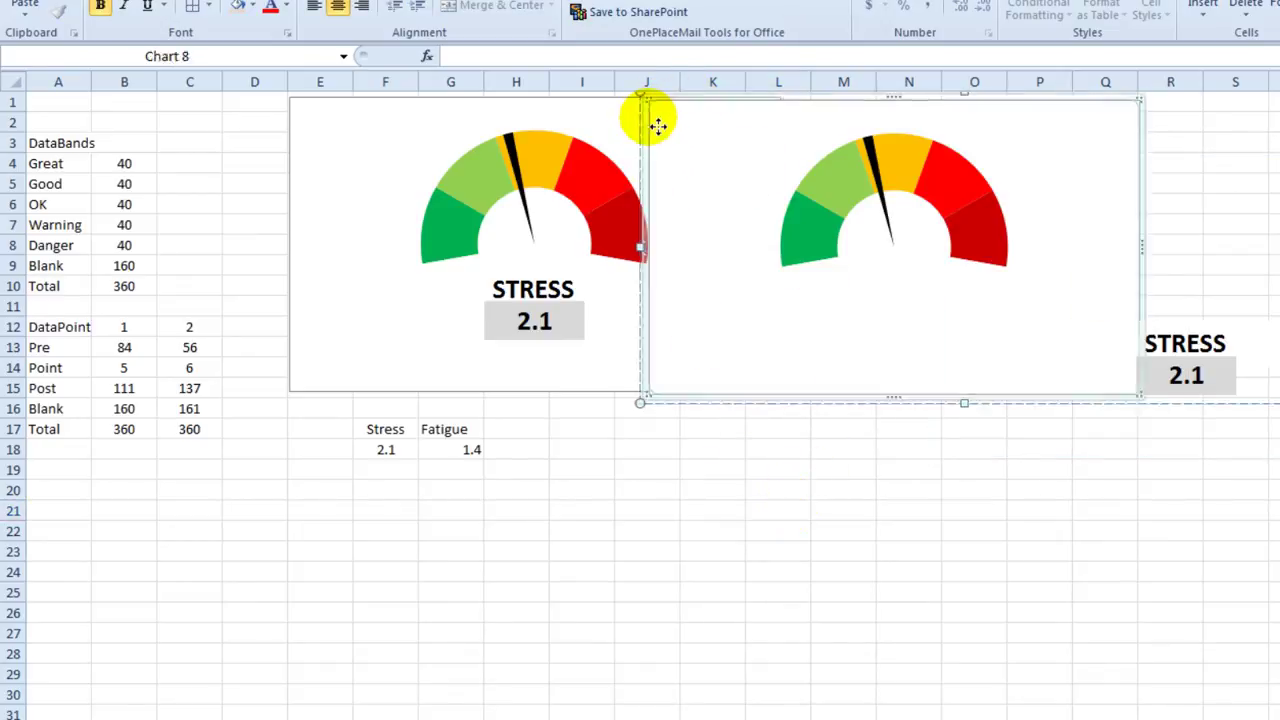
right_click(654, 123)
click(785, 486)
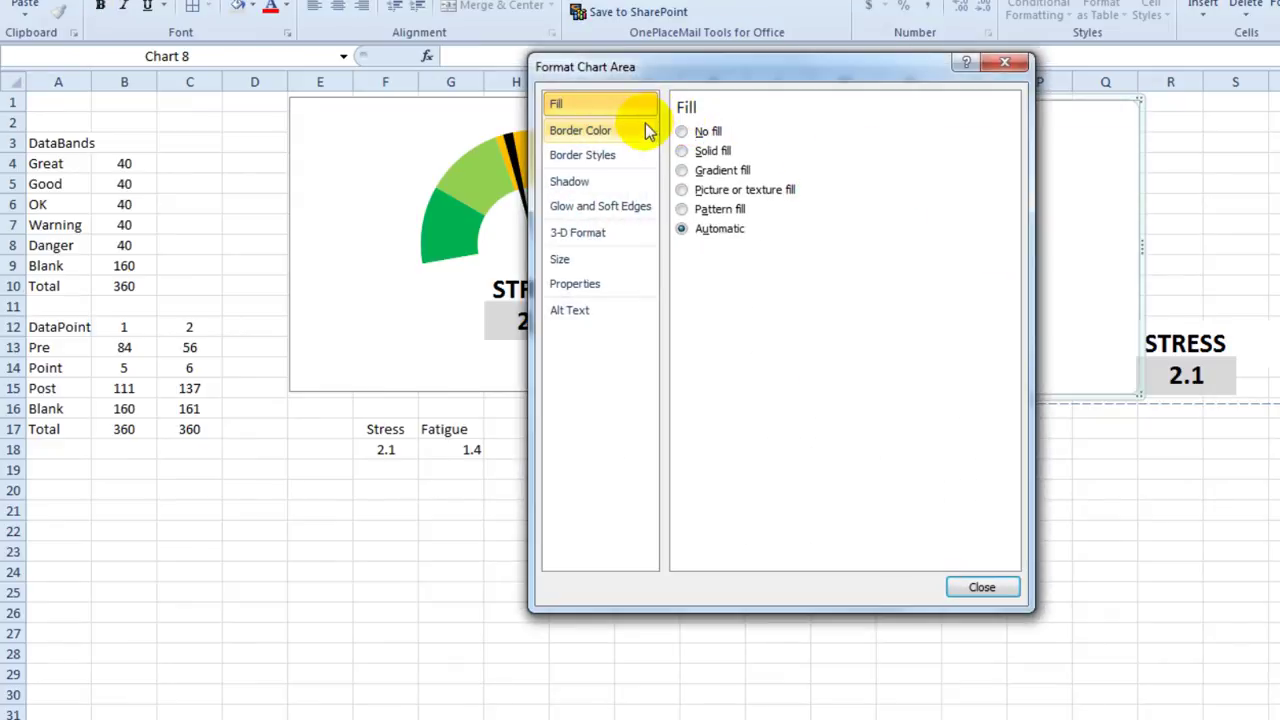
click(600, 131)
click(682, 131)
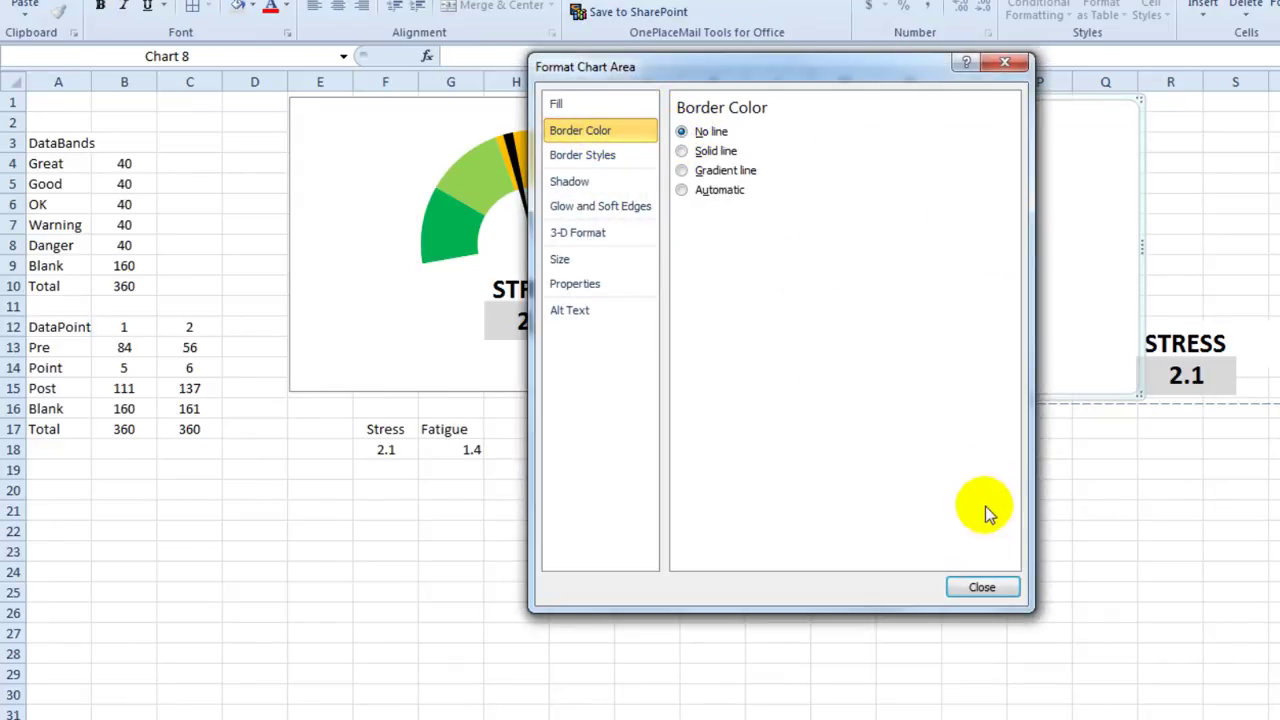
click(1004, 588)
Set the original gauge chart's chart-area border to No line
click(333, 160)
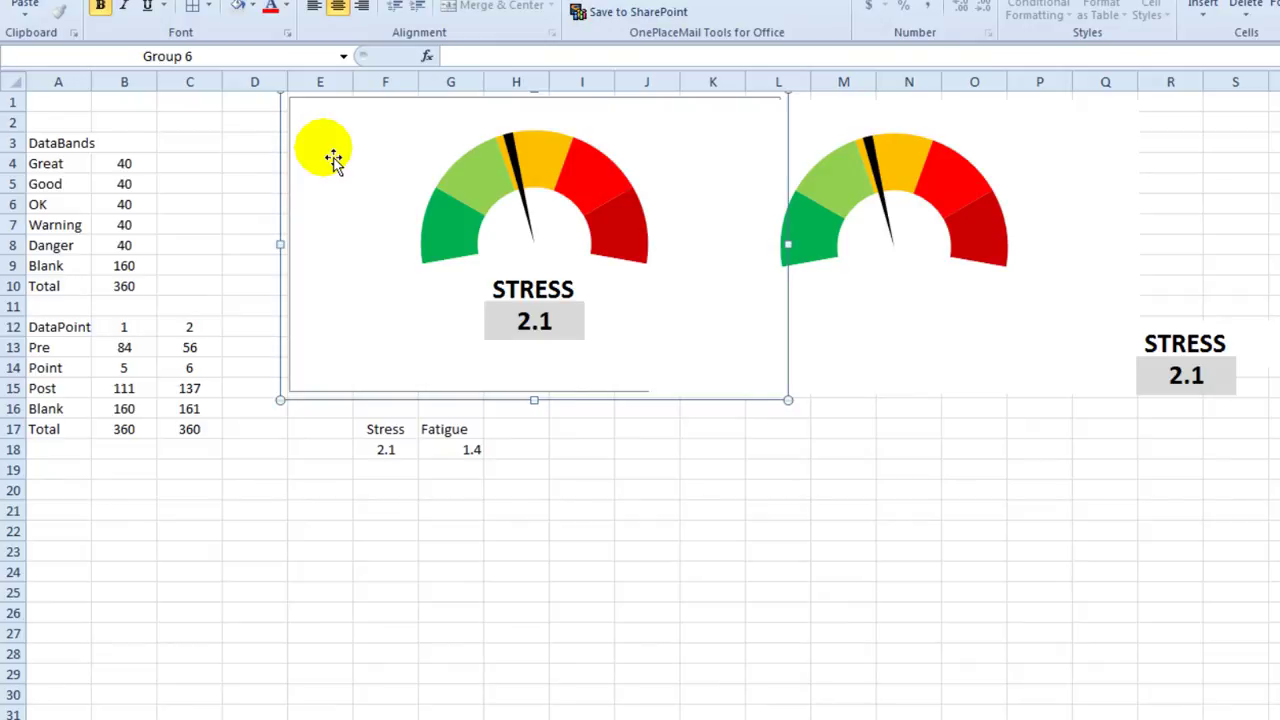
click(905, 511)
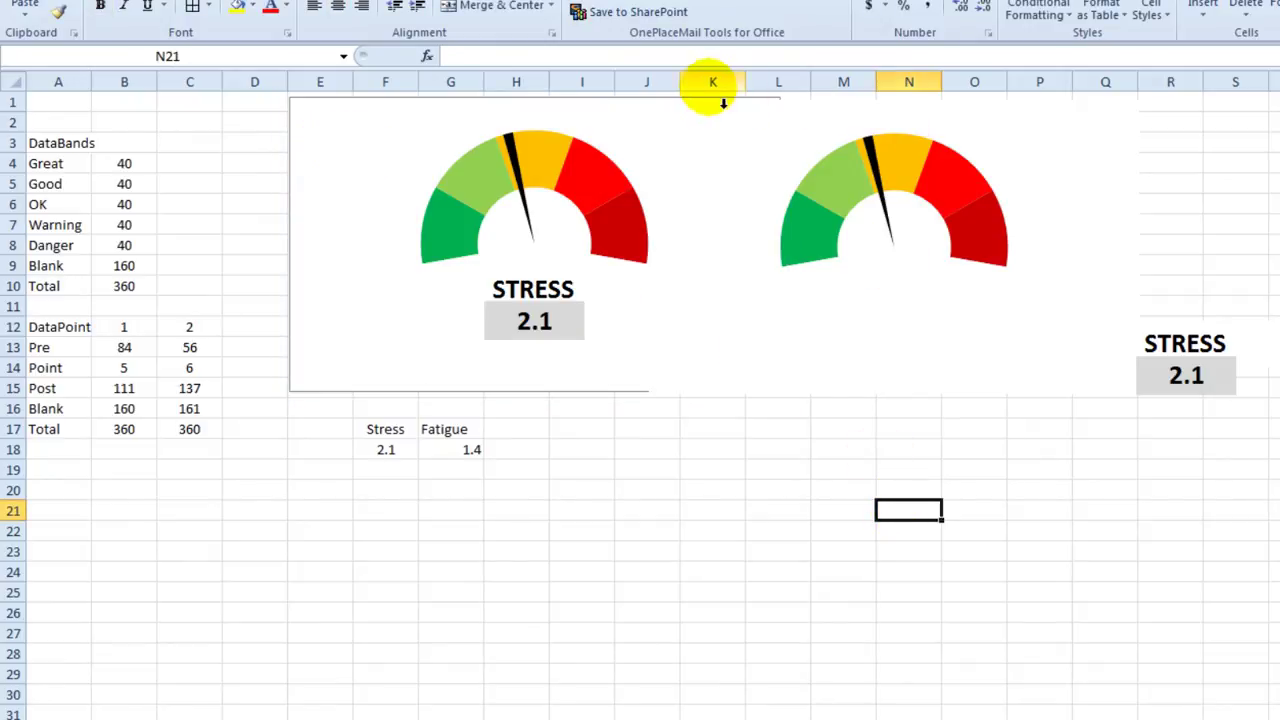
click(371, 109)
click(371, 109)
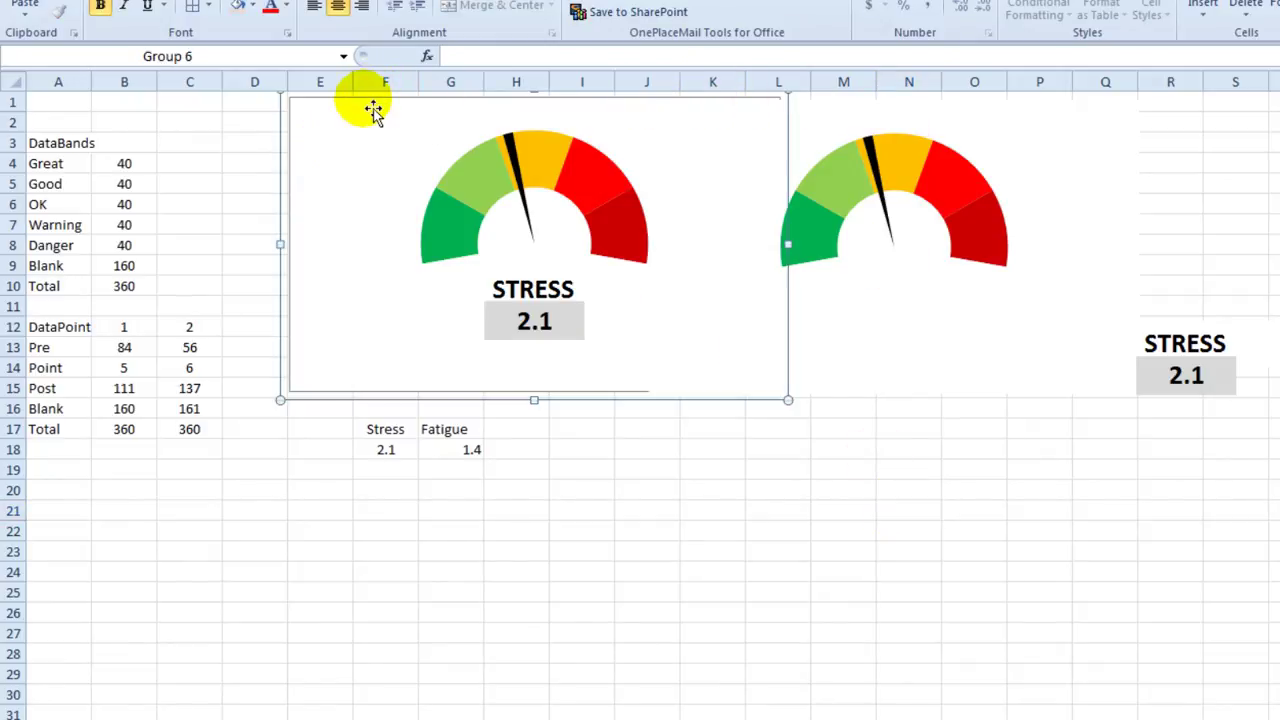
right_click(371, 109)
click(445, 457)
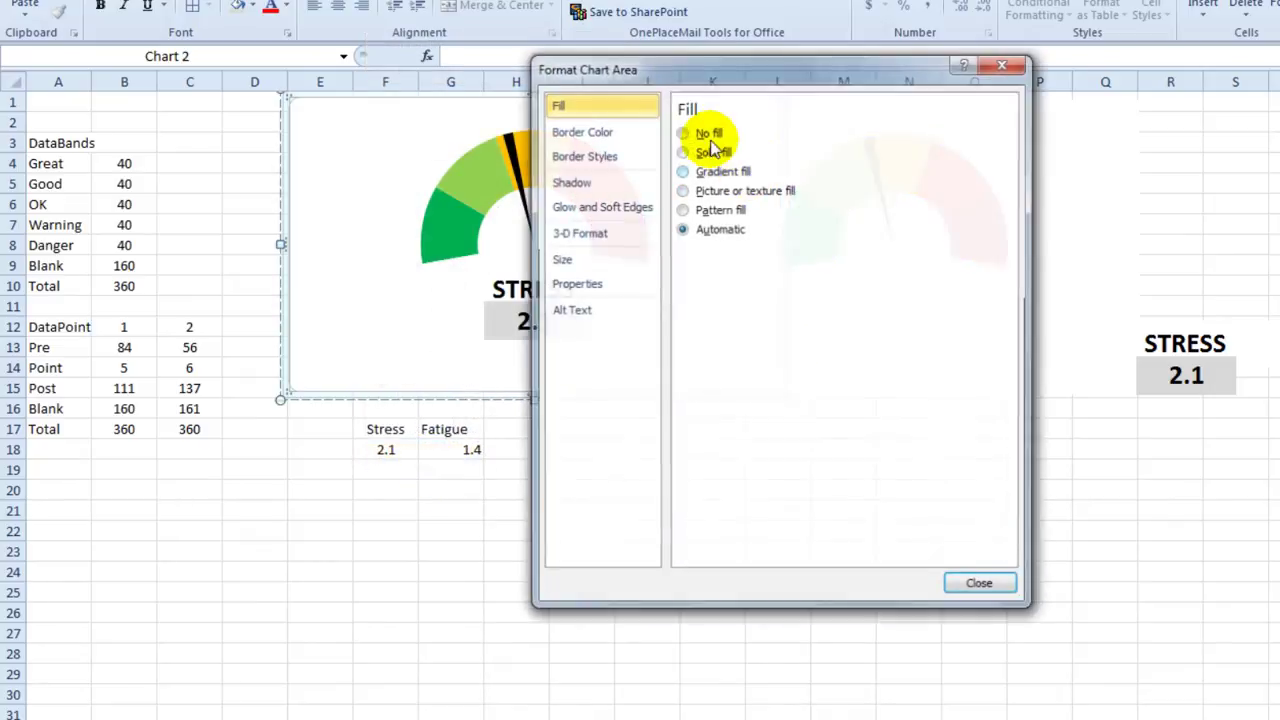
click(600, 131)
click(682, 131)
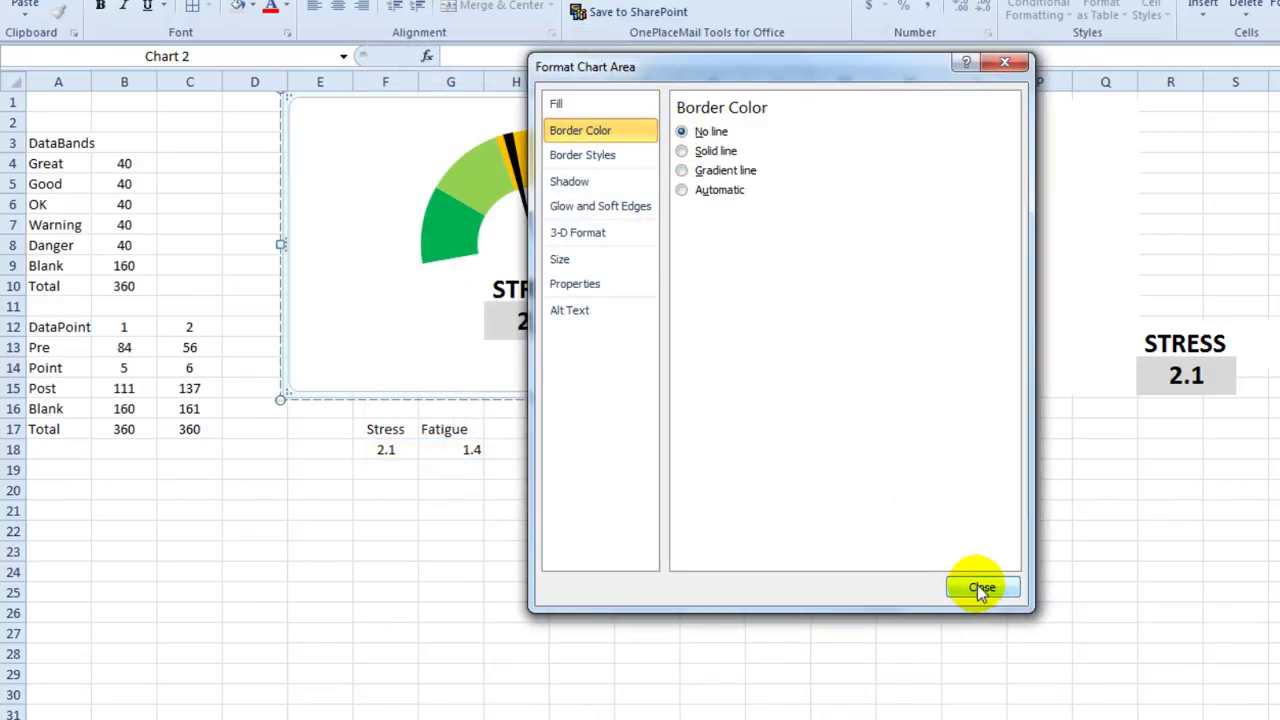
click(978, 588)
click(652, 634)
Nudge the right gauge group left and send its chart behind the STRESS and 2.1 boxes
click(778, 143)
drag(777, 143, 748, 148)
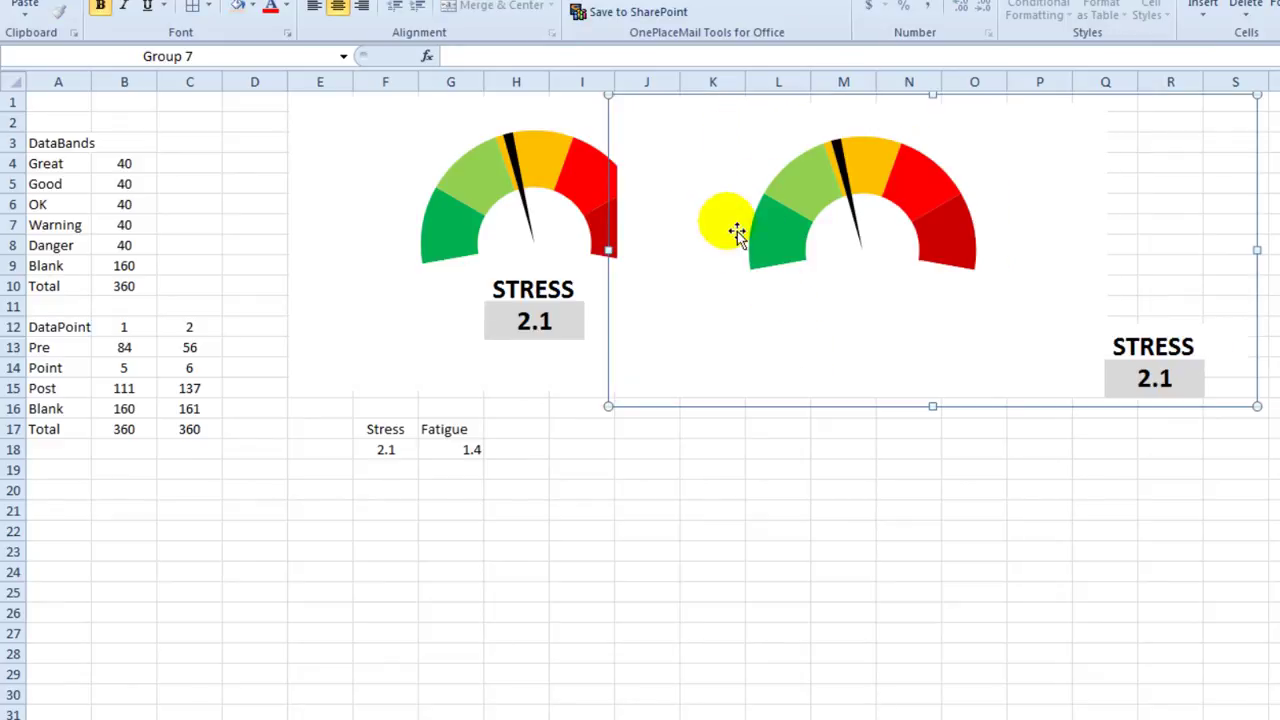
click(700, 172)
right_click(697, 171)
mouse_move(815, 468)
click(922, 486)
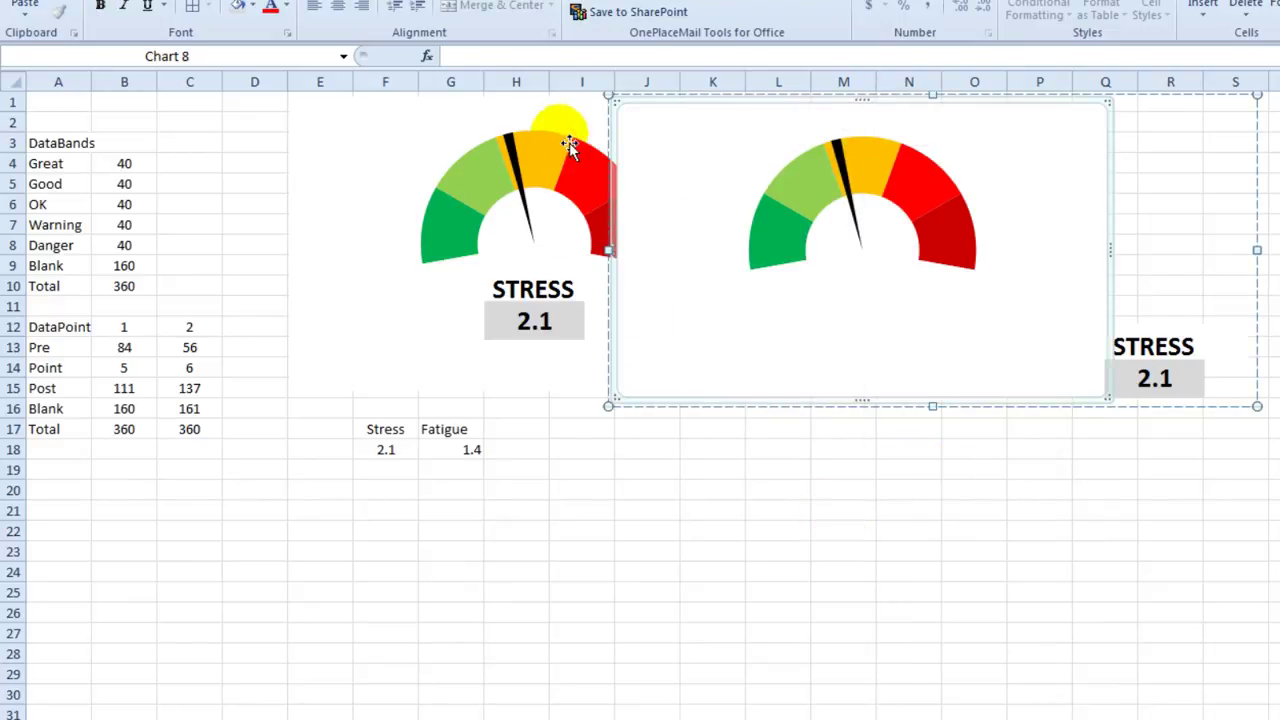
Give the right chart area a solid fill with 100% transparency
right_click(624, 131)
click(762, 477)
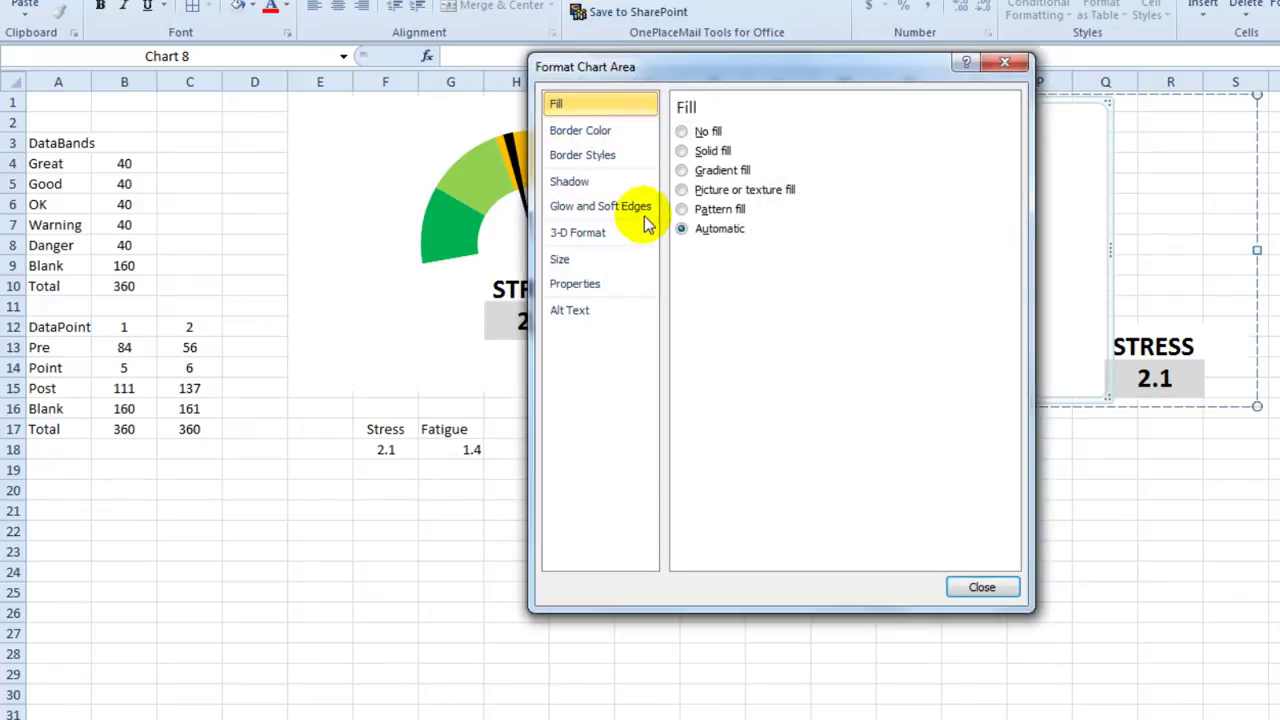
click(710, 150)
drag(848, 312, 909, 303)
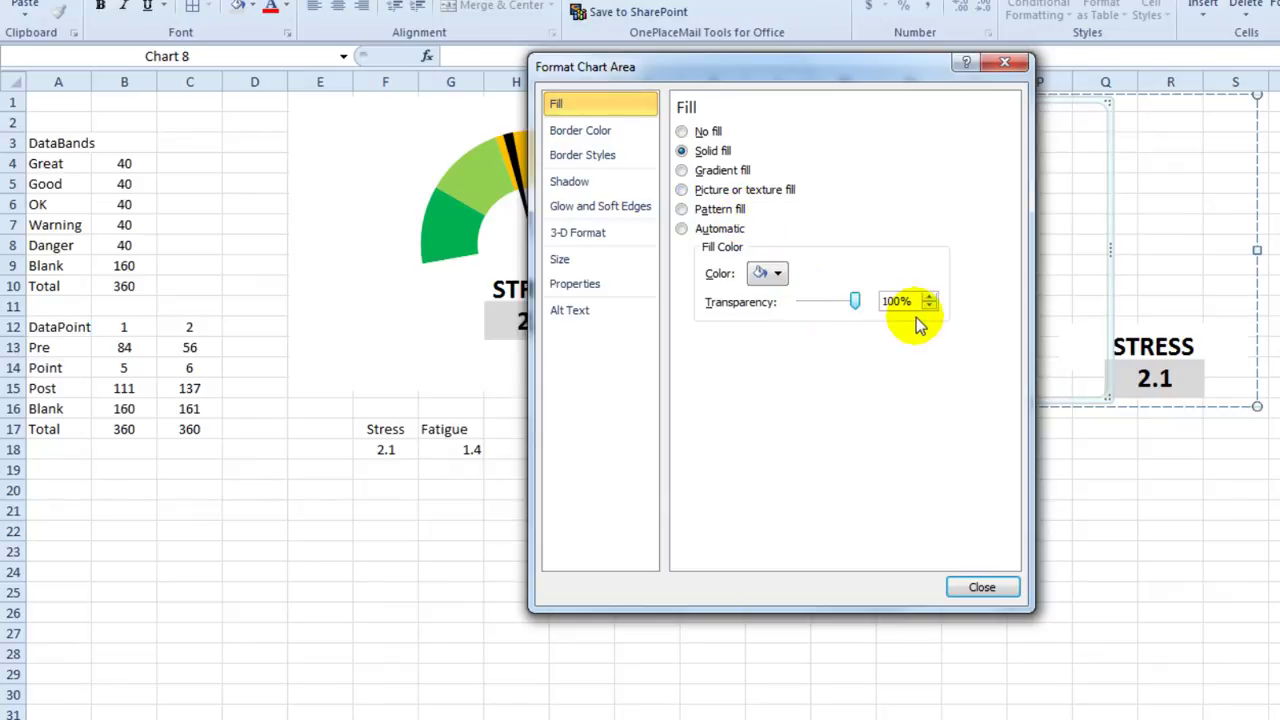
click(977, 590)
click(866, 591)
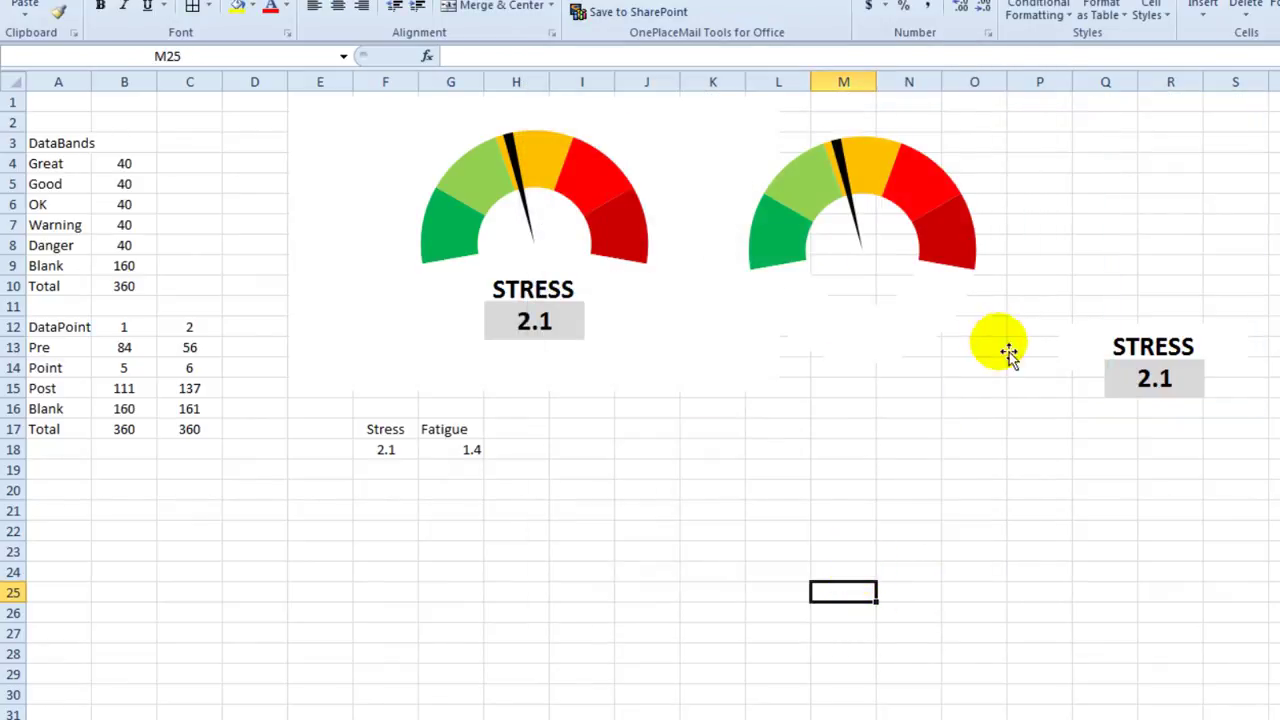
Move the STRESS label and 2.1 value box under the right gauge
click(820, 385)
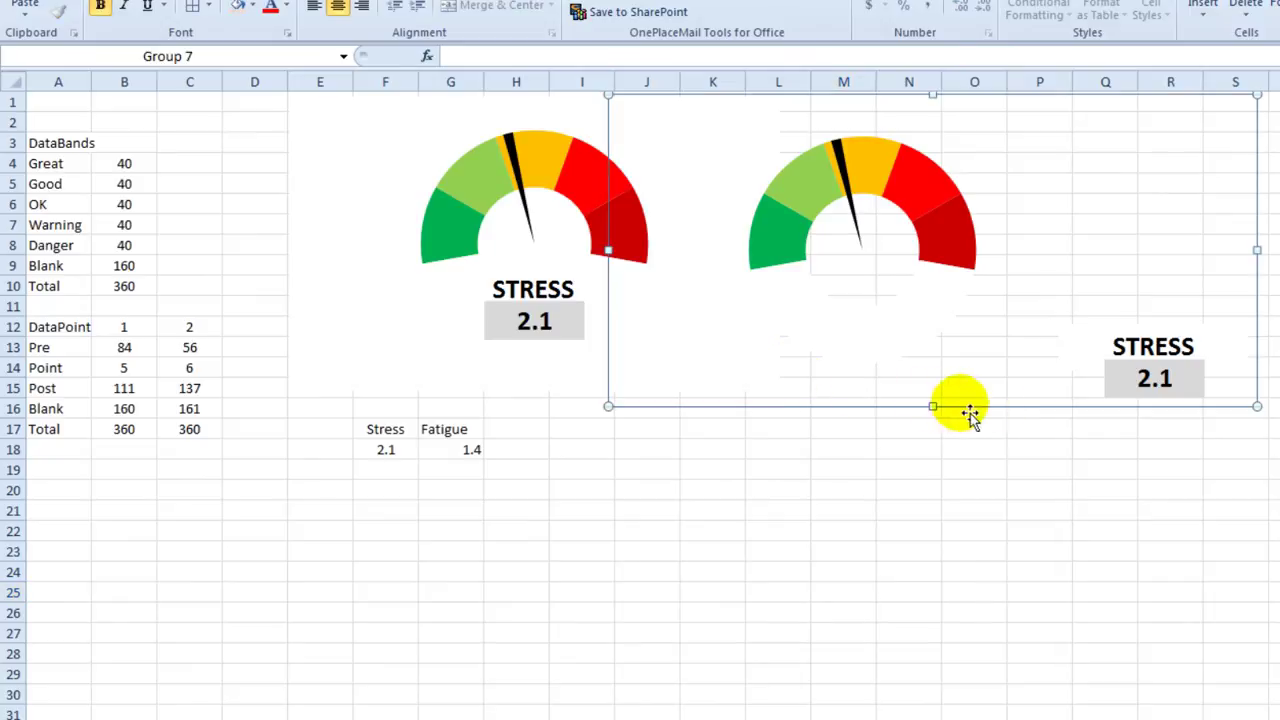
click(1176, 332)
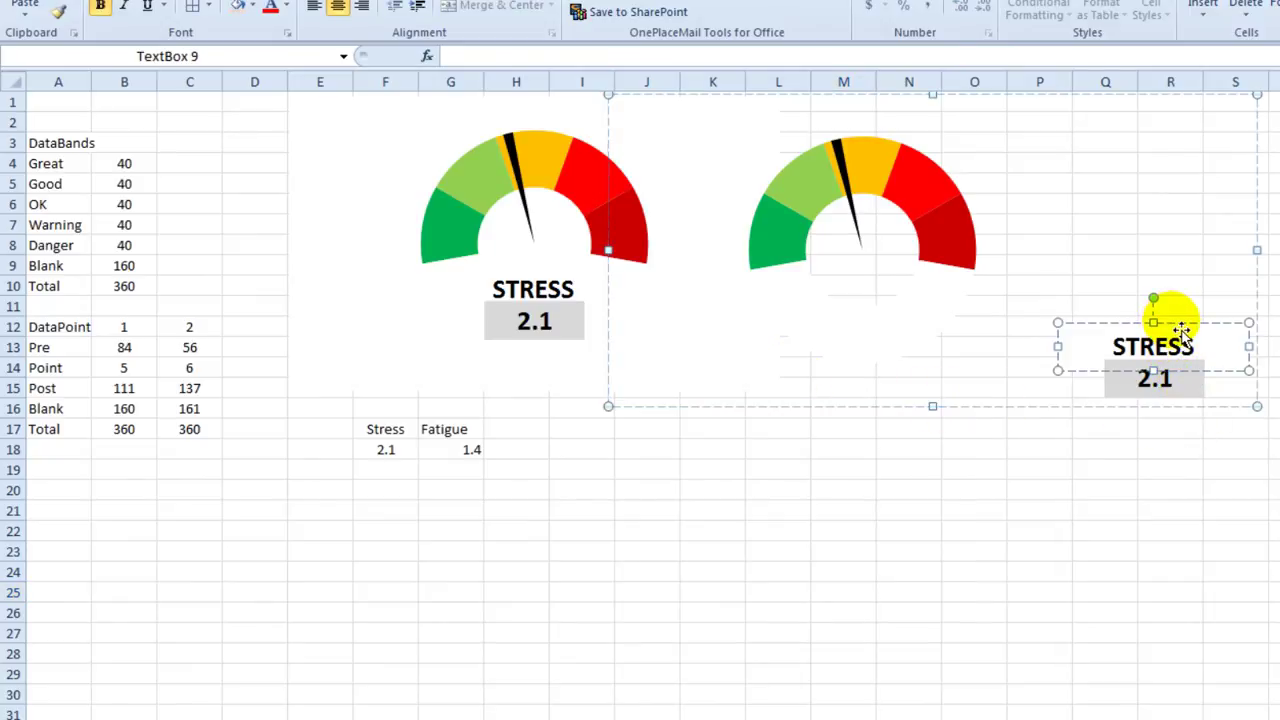
drag(1181, 332, 919, 284)
click(1151, 376)
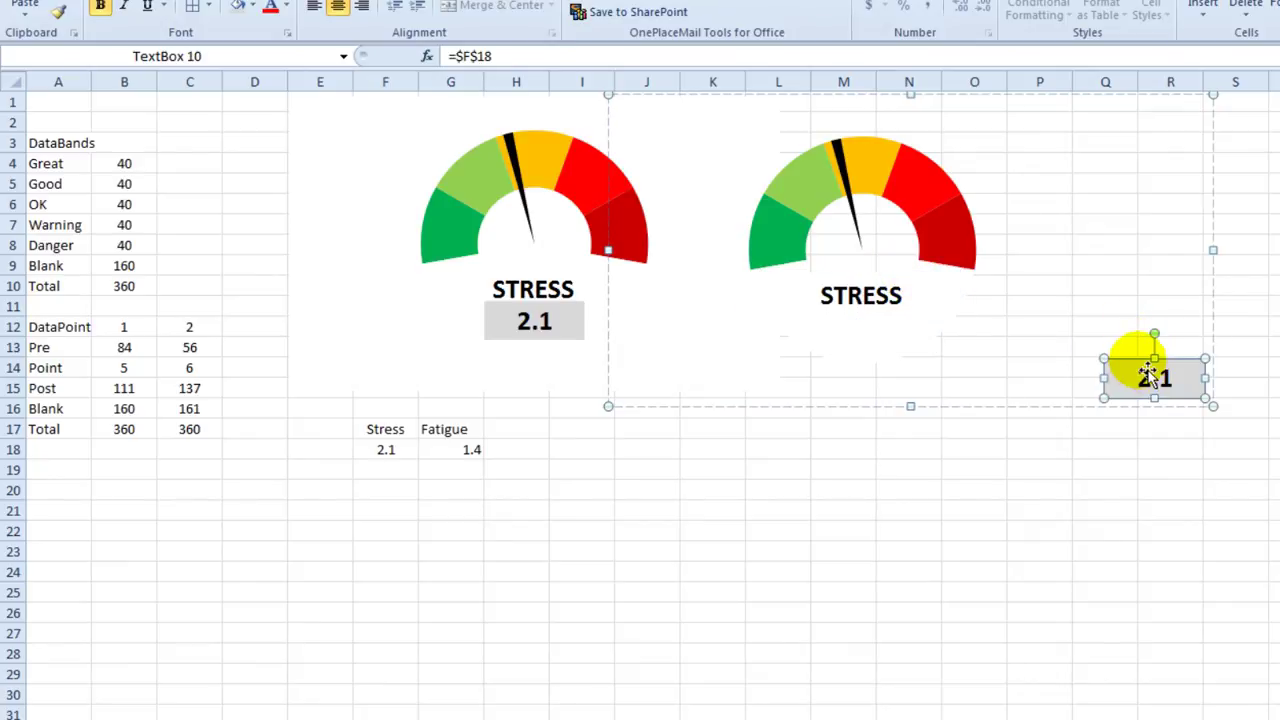
drag(1151, 376, 860, 318)
click(873, 473)
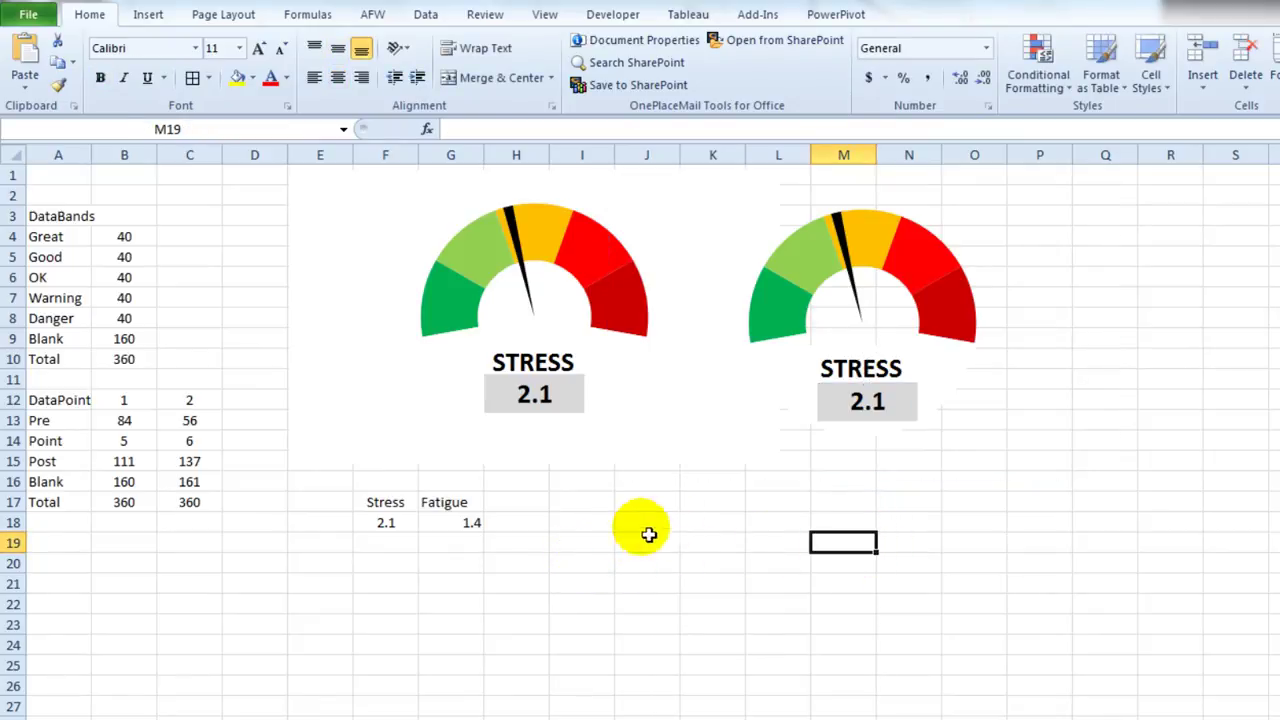
Retitle the right gauge's label from STRESS to FATIGUE
double_click(871, 377)
drag(916, 377, 818, 370)
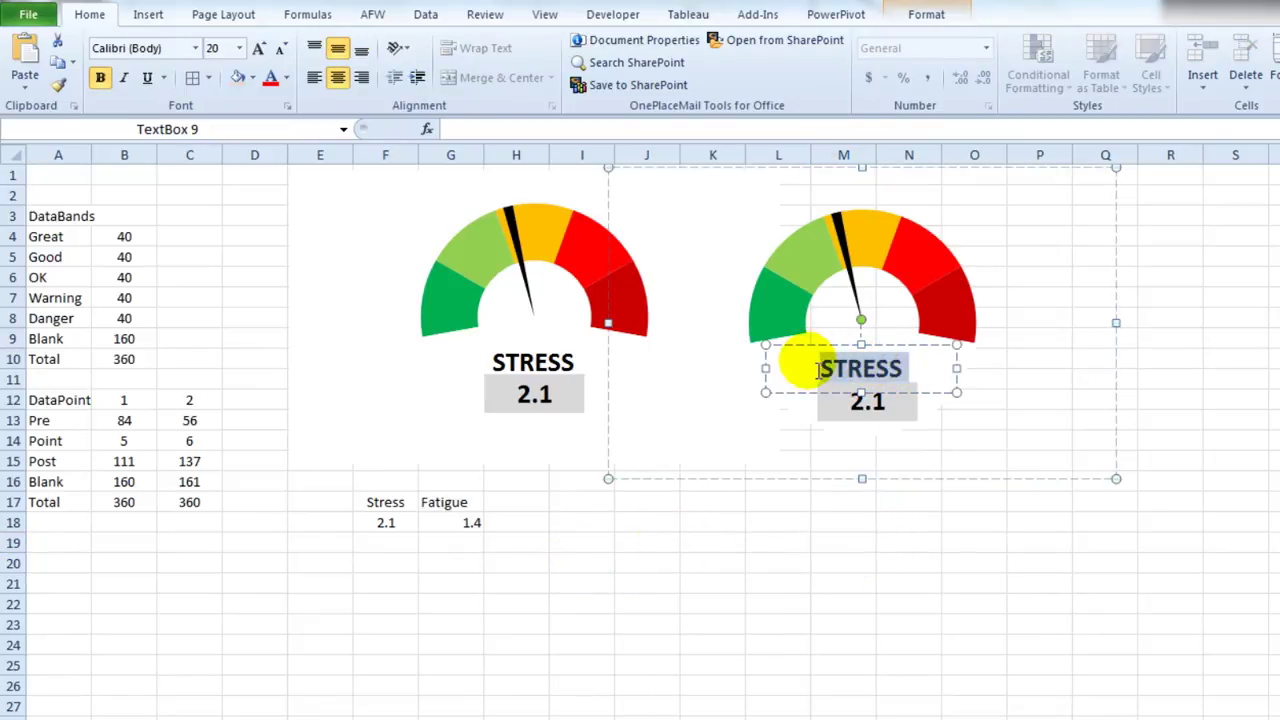
text(FATIGUE)
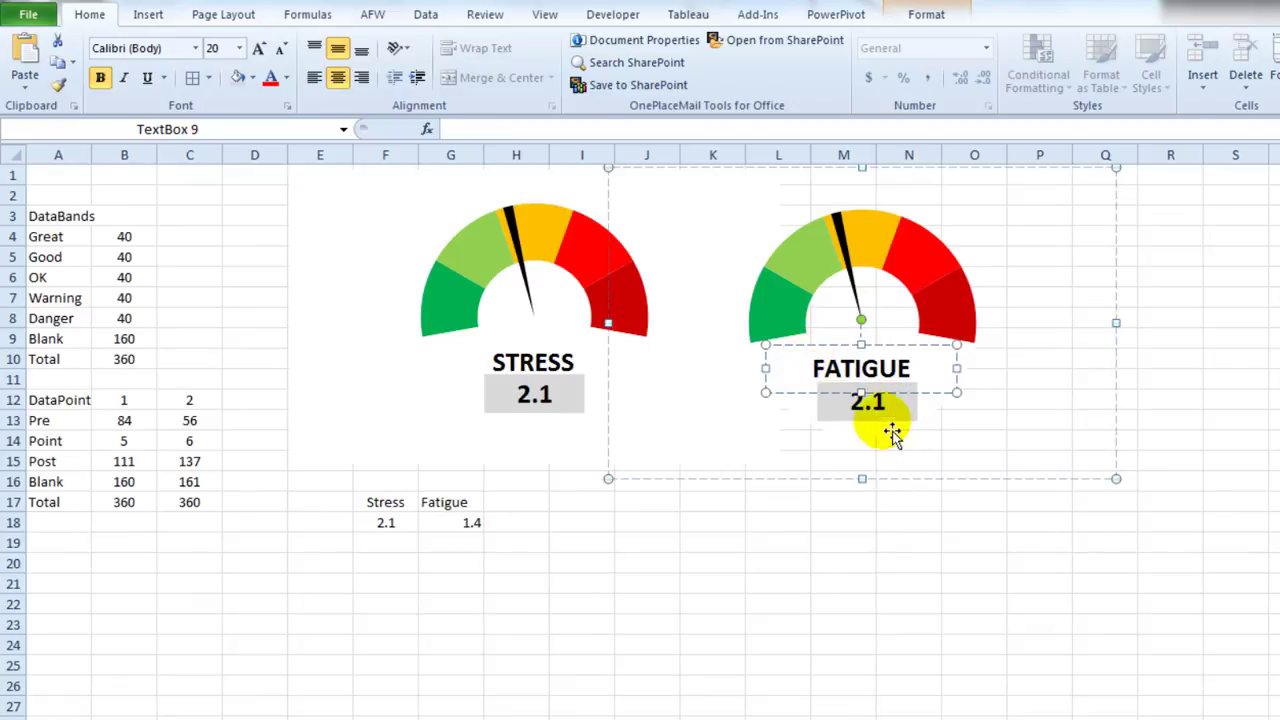
click(857, 606)
Link the right gauge's value box to =$G$18 so it shows 1.4
click(886, 401)
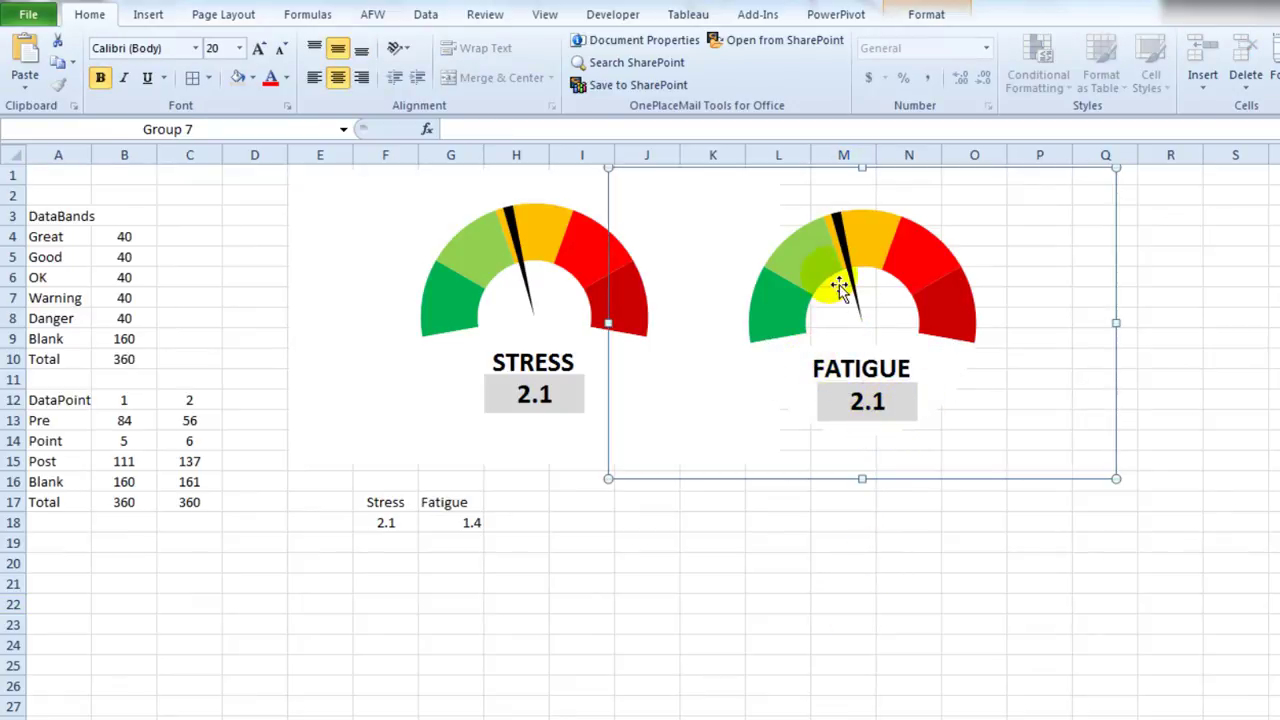
click(884, 422)
click(541, 138)
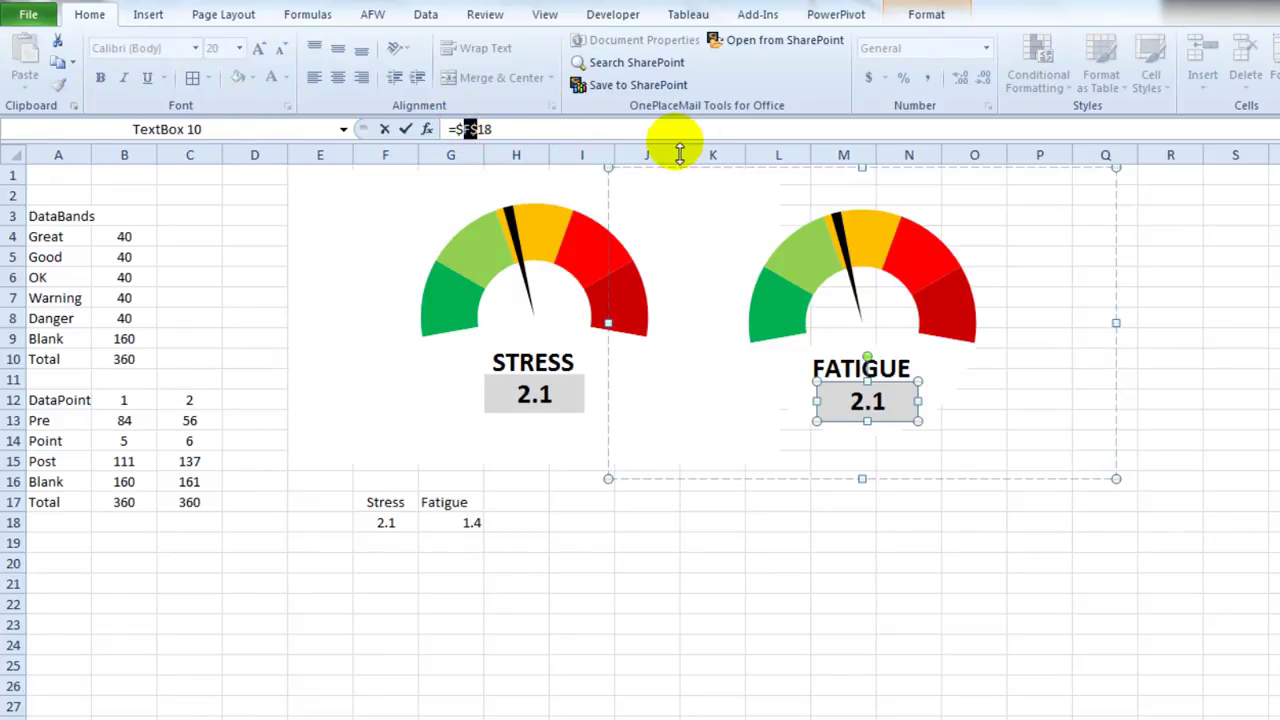
key(Return)
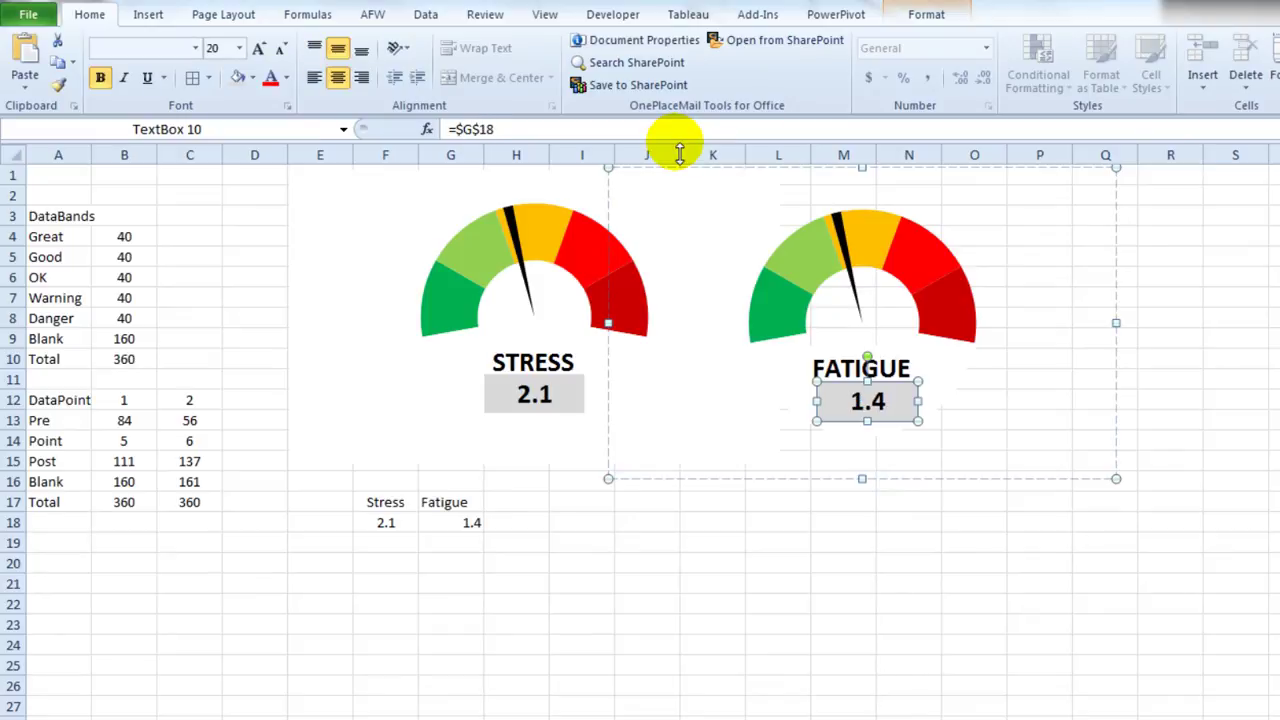
click(835, 671)
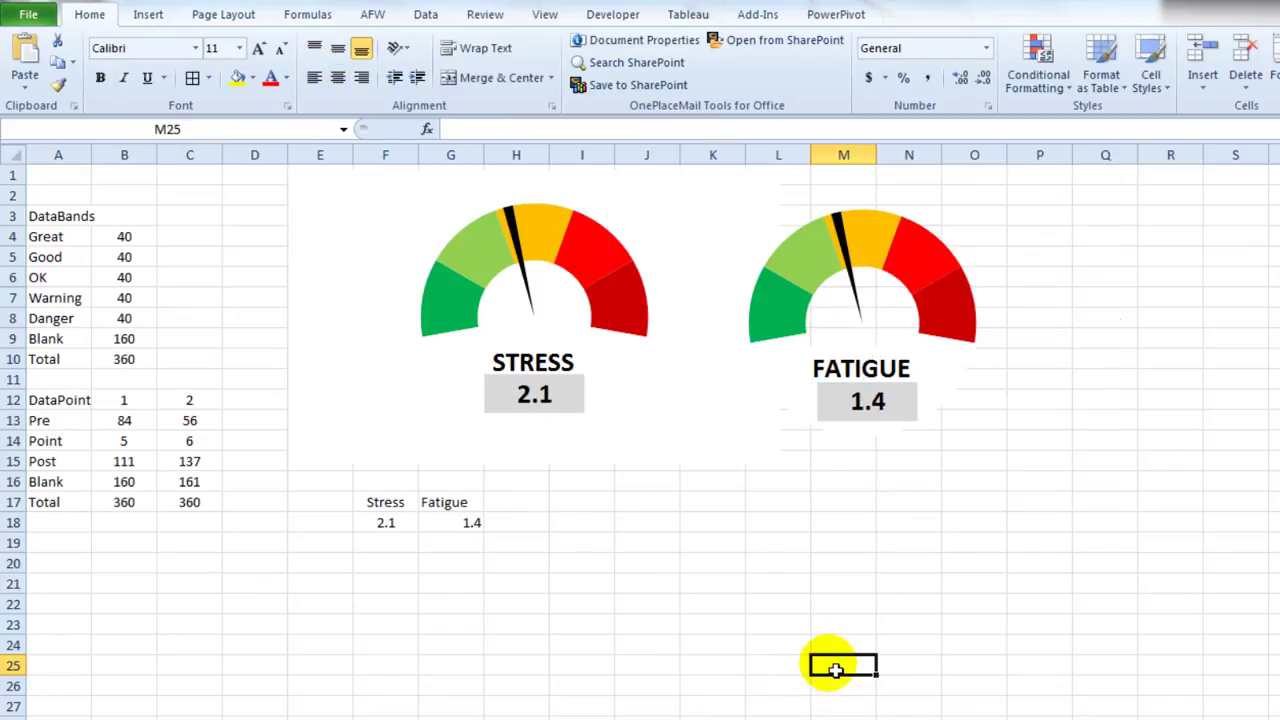
Shift the FATIGUE chart's needle data range from B13:B16 to C13:C16
click(847, 237)
click(847, 237)
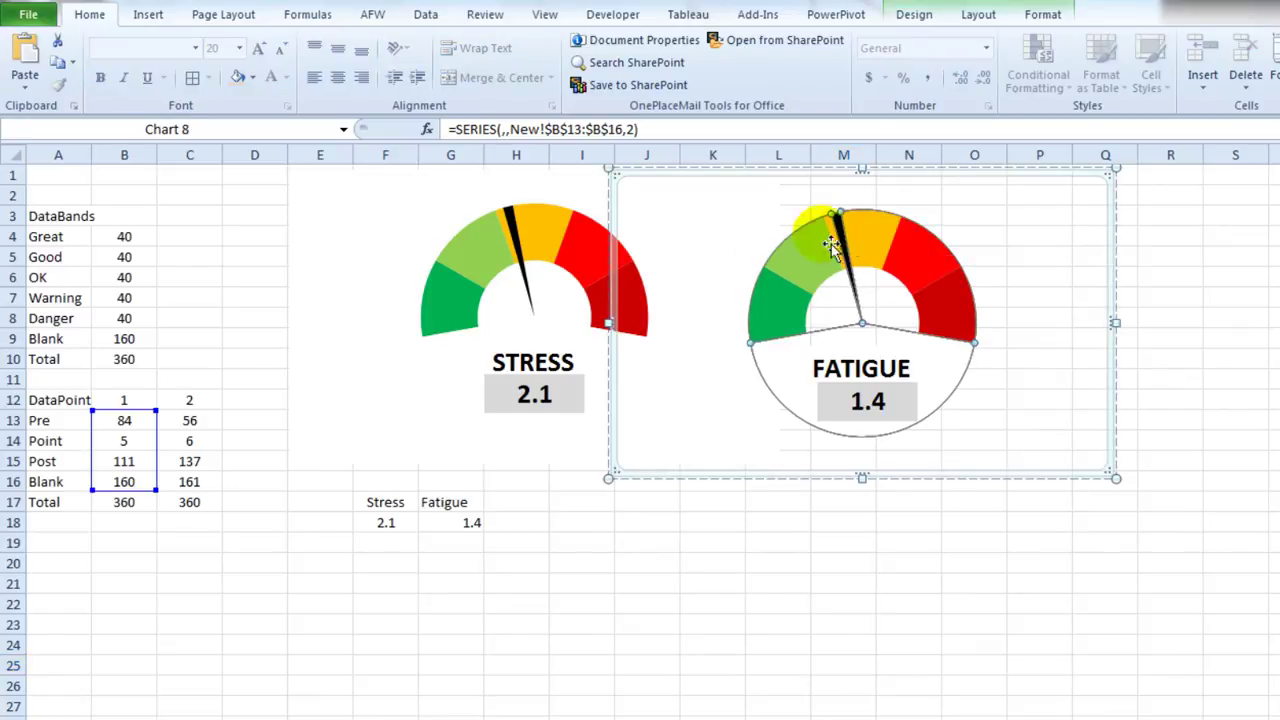
drag(157, 461, 190, 460)
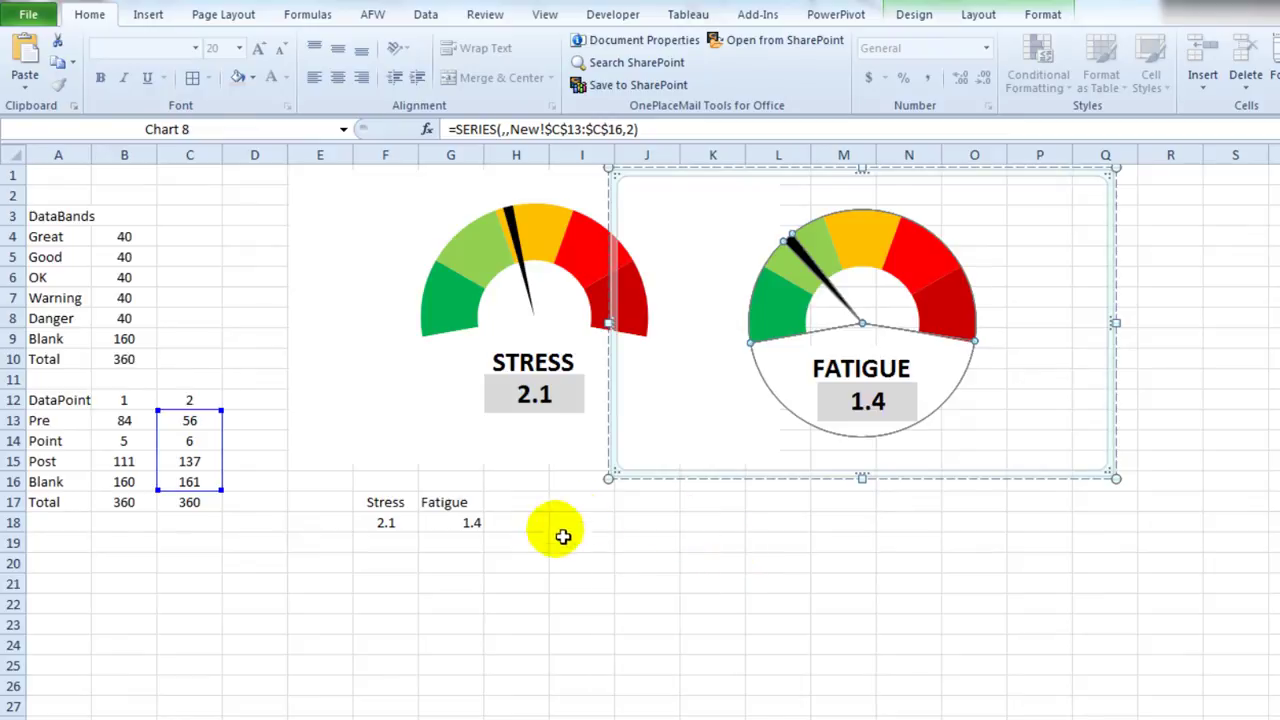
click(565, 587)
Enter a Fatigue score of 2.8 in G18
click(468, 524)
text(2.8)
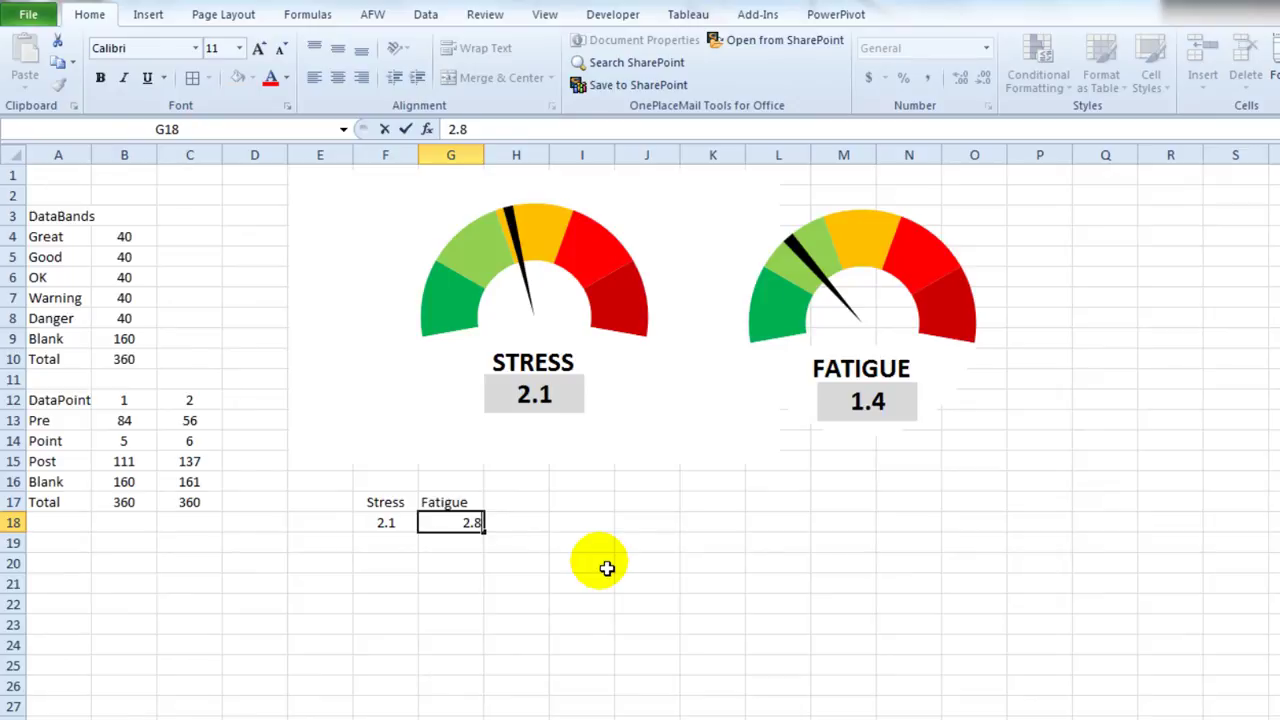
key(Return)
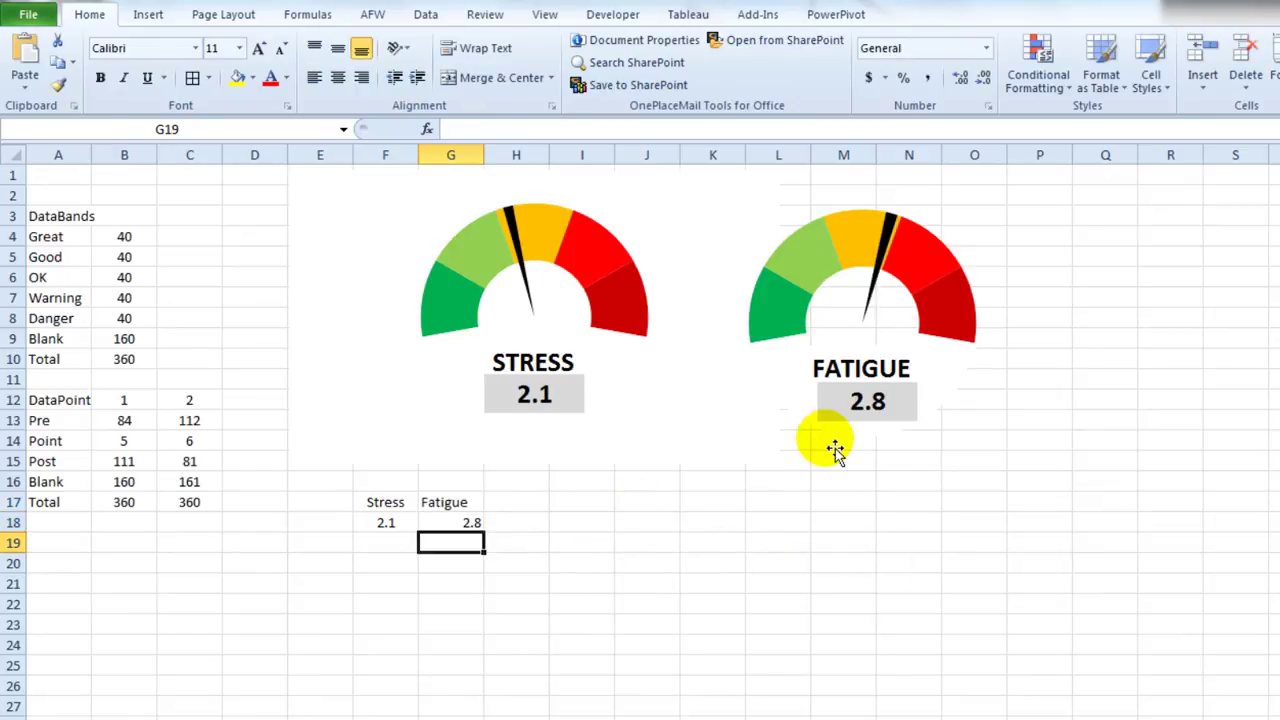
click(806, 465)
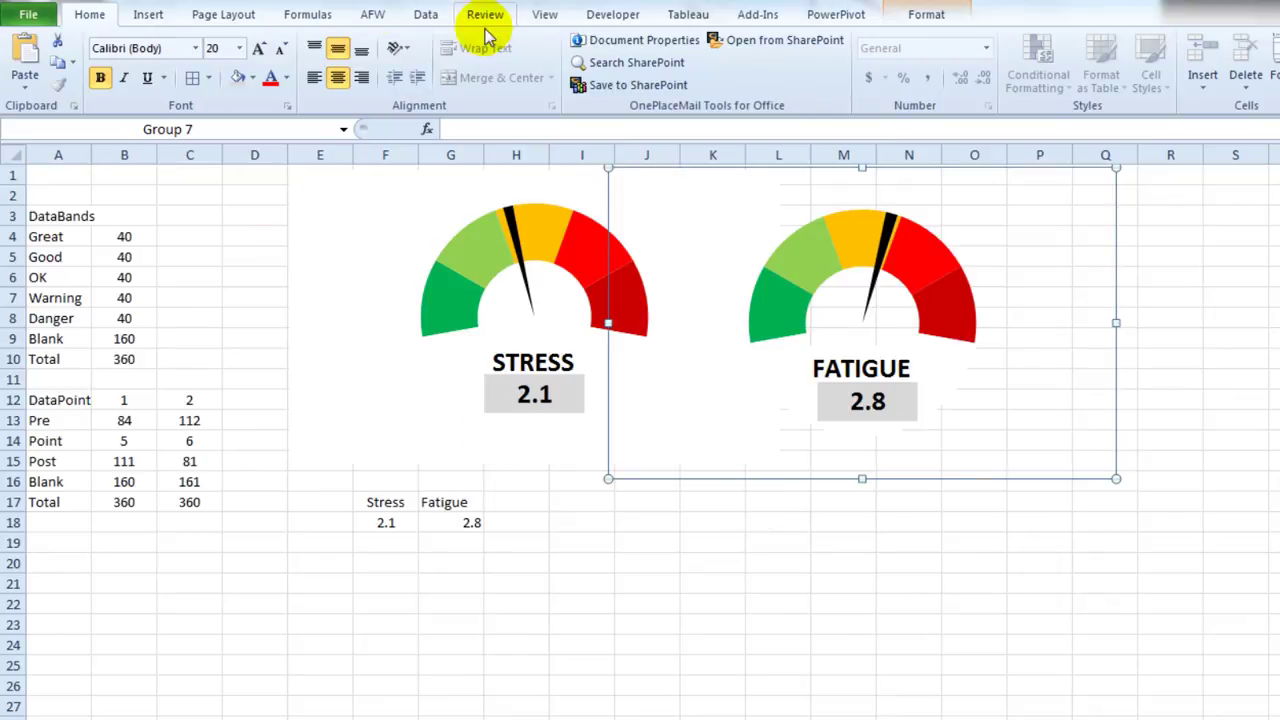
Turn off the sheet gridlines from the View tab
click(546, 16)
click(287, 79)
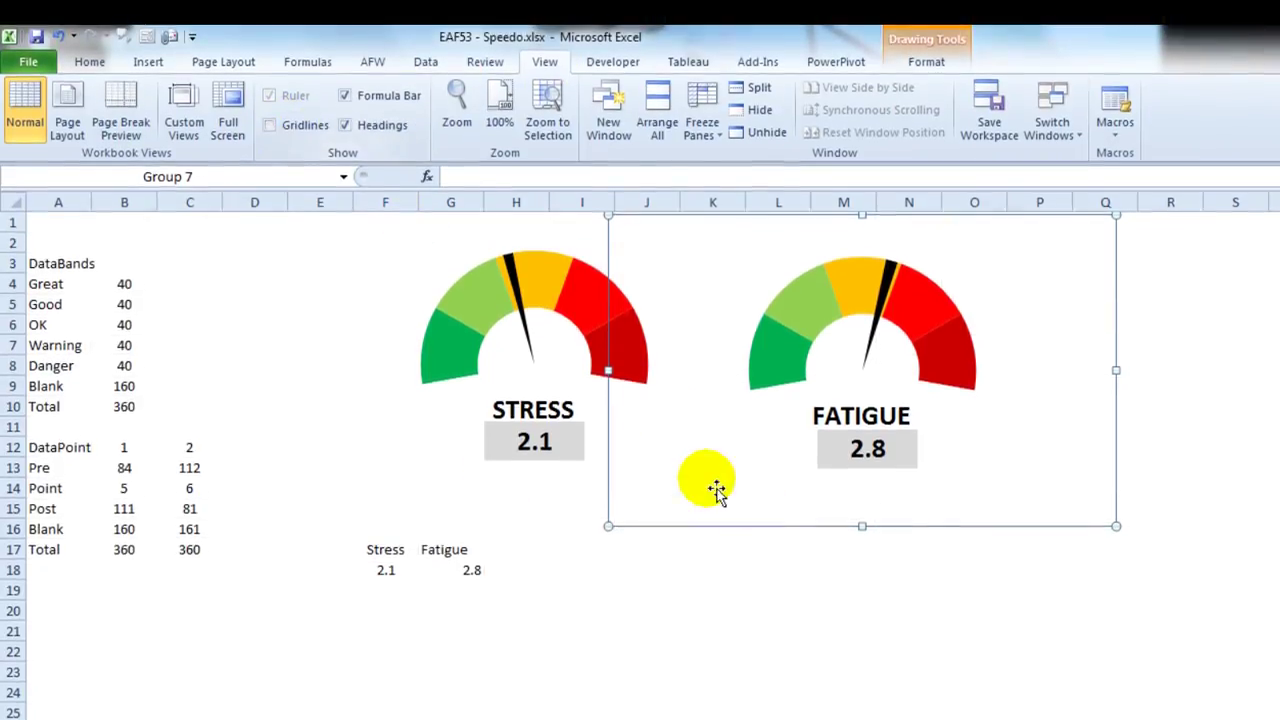
click(744, 634)
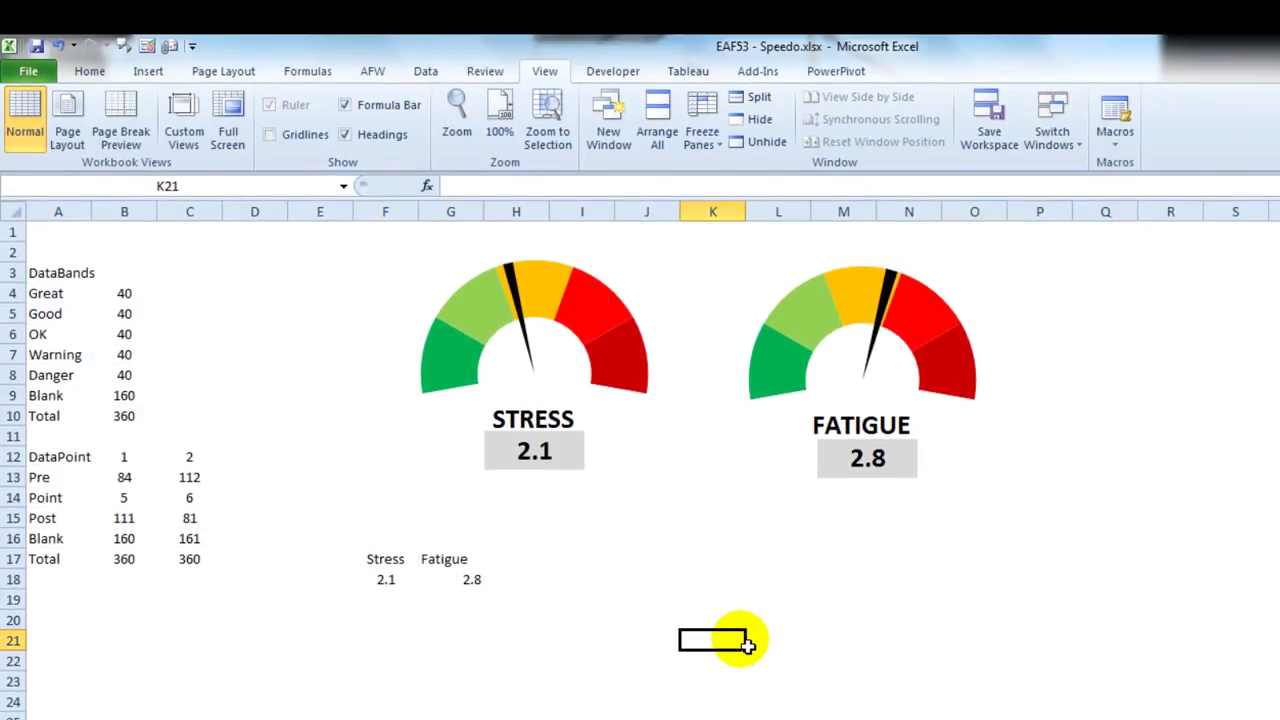
Give the score table F17:G18 All Borders and centred text
drag(400, 562, 458, 584)
click(89, 71)
click(336, 136)
click(192, 136)
click(337, 134)
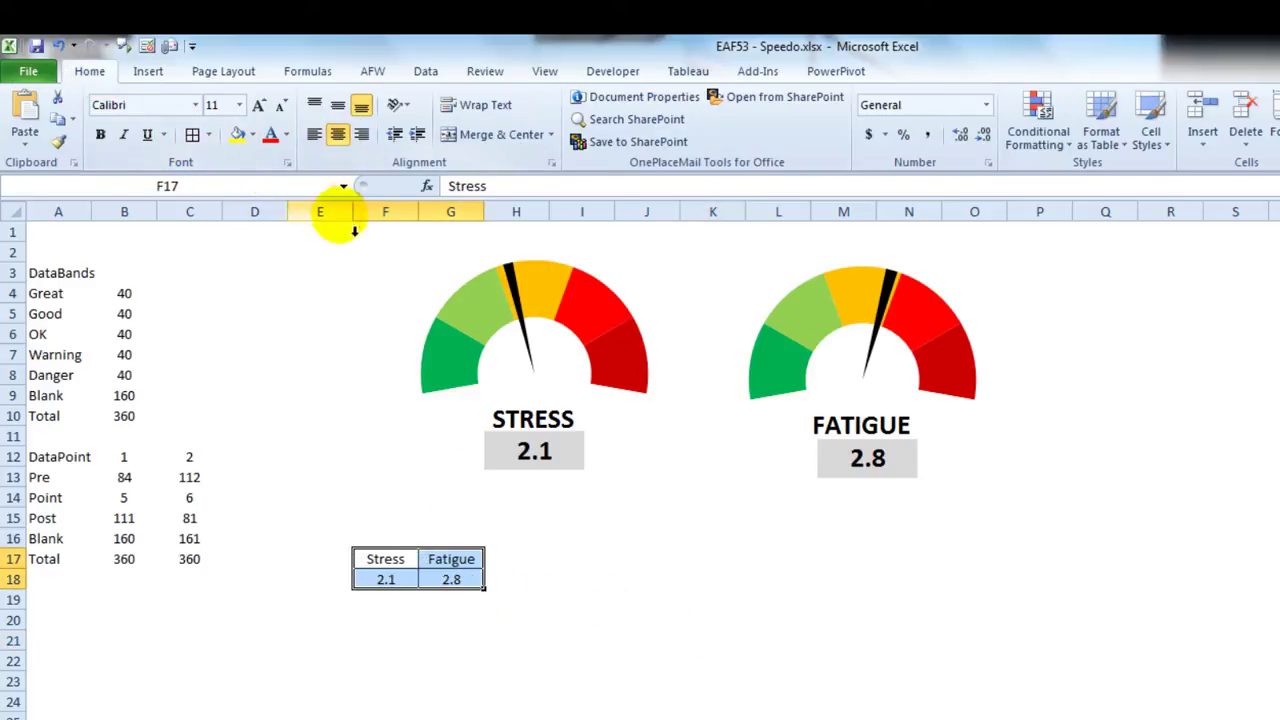
Enter a Stress score of 1.4 in F18 and a Fatigue score of 3.6 in G18
click(405, 582)
text(1)
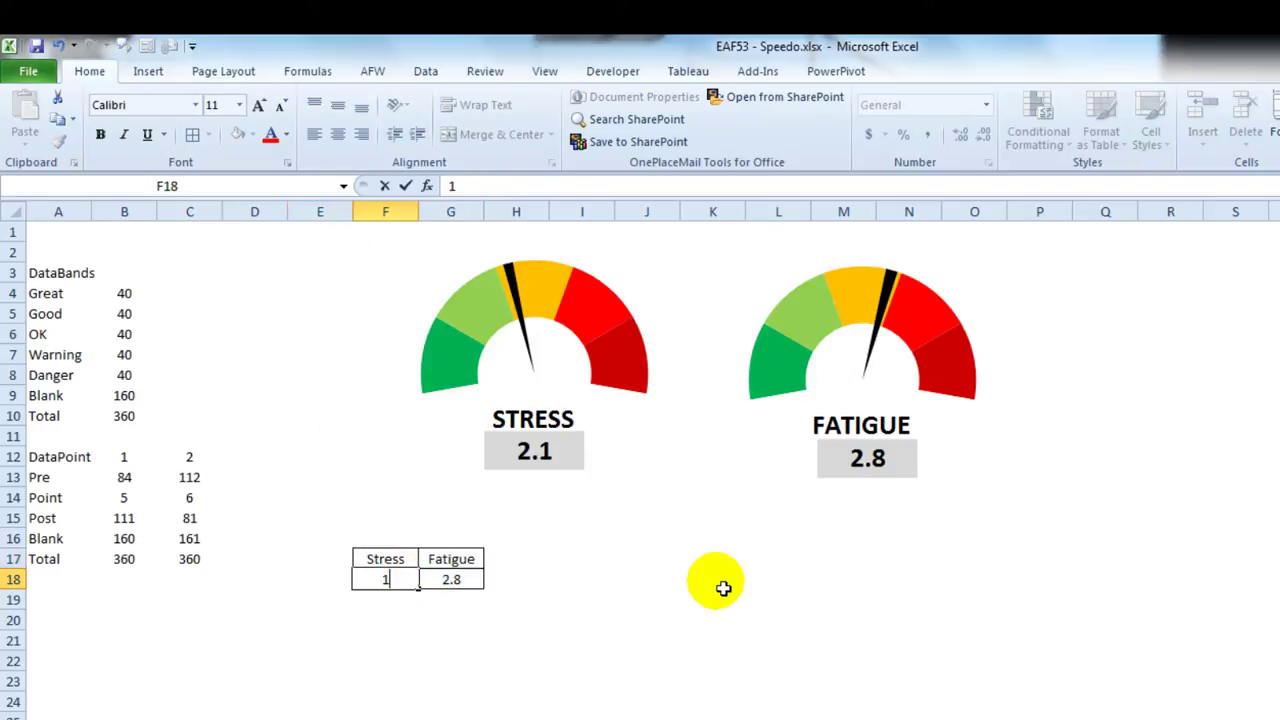
text(.4)
key(Return)
click(450, 580)
text(3.6)
key(Return)
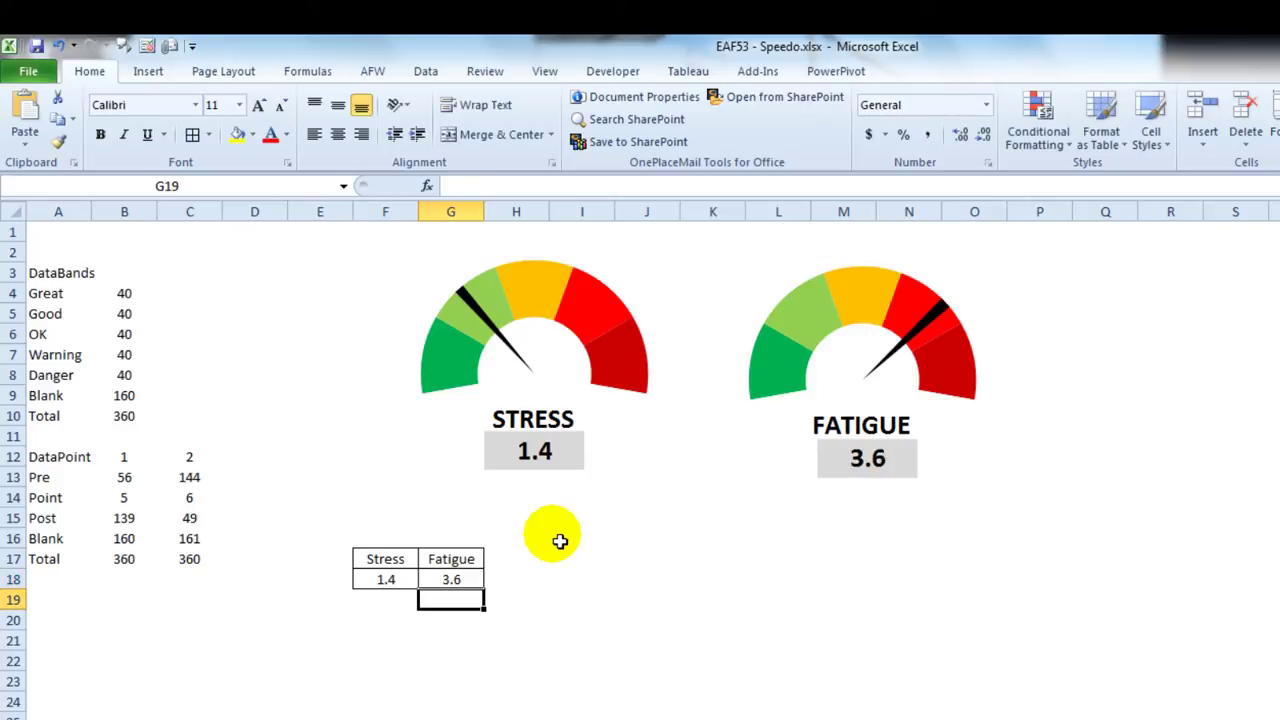